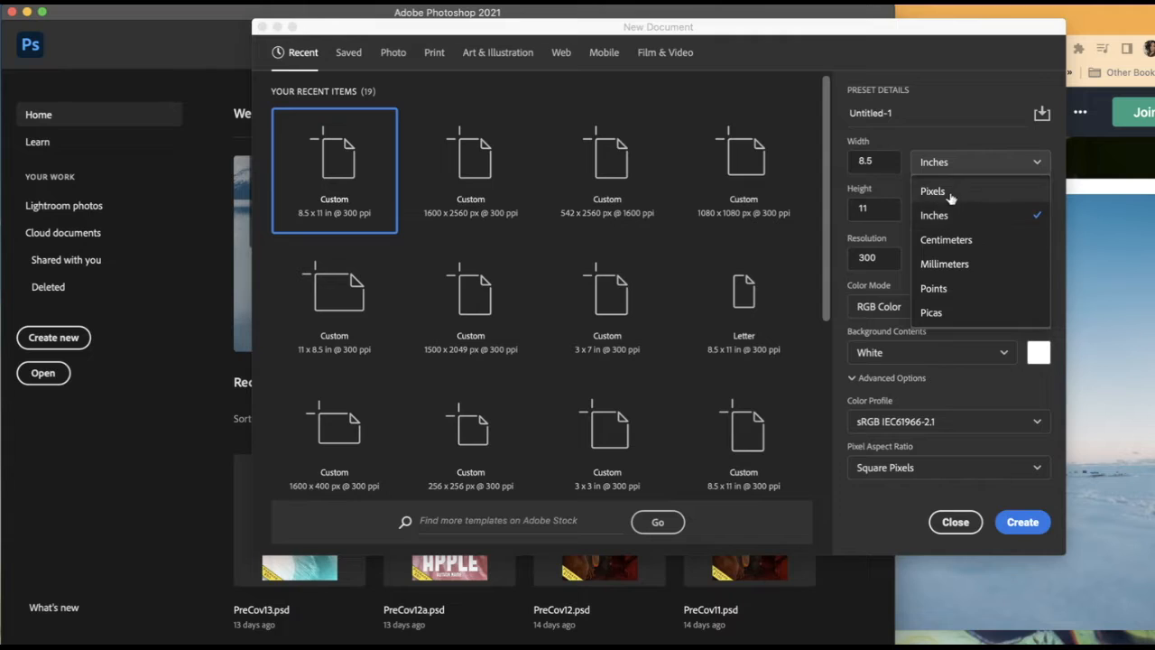
# Create a new document of 1080 by 1080 pixels at 300 pixels/inch in RGB Color with a white background
pyautogui.moveTo(884, 160); pyautogui.dragTo(819, 169)
pyautogui.write('1080')
pyautogui.moveTo(894, 214); pyautogui.dragTo(849, 210)
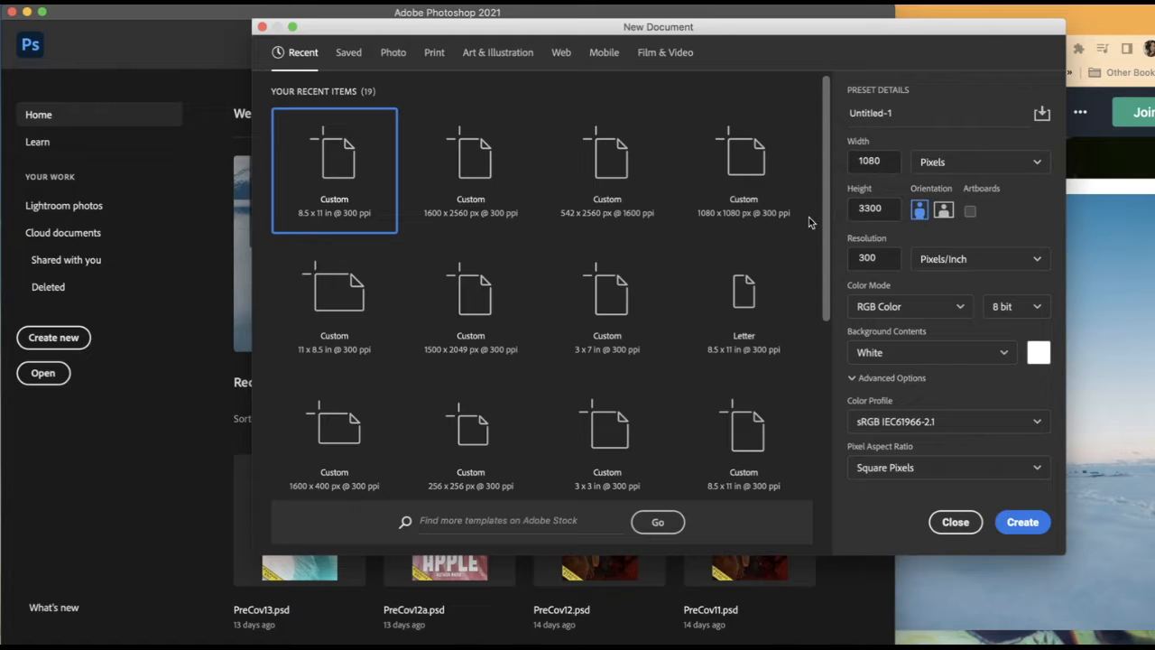
pyautogui.doubleClick(884, 208)
pyautogui.write('108')
pyautogui.doubleClick(888, 256)
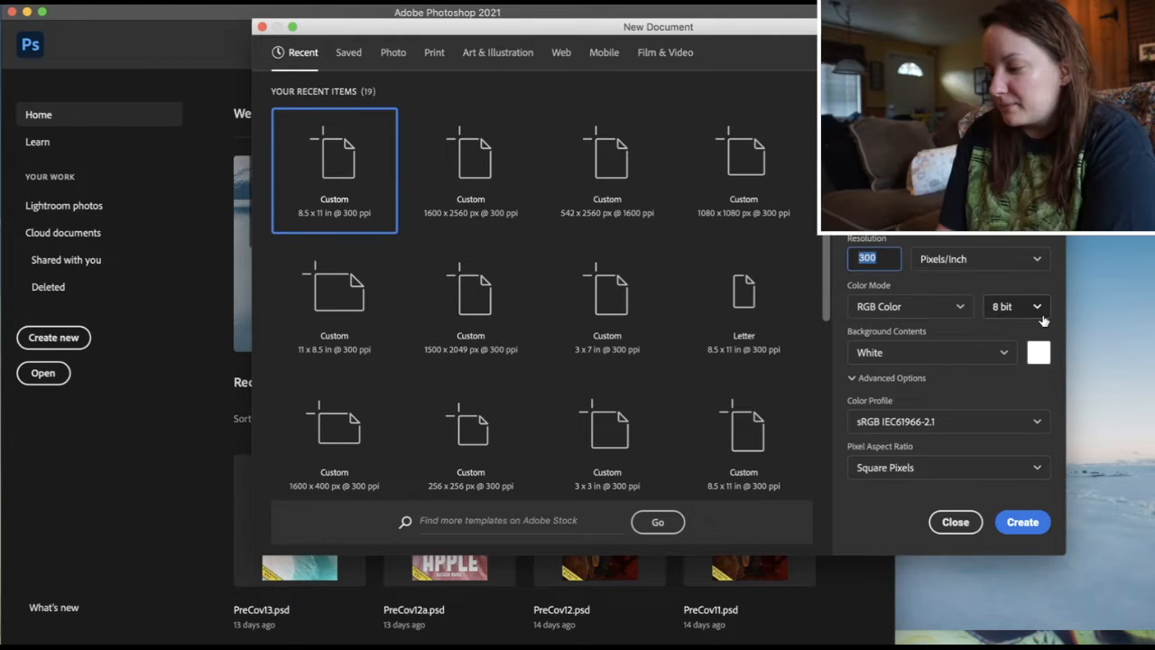
pyautogui.click(1029, 528)
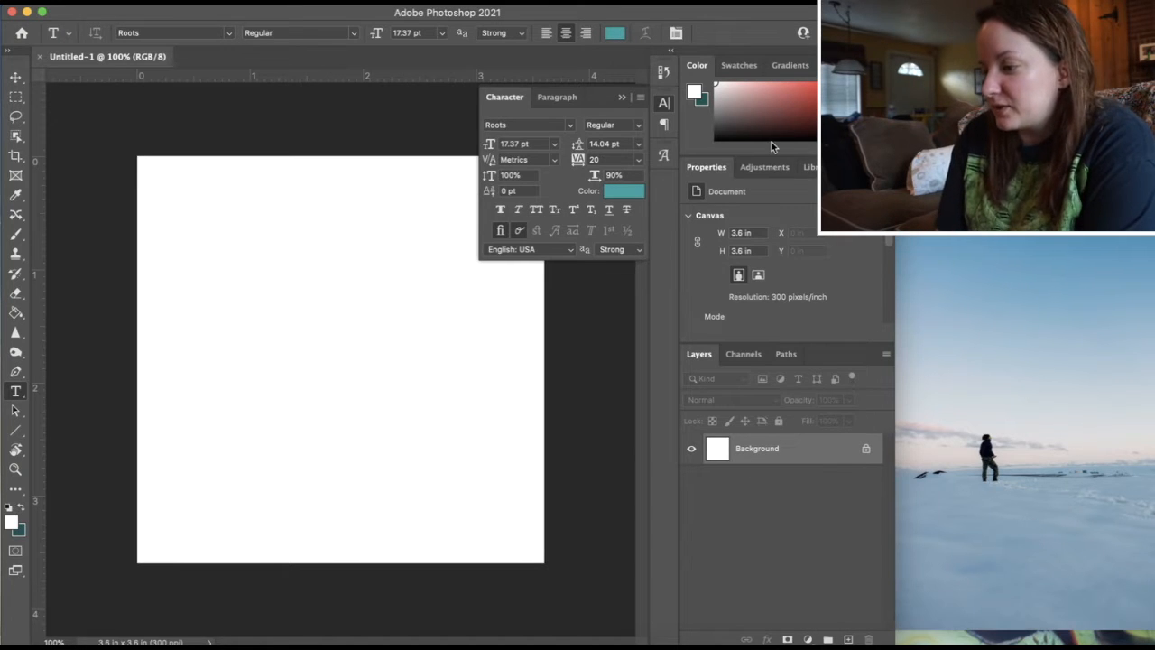
# Collapse the character settings and save the document as PS1.psd in the Example PS folder
pyautogui.click(622, 98)
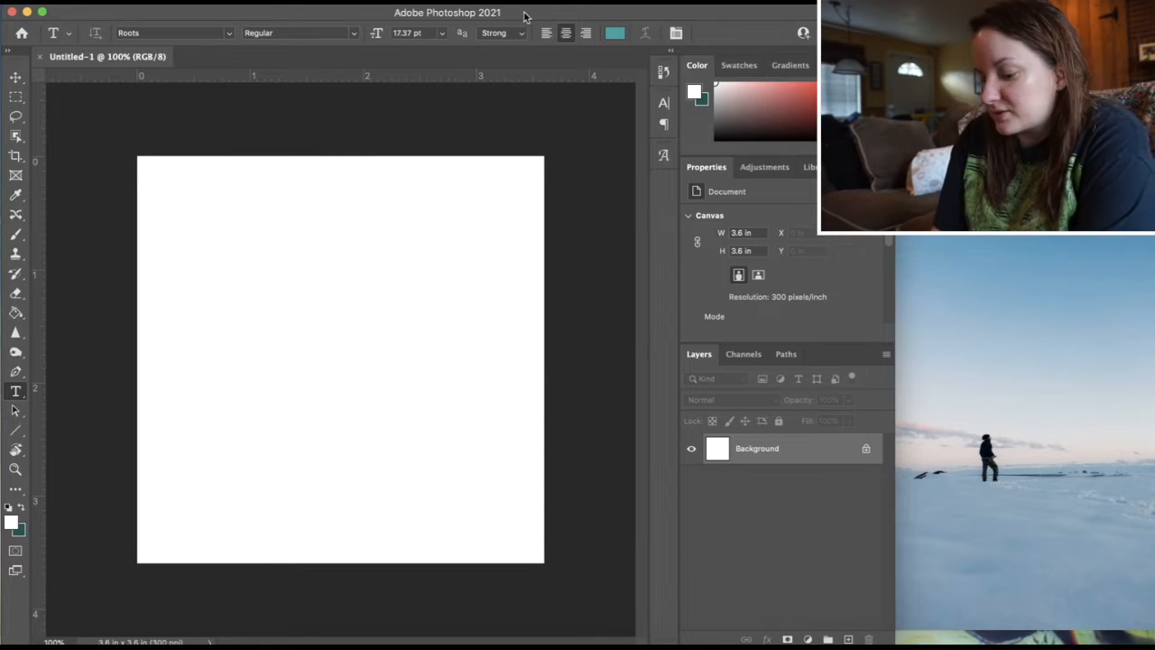
pyautogui.press('super+s')
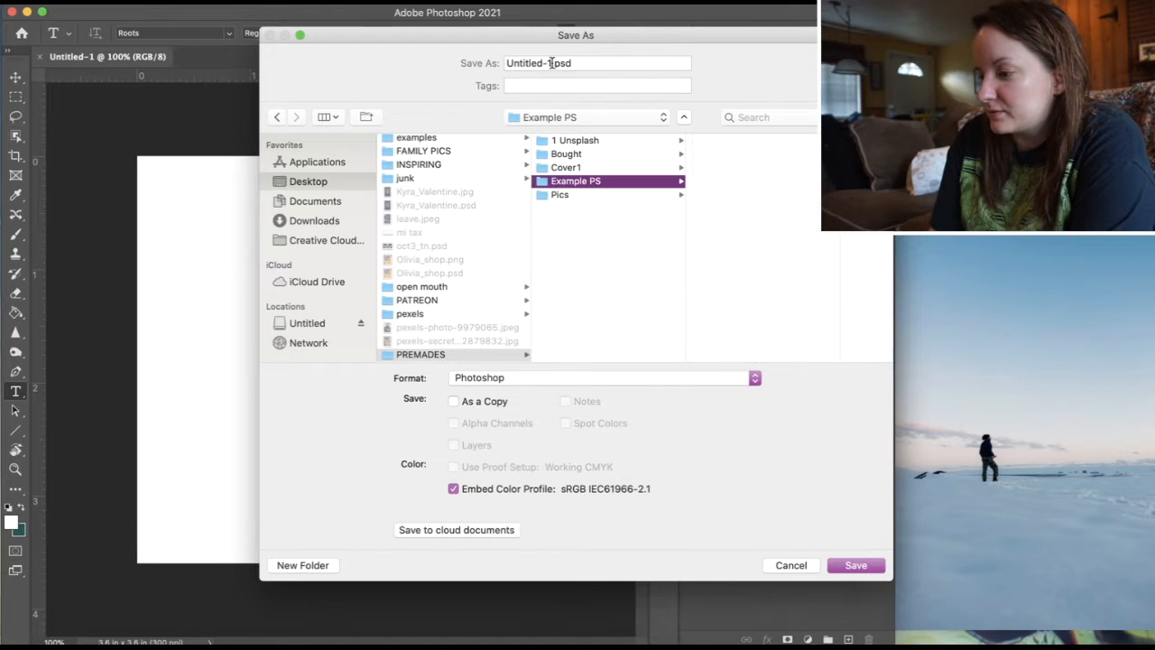
pyautogui.write('PS1')
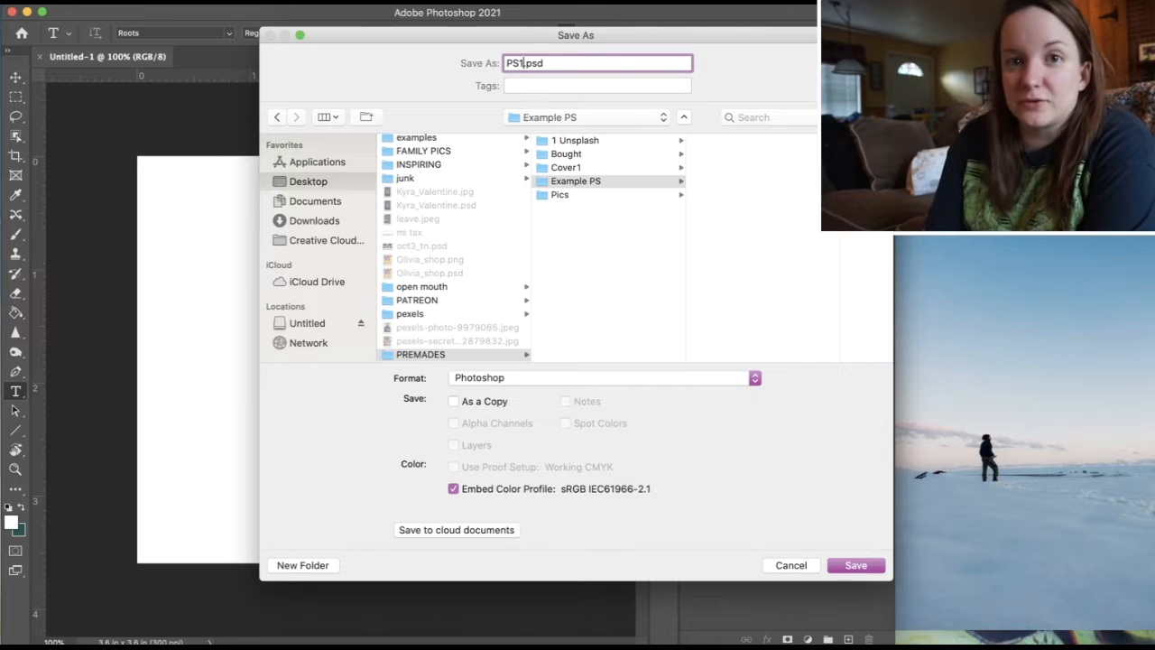
pyautogui.press('Return')
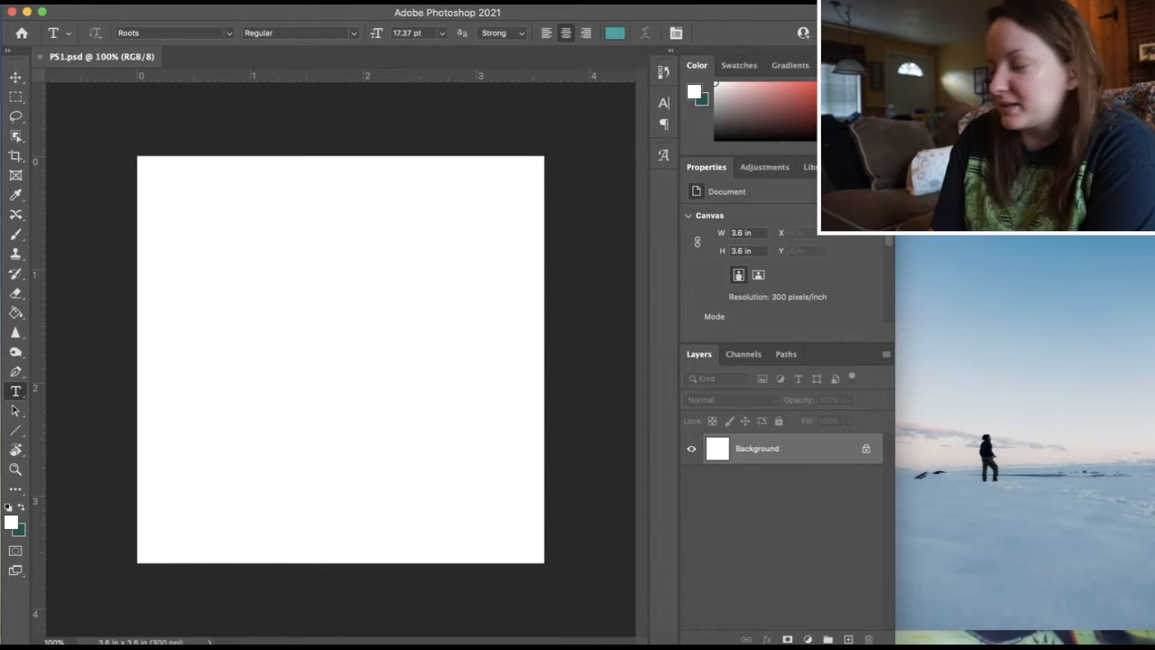
# Switch to the Pexels page in the browser and look through the free stock photos for a portrait
pyautogui.press('super+Tab')
pyautogui.scroll(-4, 946, 424)
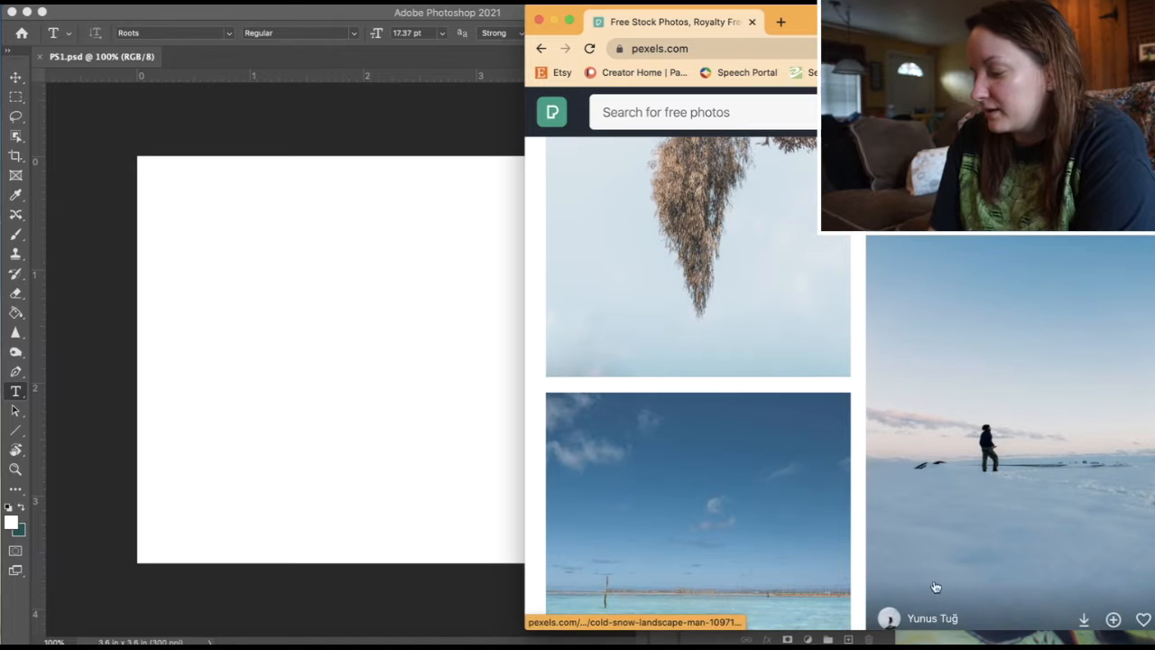
pyautogui.scroll(-7, 946, 424)
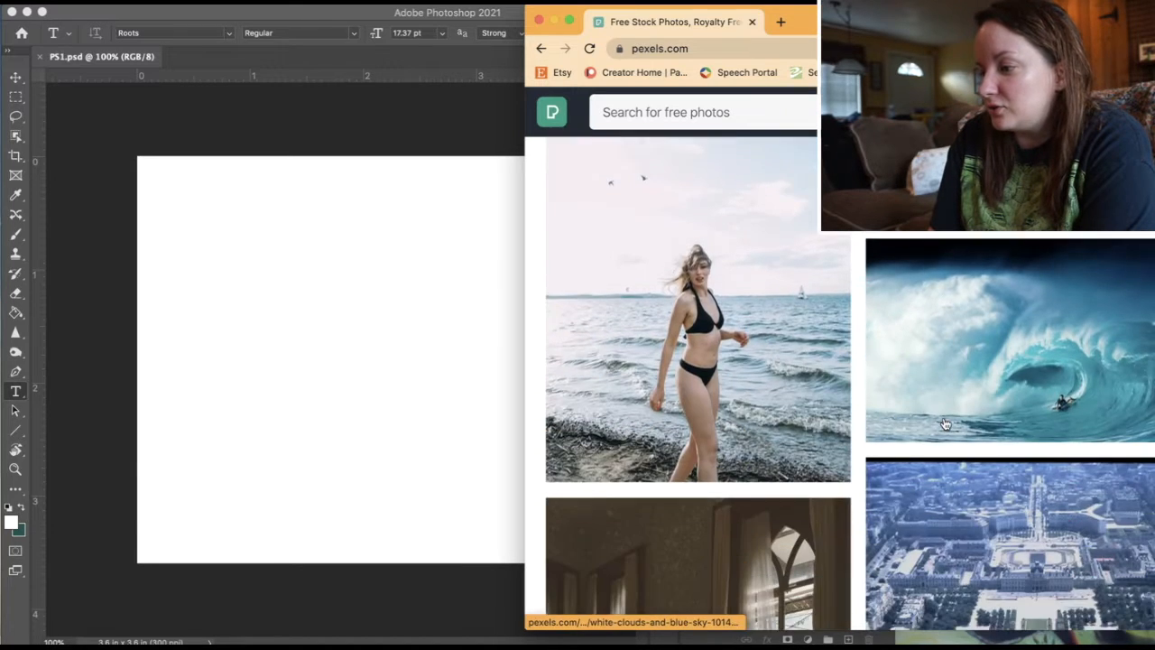
pyautogui.scroll(-3, 945, 424)
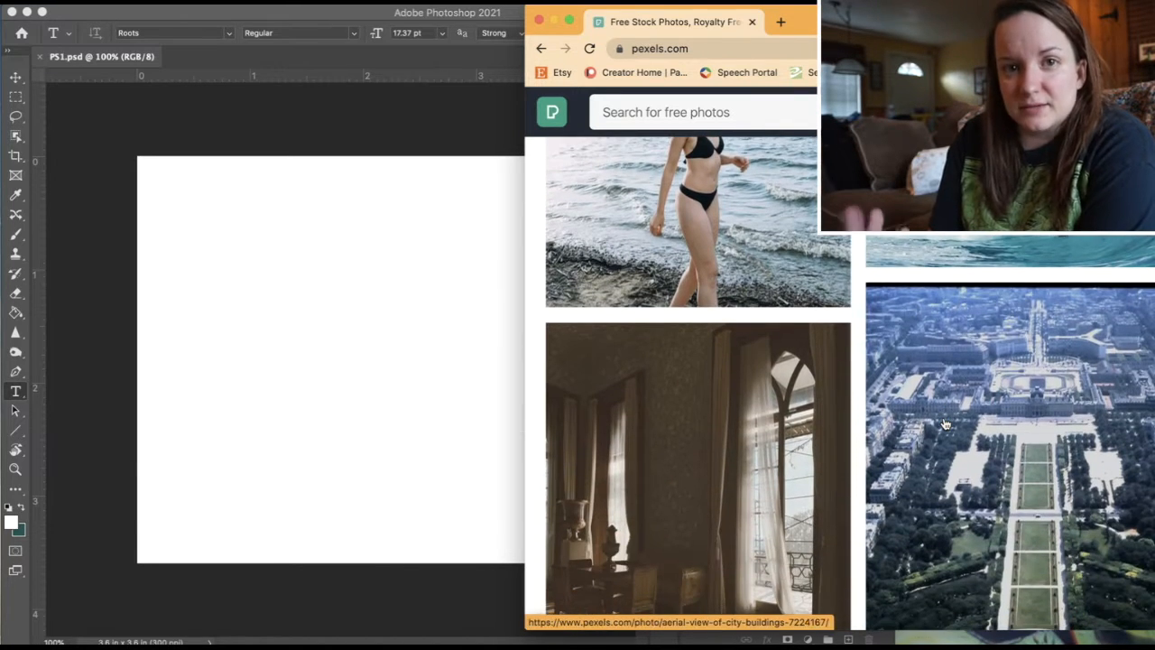
pyautogui.scroll(-6, 946, 424)
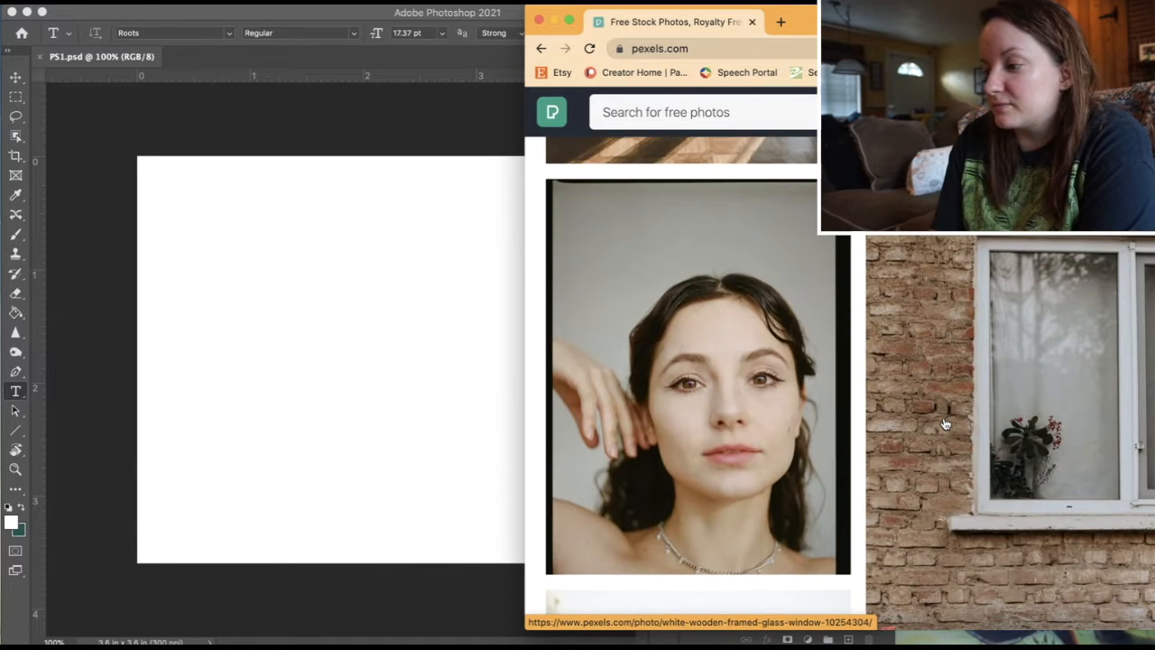
pyautogui.scroll(-10, 945, 424)
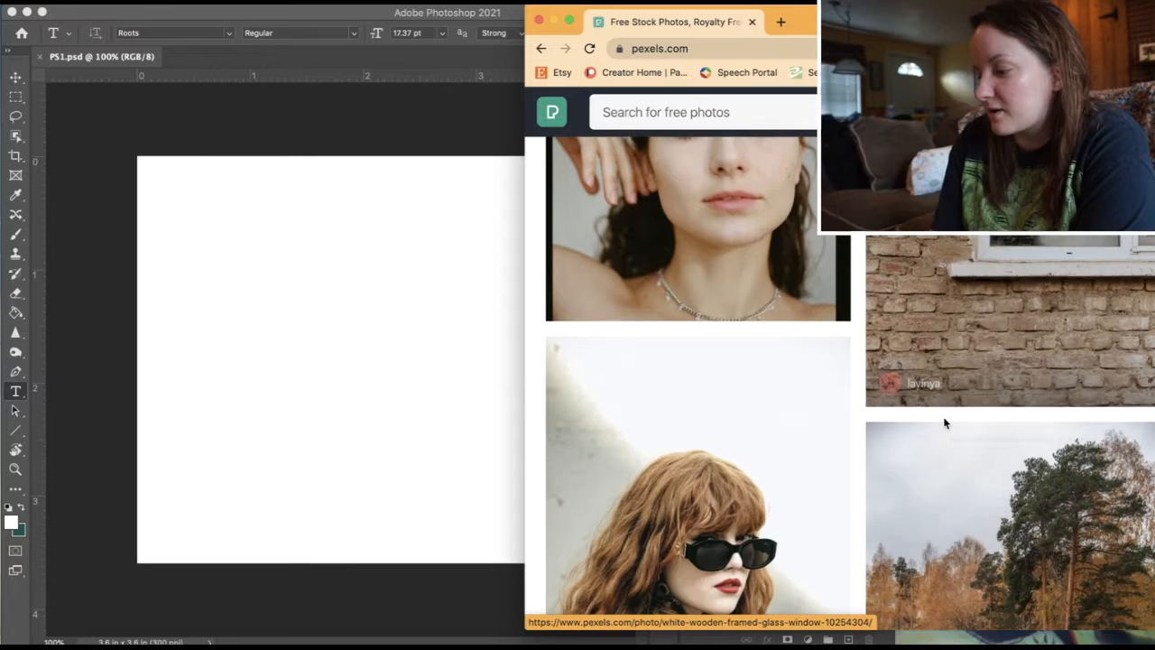
pyautogui.scroll(10, 944, 424)
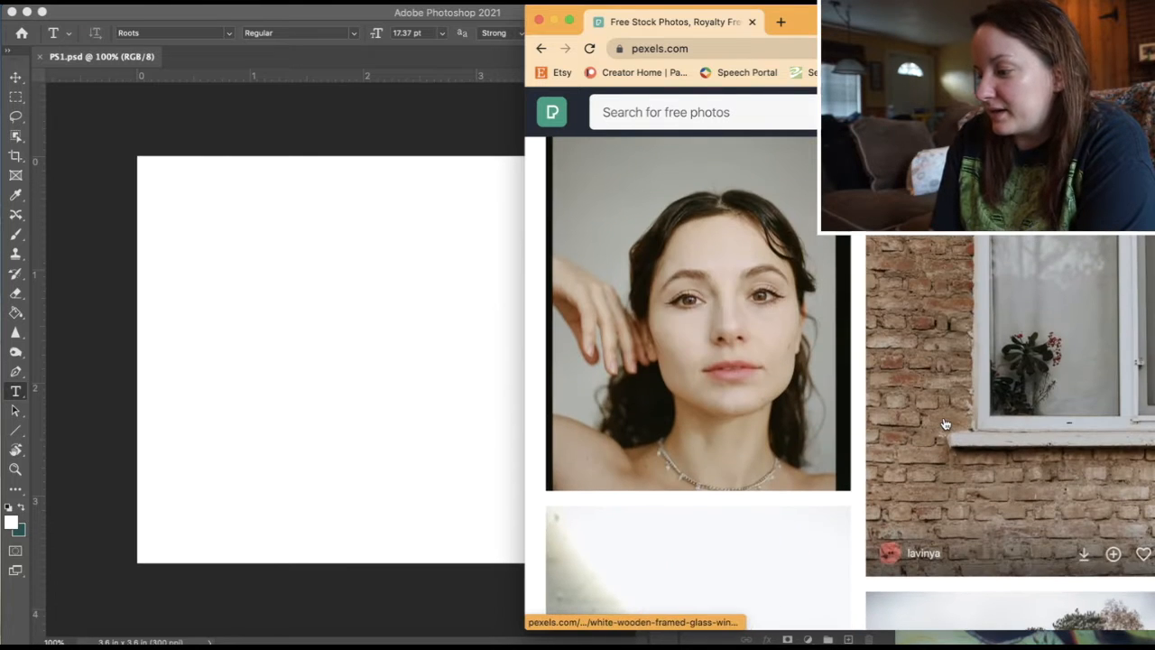
# Download the portrait of the dark-haired woman with her hand beside her face and place it on the PS1 canvas
pyautogui.click(642, 425)
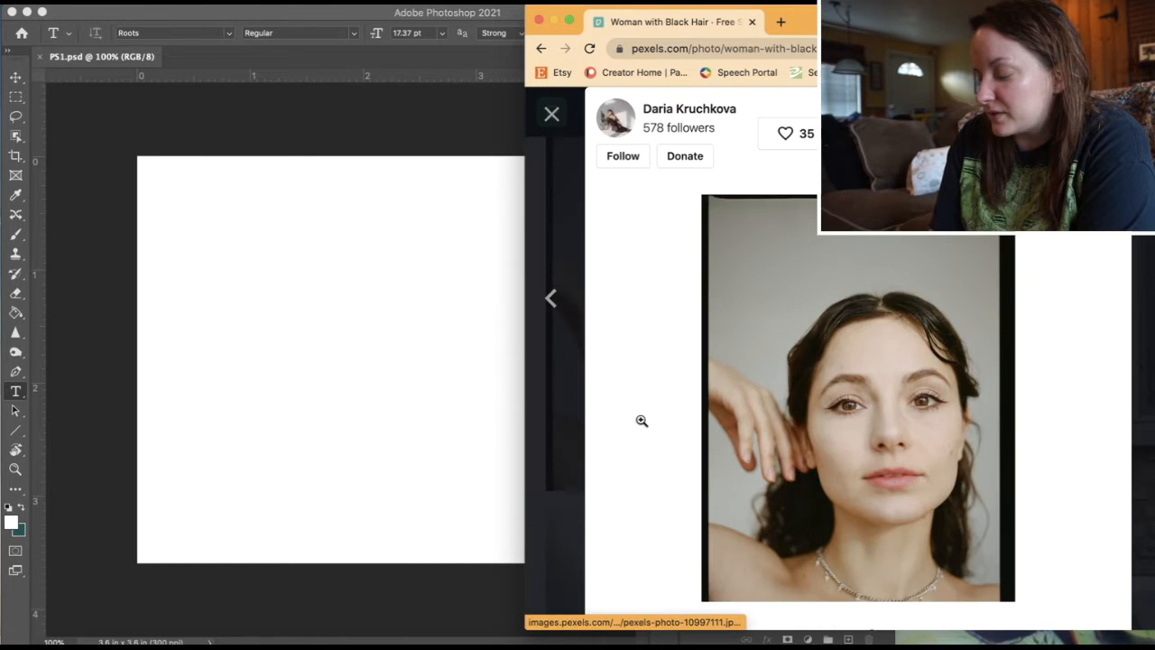
pyautogui.click(1064, 133)
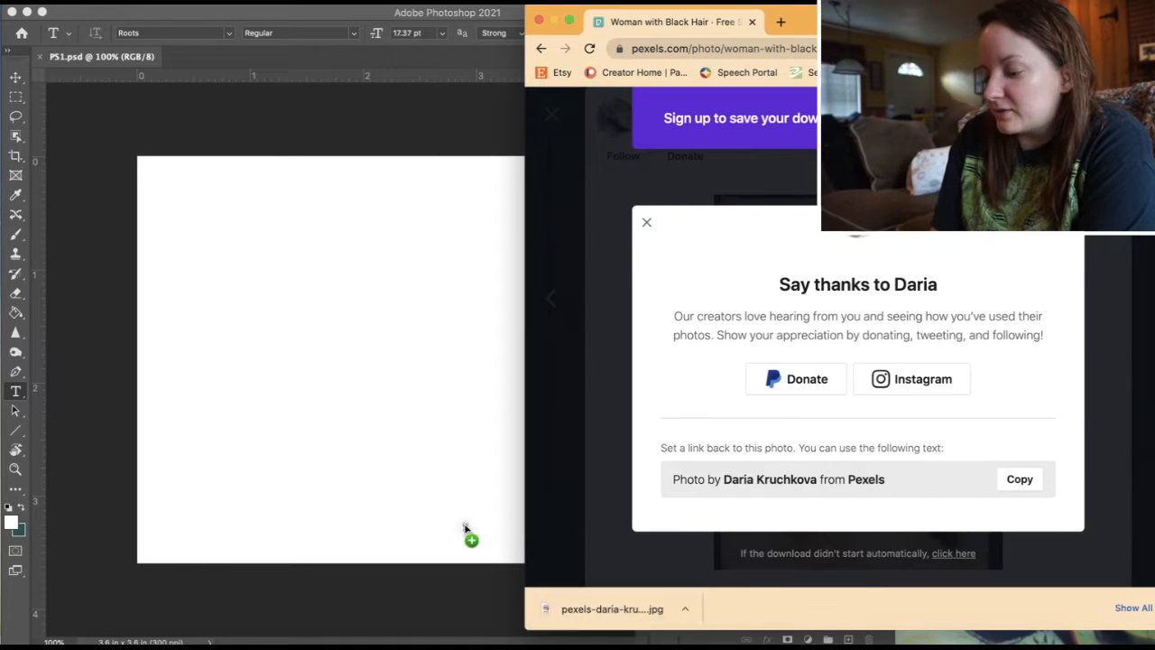
pyautogui.click(371, 407)
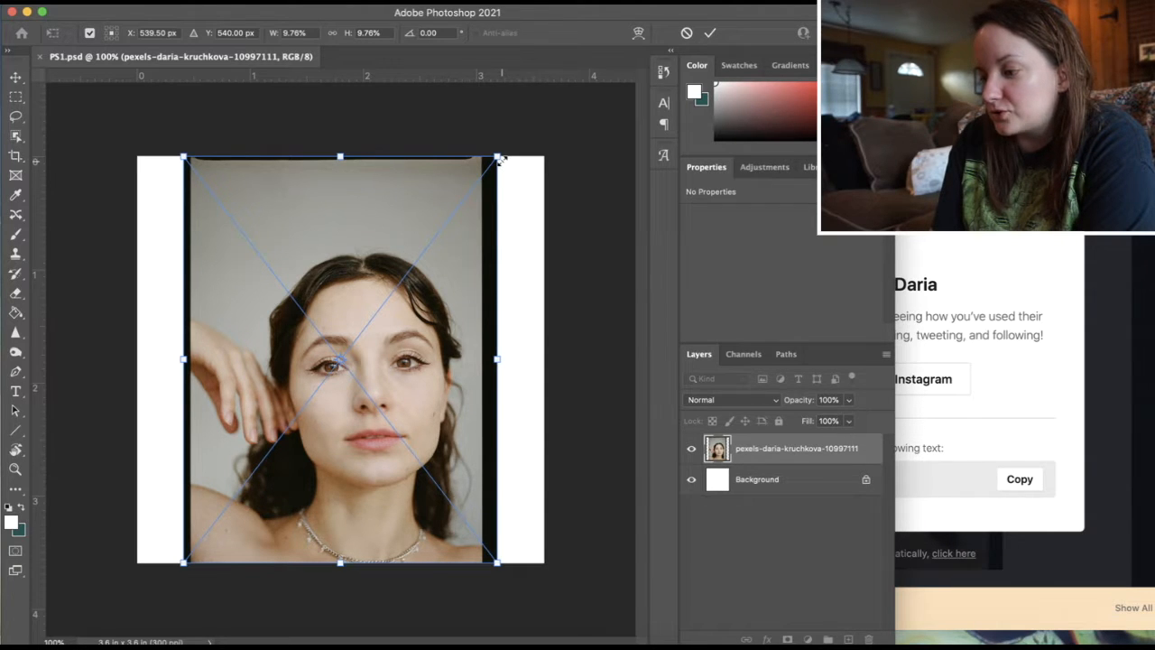
# Scale the placed portrait proportionally to about 14.25% so it fills the canvas, and position it at X 540 px, Y 450 px
pyautogui.moveTo(496, 357); pyautogui.dragTo(439, 344)
pyautogui.press('super+z')
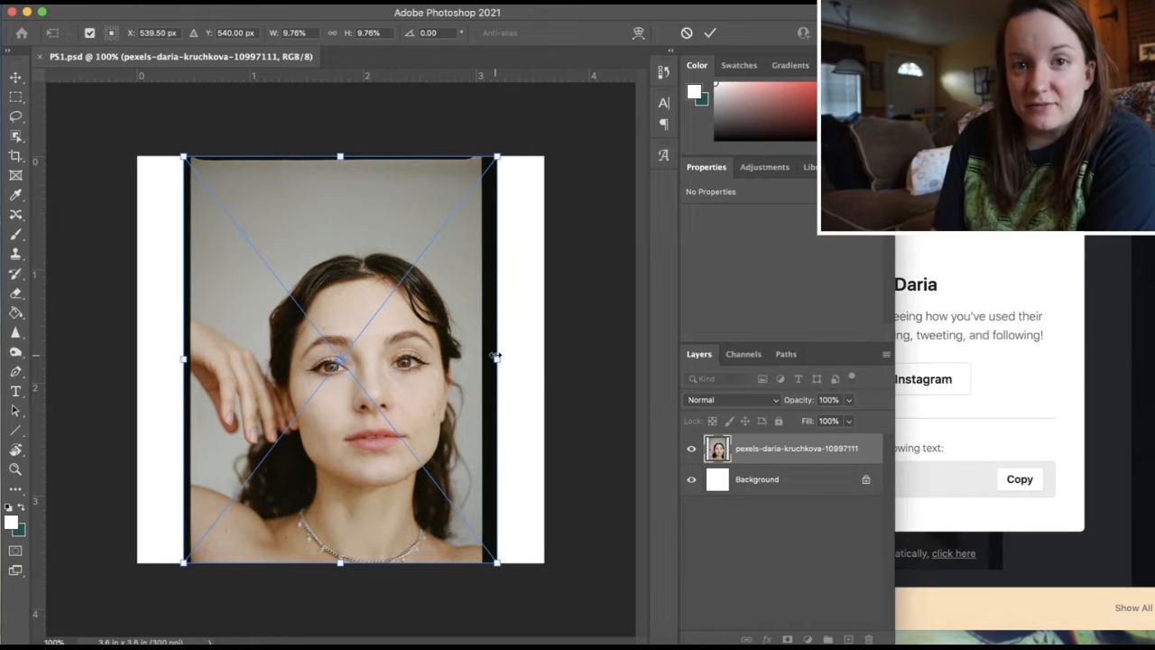
pyautogui.moveTo(496, 357); pyautogui.dragTo(566, 358)
pyautogui.moveTo(181, 359); pyautogui.dragTo(108, 360)
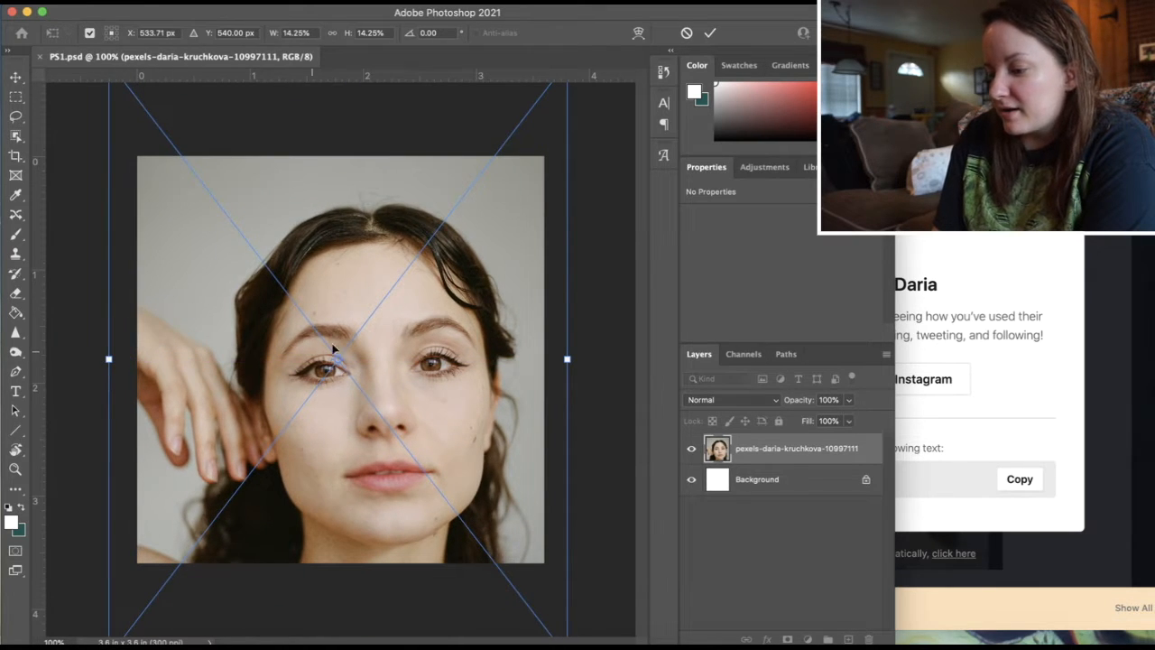
pyautogui.moveTo(405, 343); pyautogui.dragTo(411, 314)
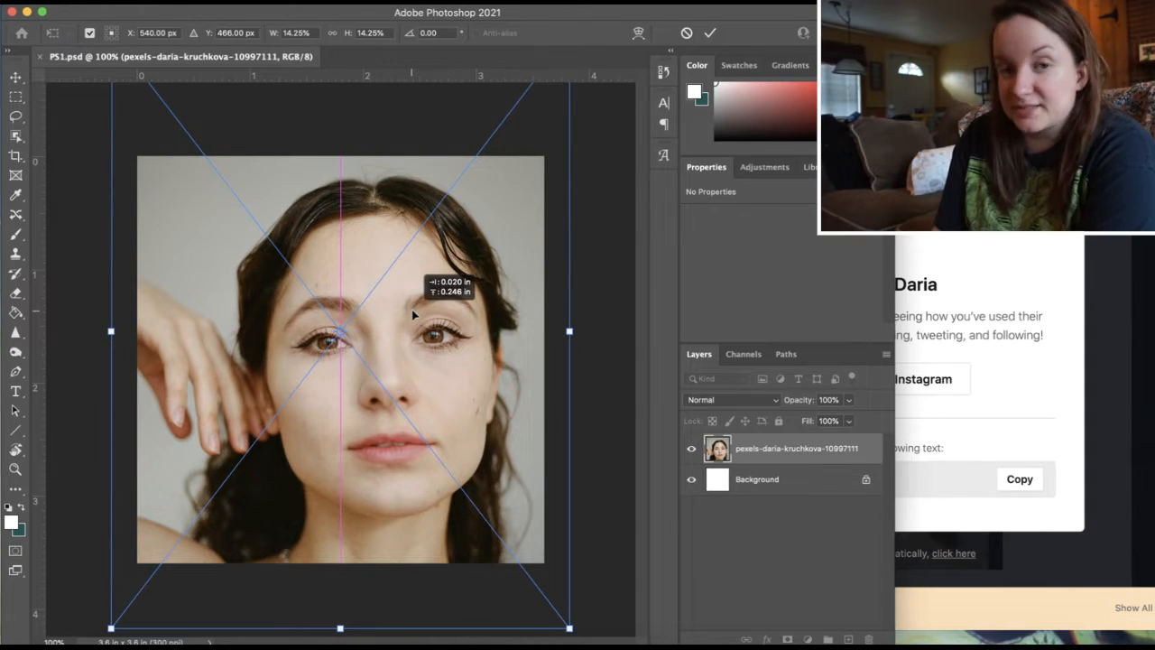
pyautogui.moveTo(413, 314); pyautogui.dragTo(413, 309)
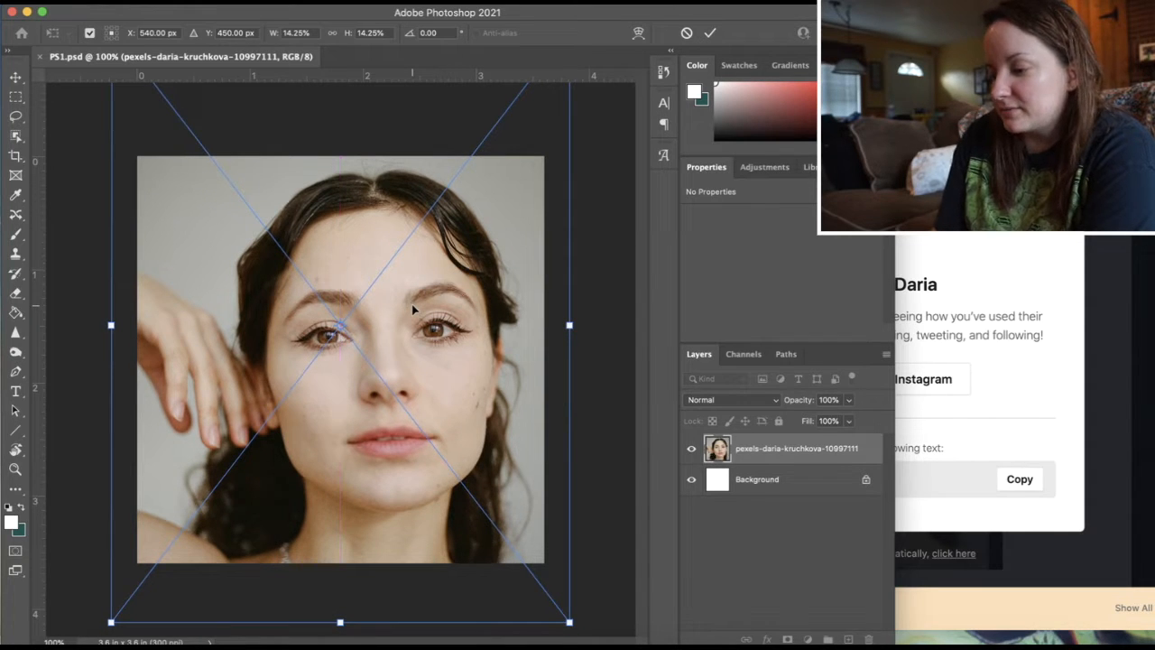
pyautogui.press('Return')
# Examine the portrait's skin and eyes up close, and view the whole picture again
pyautogui.press('t')
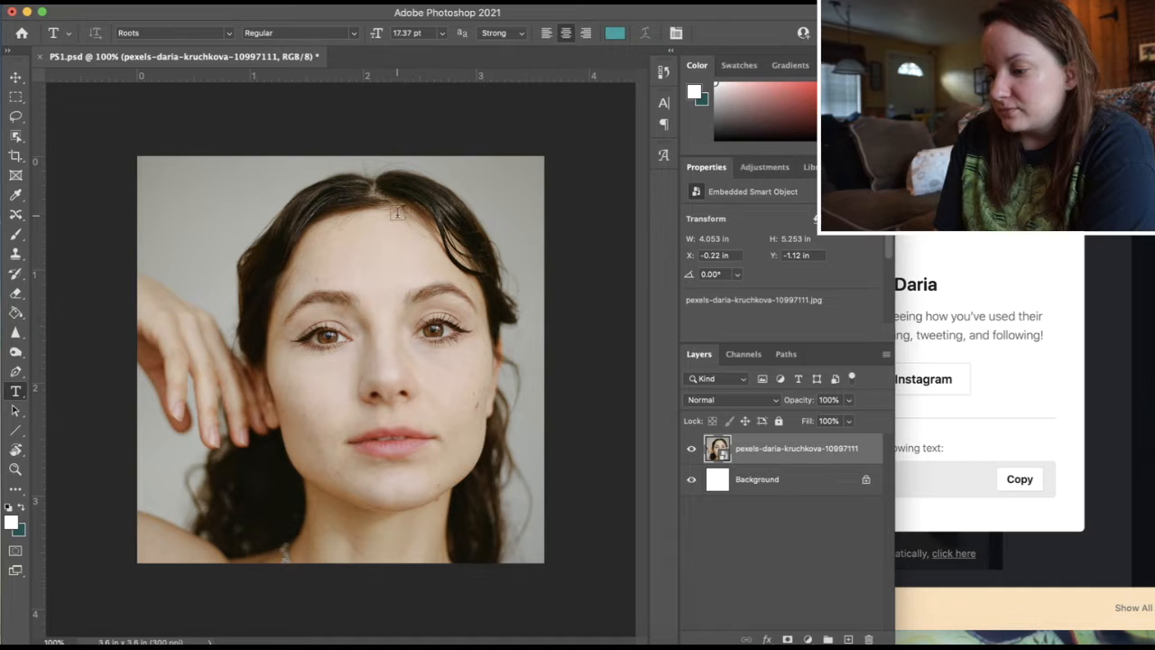
pyautogui.scroll(5, 372, 383)
pyautogui.scroll(-5, 372, 382)
pyautogui.scroll(6, 373, 383)
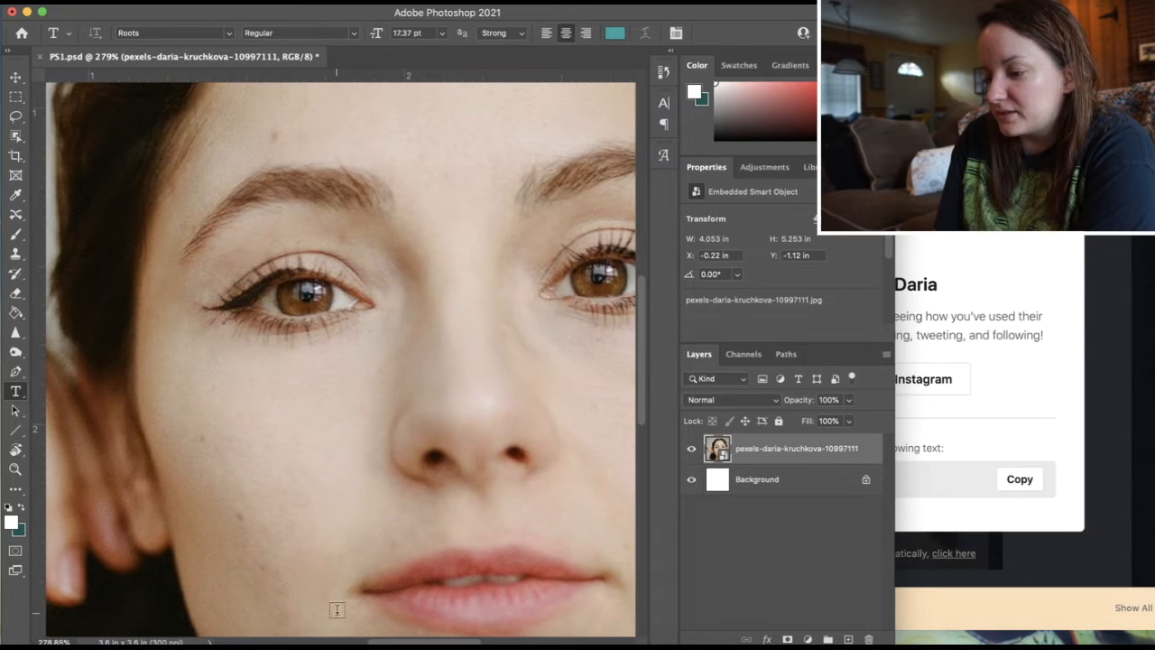
pyautogui.scroll(-3, 346, 417)
pyautogui.scroll(-4, 345, 418)
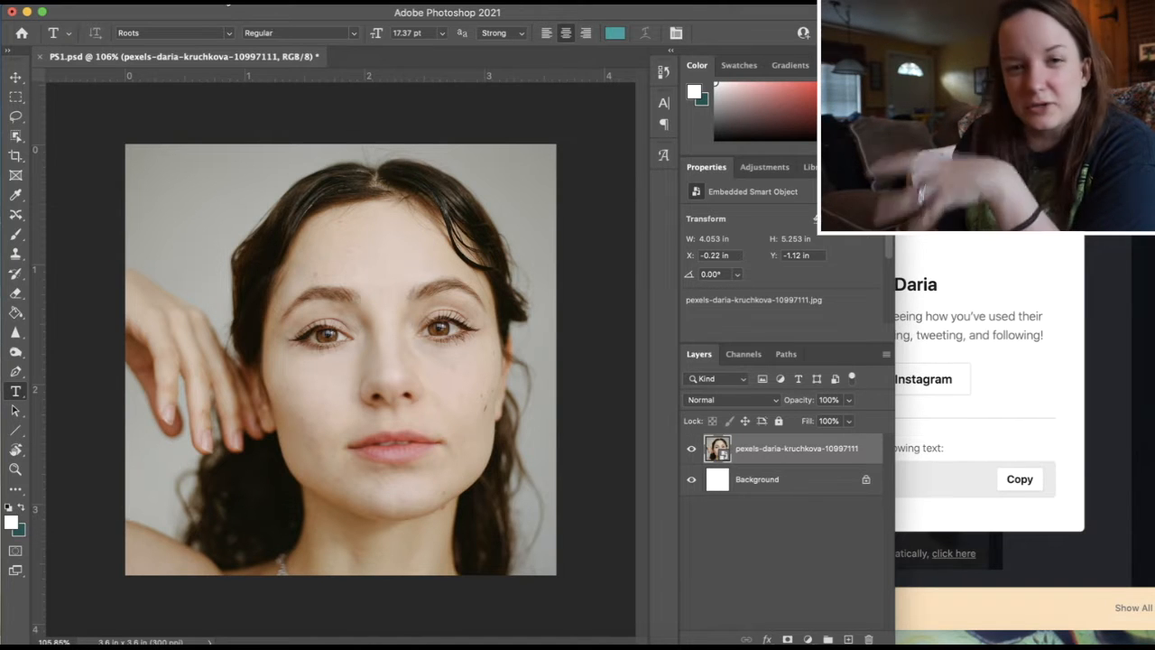
# Add a Levels adjustment layer named Levels 1 above the portrait
pyautogui.click(230, 4)
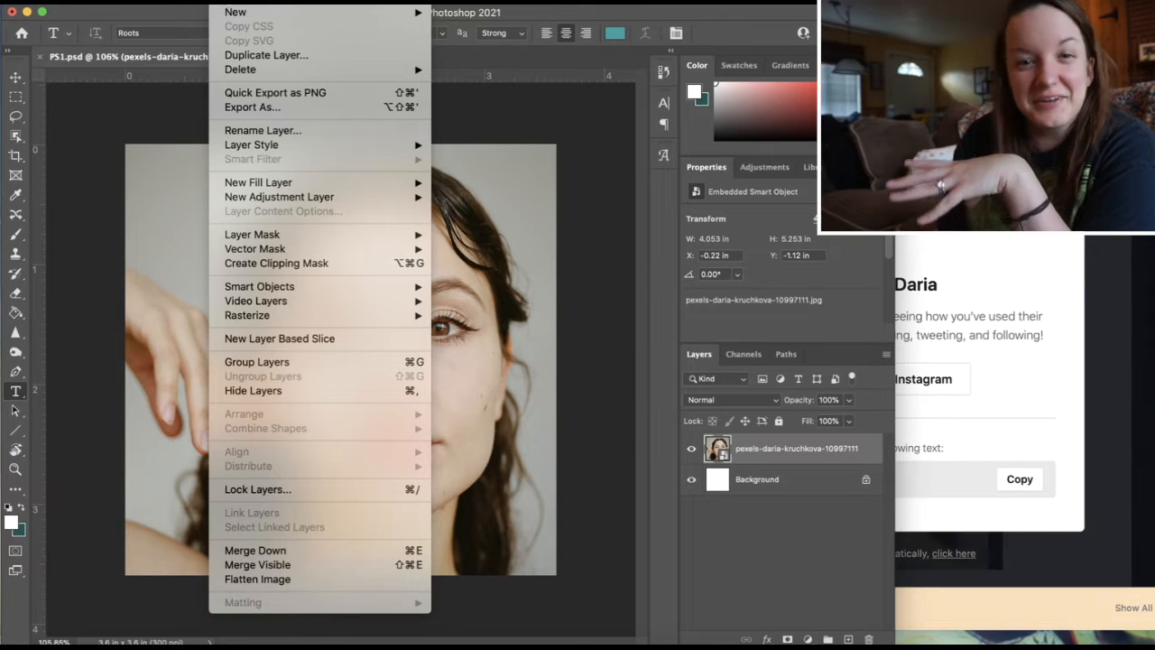
pyautogui.moveTo(290, 204)
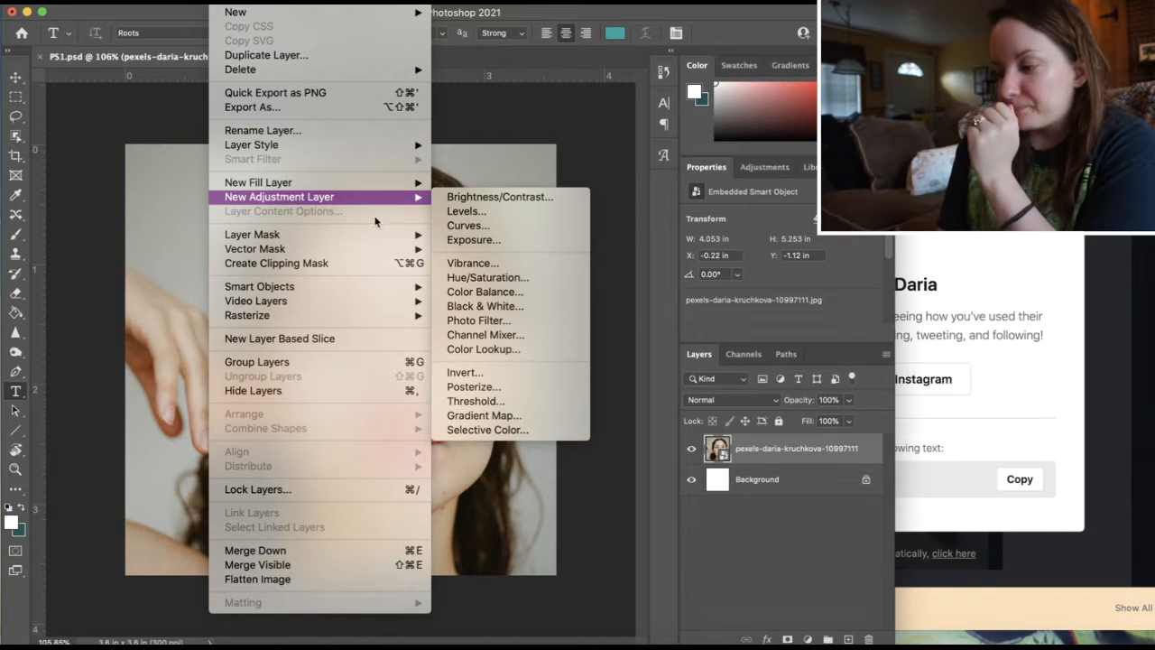
pyautogui.click(485, 212)
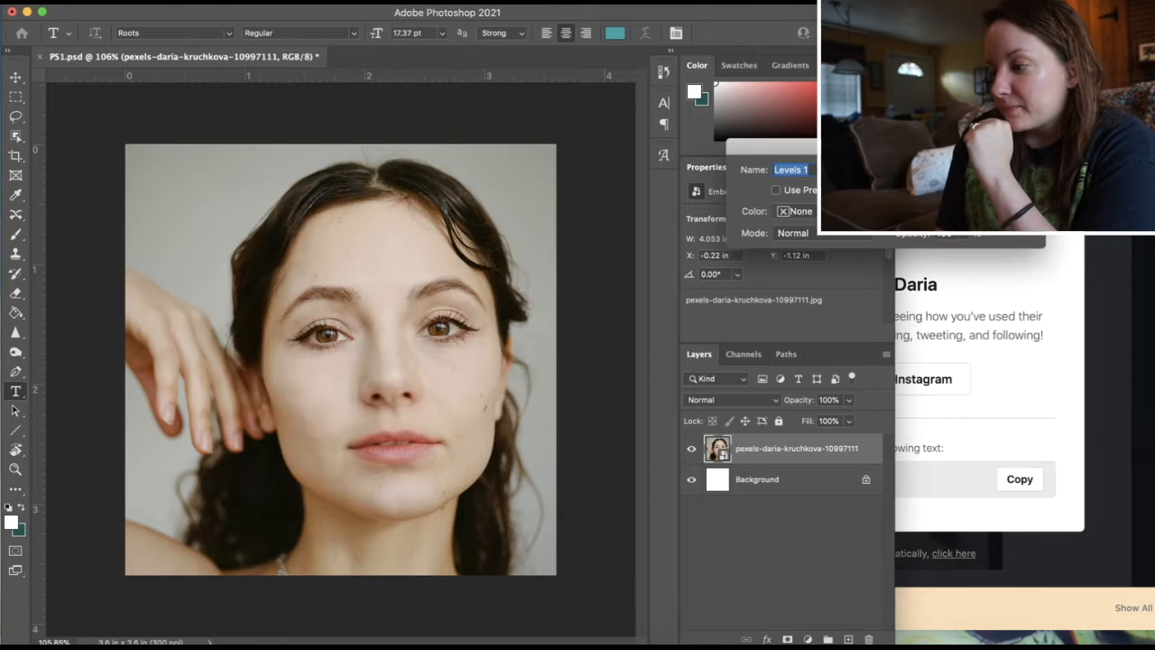
pyautogui.press('Return')
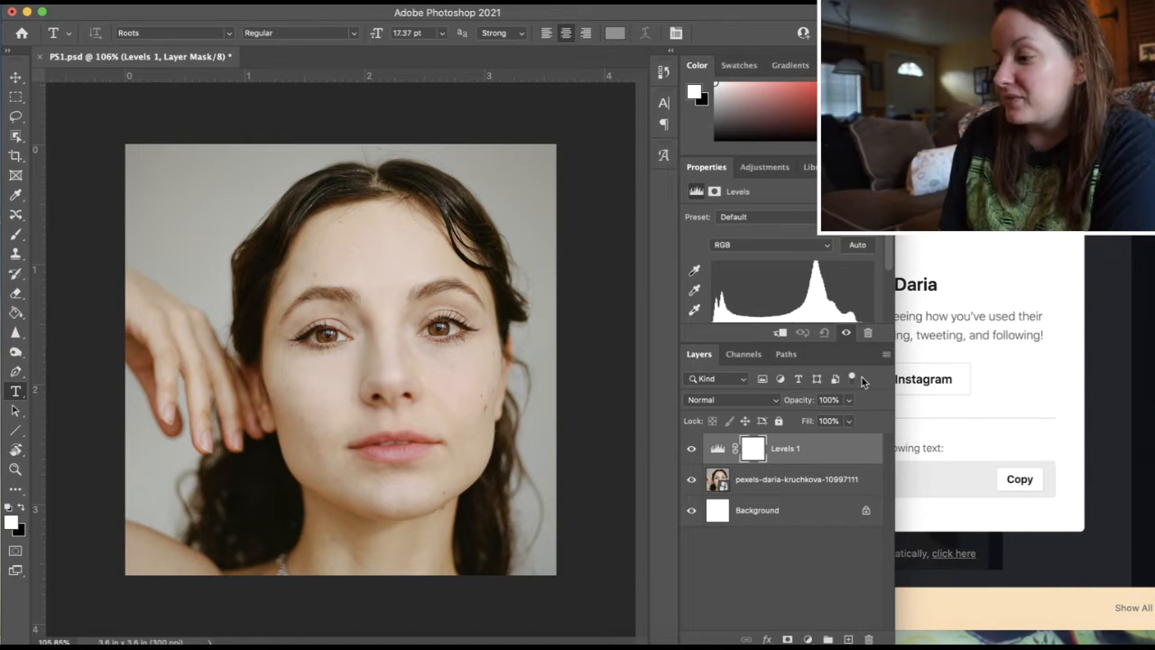
# Try the automatic correction on the Levels adjustment layer and undo it
pyautogui.click(853, 245)
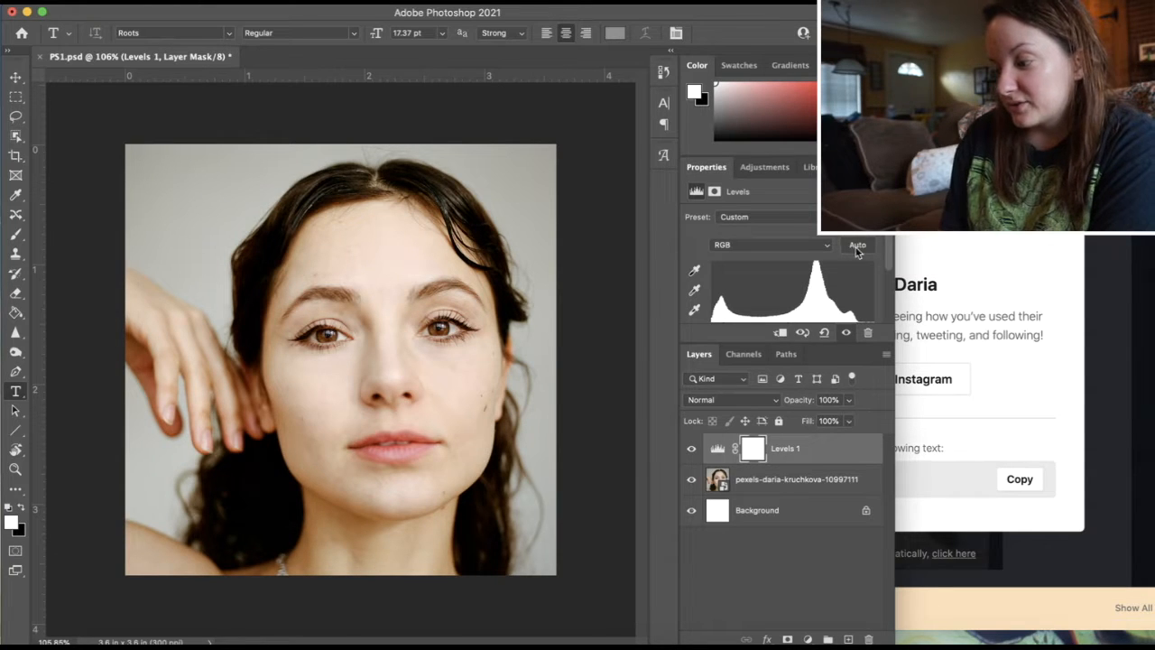
pyautogui.moveTo(887, 260); pyautogui.dragTo(889, 276)
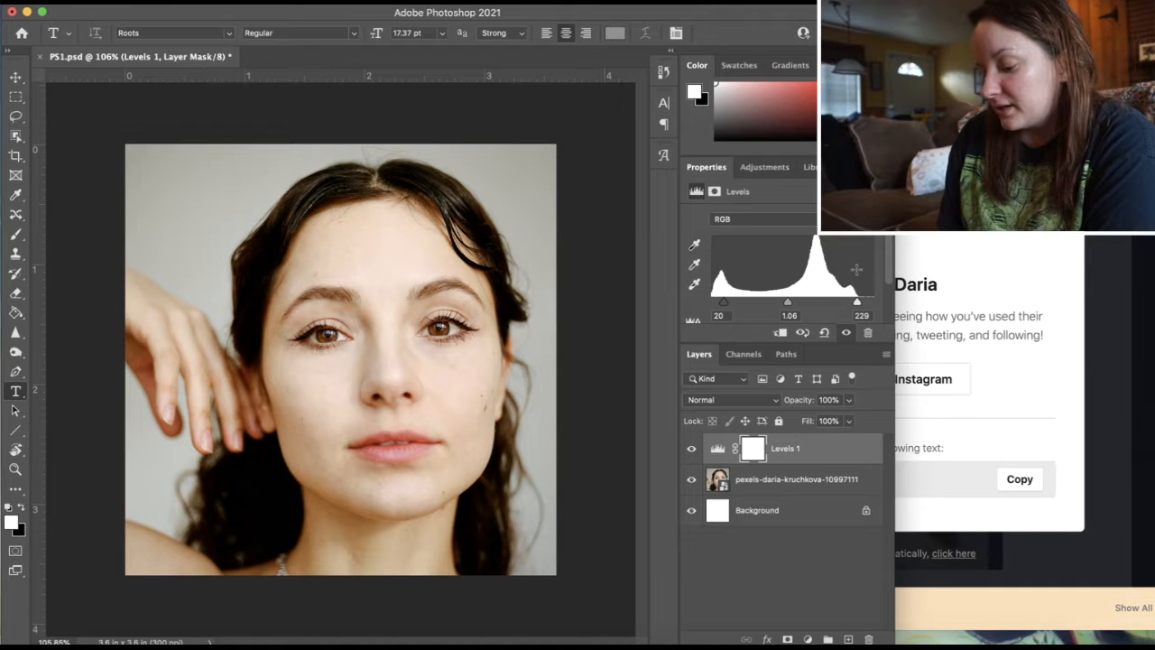
pyautogui.press('super+z')
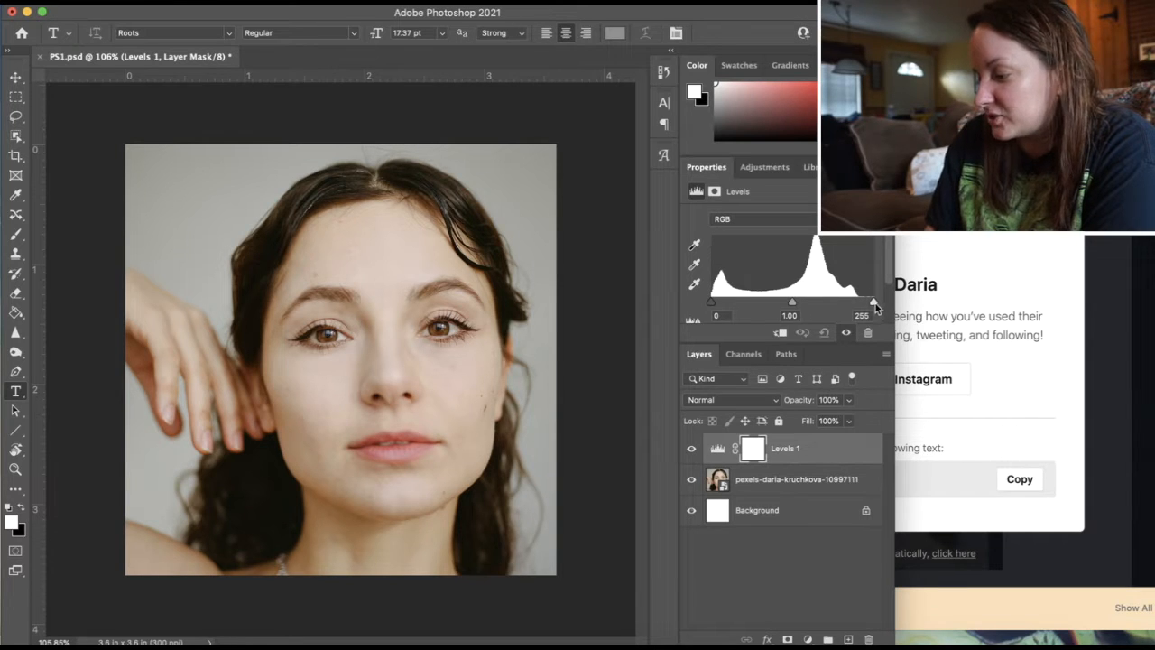
# Try moving the white input level in to the end of the histogram, and apply the automatic levels correction instead
pyautogui.moveTo(872, 303); pyautogui.dragTo(860, 308)
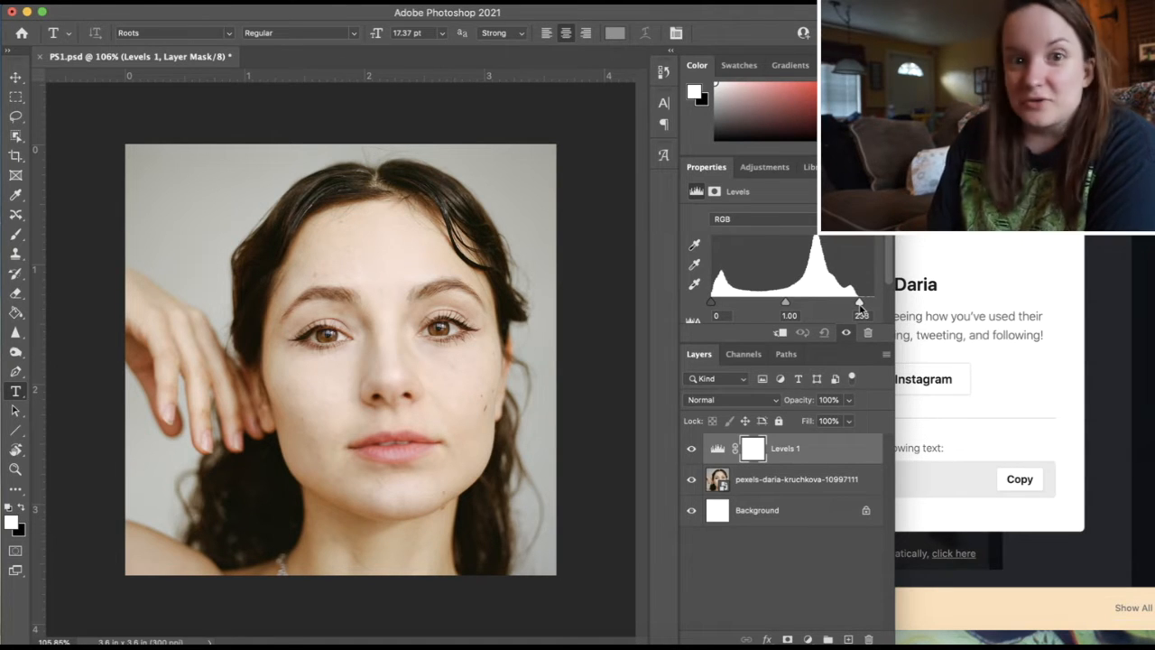
pyautogui.moveTo(860, 309); pyautogui.dragTo(858, 307)
pyautogui.click(855, 218)
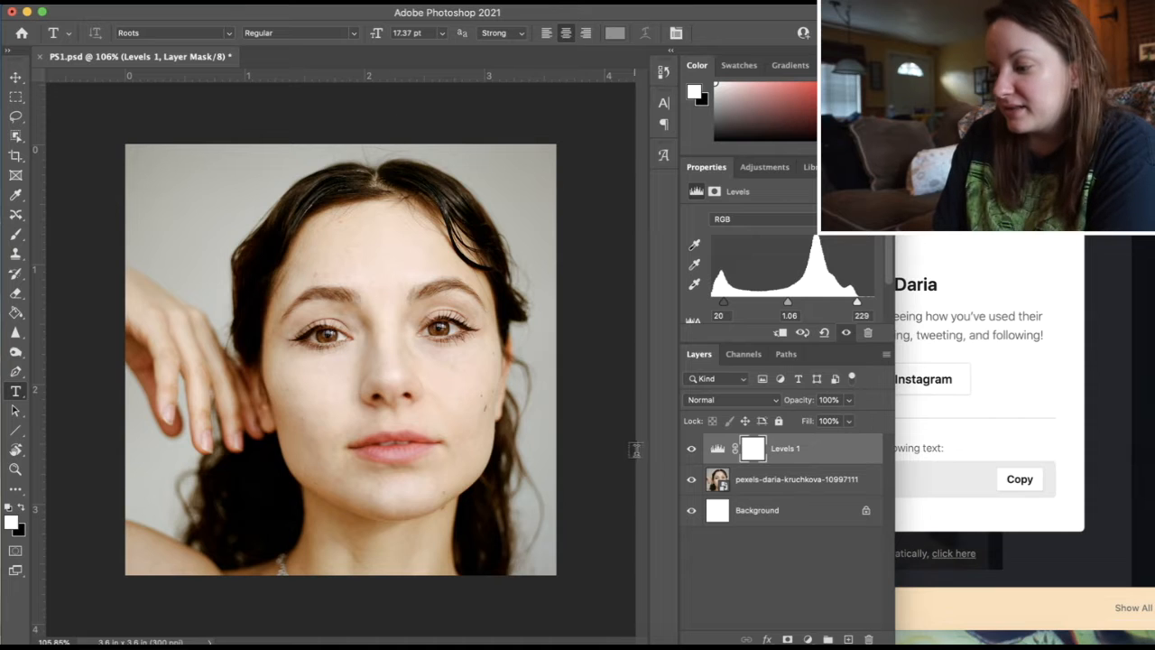
# Compare the portrait with and without the Levels 1 adjustment, leaving the layer visible
pyautogui.click(692, 454)
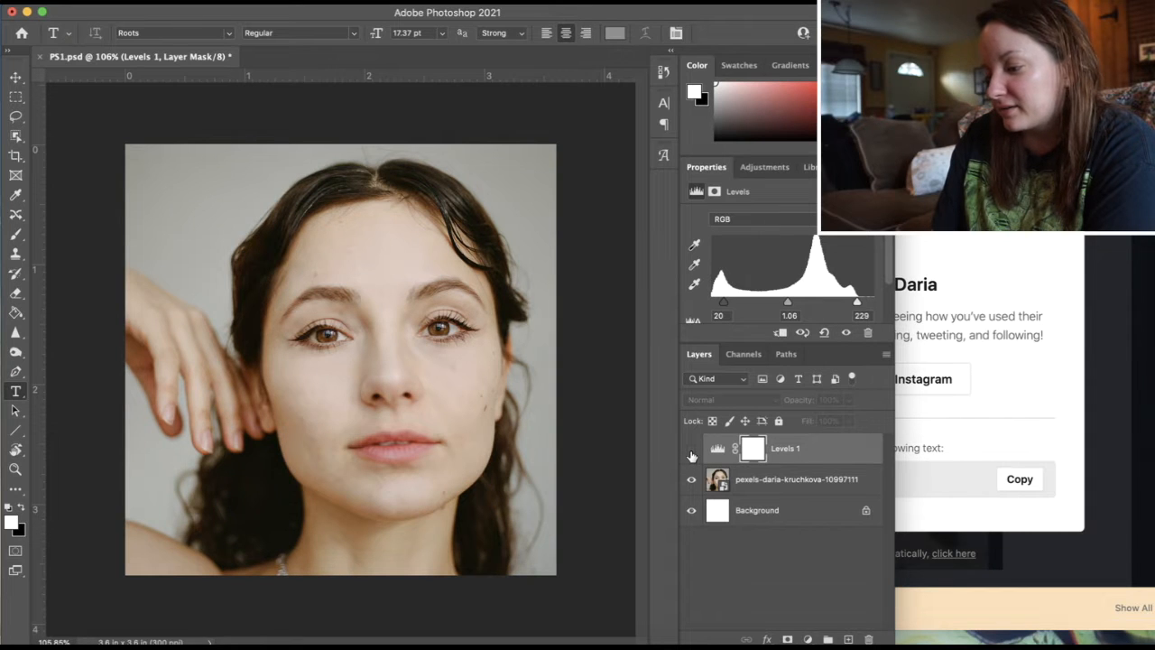
pyautogui.click(692, 454)
pyautogui.click(692, 453)
pyautogui.click(692, 453)
pyautogui.click(692, 454)
pyautogui.click(692, 454)
pyautogui.click(692, 454)
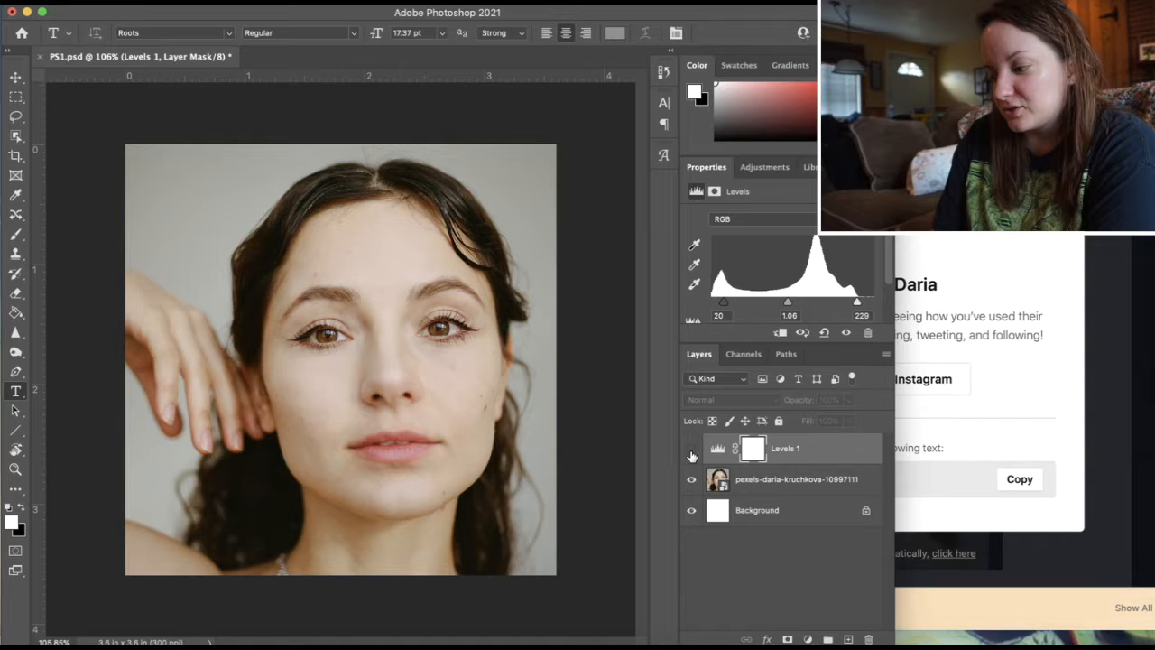
pyautogui.click(692, 454)
pyautogui.click(692, 454)
pyautogui.click(692, 453)
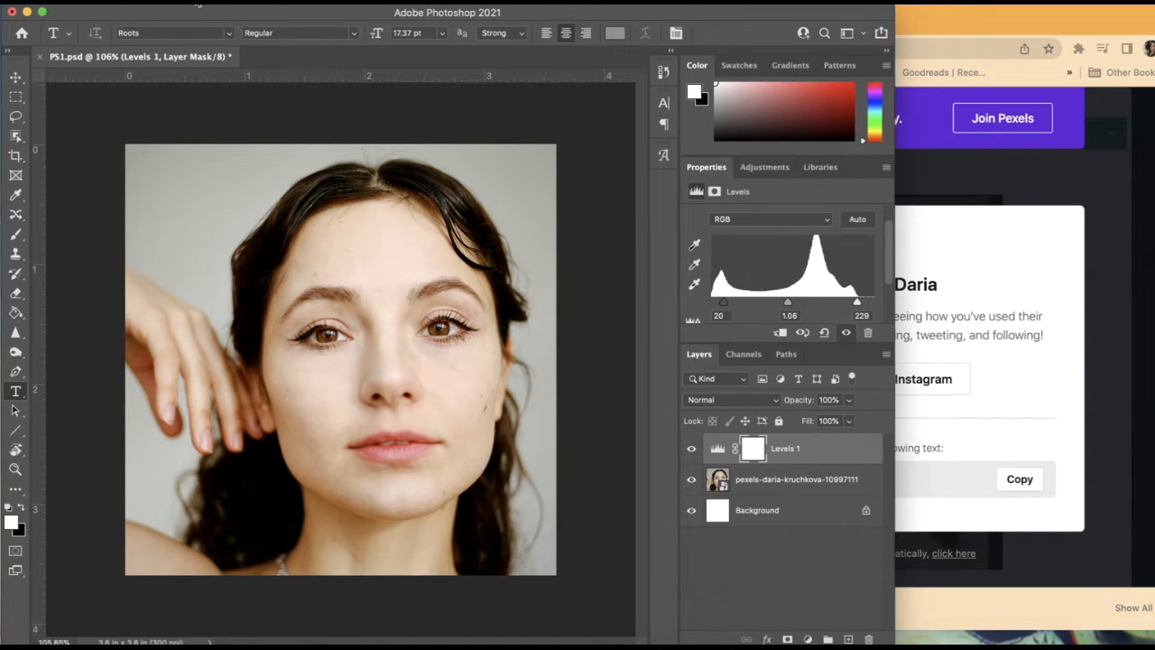
# Add a Vibrance adjustment layer named Vibrance 1 above the Levels 1 layer
pyautogui.click(232, 3)
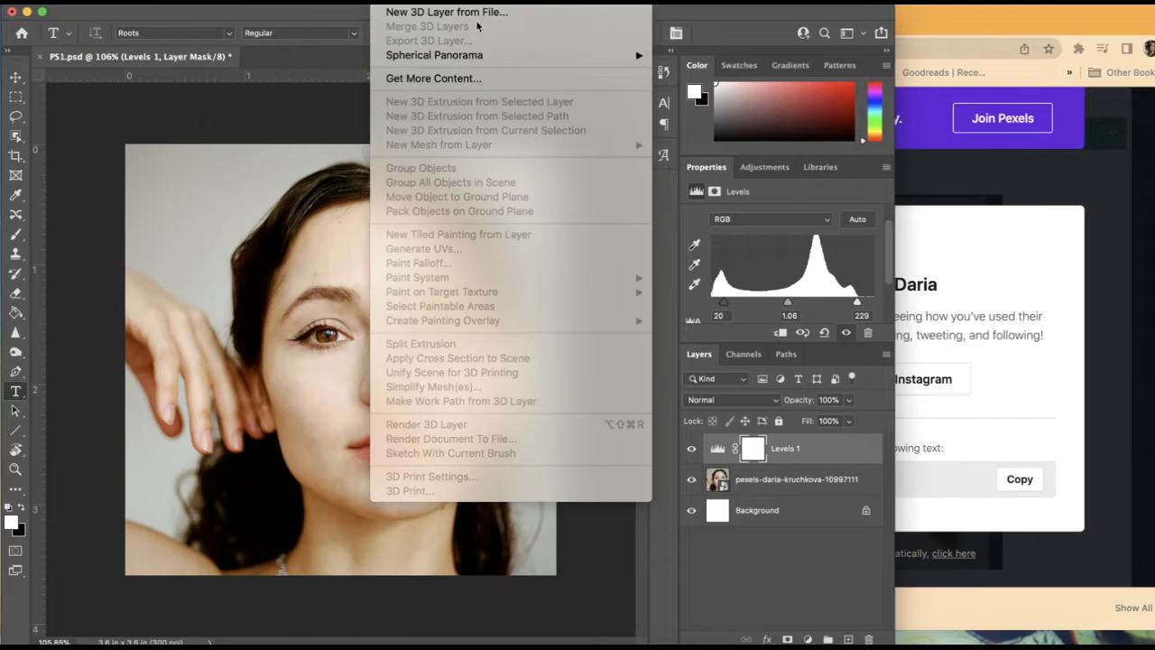
pyautogui.click(333, 17)
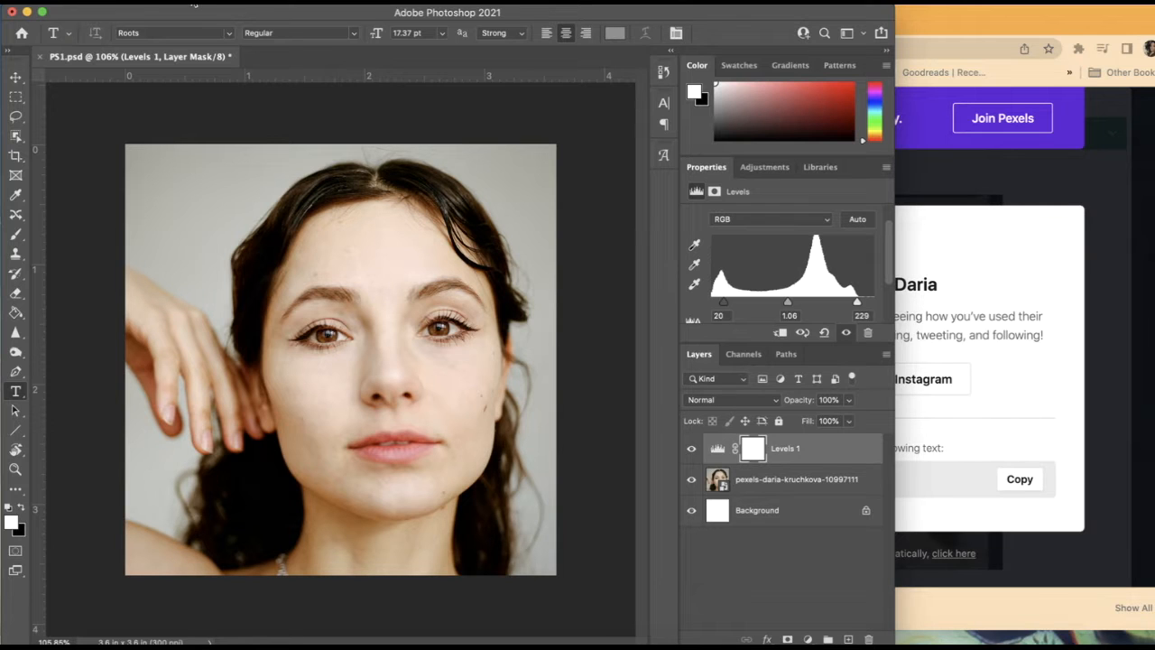
pyautogui.click(237, 6)
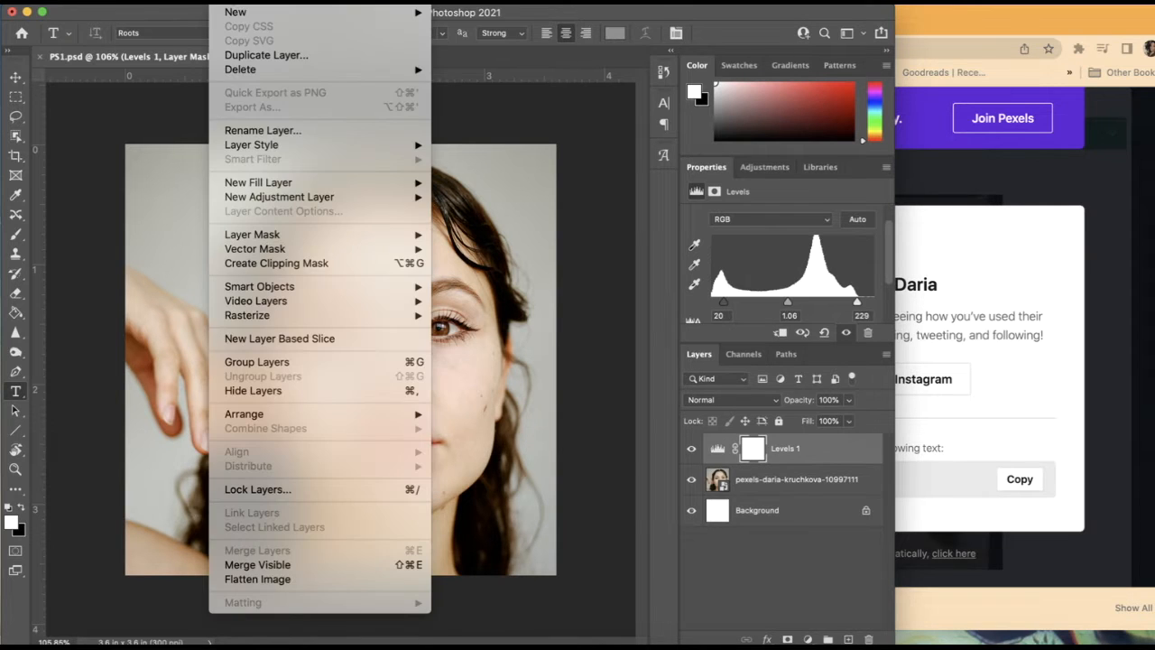
pyautogui.moveTo(306, 201)
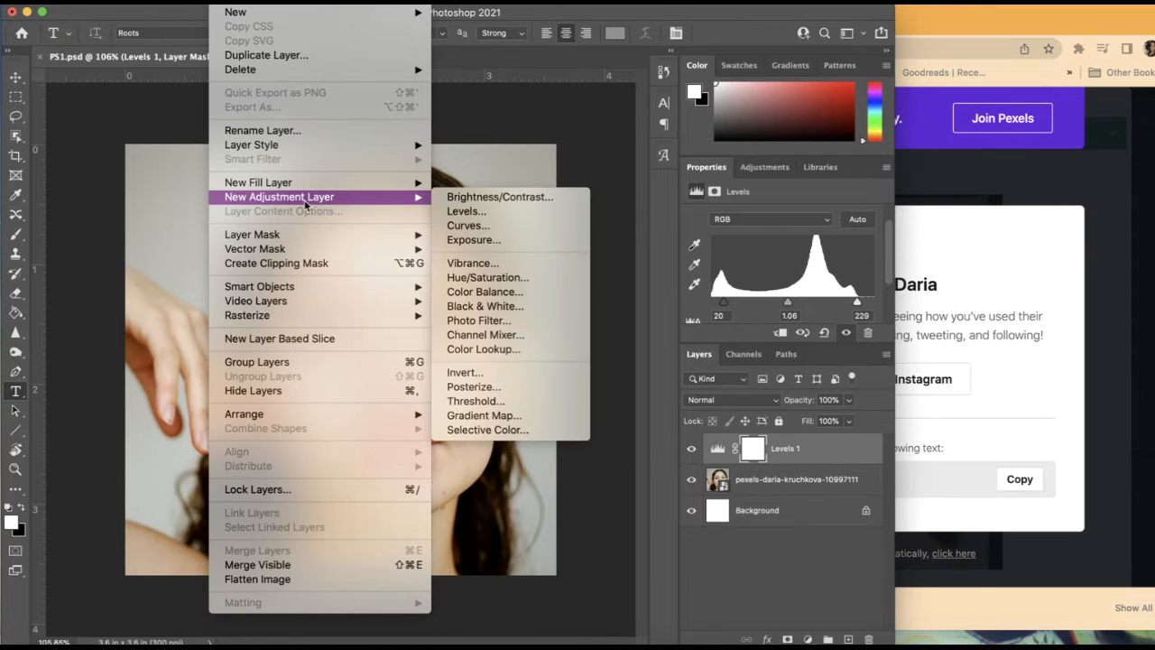
pyautogui.click(505, 268)
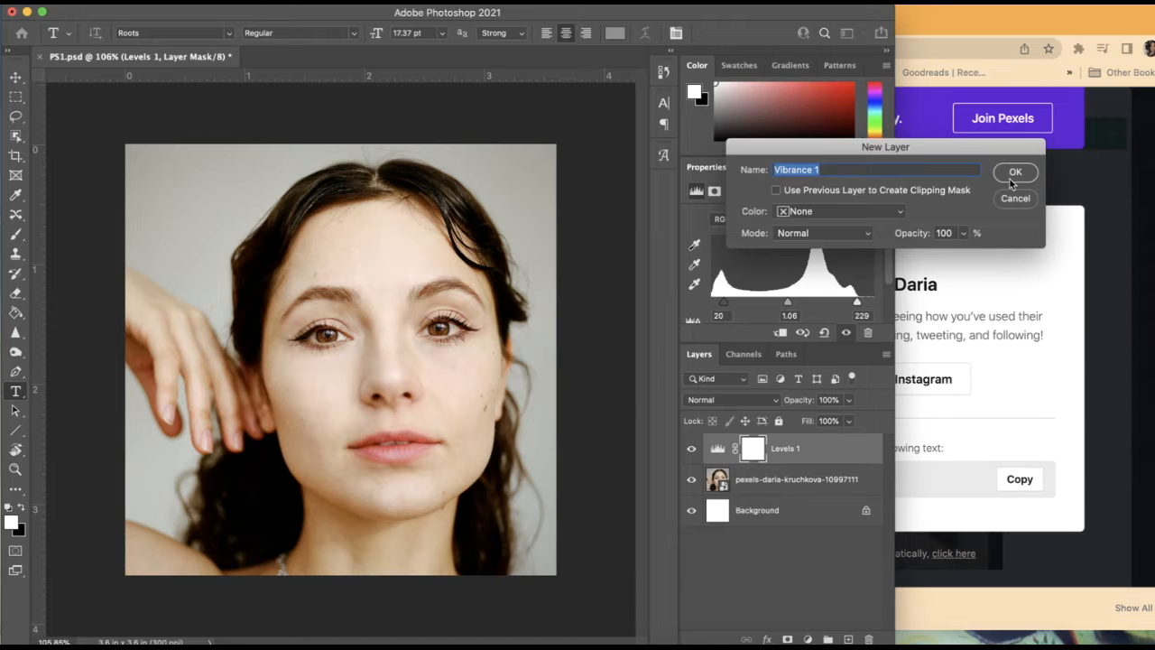
pyautogui.click(1027, 180)
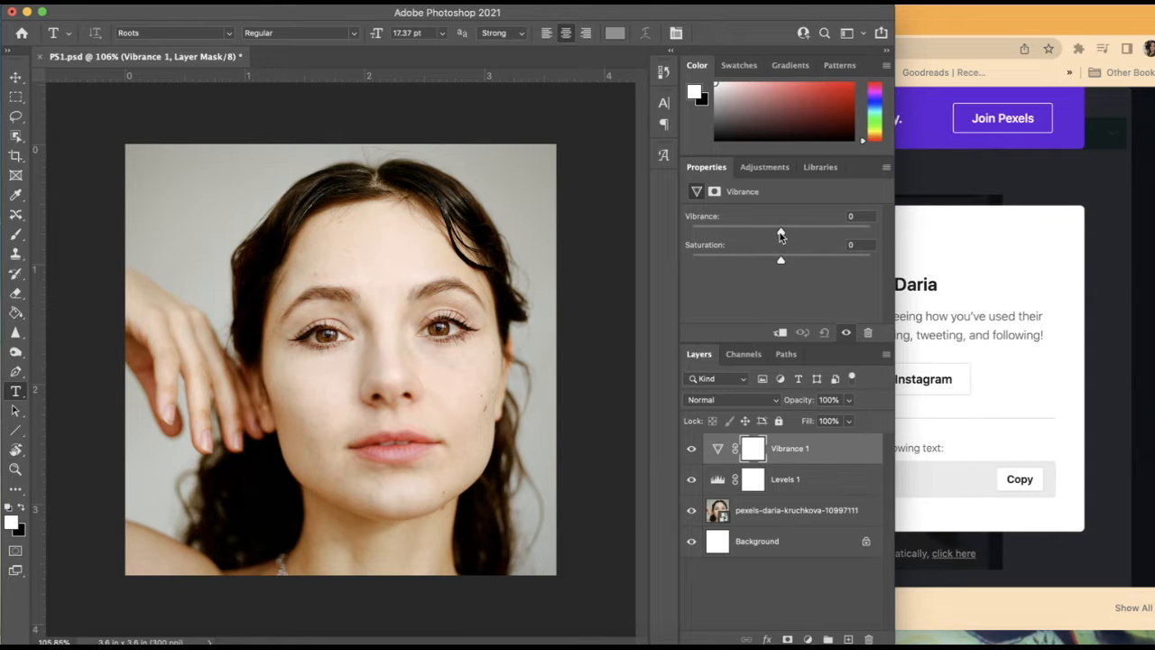
# Try the vibrance at its minimum and maximum and the saturation at -100 on the Vibrance 1 layer
pyautogui.moveTo(780, 236); pyautogui.dragTo(688, 240)
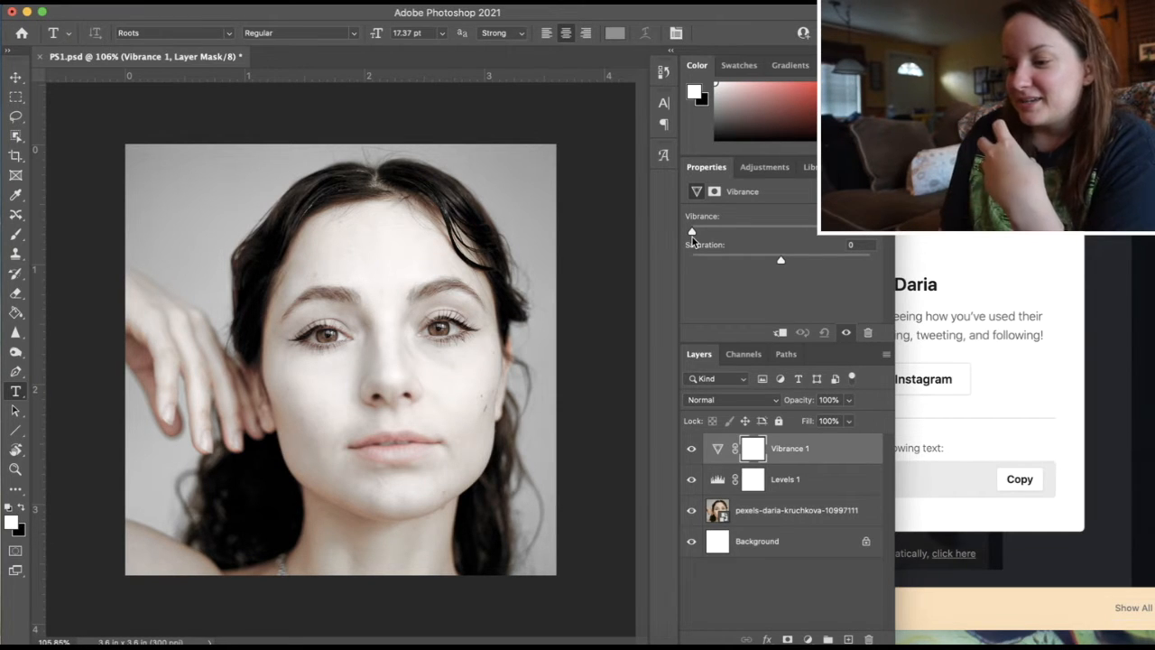
pyautogui.moveTo(692, 235); pyautogui.dragTo(911, 236)
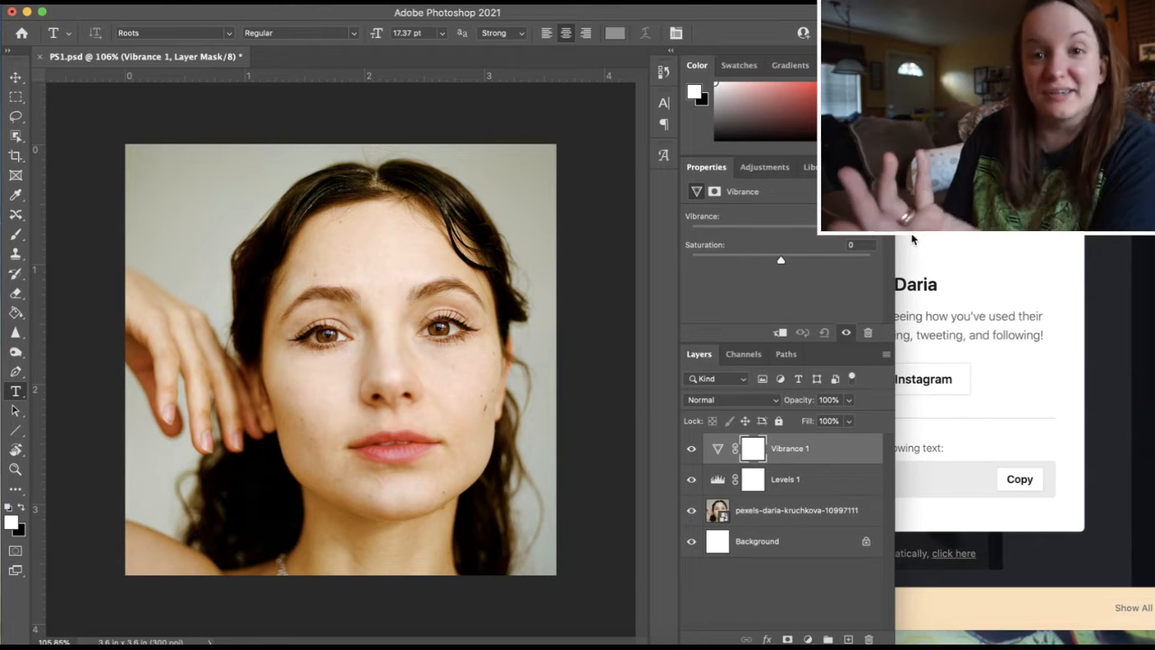
pyautogui.moveTo(862, 238); pyautogui.dragTo(656, 275)
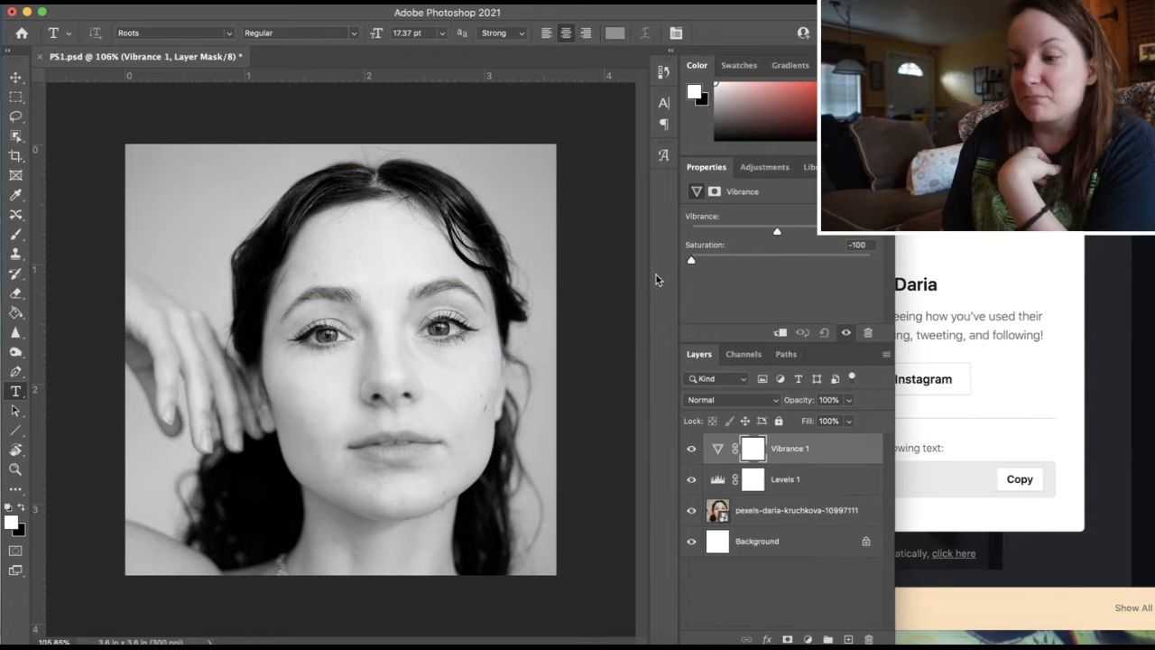
# Set the Vibrance 1 layer's saturation to +1 and lower its vibrance well below zero to mute the skin tones
pyautogui.moveTo(692, 261); pyautogui.dragTo(781, 265)
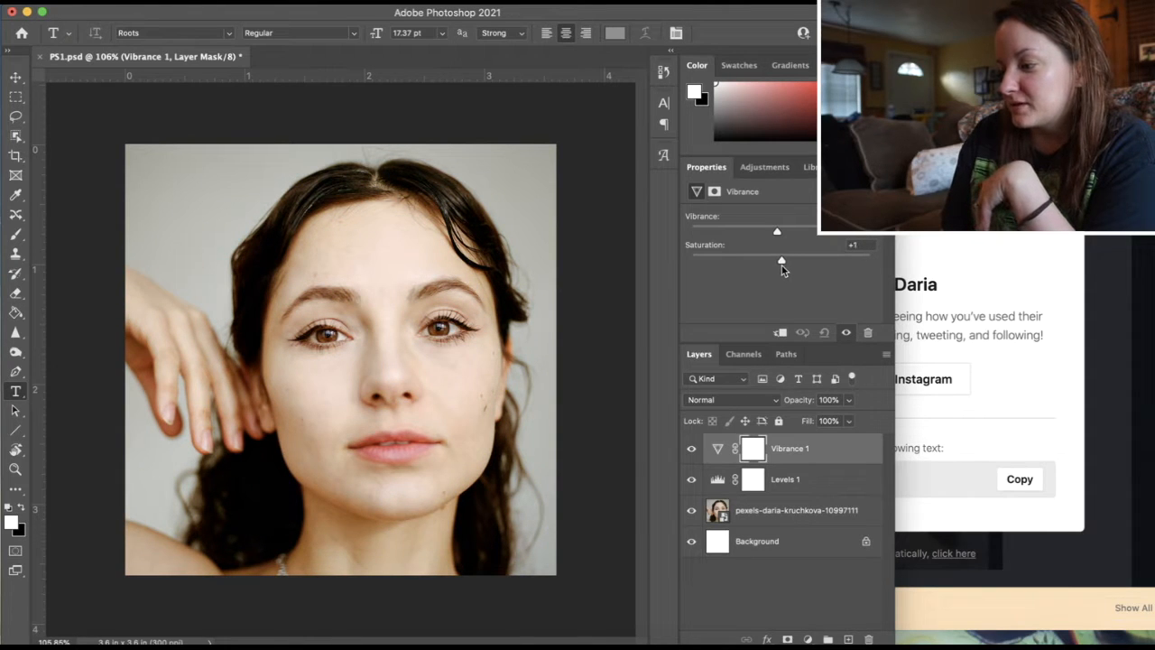
pyautogui.moveTo(777, 232); pyautogui.dragTo(730, 235)
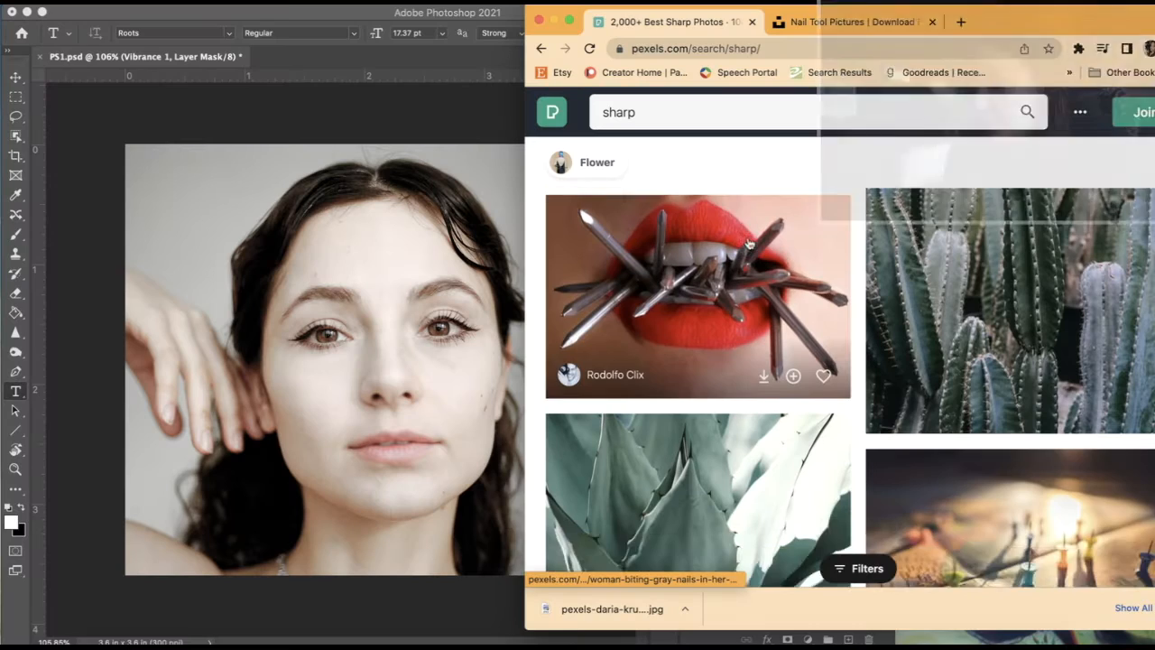
# Switch to the browser, download the Pexels photo of red lips biting nails, and place it in the PS1 document
pyautogui.scroll(1, 749, 243)
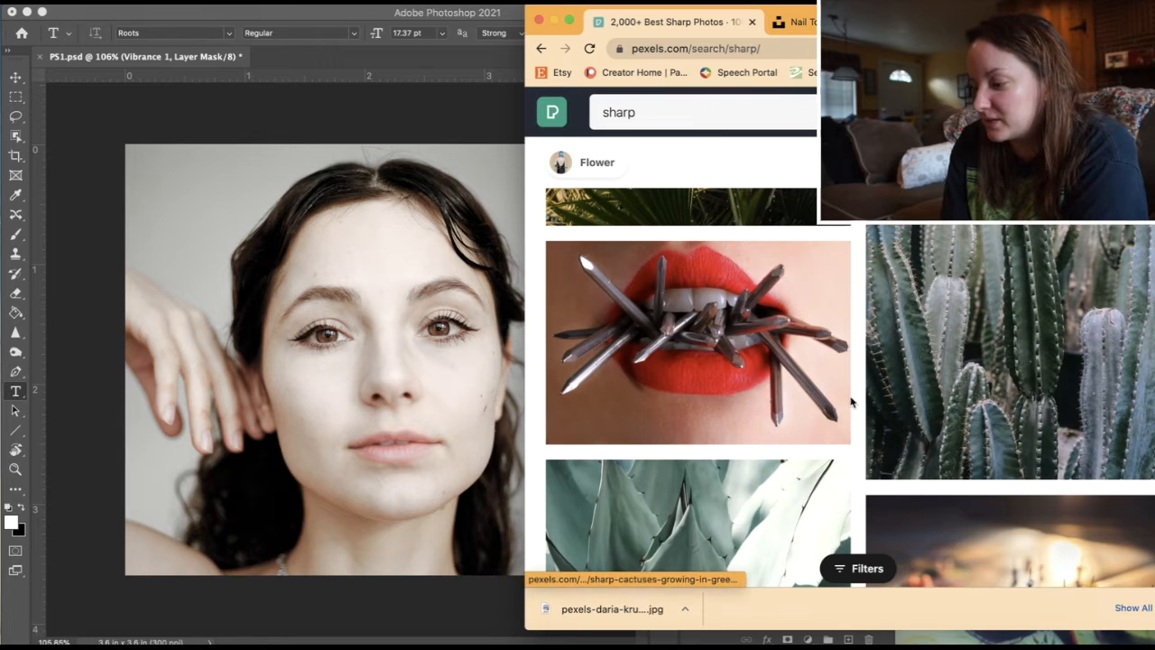
pyautogui.click(765, 426)
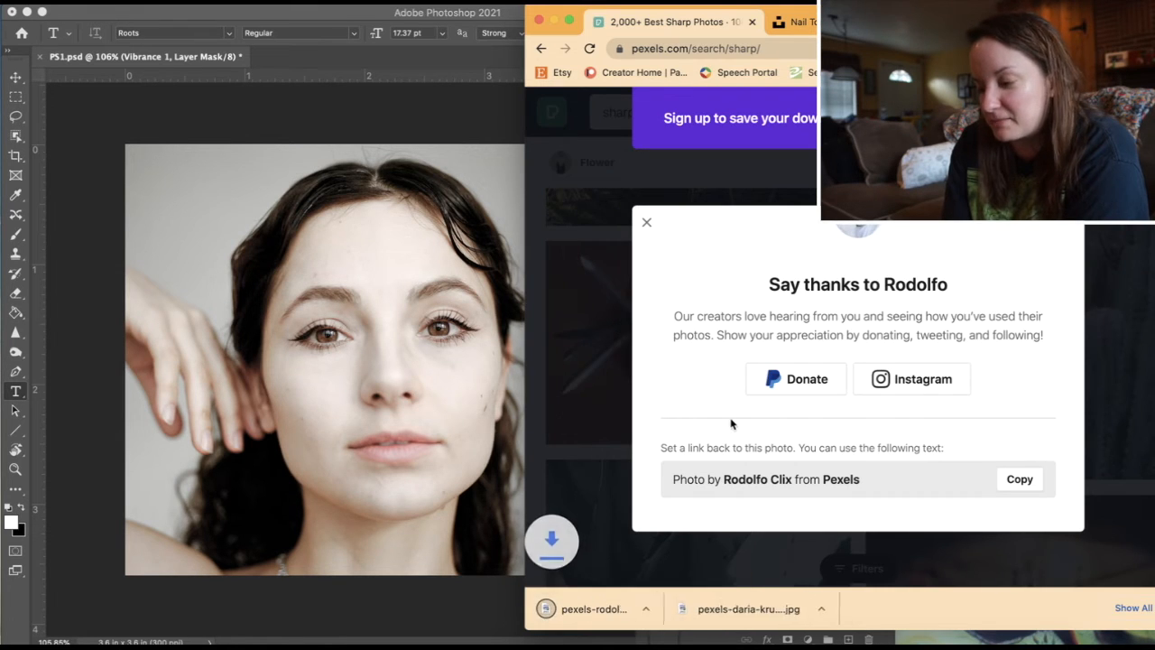
pyautogui.moveTo(595, 617); pyautogui.dragTo(362, 407)
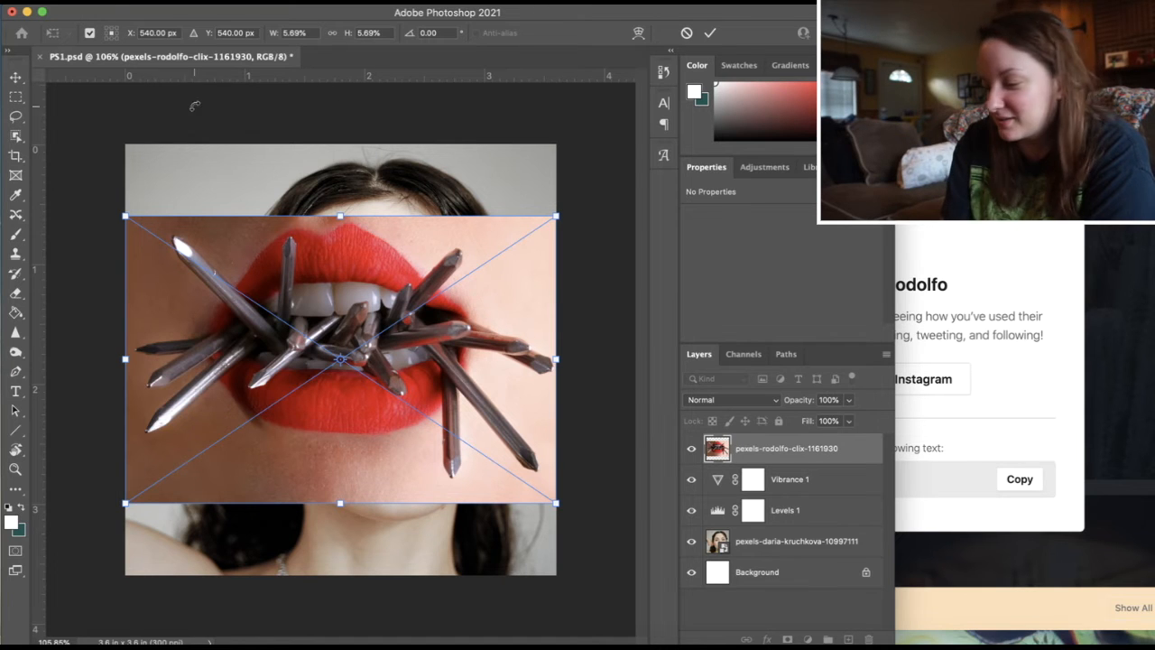
# Scale the placed lips photo to 1.96% over the portrait's mouth, commit it, and compare the image with the layer hidden and shown
pyautogui.moveTo(339, 218); pyautogui.dragTo(417, 445)
pyautogui.moveTo(390, 544); pyautogui.dragTo(388, 508)
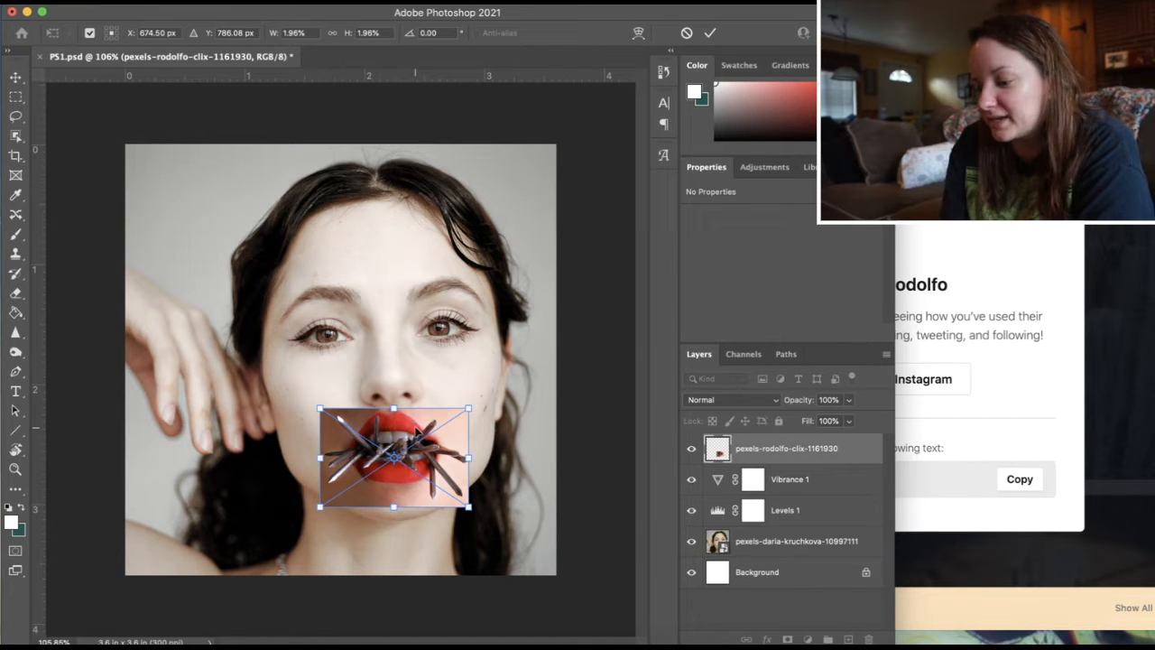
pyautogui.click(693, 451)
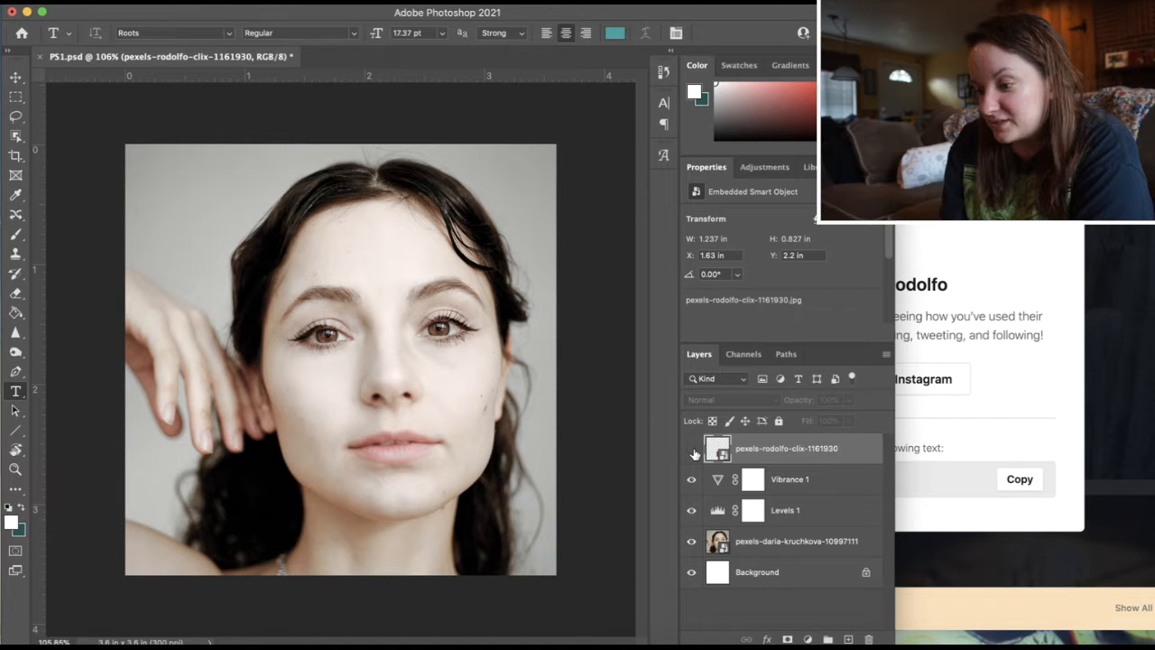
pyautogui.click(692, 450)
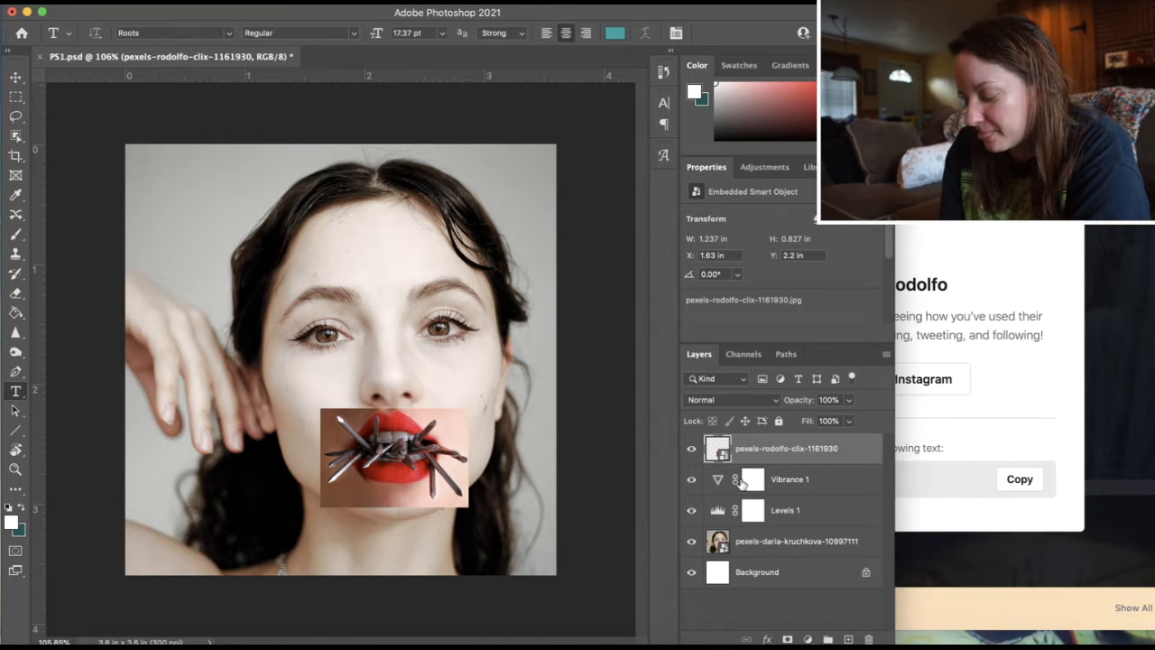
# Start a free transform of the lips photo and flip it horizontally
pyautogui.click(16, 78)
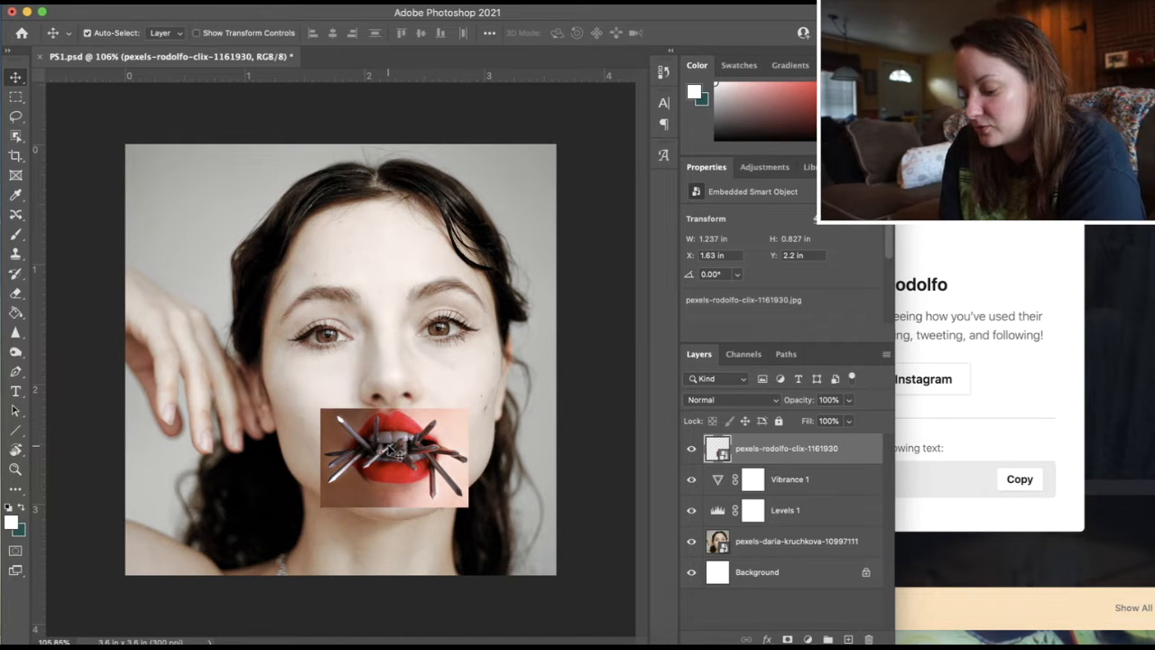
pyautogui.press('super+t')
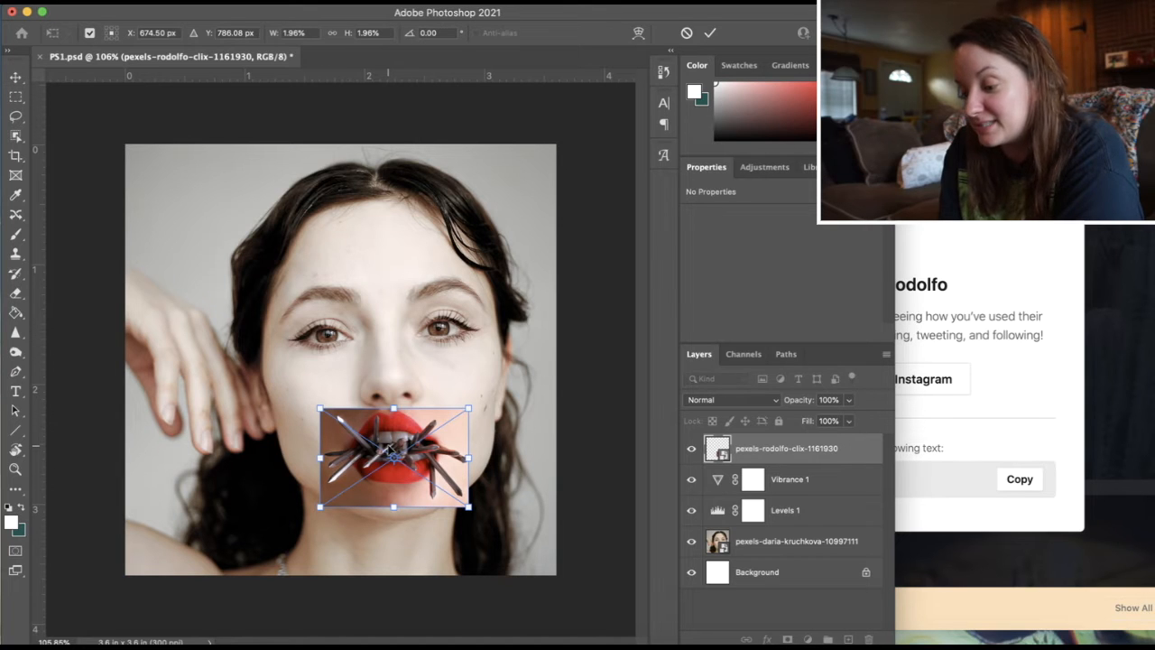
pyautogui.rightClick(405, 429)
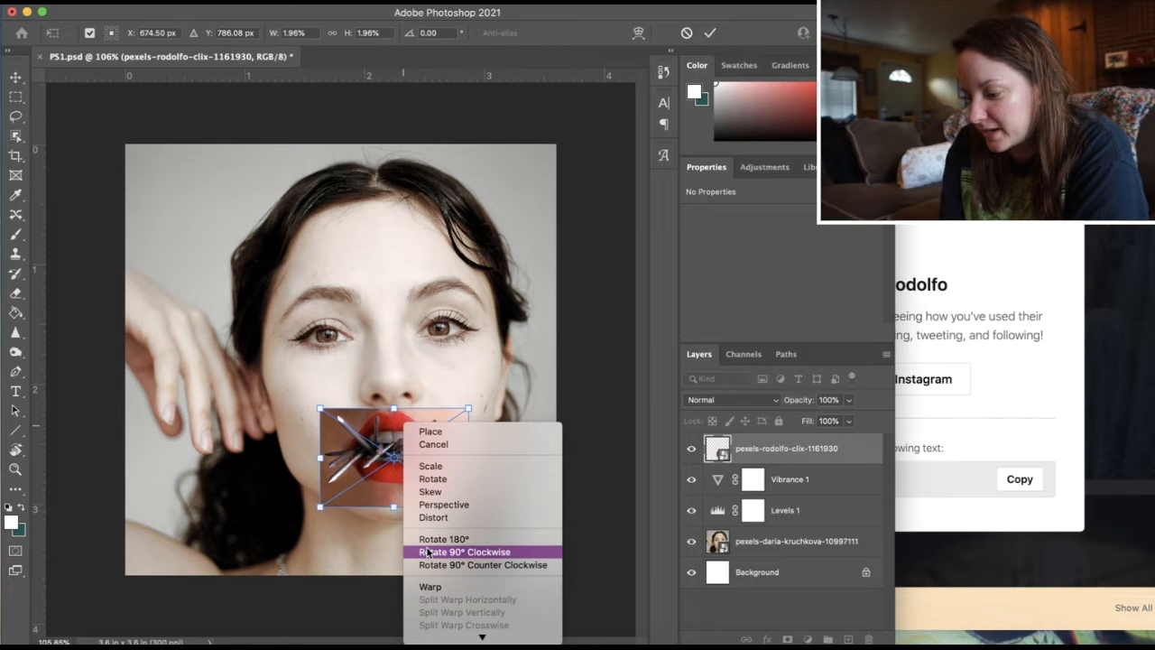
pyautogui.scroll(-3, 428, 553)
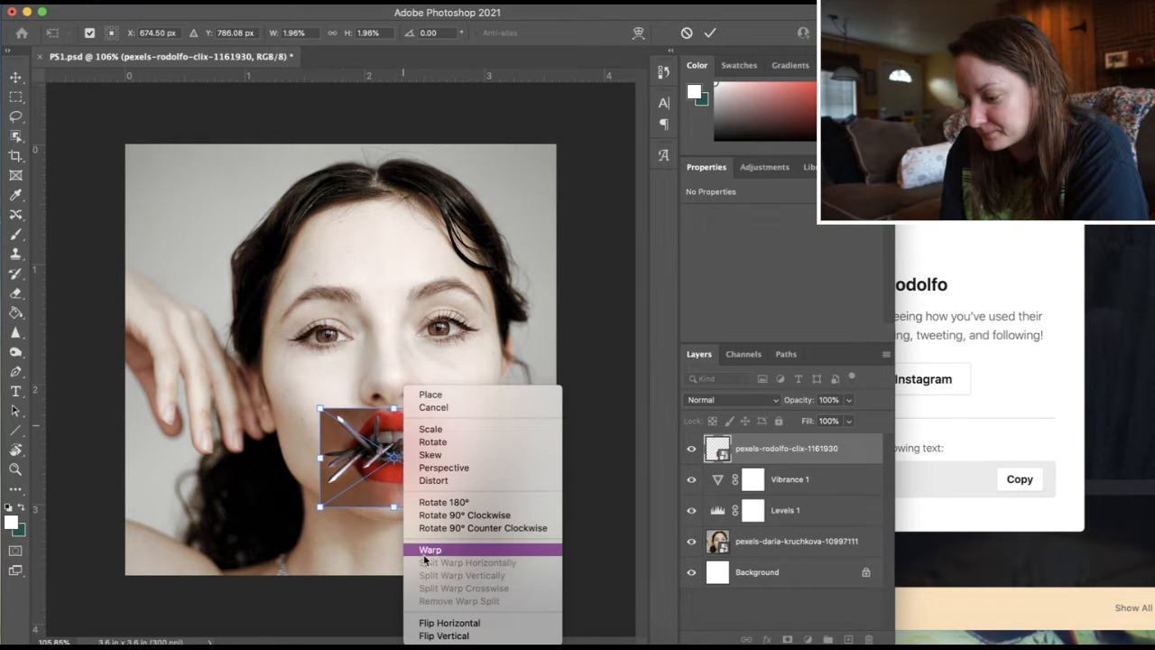
pyautogui.click(429, 622)
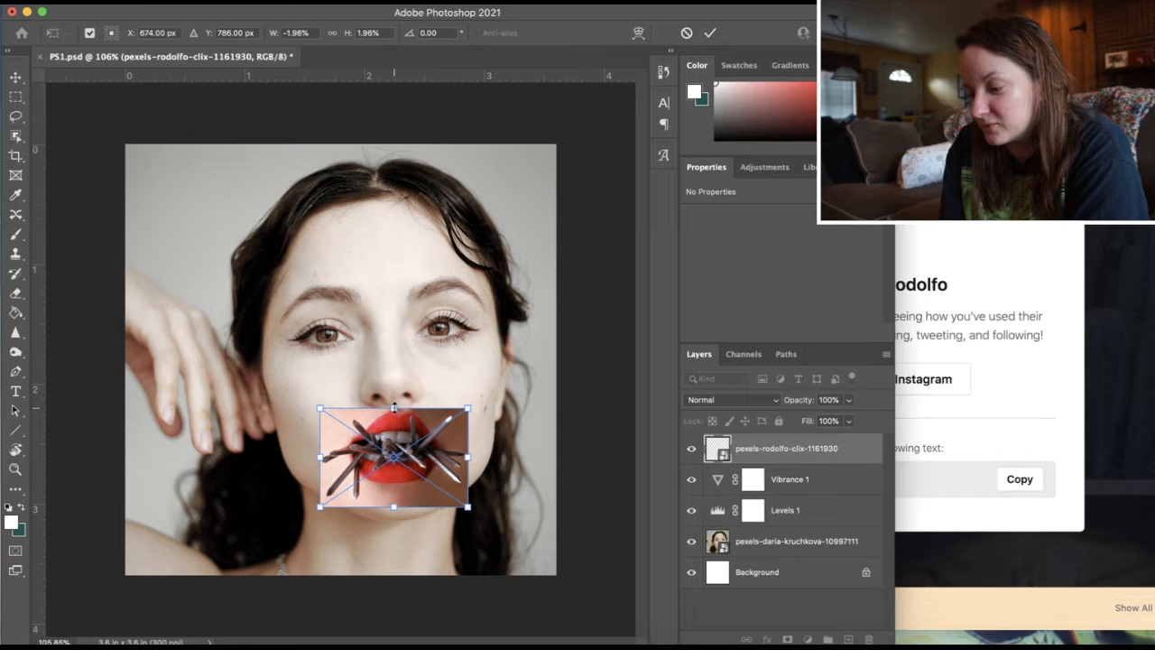
# Reduce the lips photo's height to 1.80%, shift it up over the mouth, and set its layer opacity to 46%
pyautogui.moveTo(393, 408)
pyautogui.mouseDown()
pyautogui.moveTo(395, 446)
pyautogui.moveTo(391, 414)
pyautogui.mouseUp()
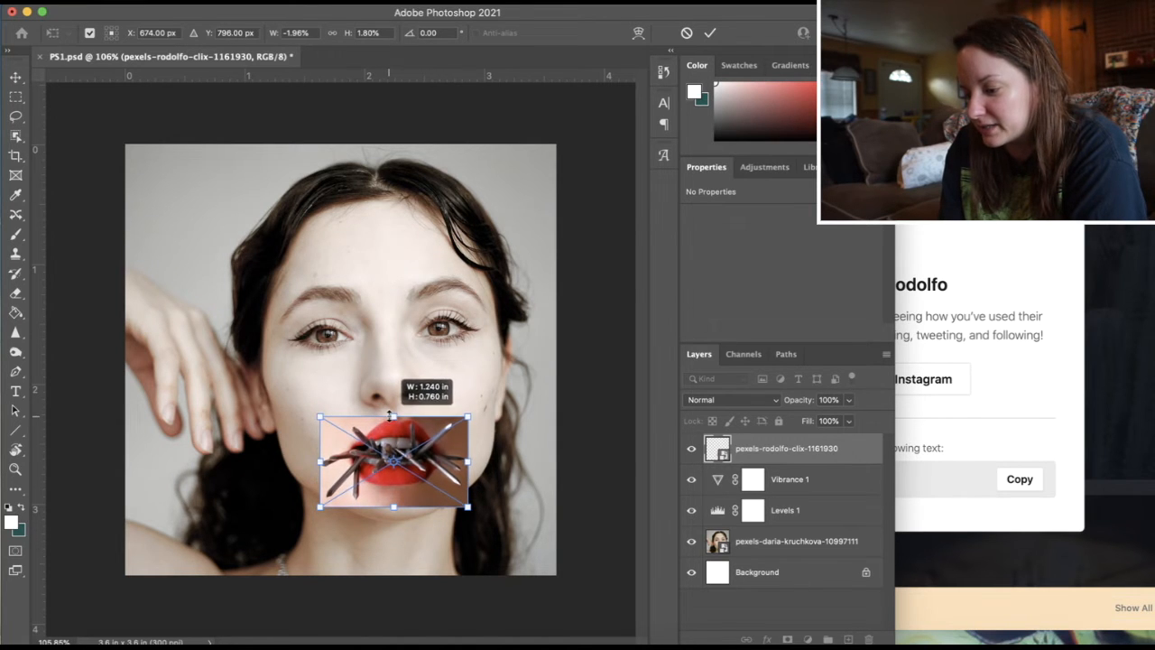
pyautogui.moveTo(397, 489); pyautogui.dragTo(397, 480)
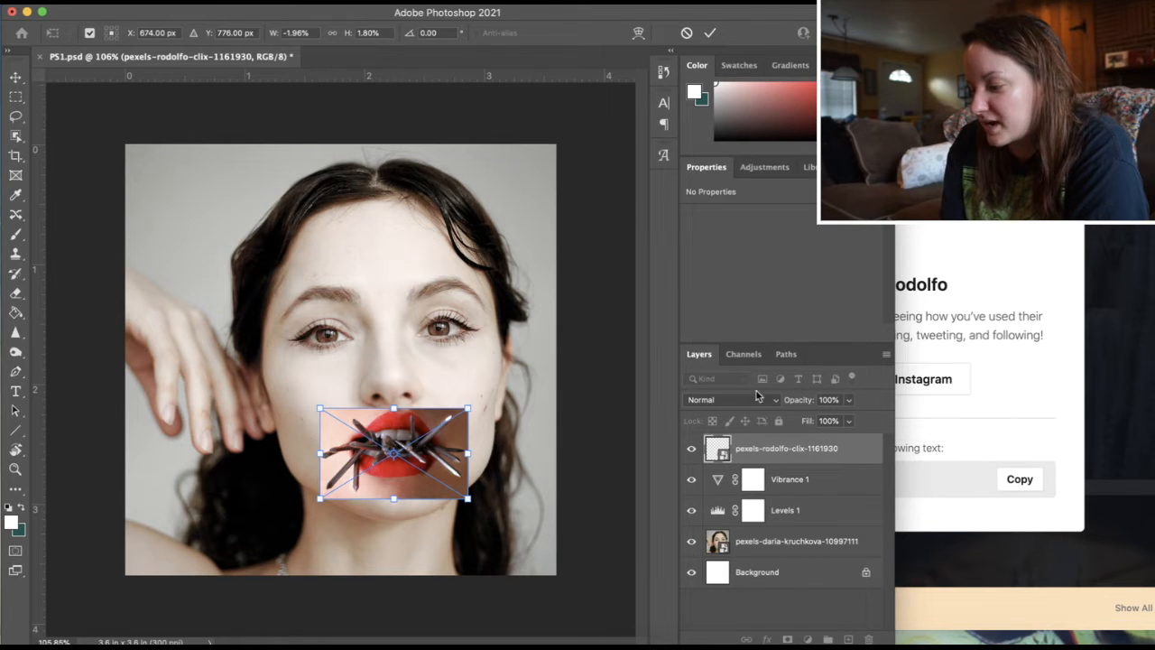
pyautogui.click(848, 400)
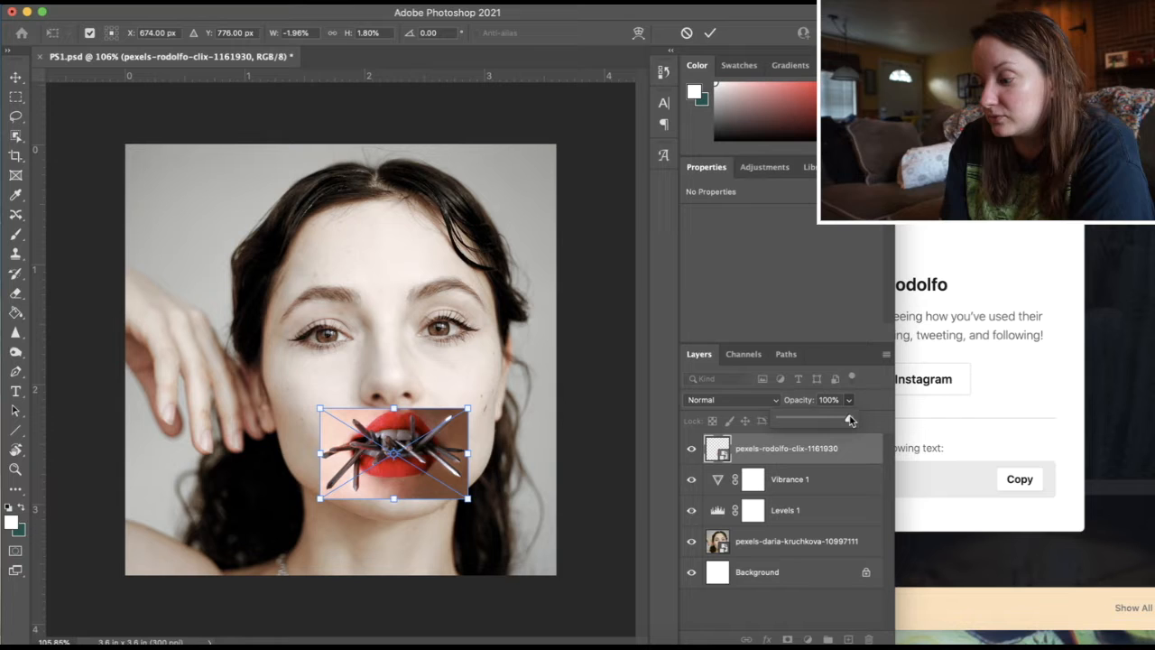
pyautogui.moveTo(850, 421); pyautogui.dragTo(823, 425)
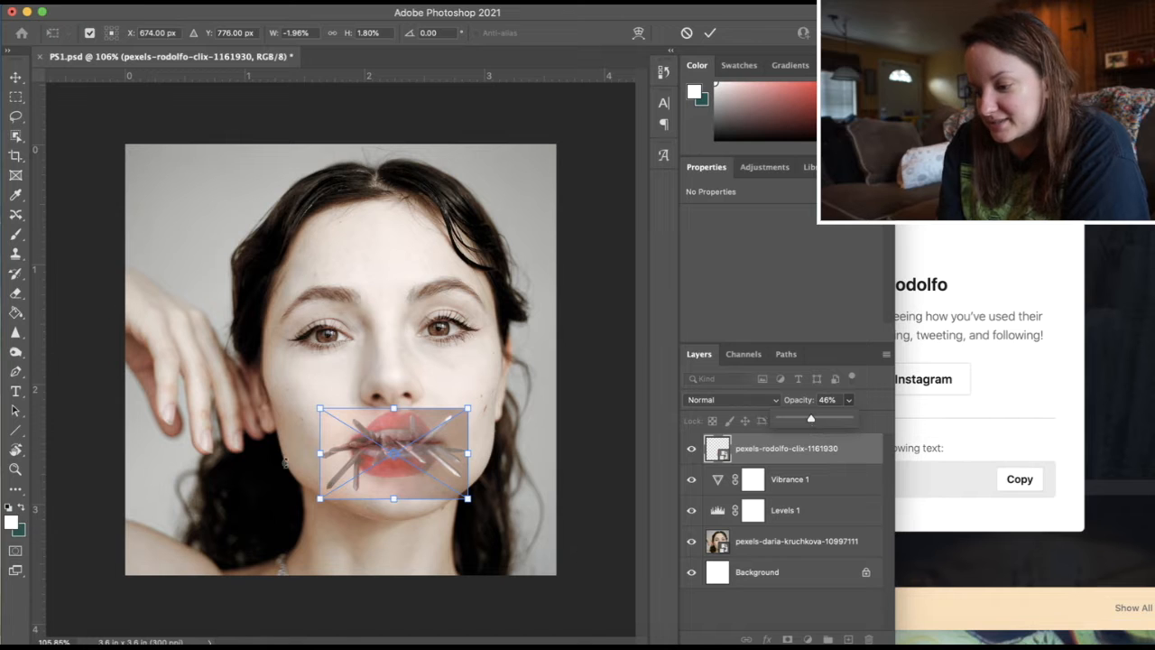
# Resize the semi-transparent lips photo to about 1.78% width and 1.50% height and centre it over the portrait's lips
pyautogui.scroll(6, 347, 456)
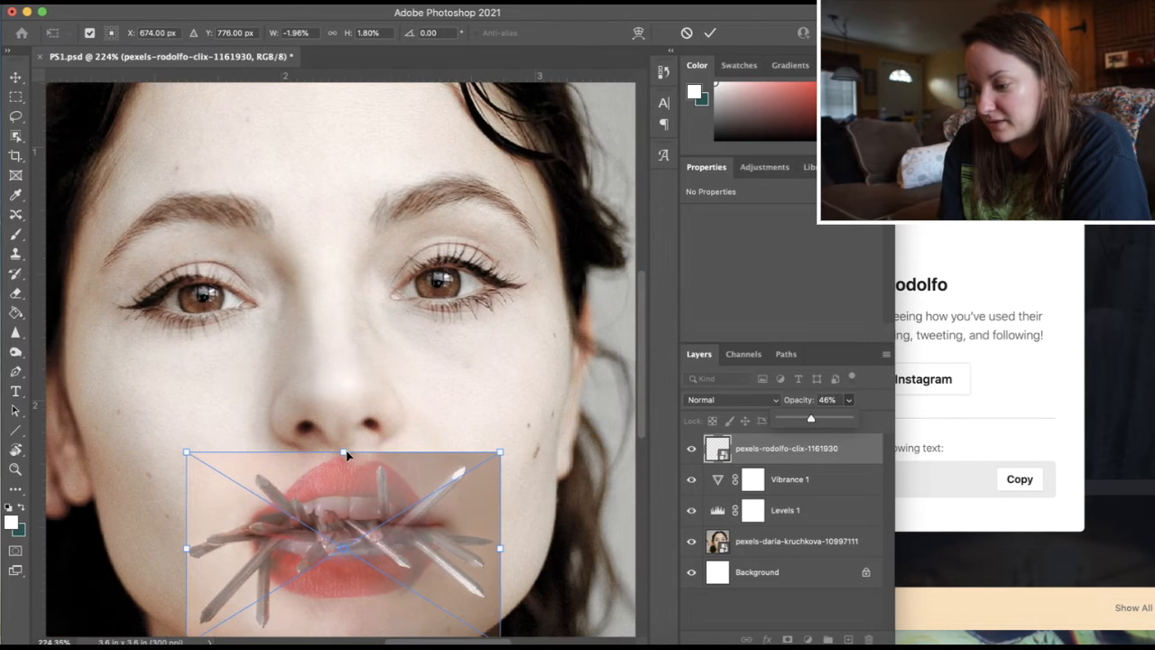
pyautogui.scroll(-2, 348, 456)
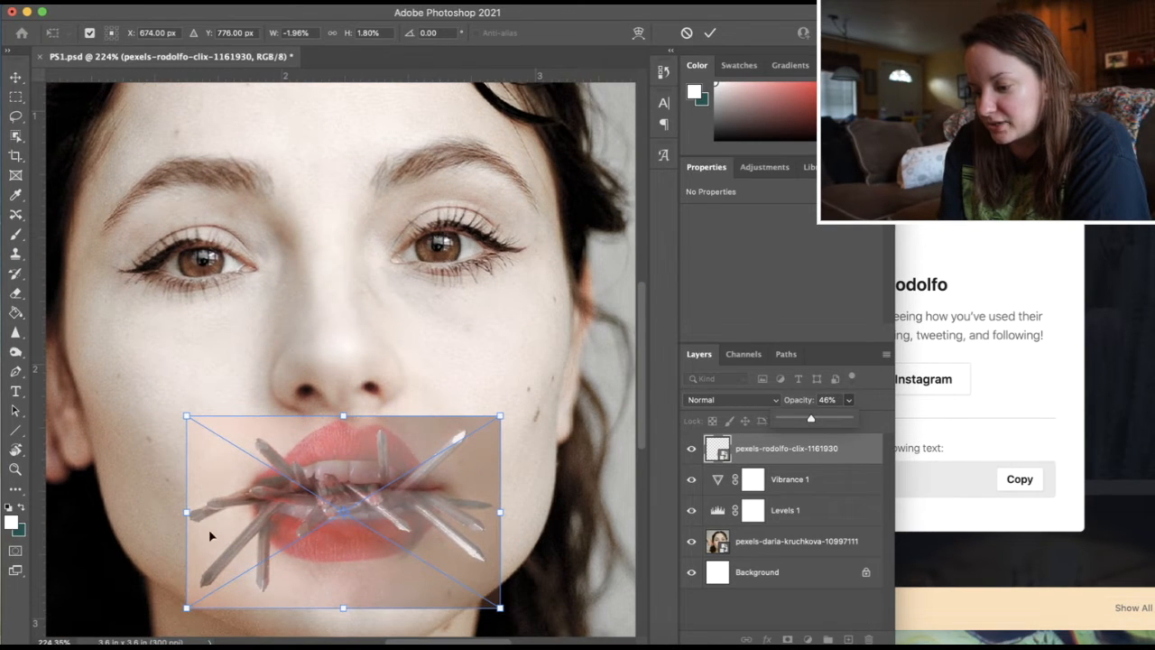
pyautogui.moveTo(183, 511); pyautogui.dragTo(166, 511)
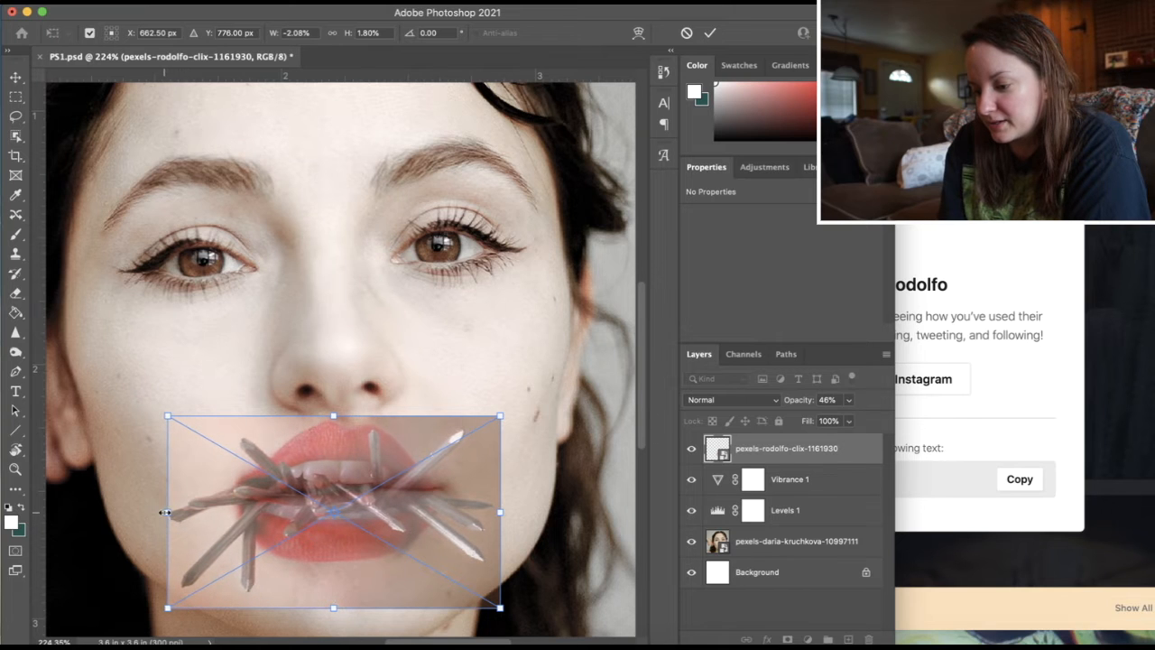
pyautogui.moveTo(336, 416); pyautogui.dragTo(336, 421)
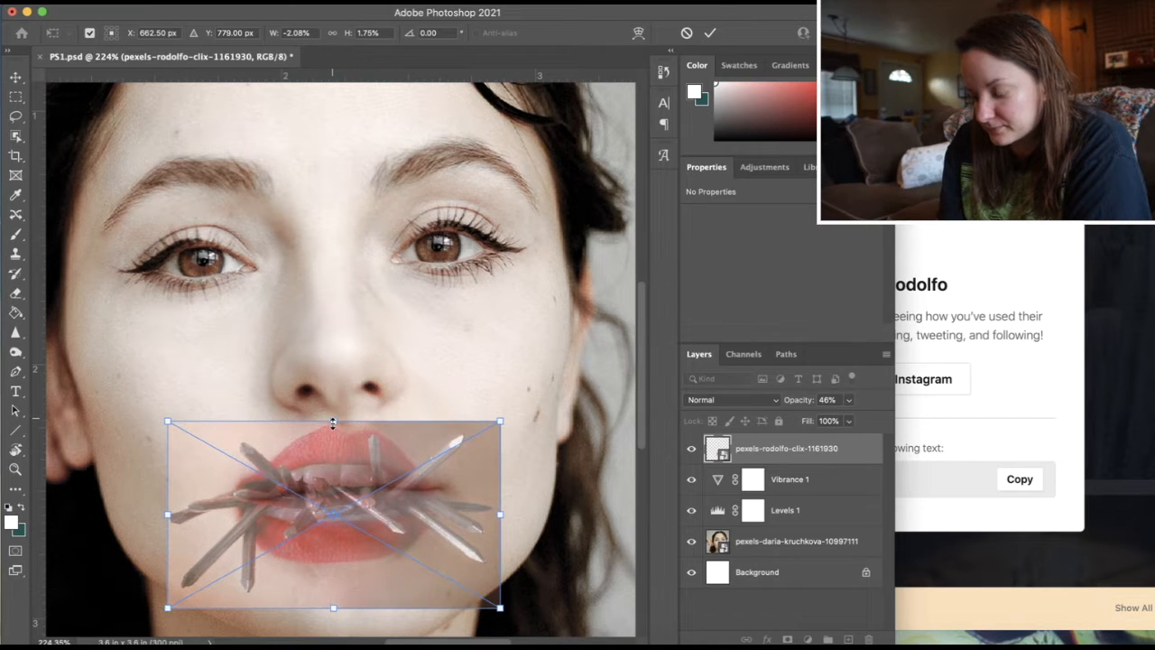
pyautogui.moveTo(165, 606); pyautogui.dragTo(216, 581)
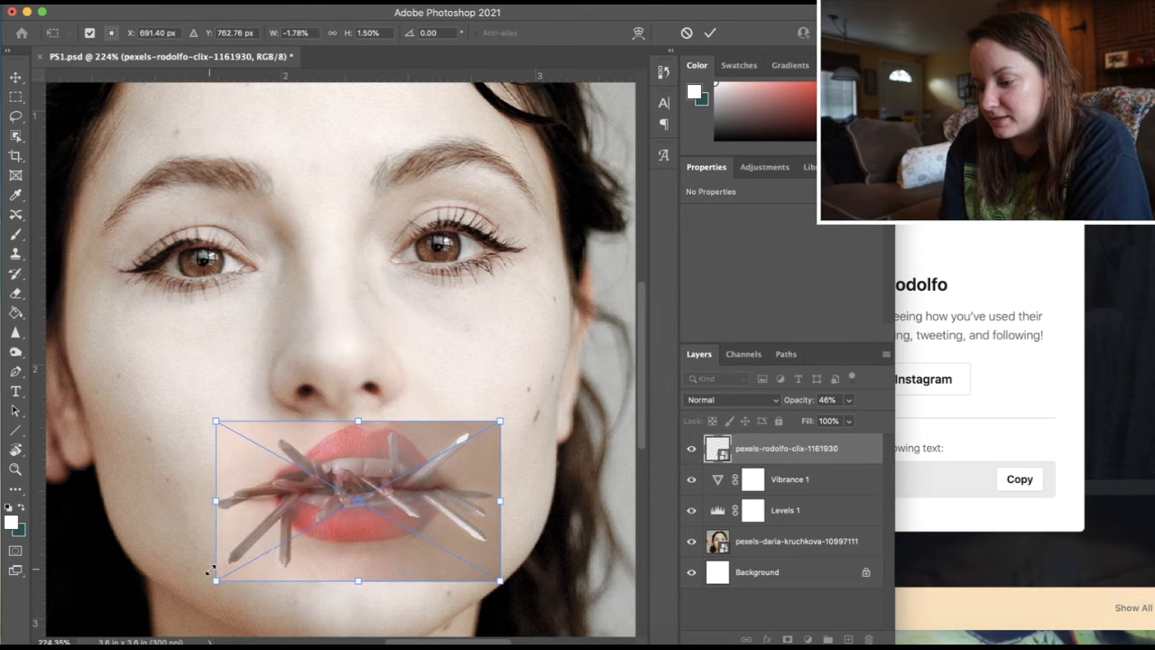
pyautogui.moveTo(361, 465)
pyautogui.mouseDown()
pyautogui.moveTo(321, 491)
pyautogui.moveTo(342, 471)
pyautogui.mouseUp()
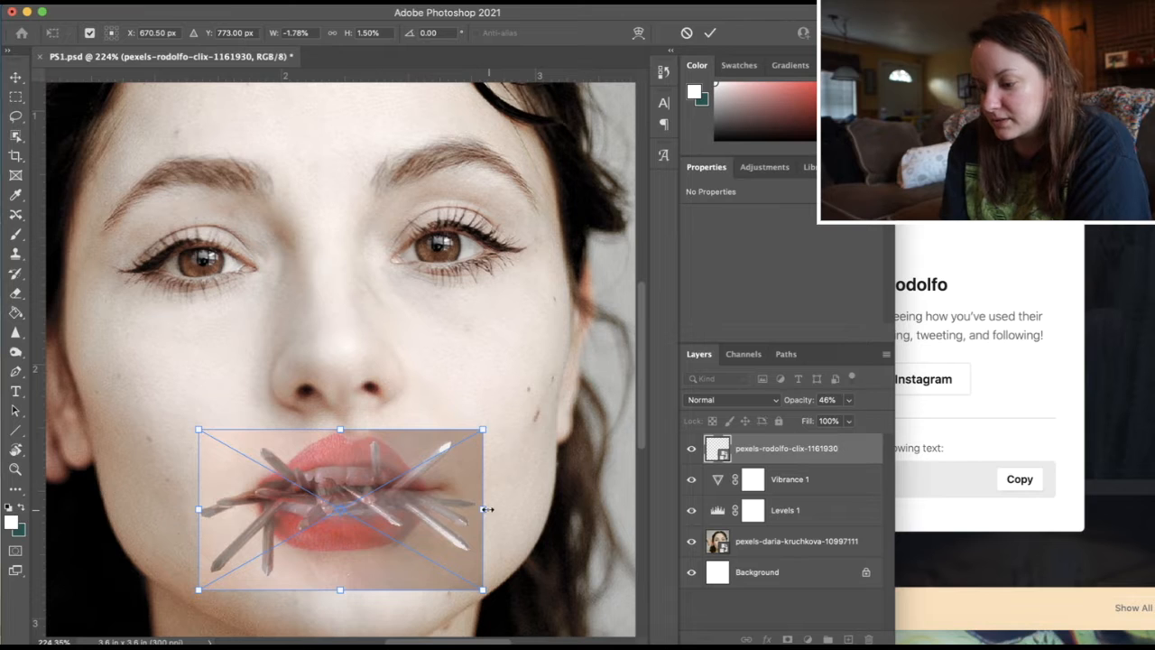
# Rotate the lips photo about 3° counter-clockwise and refine its fit over the mouth at about 1.84% width and 1.39% height
pyautogui.moveTo(488, 509); pyautogui.dragTo(493, 509)
pyautogui.moveTo(353, 476); pyautogui.dragTo(351, 483)
pyautogui.moveTo(503, 406); pyautogui.dragTo(486, 409)
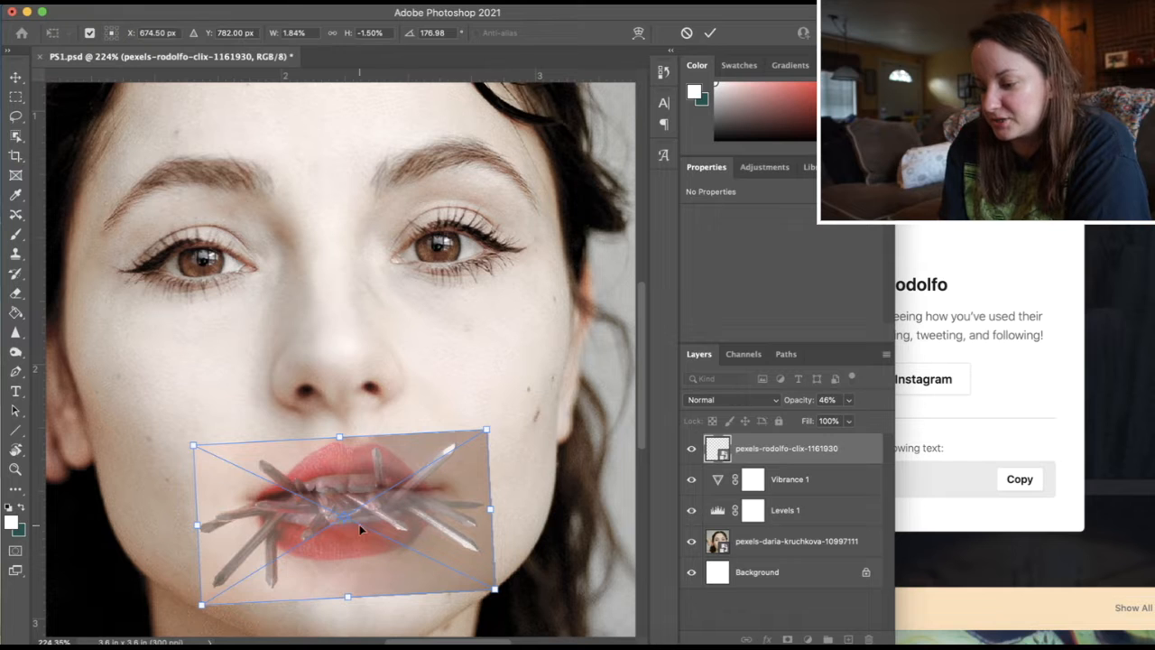
pyautogui.moveTo(203, 605); pyautogui.dragTo(215, 592)
pyautogui.moveTo(209, 517); pyautogui.dragTo(200, 519)
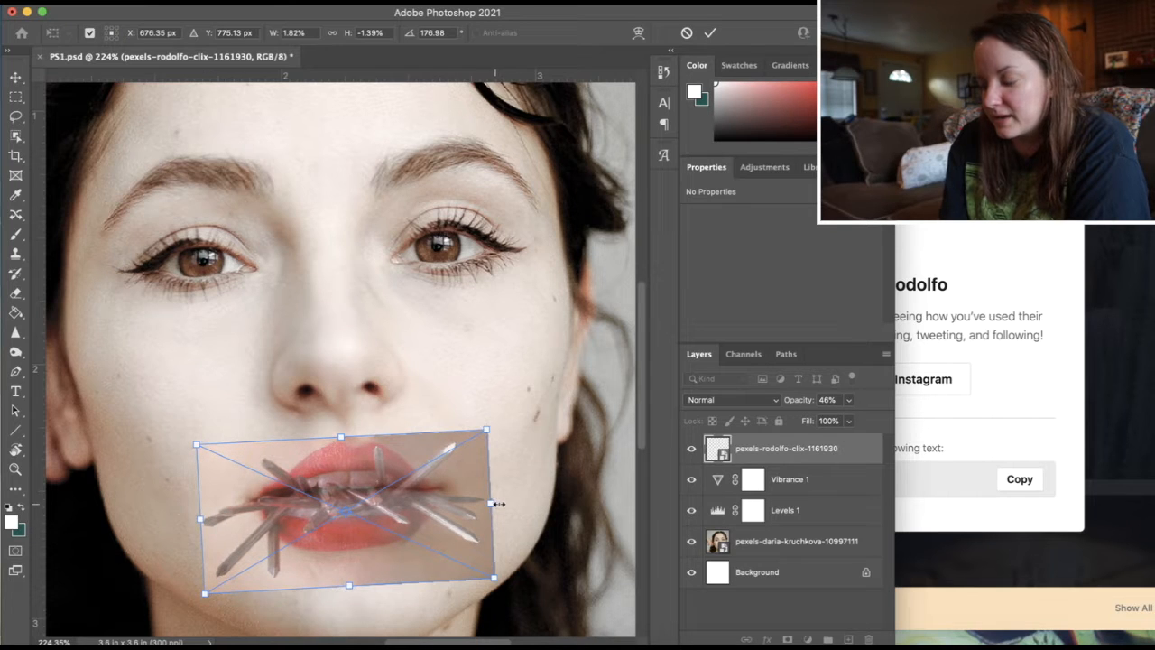
pyautogui.moveTo(498, 503); pyautogui.dragTo(503, 504)
pyautogui.moveTo(352, 458); pyautogui.dragTo(343, 459)
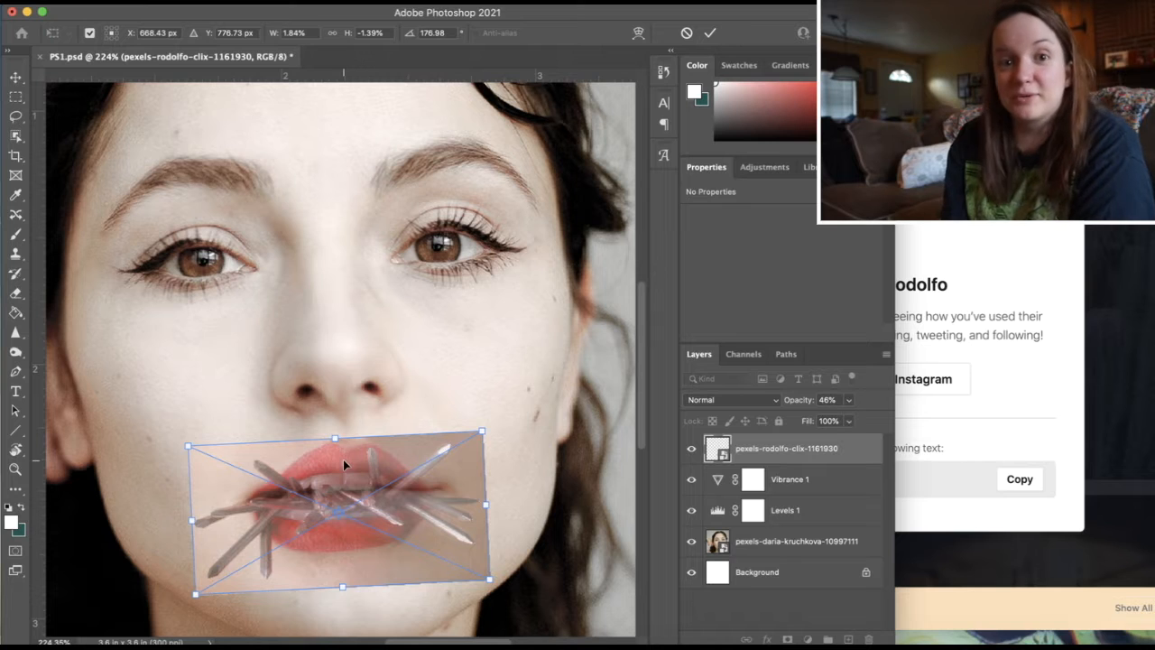
# Commit the lips photo's transform and set its layer opacity back to 100%
pyautogui.press('Return')
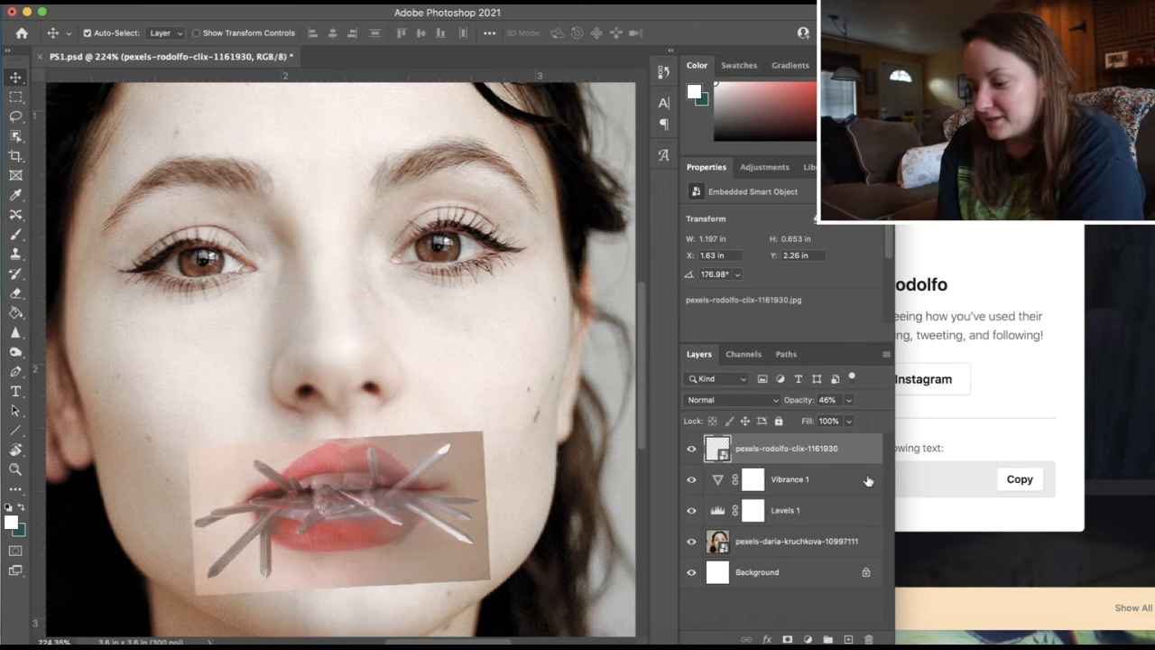
pyautogui.click(848, 401)
pyautogui.moveTo(847, 416); pyautogui.dragTo(964, 437)
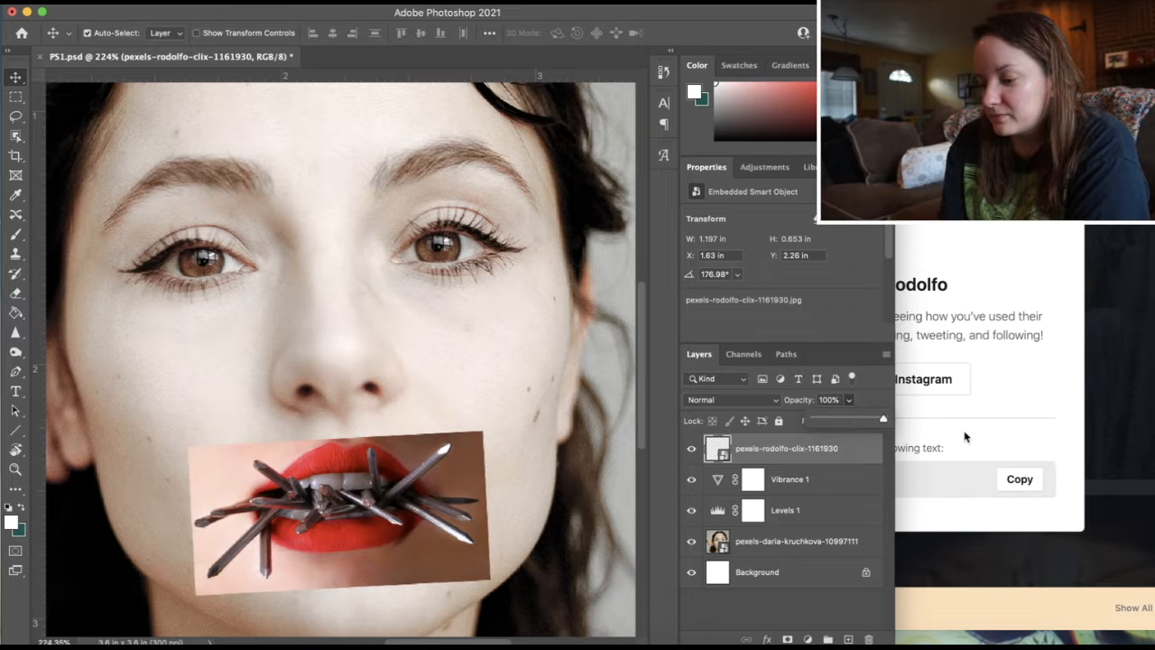
pyautogui.scroll(-3, 442, 458)
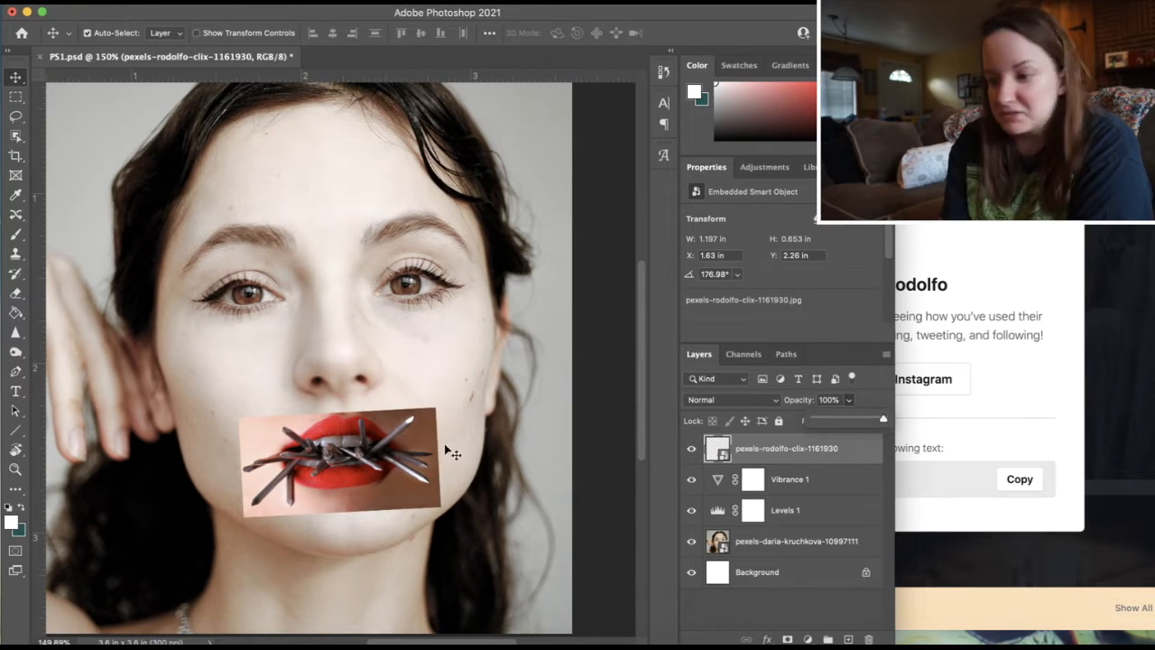
pyautogui.scroll(2, 444, 451)
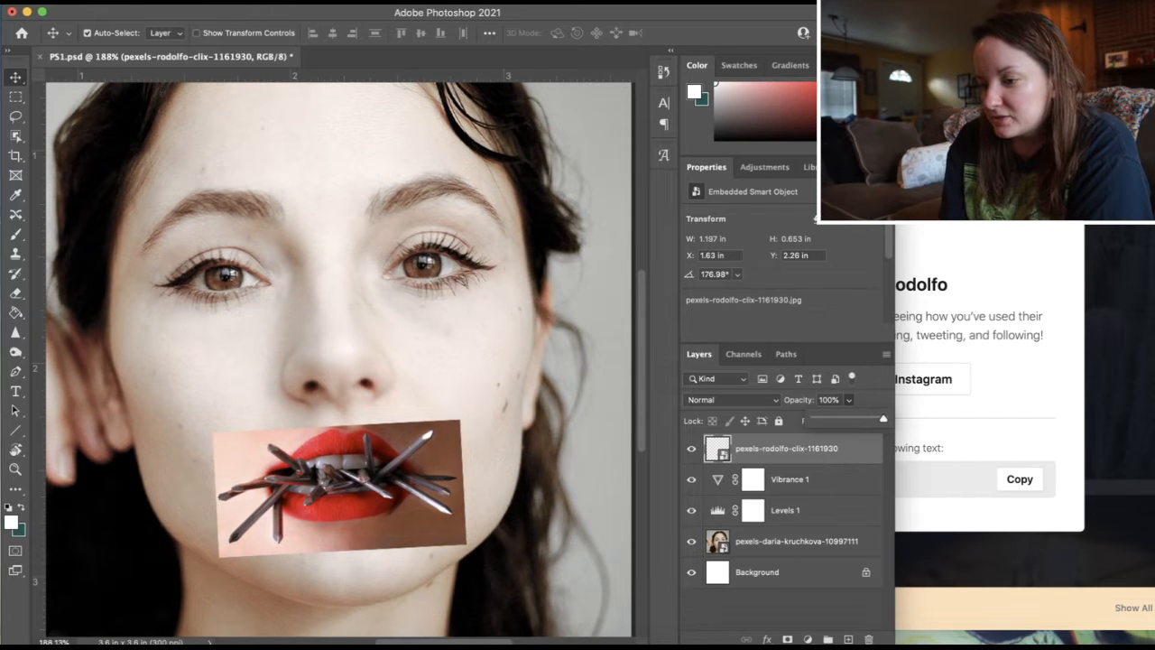
# Compare the portrait with and without the lips photo, duplicate the lips layer, and hide the original lips layer
pyautogui.click(185, 1)
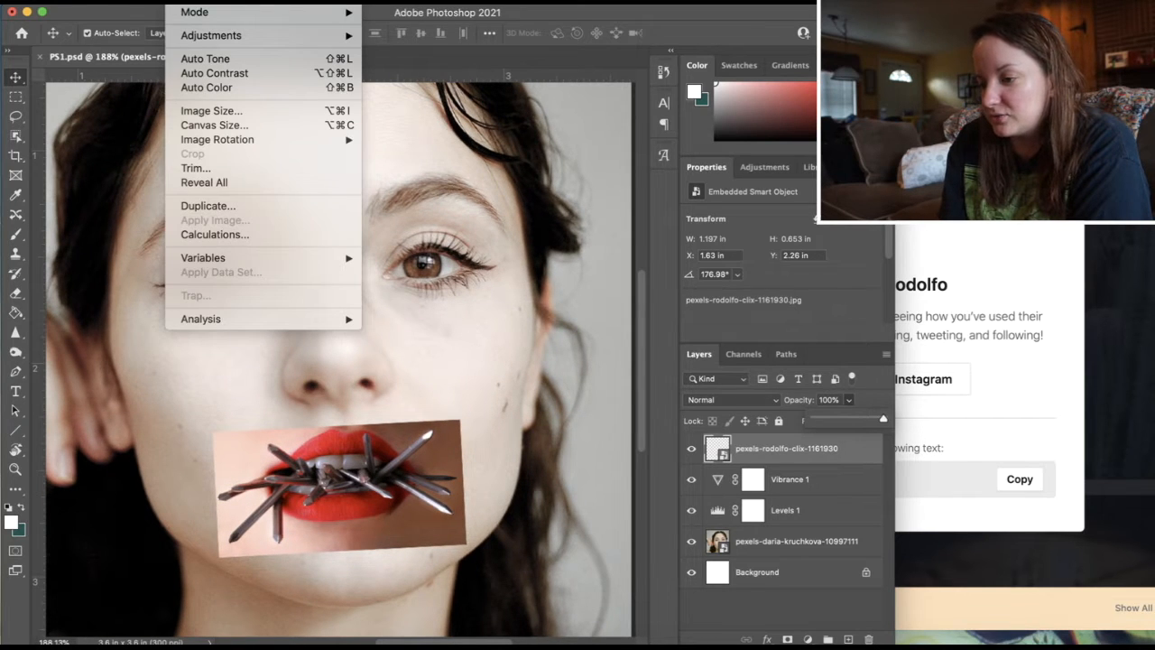
pyautogui.click(758, 510)
pyautogui.click(721, 449)
pyautogui.click(691, 453)
pyautogui.click(691, 451)
pyautogui.click(691, 451)
pyautogui.click(691, 451)
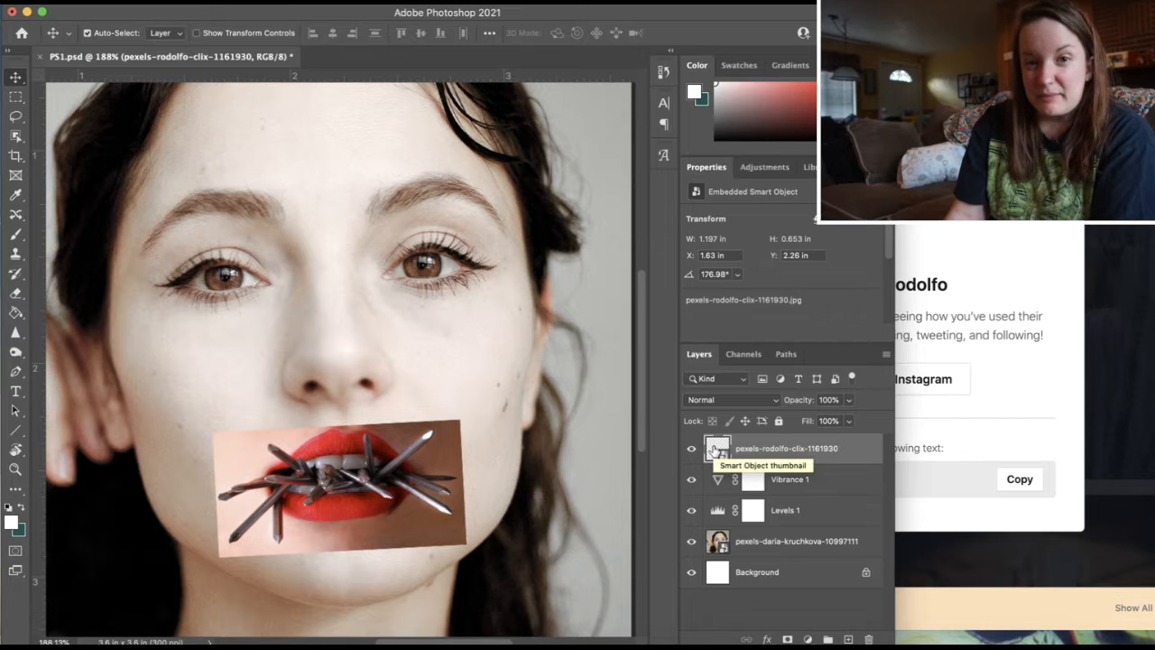
pyautogui.press('super+j')
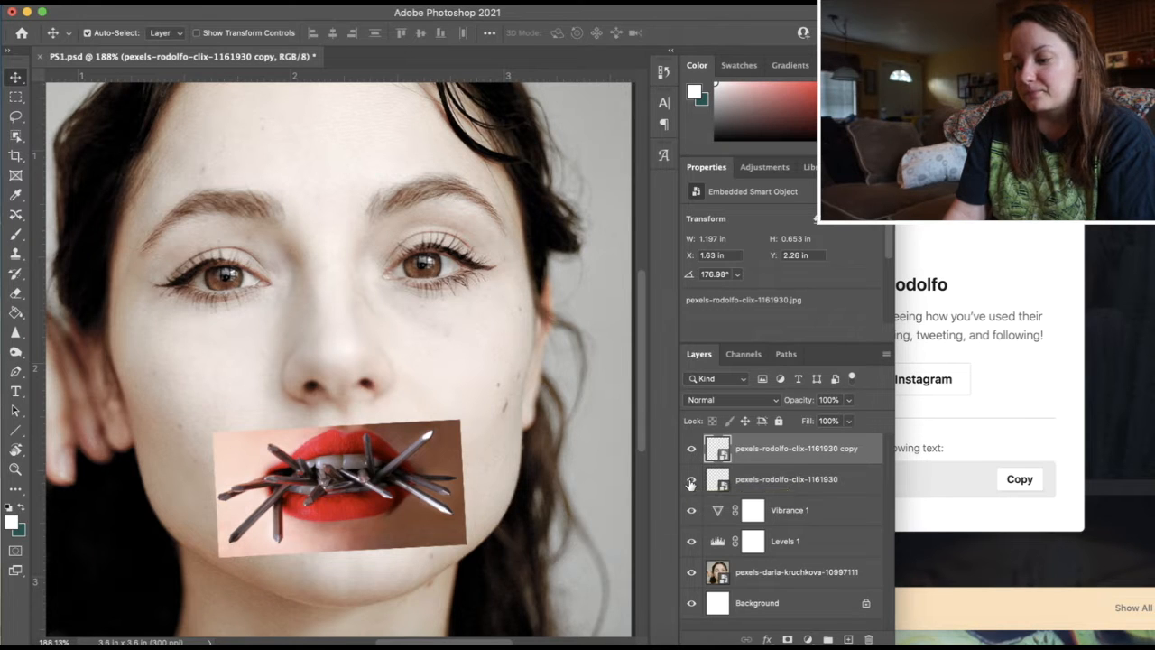
pyautogui.click(690, 482)
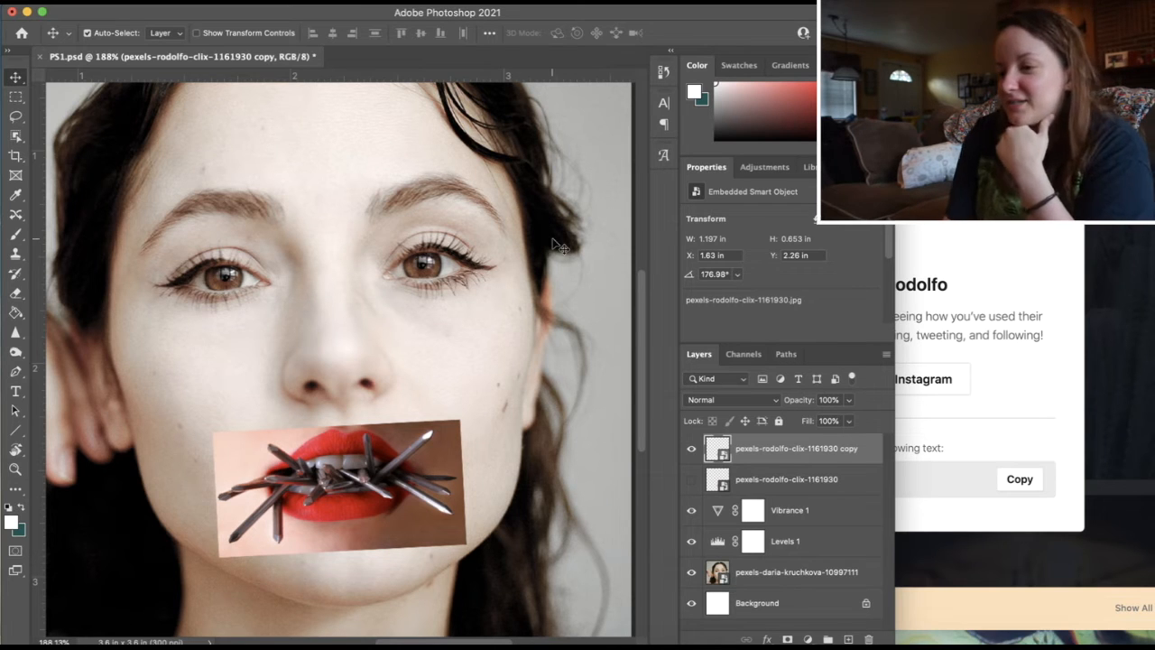
# Try a Levels adjustment layer with automatic correction above the lips photo copy
pyautogui.click(227, 5)
pyautogui.moveTo(329, 198)
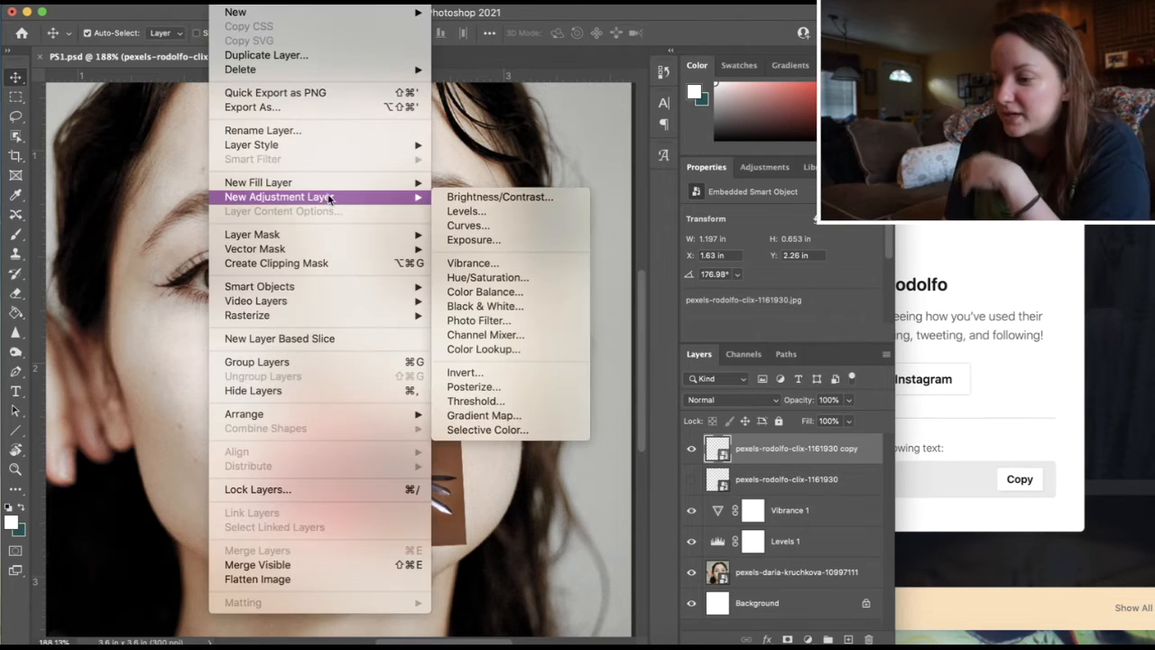
pyautogui.click(529, 214)
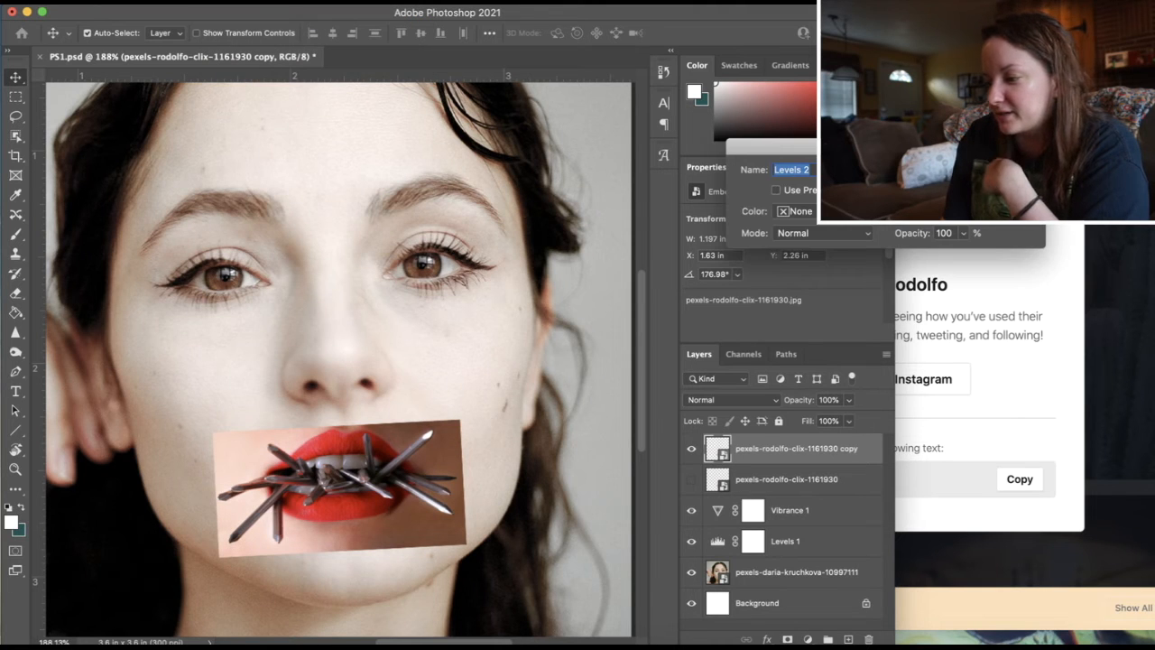
pyautogui.press('Return')
pyautogui.click(858, 245)
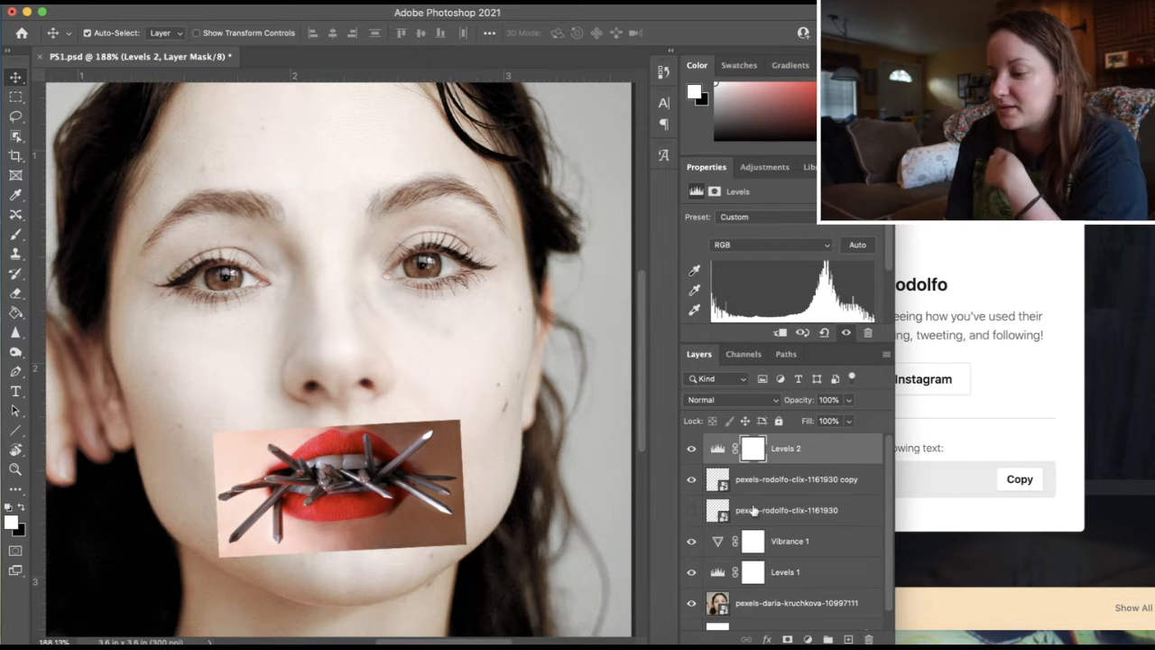
# Compare the image with and without the topmost Levels adjustment layer, and delete that layer
pyautogui.click(691, 448)
pyautogui.click(692, 448)
pyautogui.click(691, 449)
pyautogui.click(691, 448)
pyautogui.click(691, 448)
pyautogui.click(691, 448)
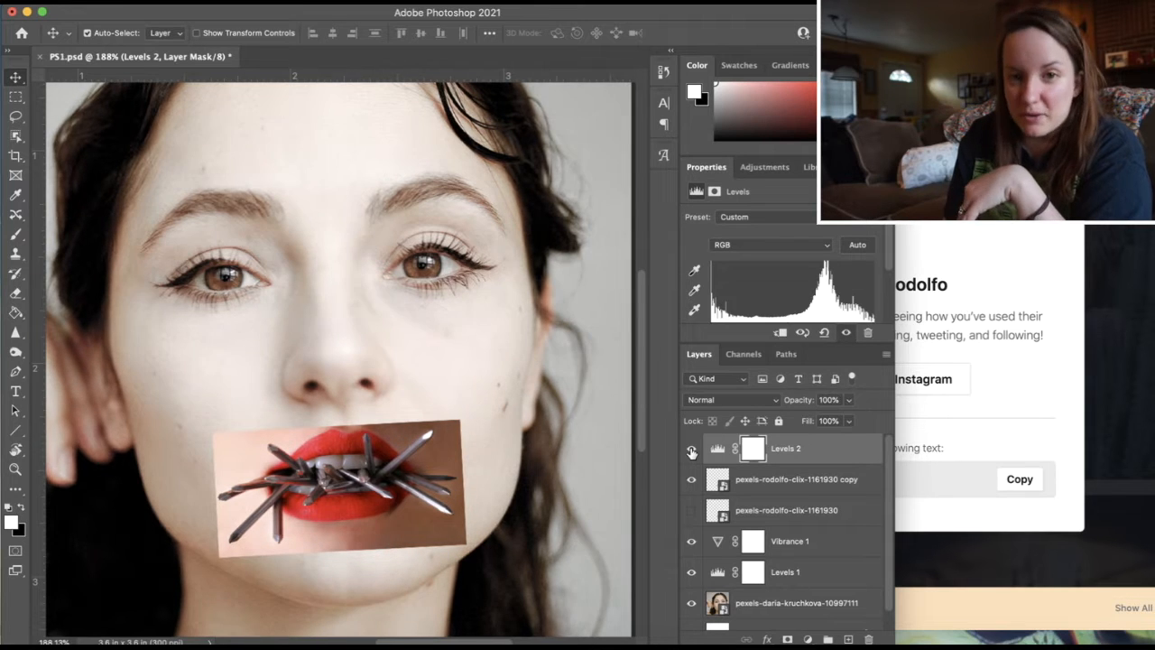
pyautogui.click(691, 448)
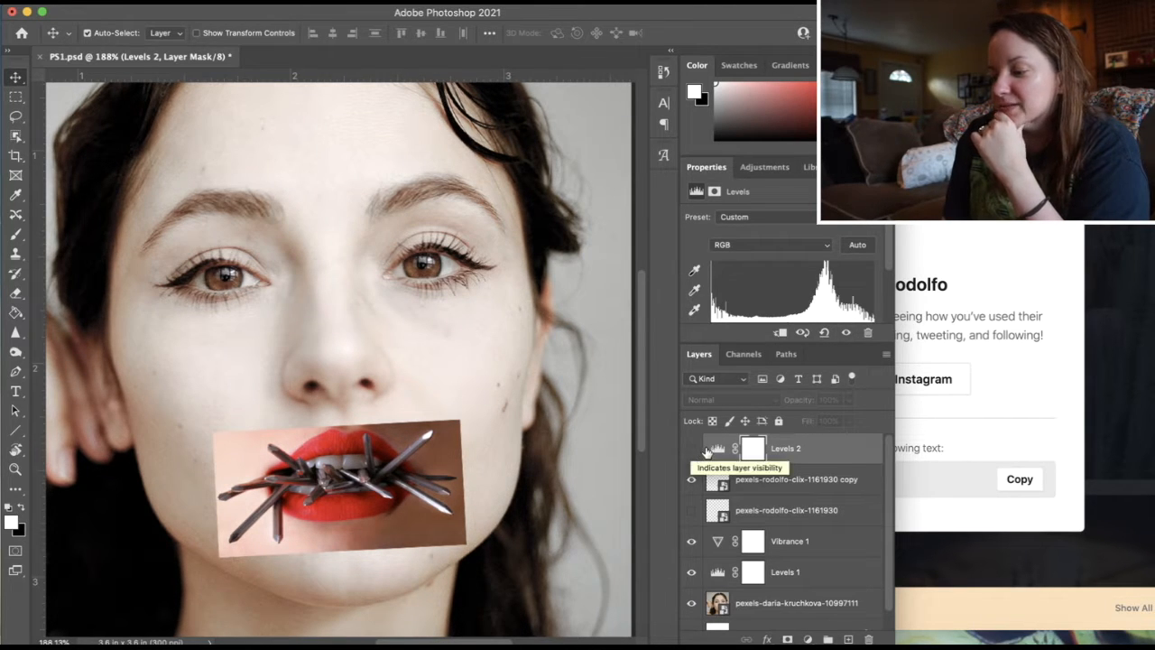
pyautogui.press('BackSpace')
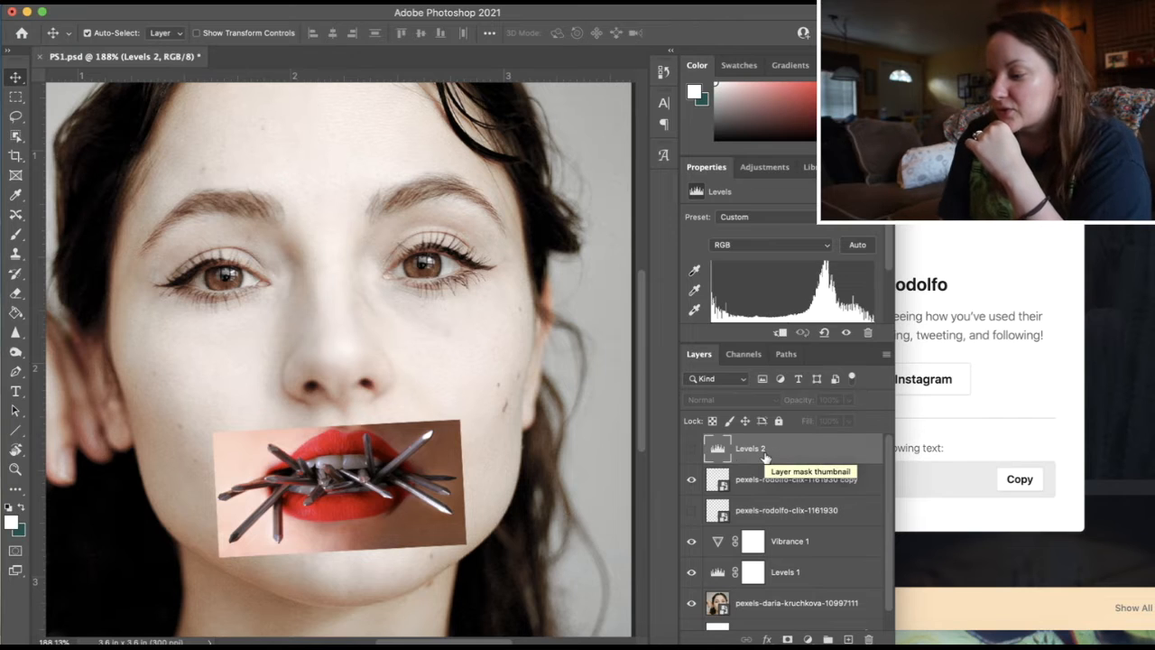
pyautogui.press('BackSpace')
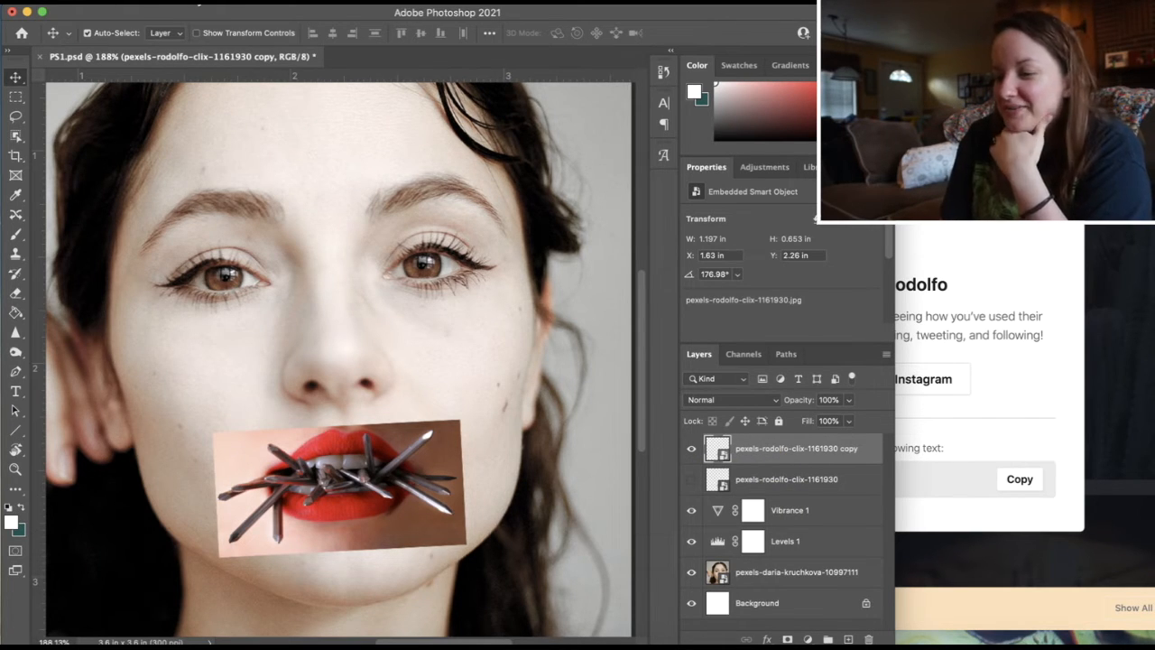
# Open a Levels image adjustment on the lips photo copy and apply its automatic correction
pyautogui.click(196, 2)
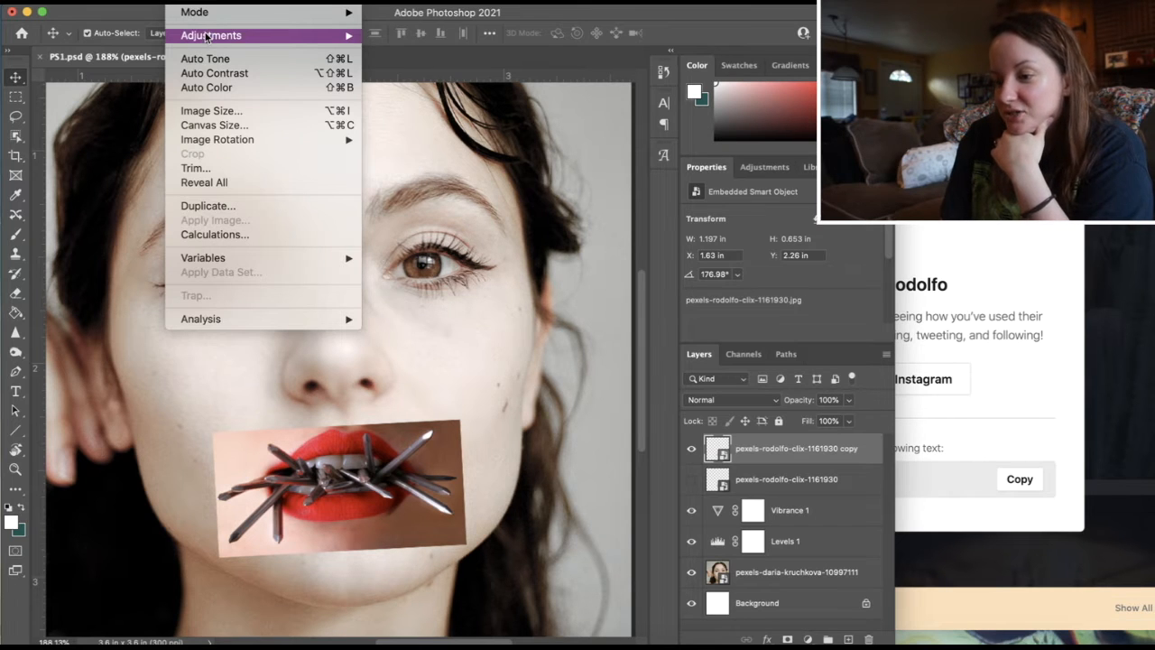
pyautogui.moveTo(328, 36)
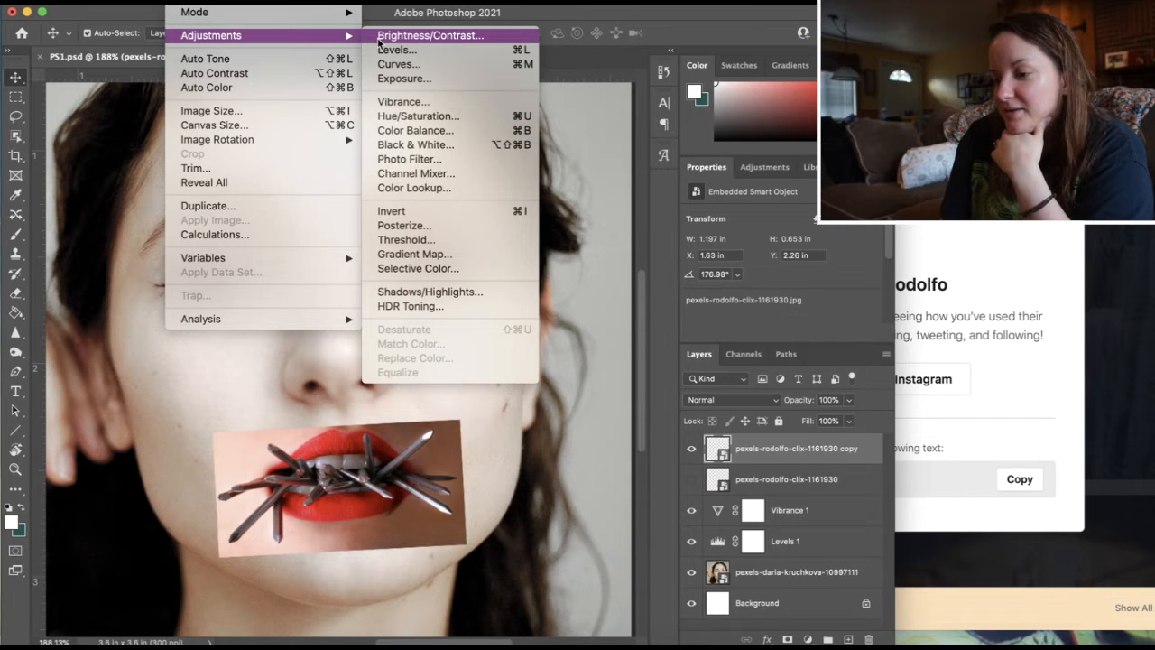
pyautogui.moveTo(241, 7)
pyautogui.moveTo(200, 7)
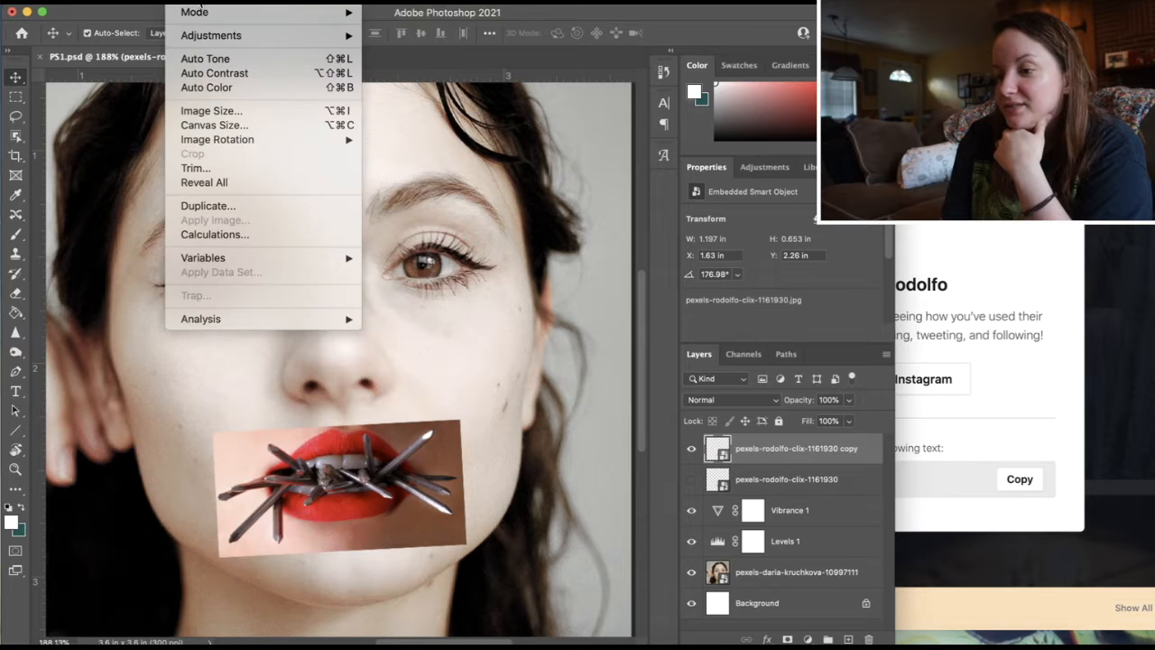
pyautogui.moveTo(221, 36)
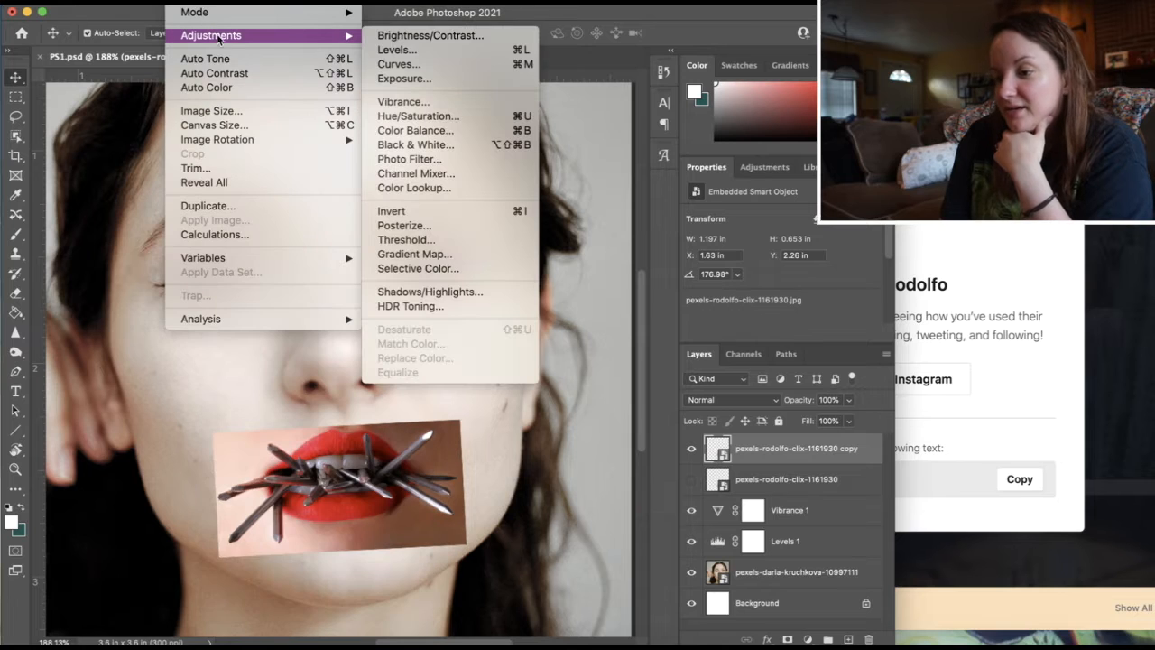
pyautogui.click(382, 56)
pyautogui.moveTo(683, 125); pyautogui.dragTo(796, 143)
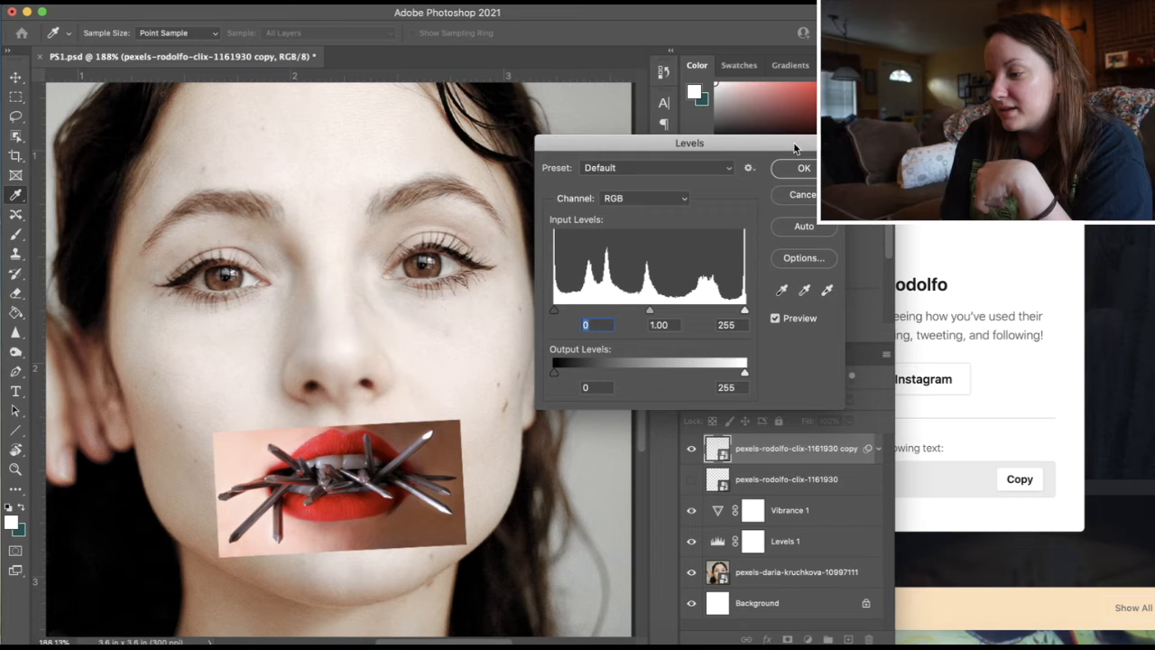
pyautogui.click(804, 226)
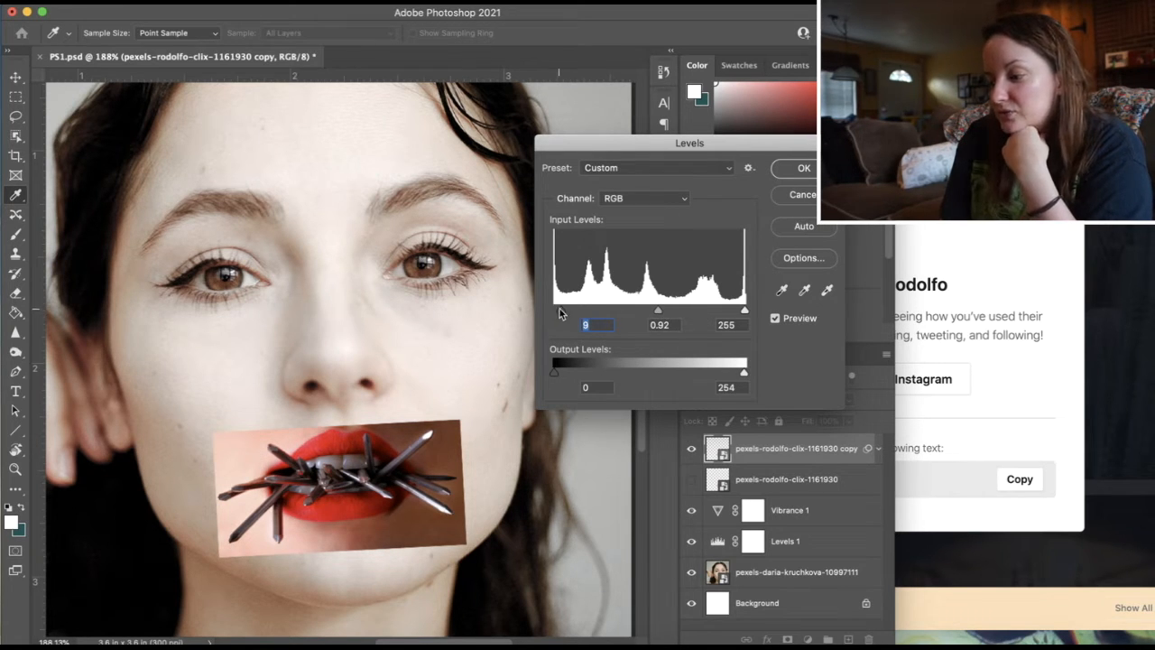
# Brighten the lips photo copy by setting the Levels input black point to 0 and midtones to 3.72, and apply the adjustment
pyautogui.moveTo(559, 312); pyautogui.dragTo(540, 309)
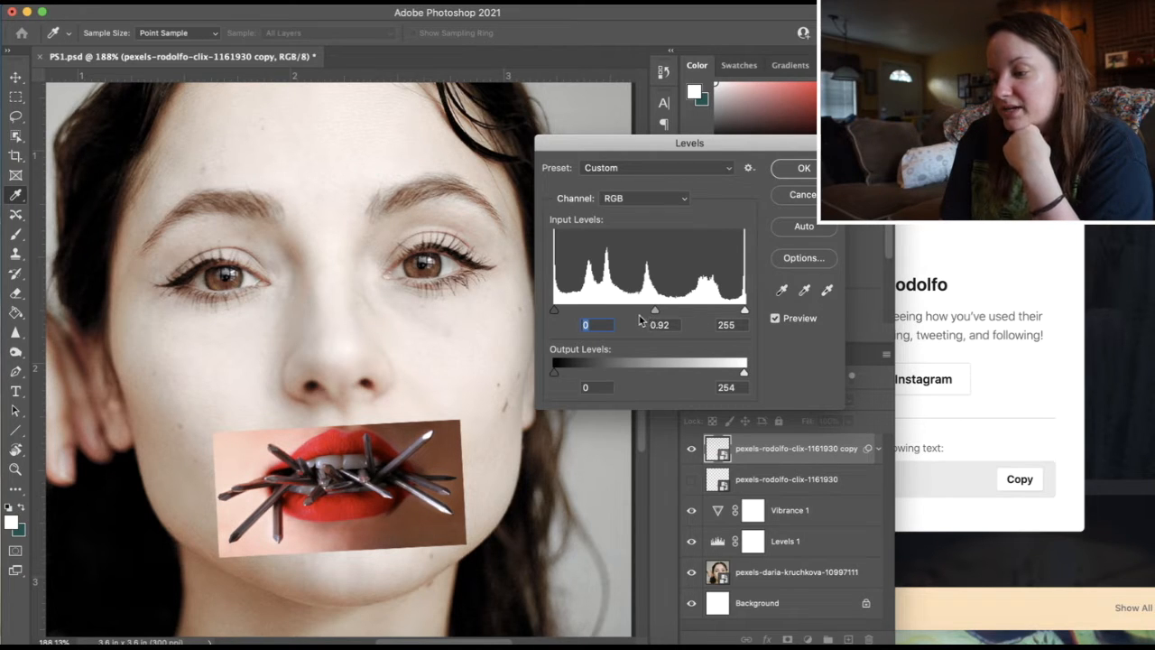
pyautogui.moveTo(656, 312); pyautogui.dragTo(577, 315)
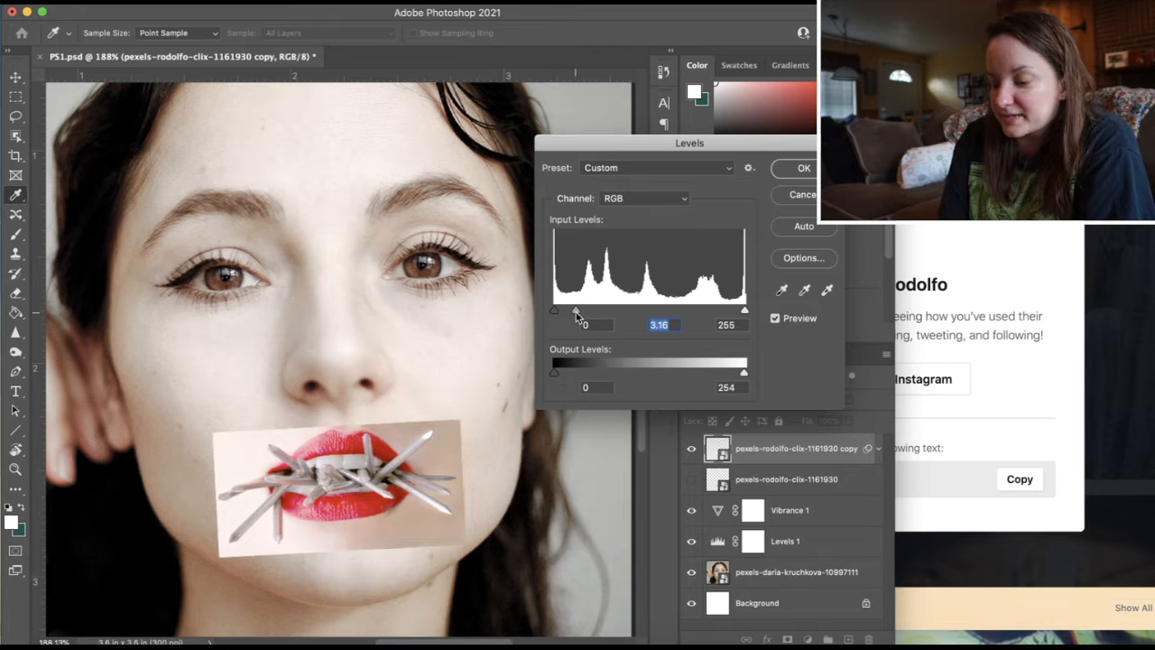
pyautogui.moveTo(746, 312); pyautogui.dragTo(778, 316)
pyautogui.moveTo(574, 312)
pyautogui.mouseDown()
pyautogui.moveTo(556, 311)
pyautogui.moveTo(619, 314)
pyautogui.moveTo(569, 314)
pyautogui.mouseUp()
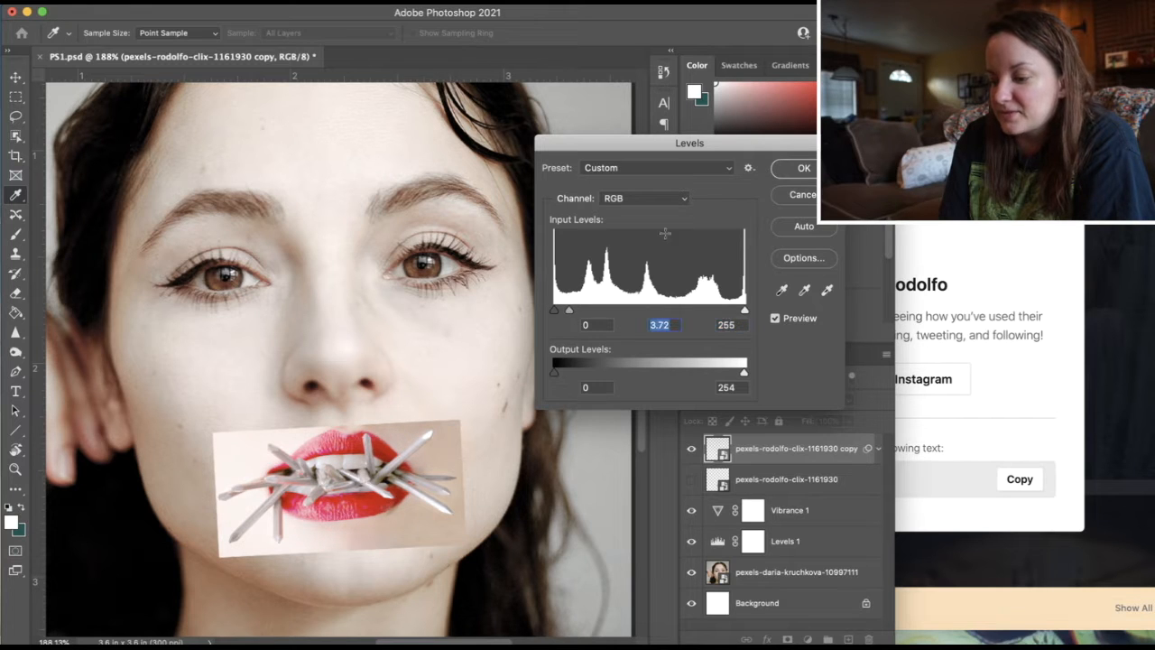
pyautogui.click(802, 169)
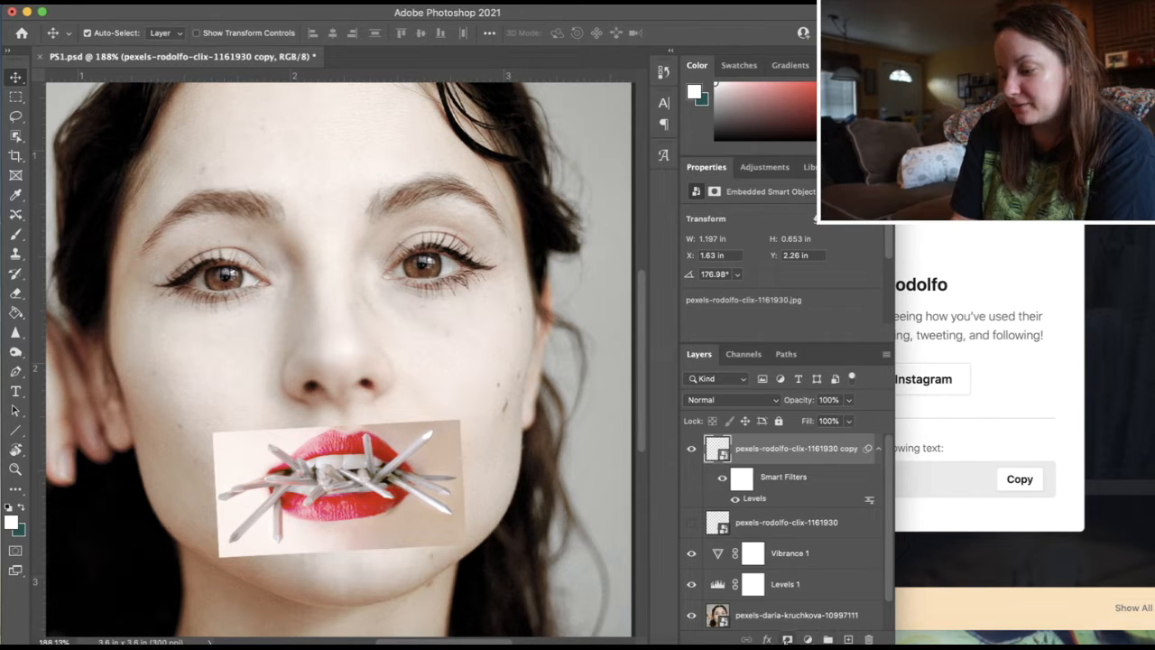
# Add a layer mask to the lips photo copy and ready the Brush tool with black as the foreground colour
pyautogui.click(787, 639)
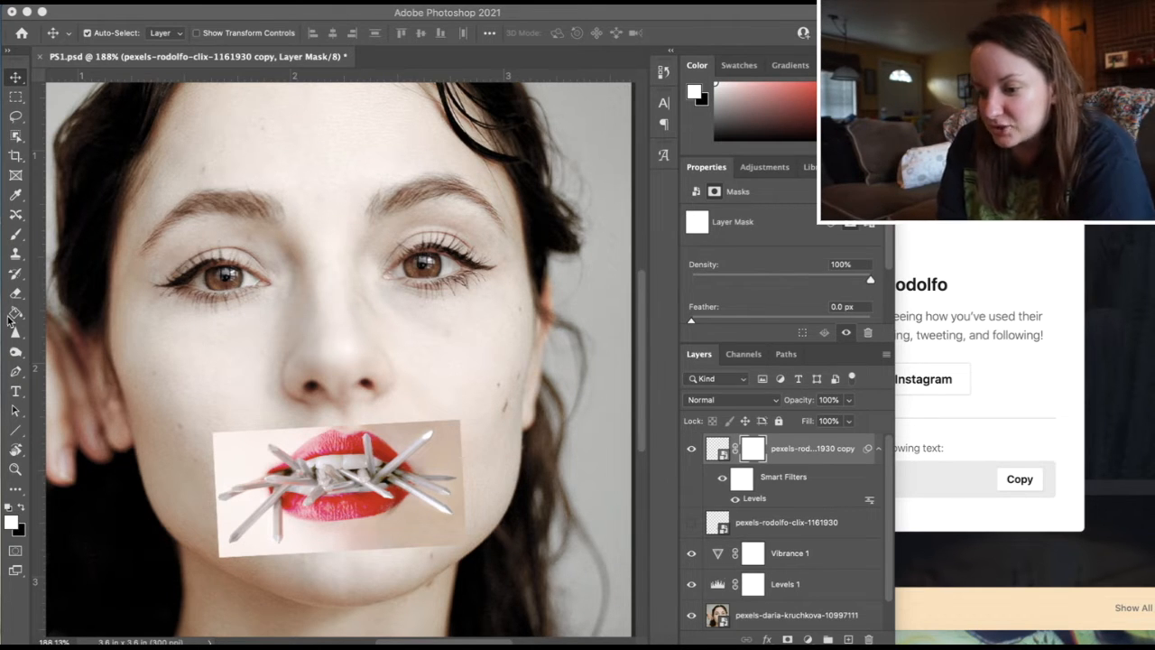
pyautogui.click(16, 236)
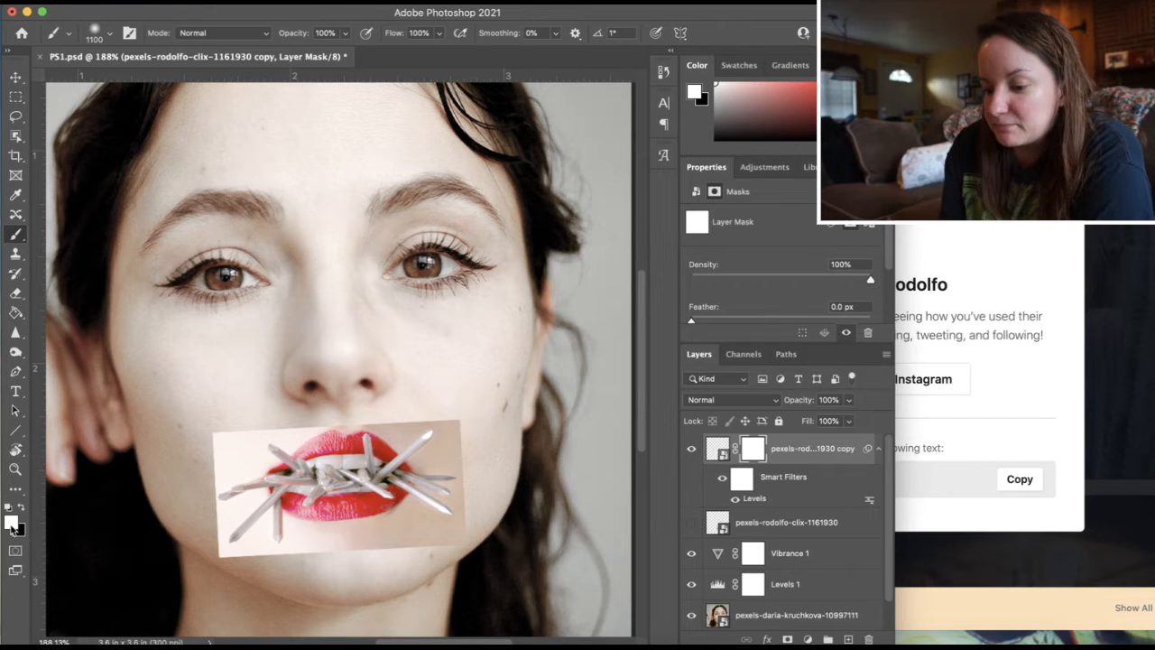
pyautogui.press('x')
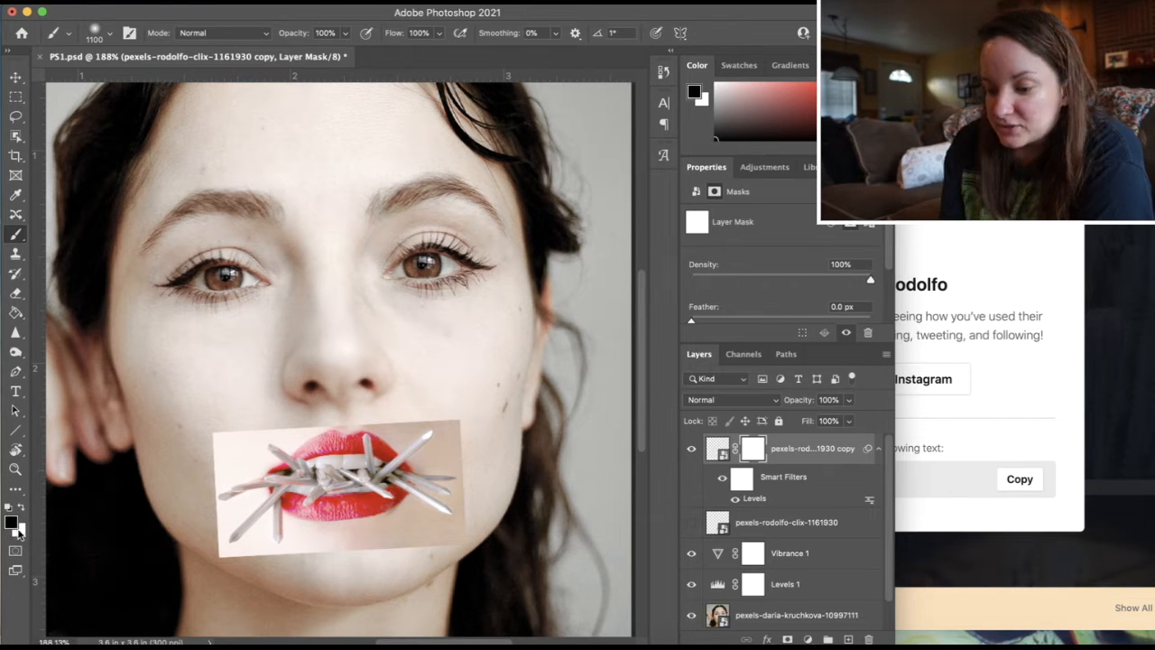
pyautogui.press('x')
pyautogui.press('x')
pyautogui.press('x')
pyautogui.press('x')
pyautogui.press('x')
pyautogui.press('x')
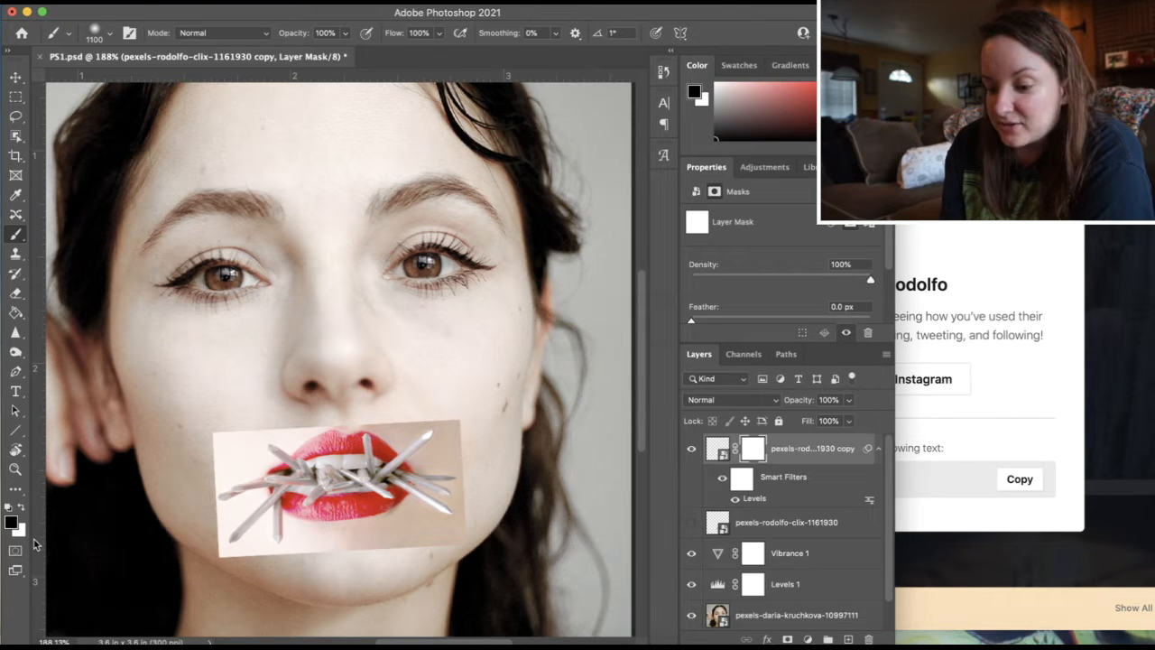
# Reduce the brush to 80 px and mask out the outer edges of the lips photo copy's rectangular background
pyautogui.press('[')
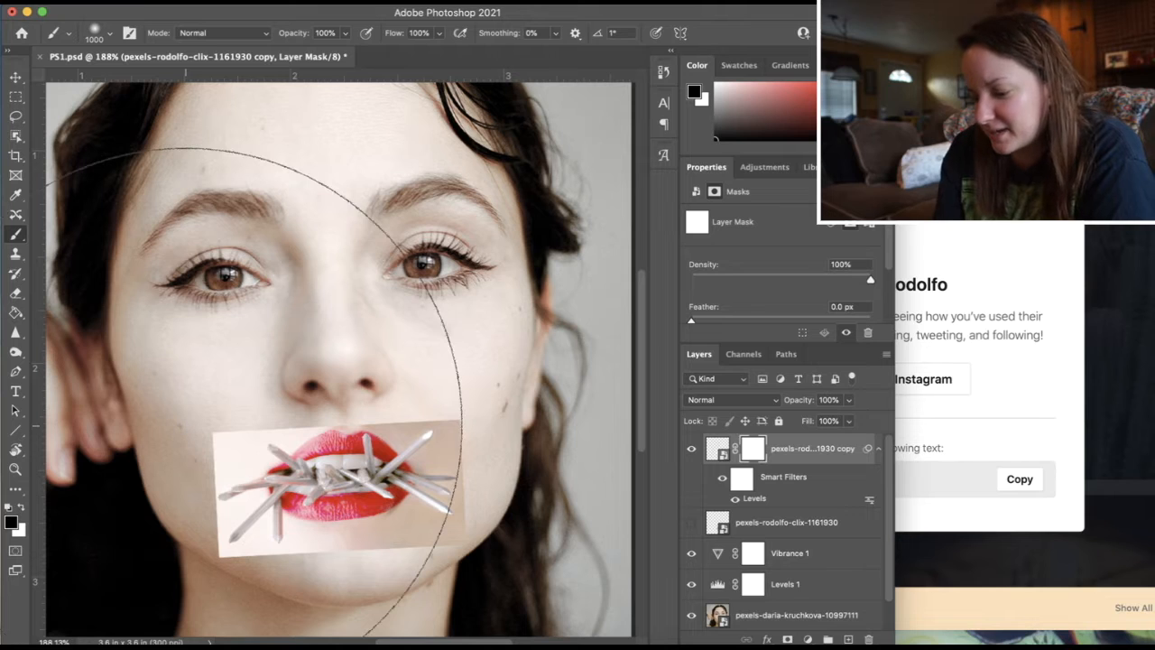
pyautogui.press('[')
pyautogui.press('[')
pyautogui.press('[')
pyautogui.press('[')
pyautogui.press('[')
pyautogui.press('[')
pyautogui.press('[')
pyautogui.press('[')
pyautogui.press('[')
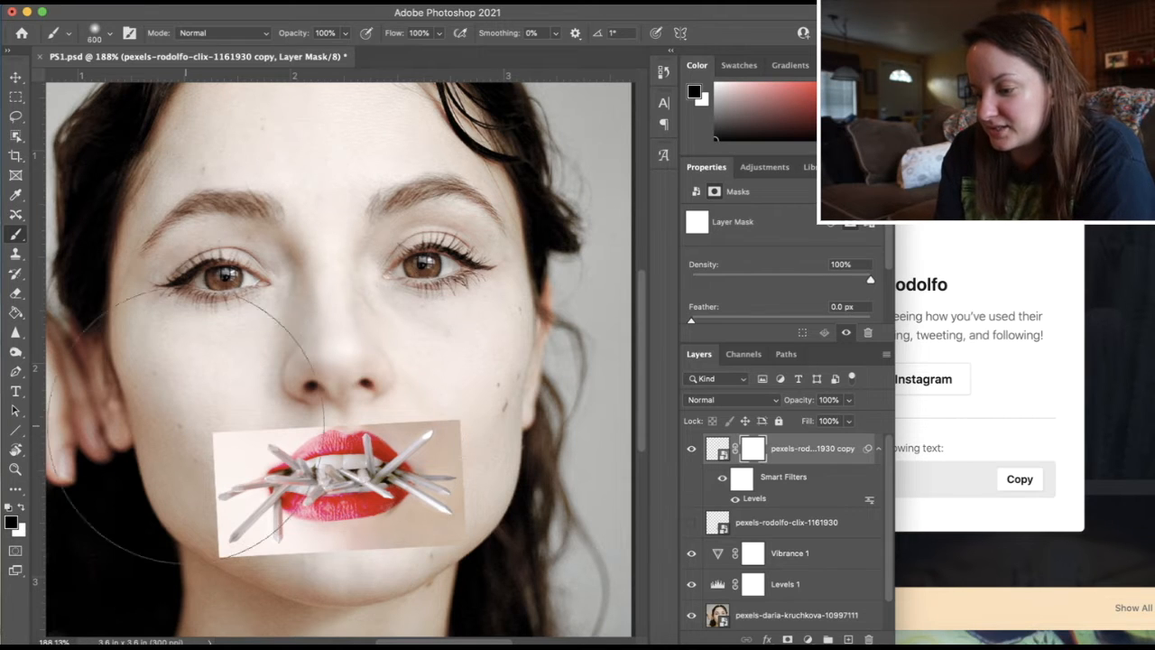
pyautogui.press('[')
pyautogui.press('[')
pyautogui.press('[')
pyautogui.press('[')
pyautogui.press('[')
pyautogui.press('[')
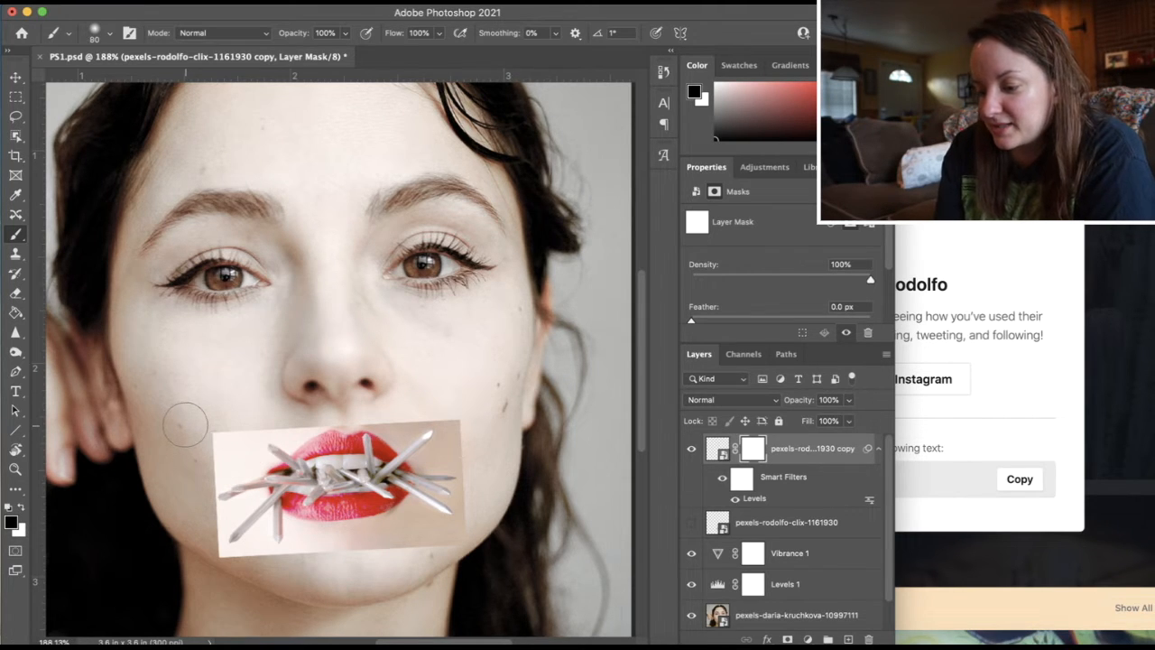
pyautogui.moveTo(218, 431)
pyautogui.mouseDown()
pyautogui.moveTo(198, 466)
pyautogui.moveTo(237, 413)
pyautogui.moveTo(217, 456)
pyautogui.moveTo(180, 480)
pyautogui.mouseUp()
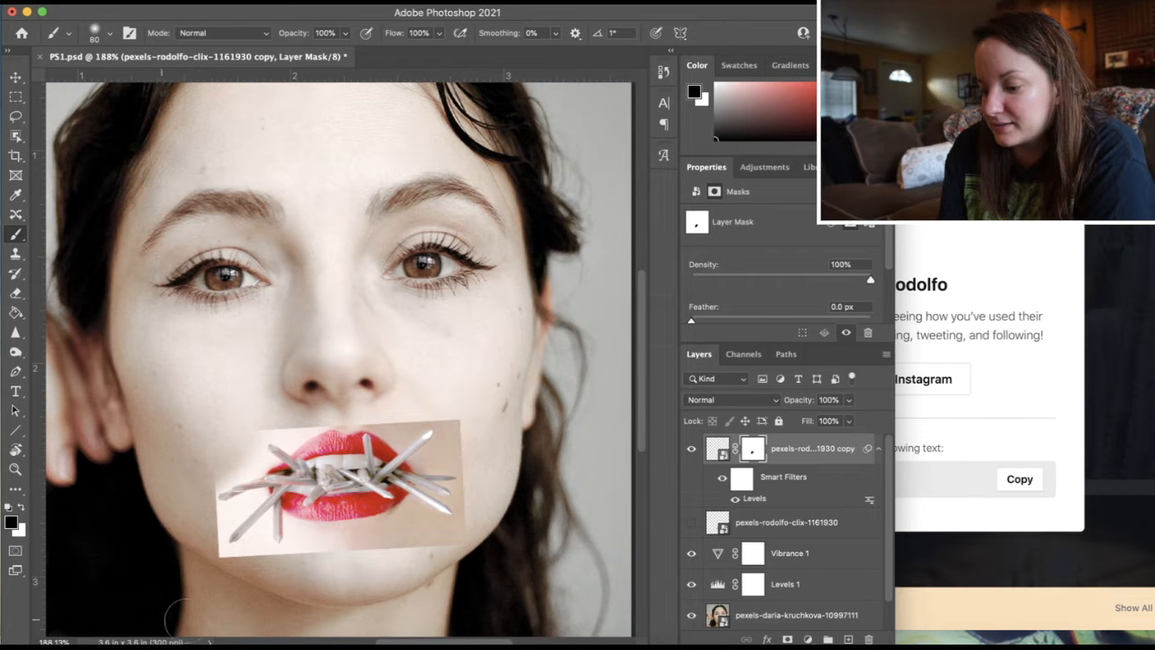
pyautogui.moveTo(317, 561)
pyautogui.mouseDown()
pyautogui.moveTo(357, 553)
pyautogui.moveTo(469, 562)
pyautogui.moveTo(378, 545)
pyautogui.mouseUp()
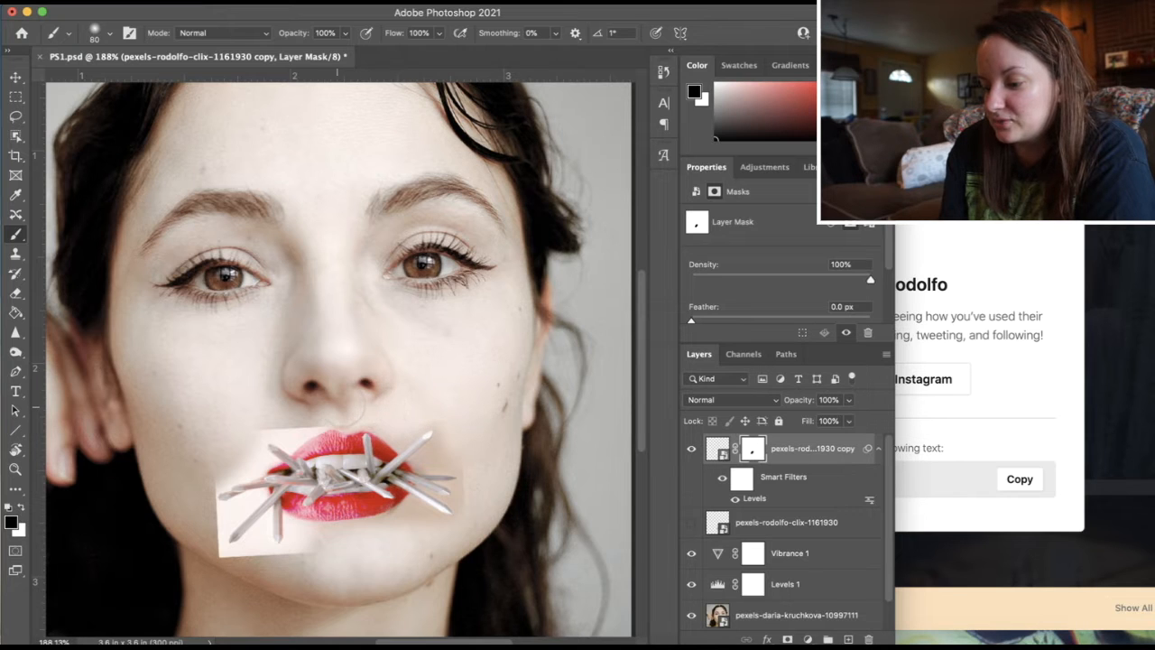
pyautogui.moveTo(219, 510)
pyautogui.mouseDown()
pyautogui.moveTo(225, 550)
pyautogui.moveTo(327, 554)
pyautogui.mouseUp()
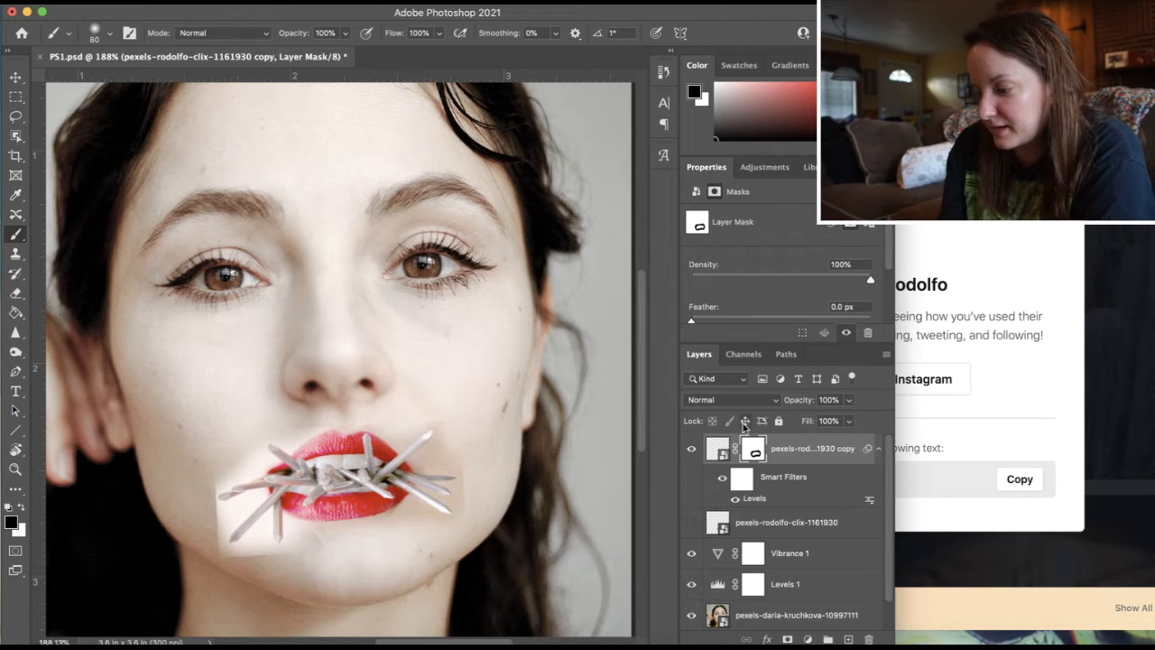
# Widen the lips photo copy to about 1.32 in and shift it to about X 1.57 in over the portrait's mouth
pyautogui.click(718, 448)
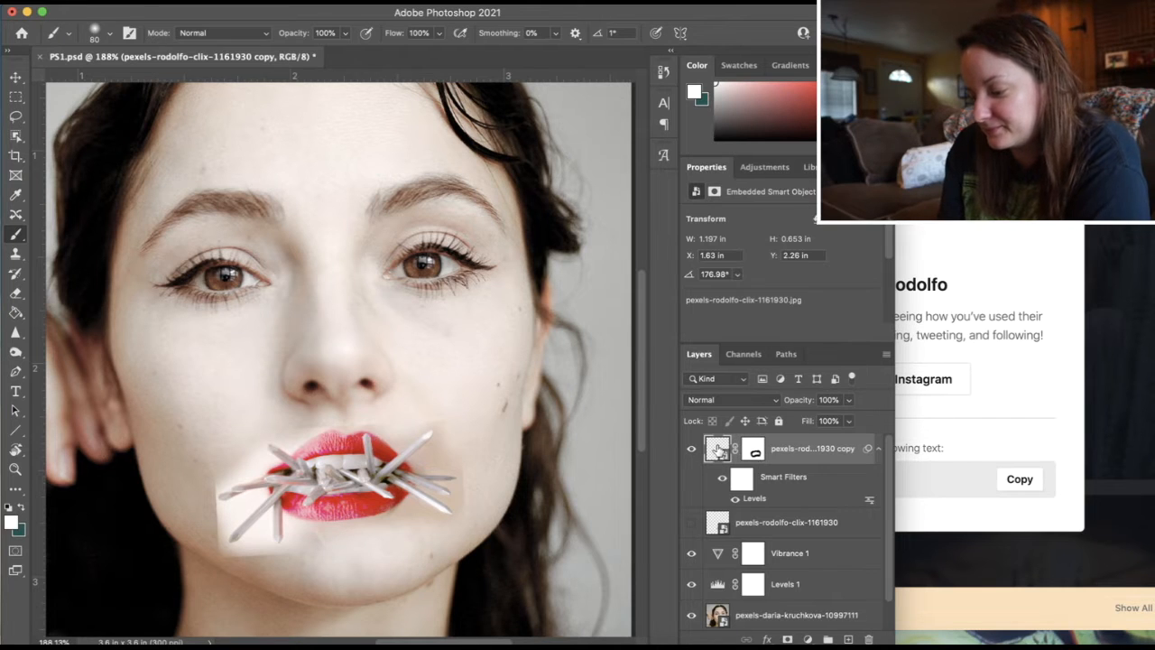
pyautogui.press('super+t')
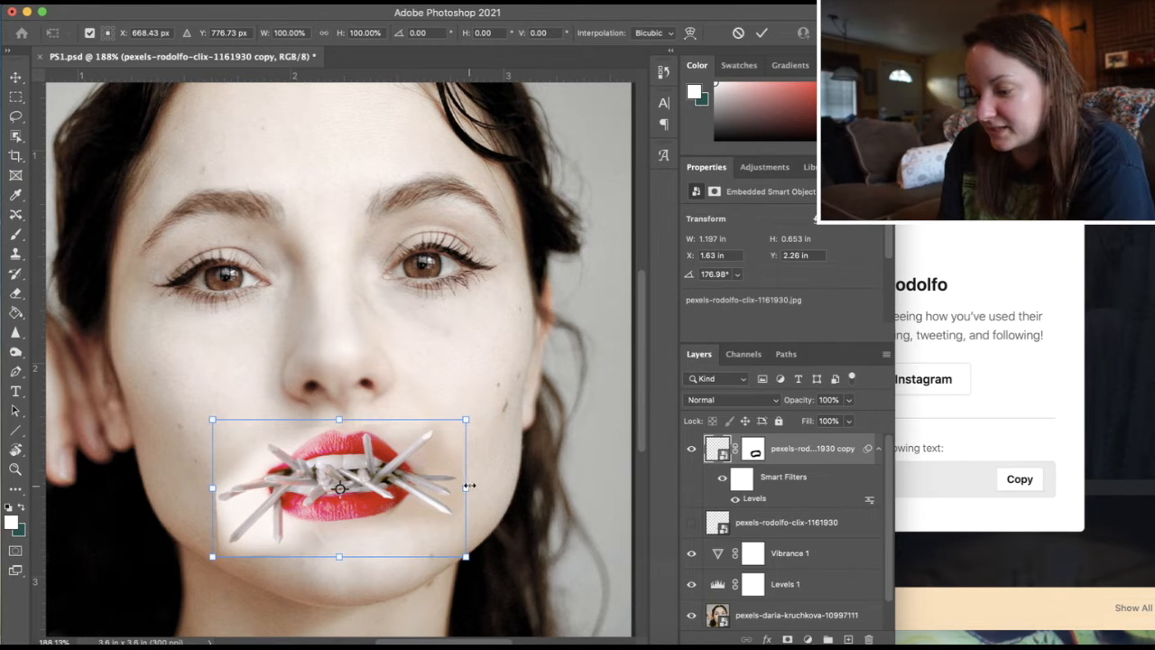
pyautogui.moveTo(470, 487); pyautogui.dragTo(496, 486)
pyautogui.press('Return')
pyautogui.press('b')
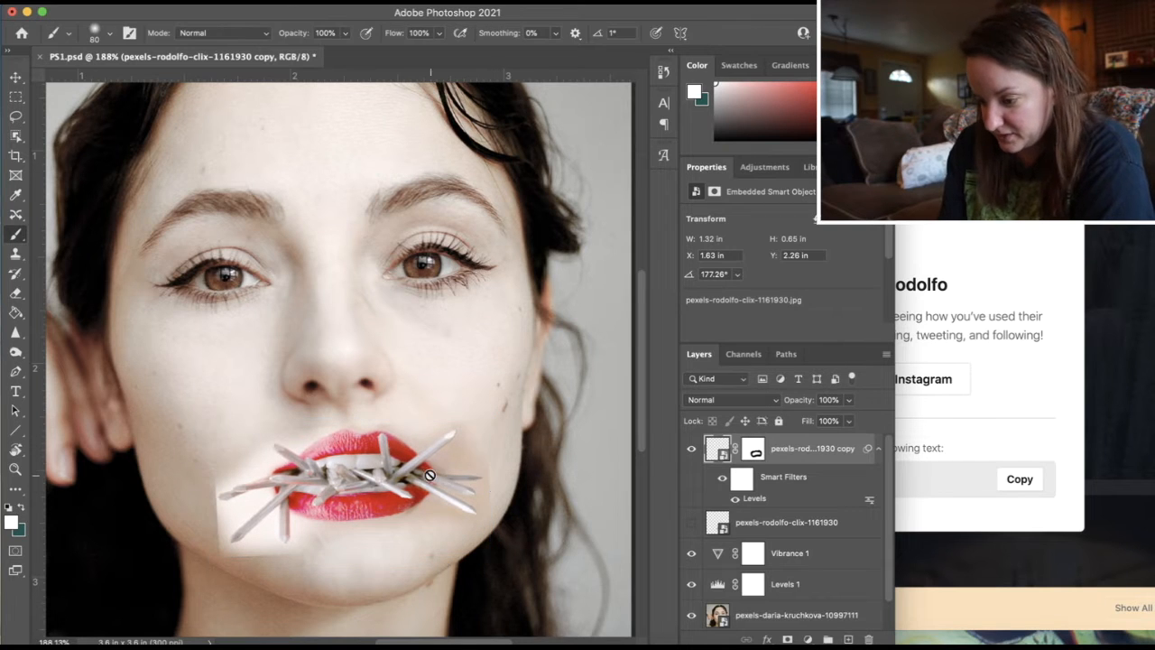
pyautogui.press('super+t')
pyautogui.moveTo(380, 469); pyautogui.dragTo(369, 466)
pyautogui.press('Return')
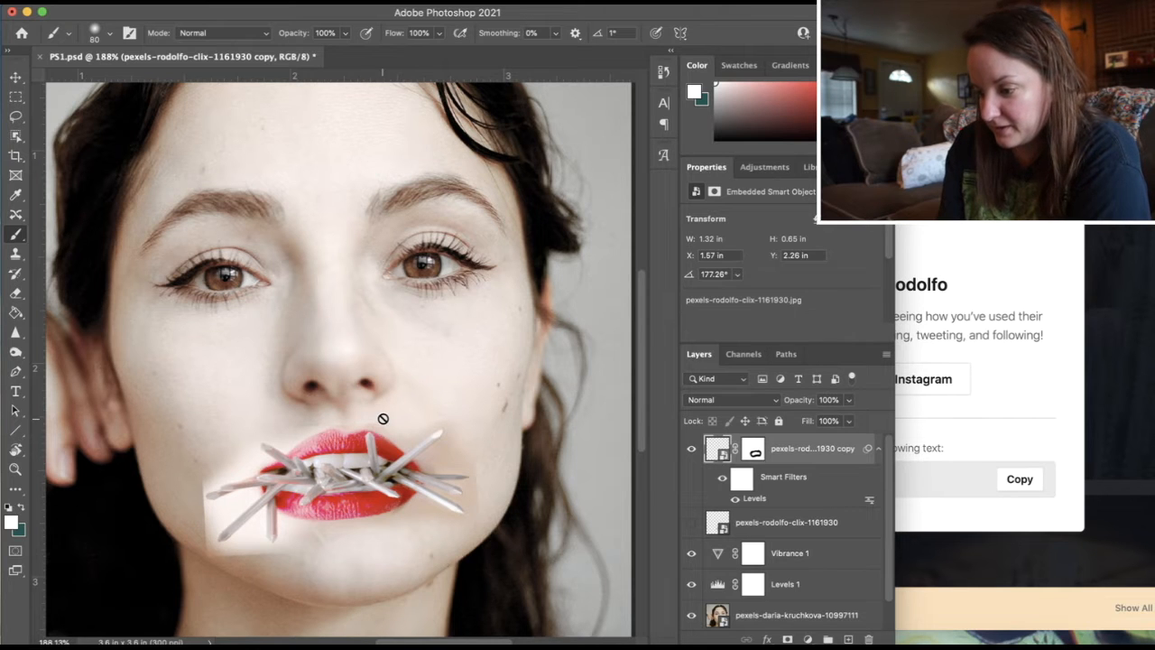
# On the lips copy's layer mask, hide the pale skin between the upper lip and upper-left nail with a 9 px black brush
pyautogui.scroll(8, 383, 419)
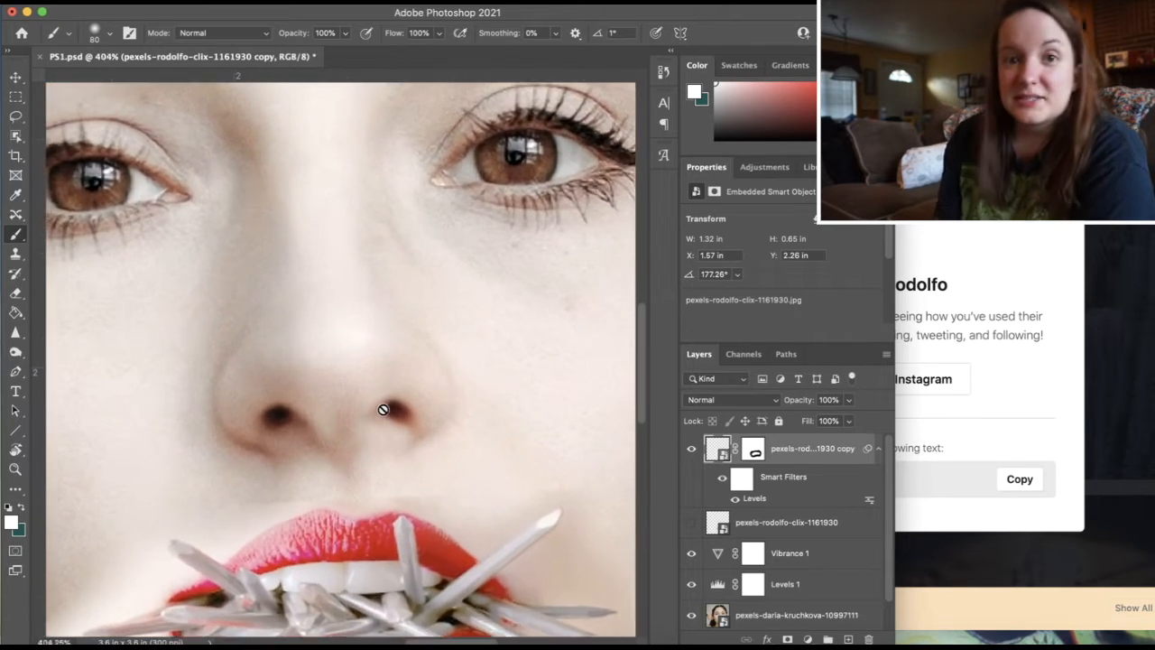
pyautogui.scroll(2, 382, 409)
pyautogui.scroll(-2, 382, 410)
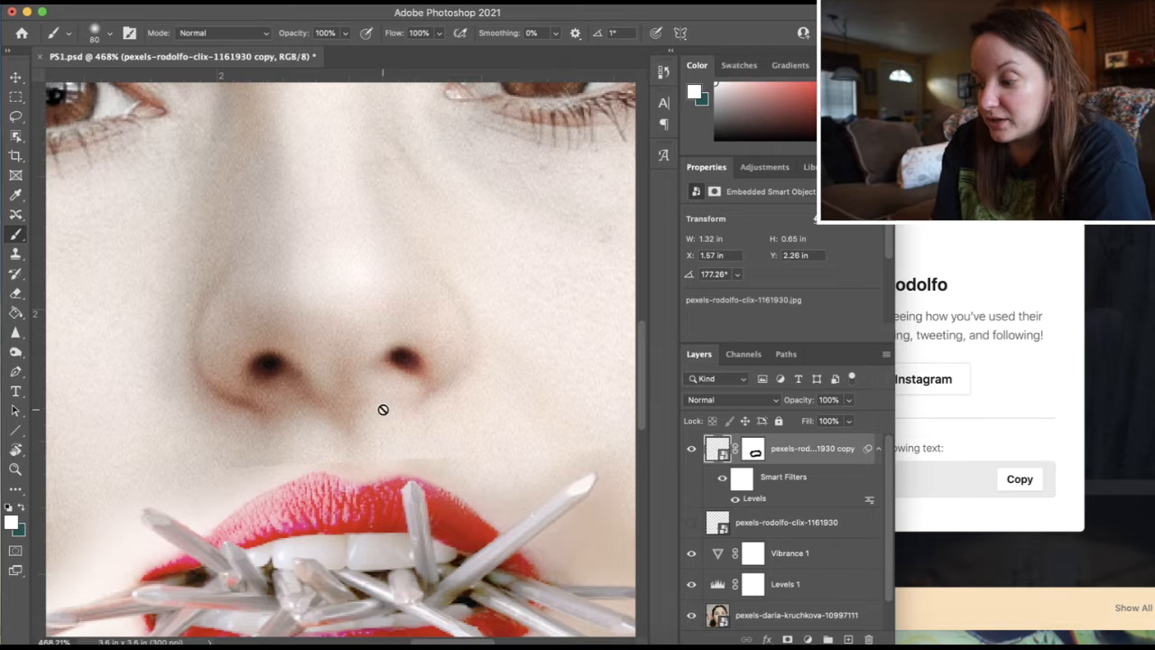
pyautogui.click(753, 448)
pyautogui.press('d')
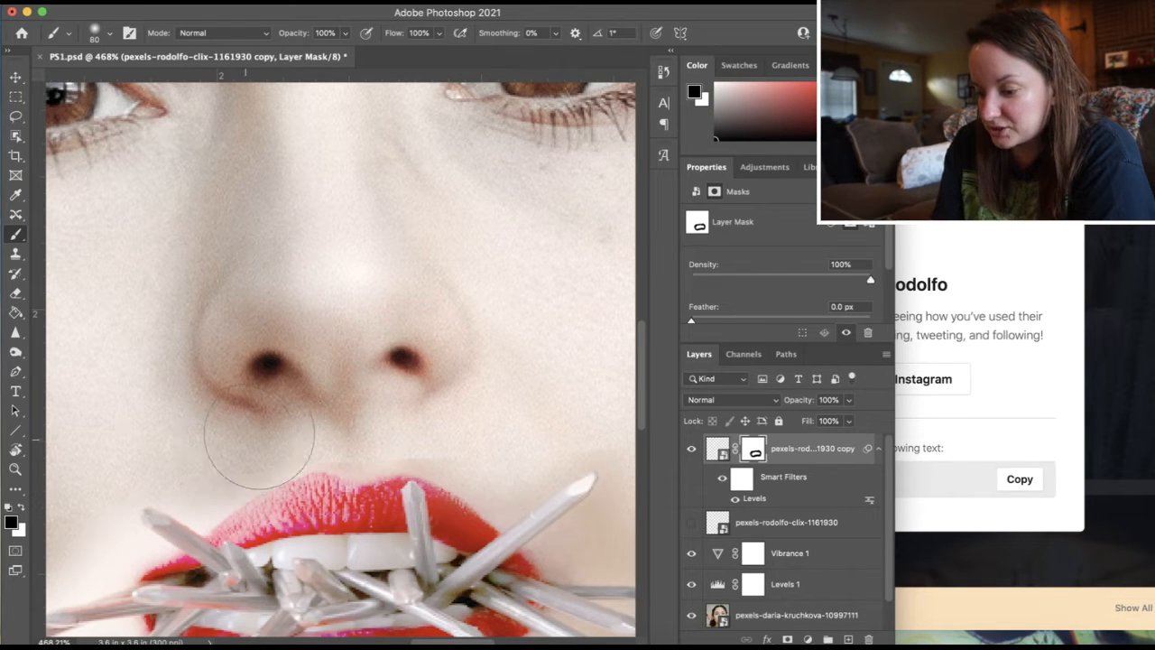
pyautogui.press('[')
pyautogui.press('[')
pyautogui.press('[')
pyautogui.press('[')
pyautogui.press('[')
pyautogui.press('[')
pyautogui.press('[')
pyautogui.press('[')
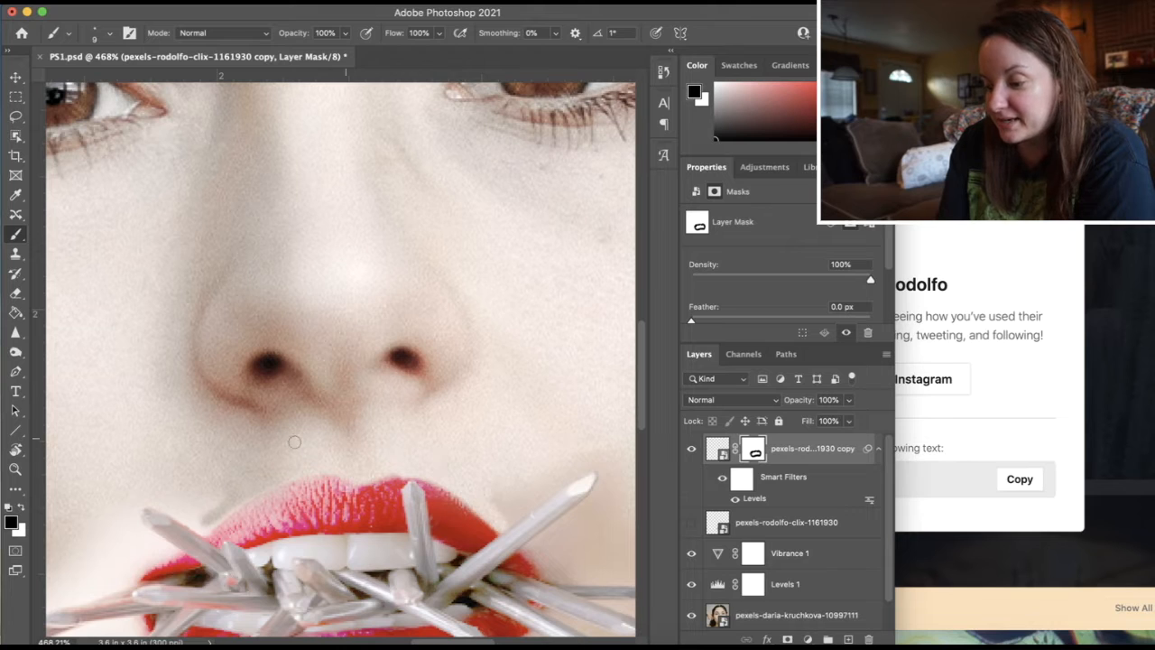
pyautogui.hscroll(-5, 370, 447)
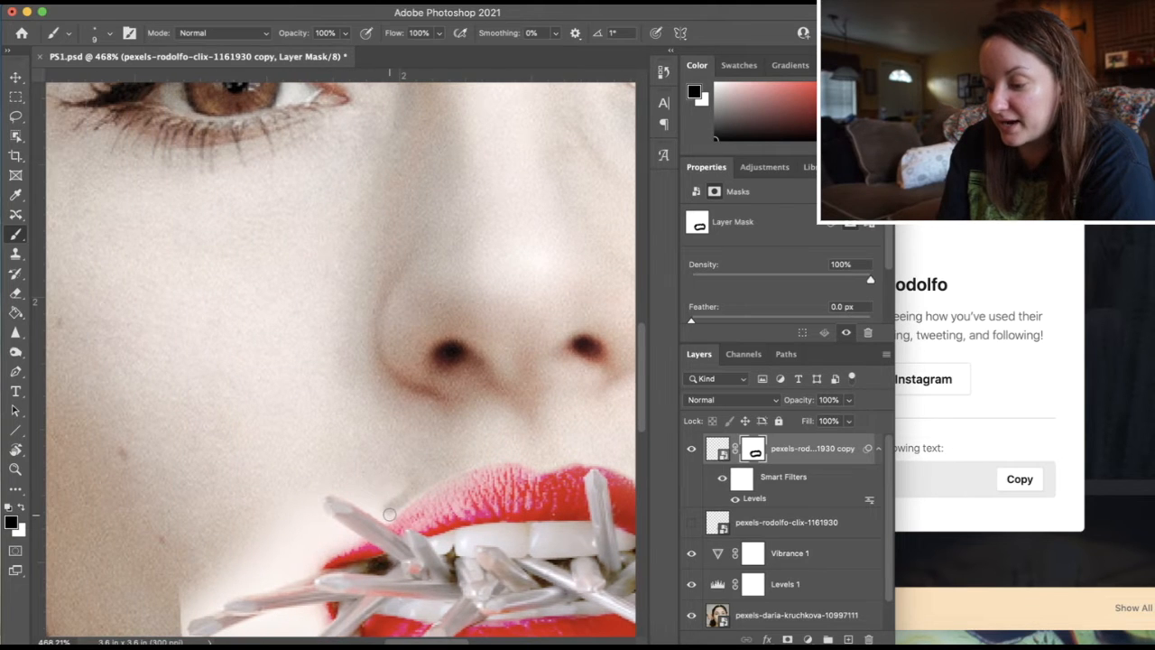
pyautogui.moveTo(377, 511)
pyautogui.mouseDown()
pyautogui.moveTo(326, 489)
pyautogui.moveTo(386, 506)
pyautogui.moveTo(382, 497)
pyautogui.mouseUp()
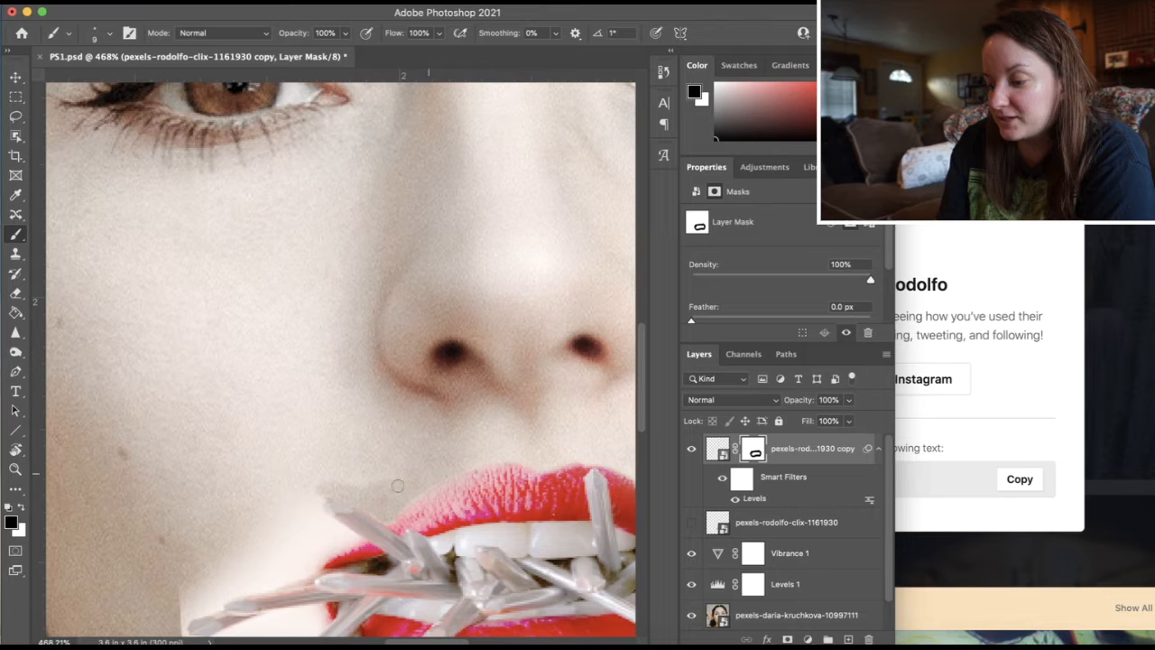
# Mask out the remaining pale skin above the nails on the mouth's left side, enlarging the brush to 30 px
pyautogui.scroll(-5, 258, 472)
pyautogui.hscroll(-3, 258, 473)
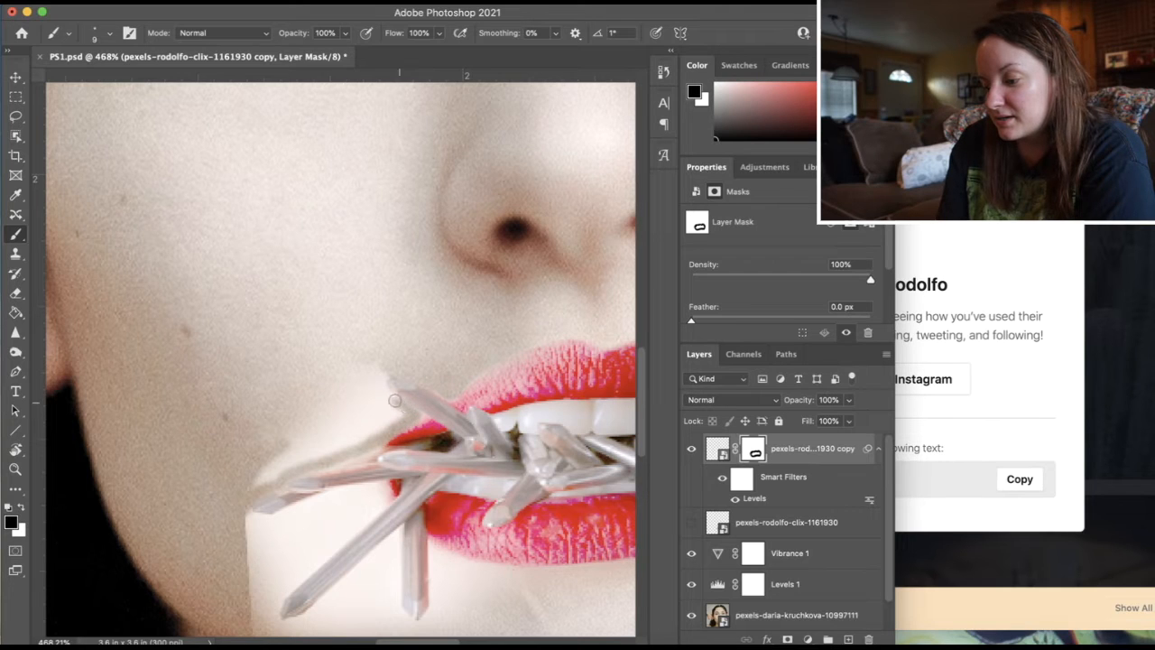
pyautogui.moveTo(384, 377)
pyautogui.mouseDown()
pyautogui.moveTo(296, 457)
pyautogui.moveTo(253, 455)
pyautogui.mouseUp()
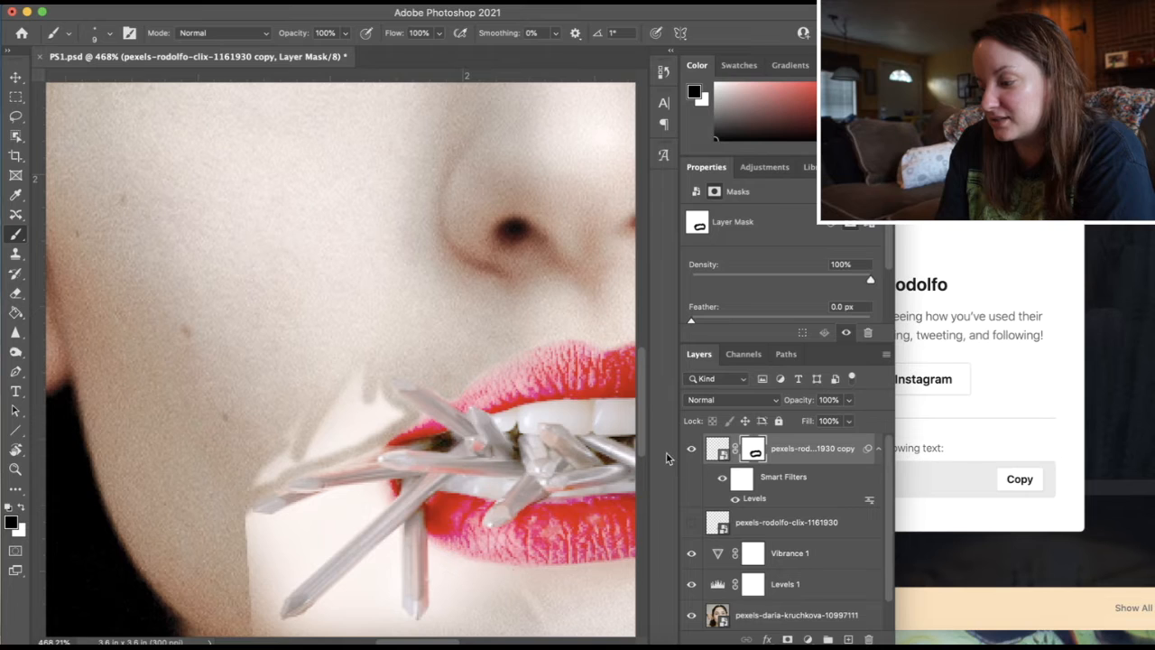
pyautogui.press(']')
pyautogui.press(']')
pyautogui.press(']')
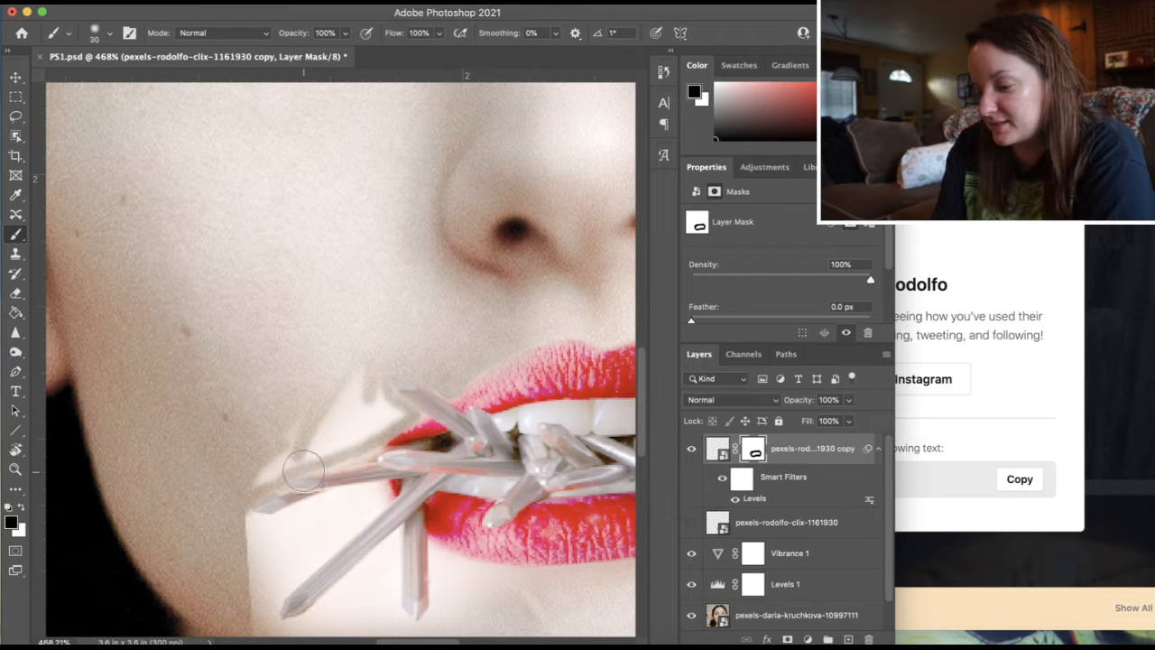
pyautogui.moveTo(280, 441)
pyautogui.mouseDown()
pyautogui.moveTo(247, 473)
pyautogui.moveTo(304, 438)
pyautogui.moveTo(259, 465)
pyautogui.moveTo(387, 417)
pyautogui.moveTo(353, 395)
pyautogui.moveTo(348, 368)
pyautogui.moveTo(319, 436)
pyautogui.moveTo(370, 422)
pyautogui.mouseUp()
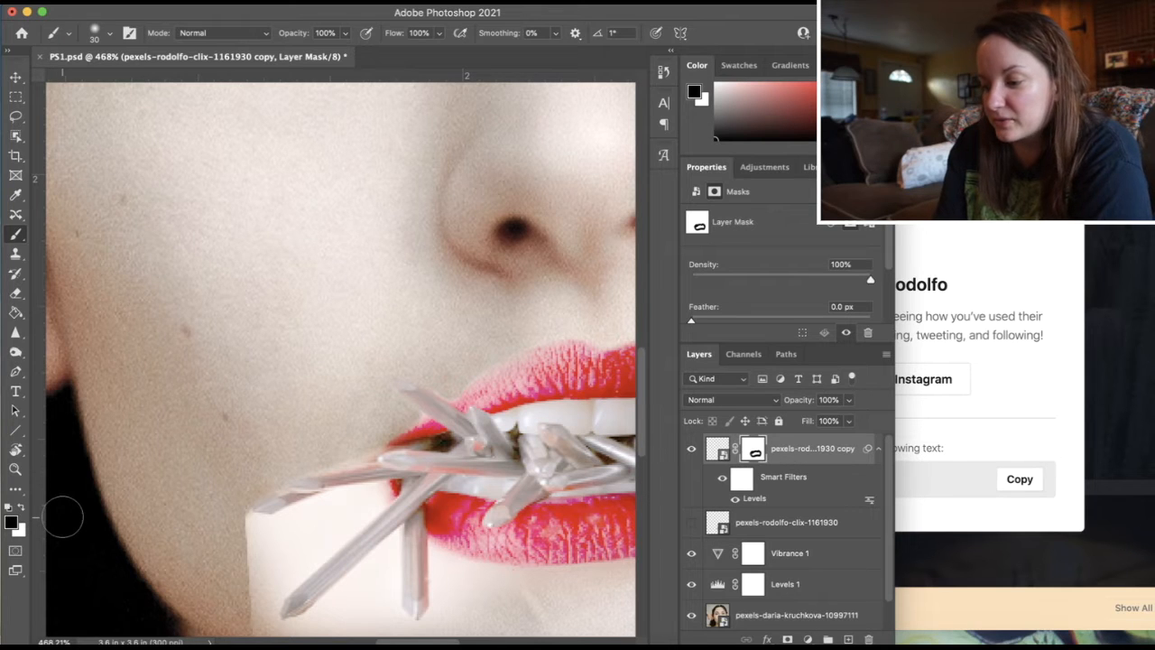
# Brush black across the lips on the layer mask and undo the stroke
pyautogui.moveTo(482, 393); pyautogui.dragTo(550, 598)
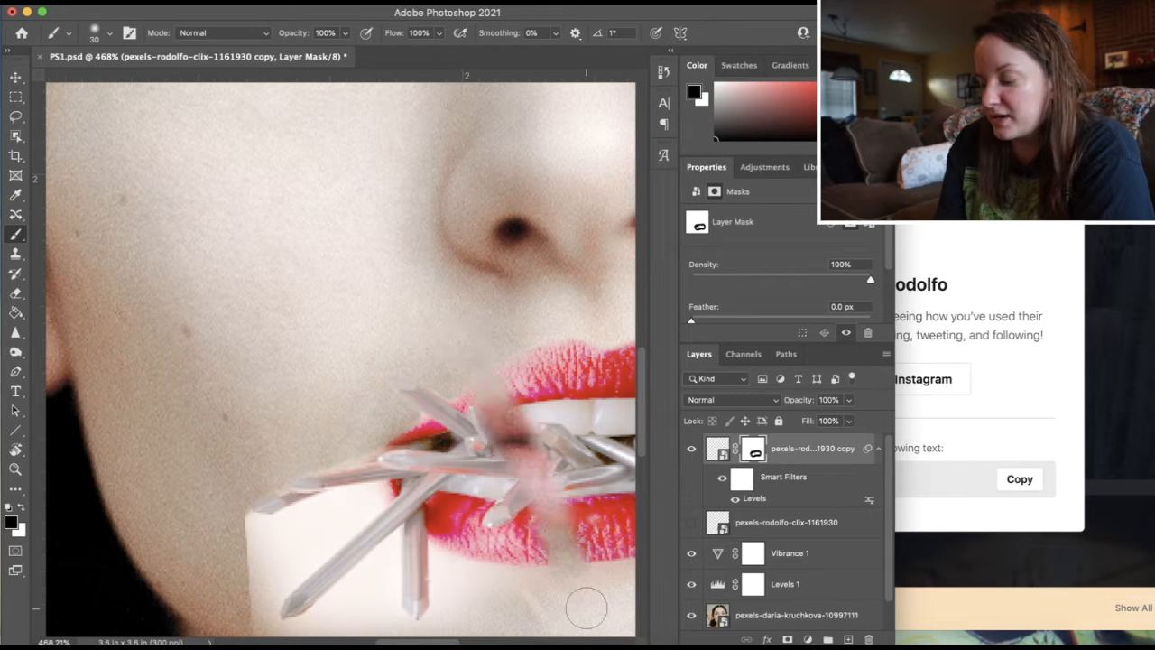
pyautogui.press('super+z')
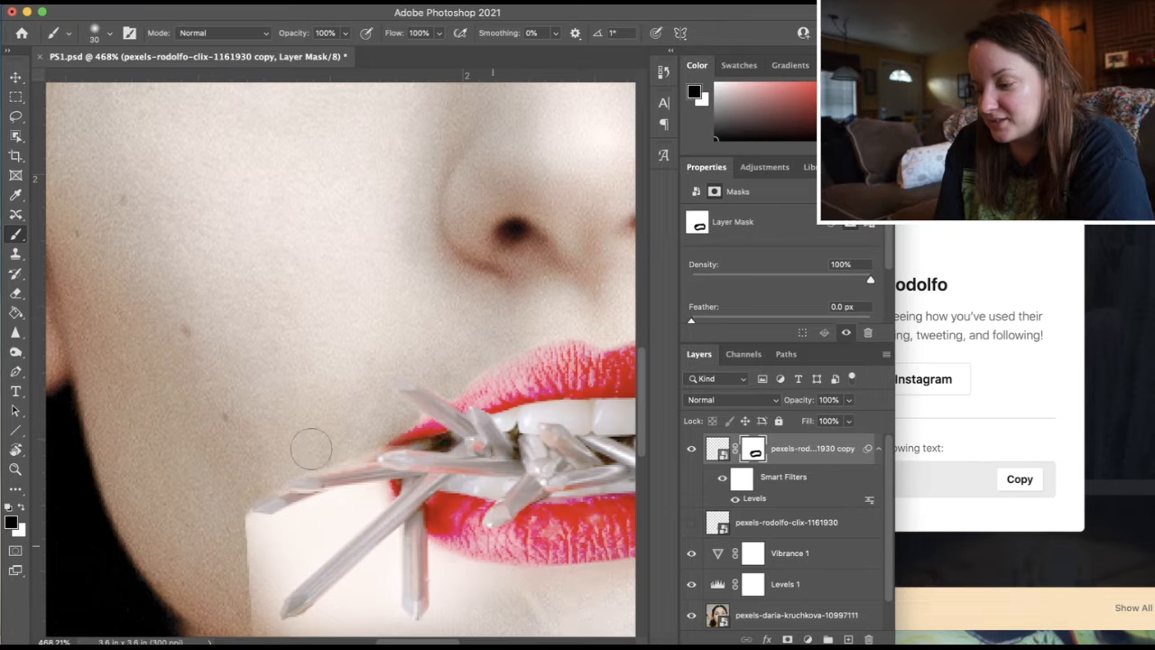
pyautogui.scroll(-4, 440, 343)
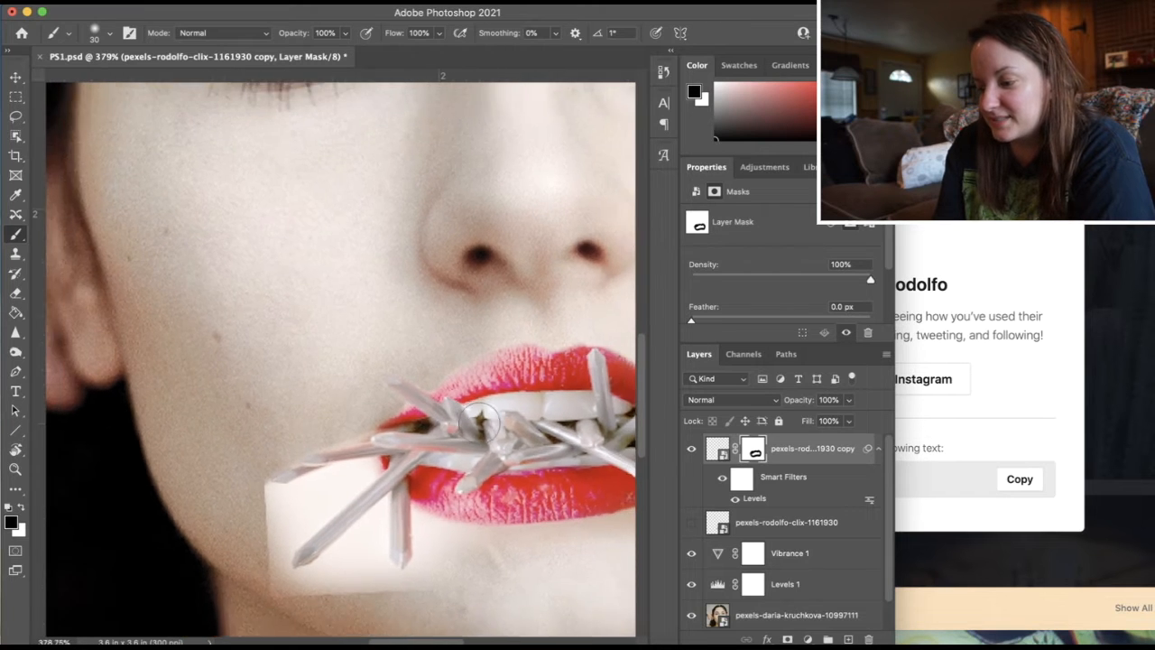
# Hide a strip through the middle of the lips with black on the mask, and paint it back with white
pyautogui.moveTo(453, 380); pyautogui.dragTo(511, 488)
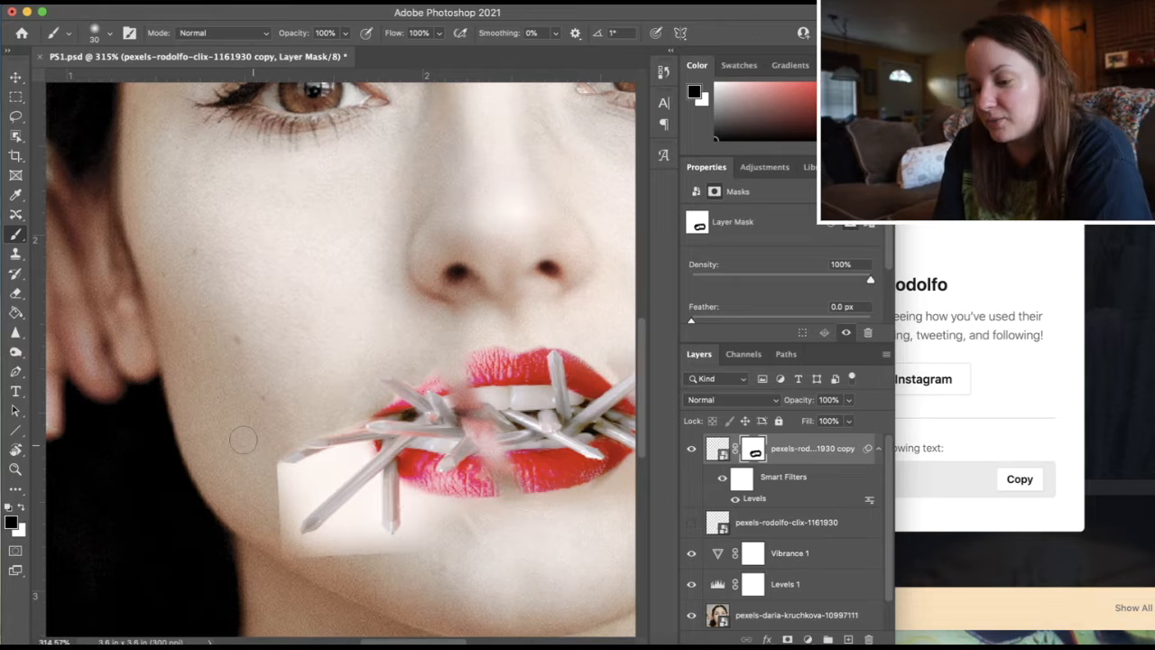
pyautogui.press('x')
pyautogui.moveTo(493, 447); pyautogui.dragTo(458, 455)
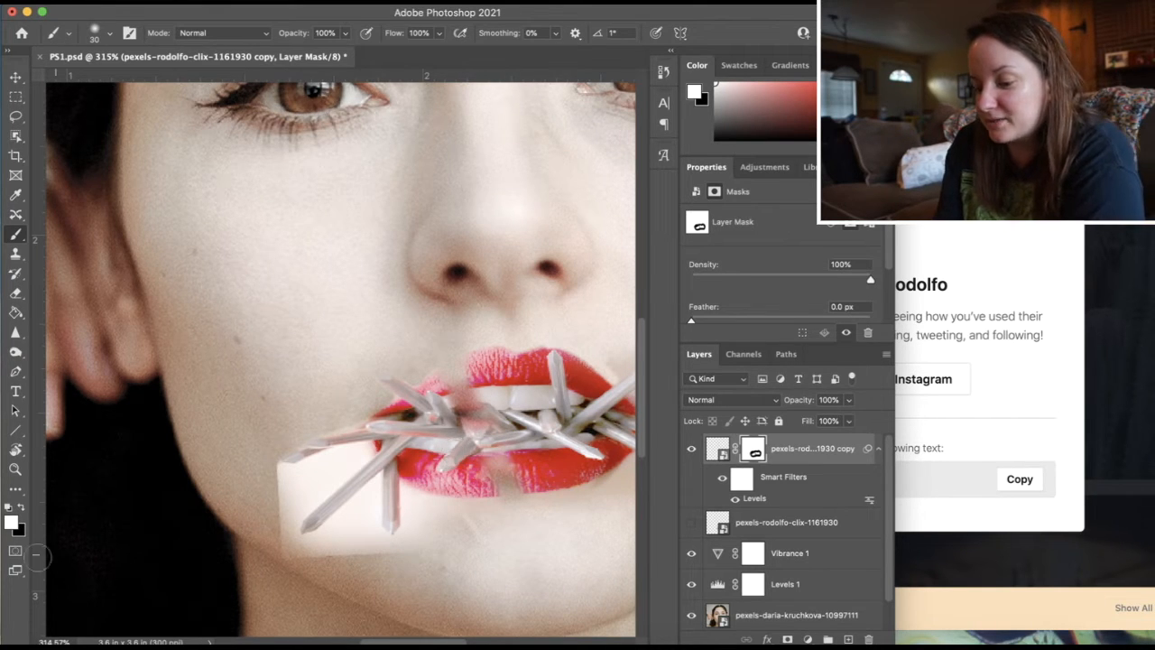
pyautogui.moveTo(502, 455)
pyautogui.mouseDown()
pyautogui.moveTo(511, 403)
pyautogui.moveTo(451, 402)
pyautogui.mouseUp()
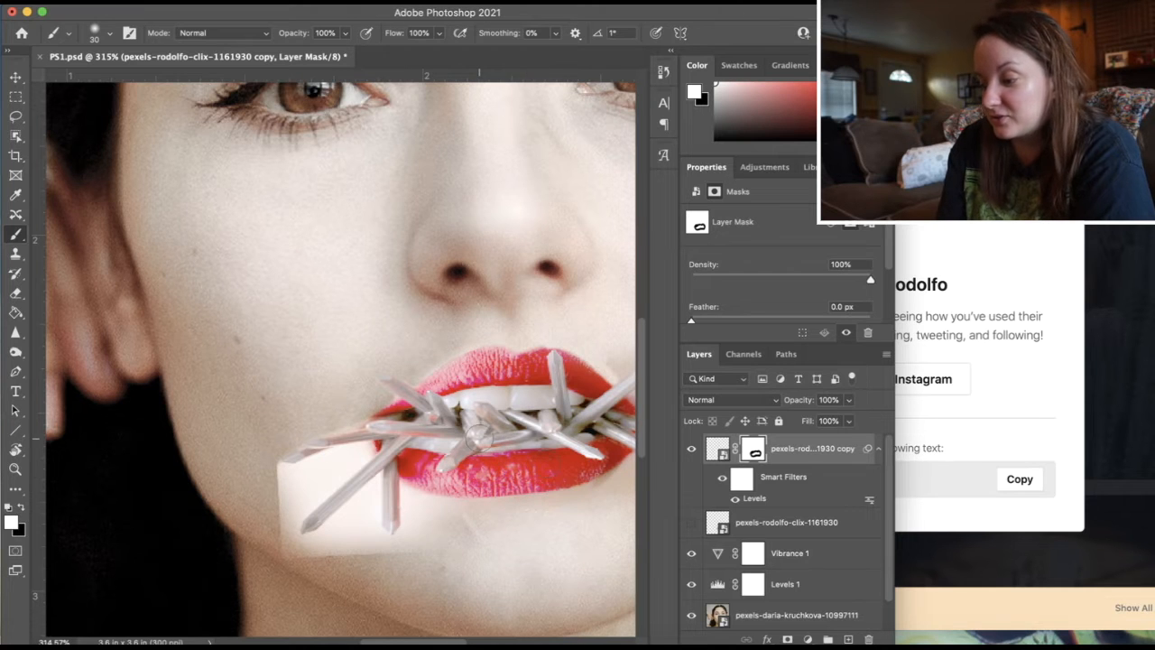
# Apply a Vibrance image adjustment to the lips photo copy with Vibrance -15 and Saturation -15
pyautogui.hscroll(5, 478, 437)
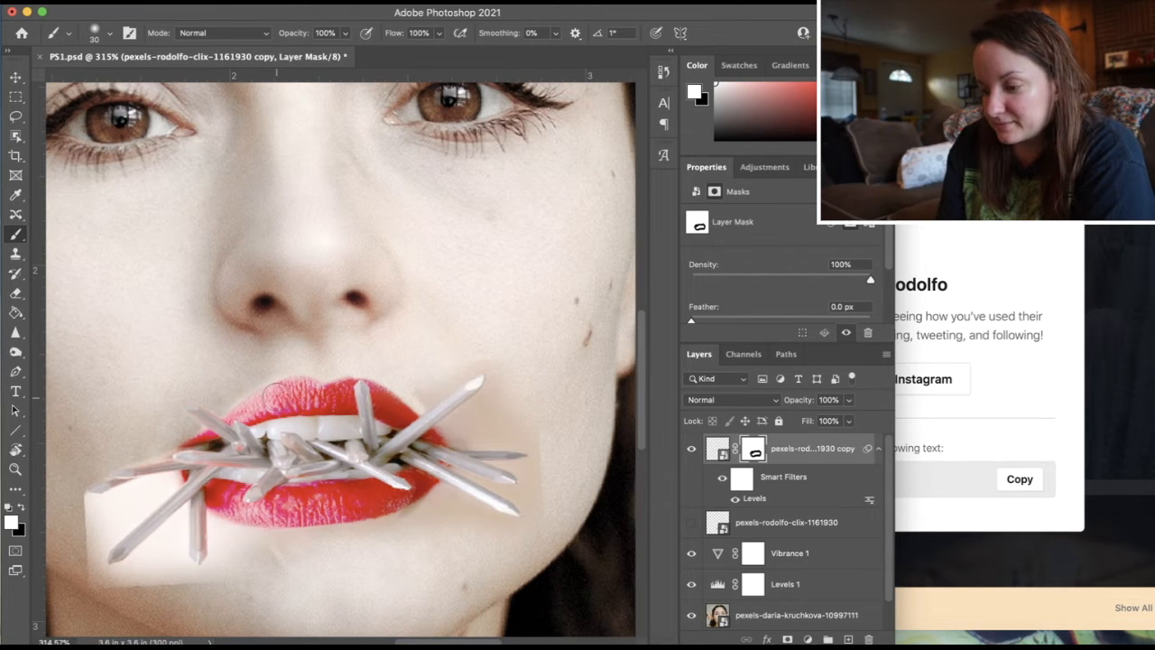
pyautogui.scroll(-5, 329, 361)
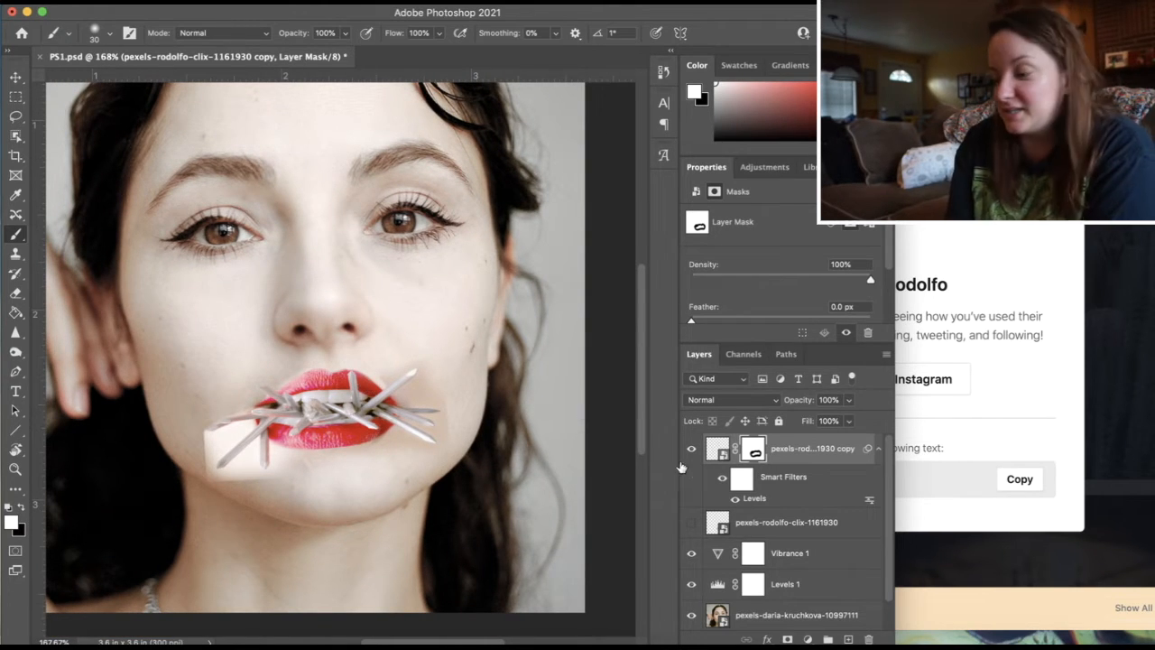
pyautogui.click(713, 450)
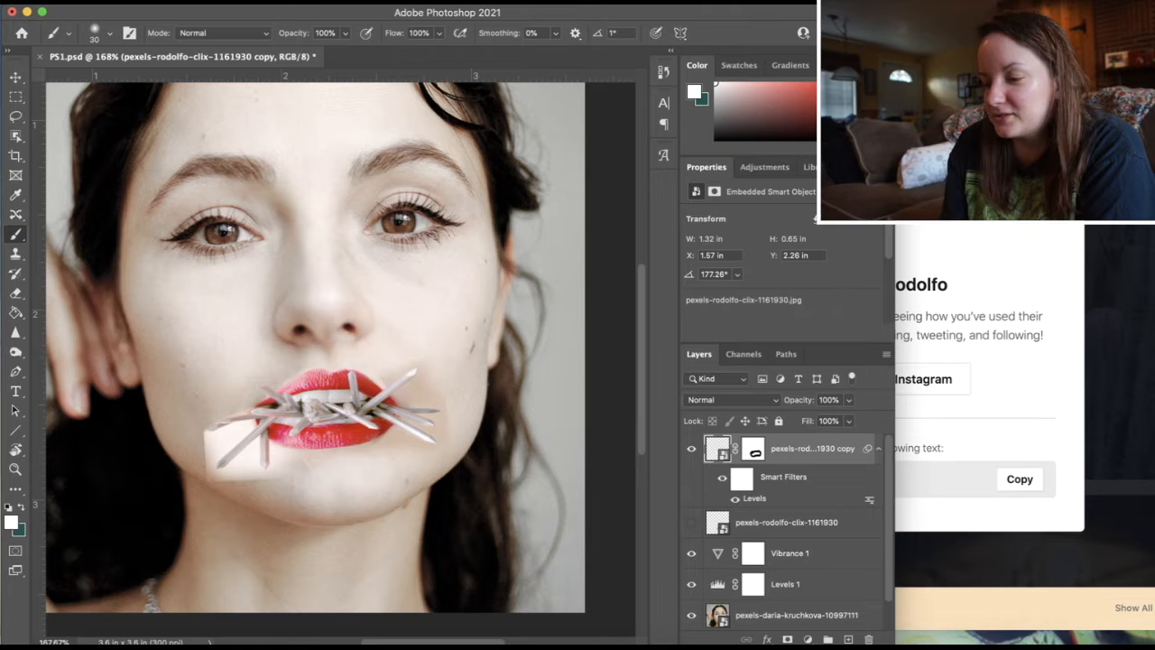
pyautogui.click(191, 1)
pyautogui.moveTo(225, 35)
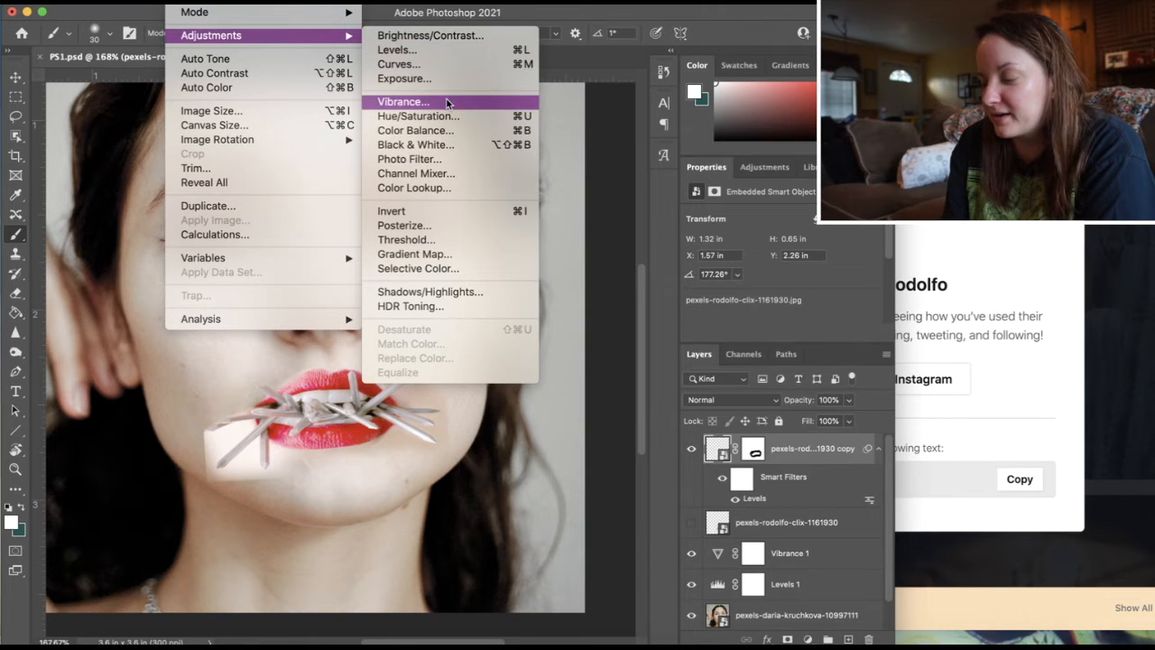
pyautogui.click(416, 101)
pyautogui.moveTo(544, 231); pyautogui.dragTo(505, 231)
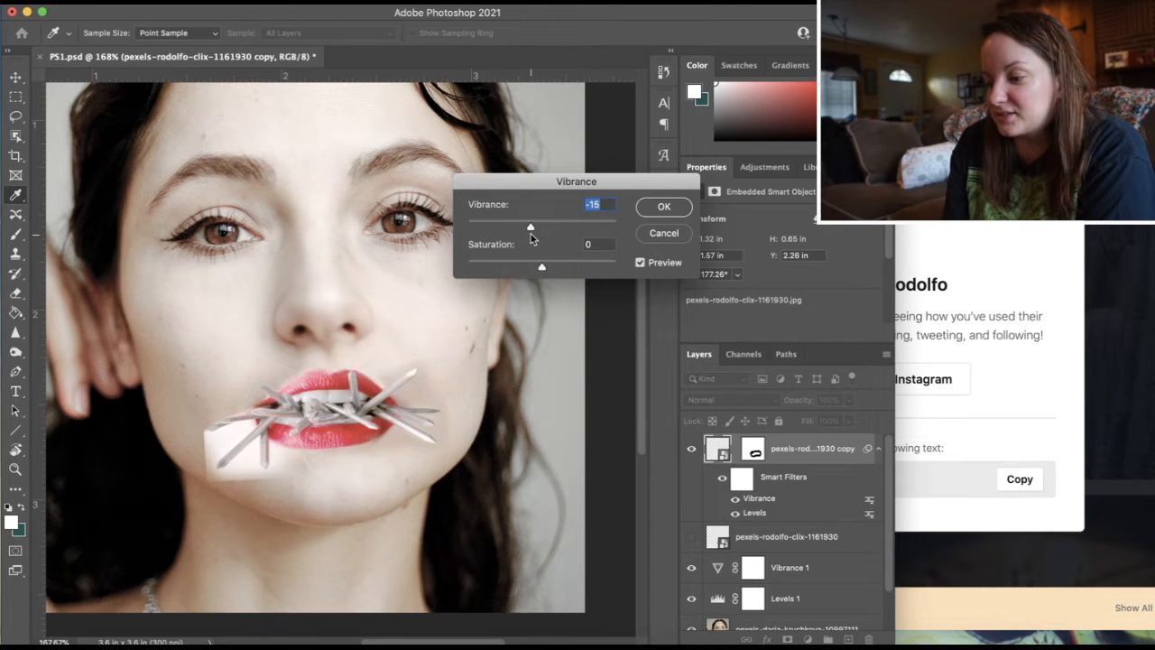
pyautogui.moveTo(542, 268)
pyautogui.mouseDown()
pyautogui.moveTo(510, 268)
pyautogui.moveTo(530, 271)
pyautogui.mouseUp()
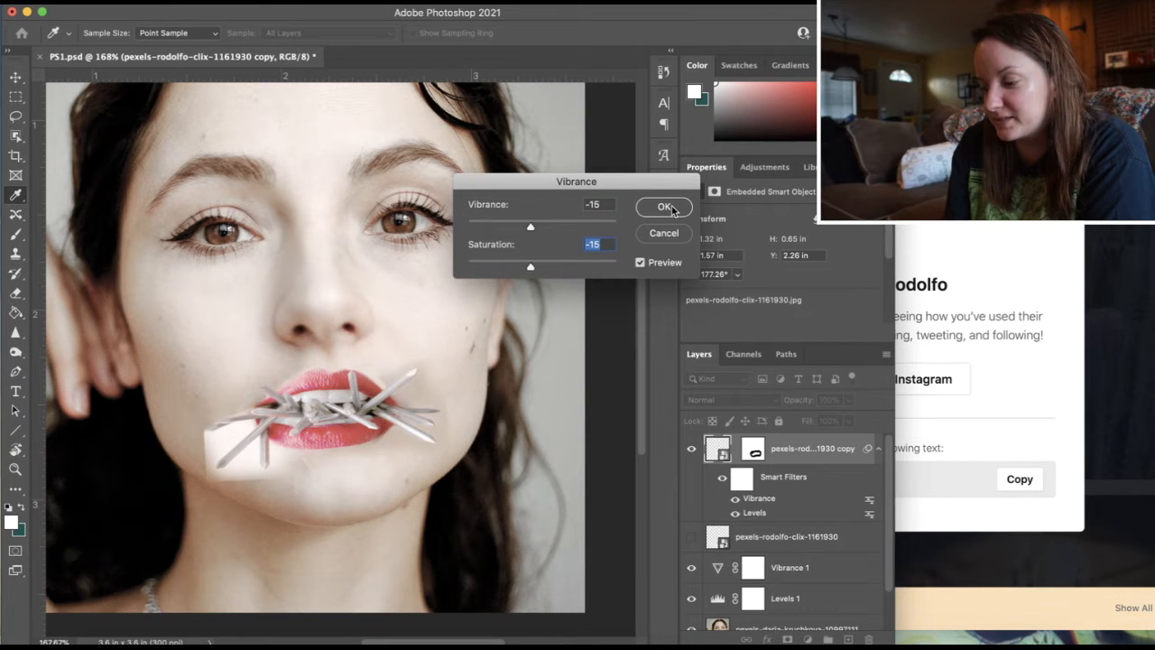
pyautogui.click(668, 208)
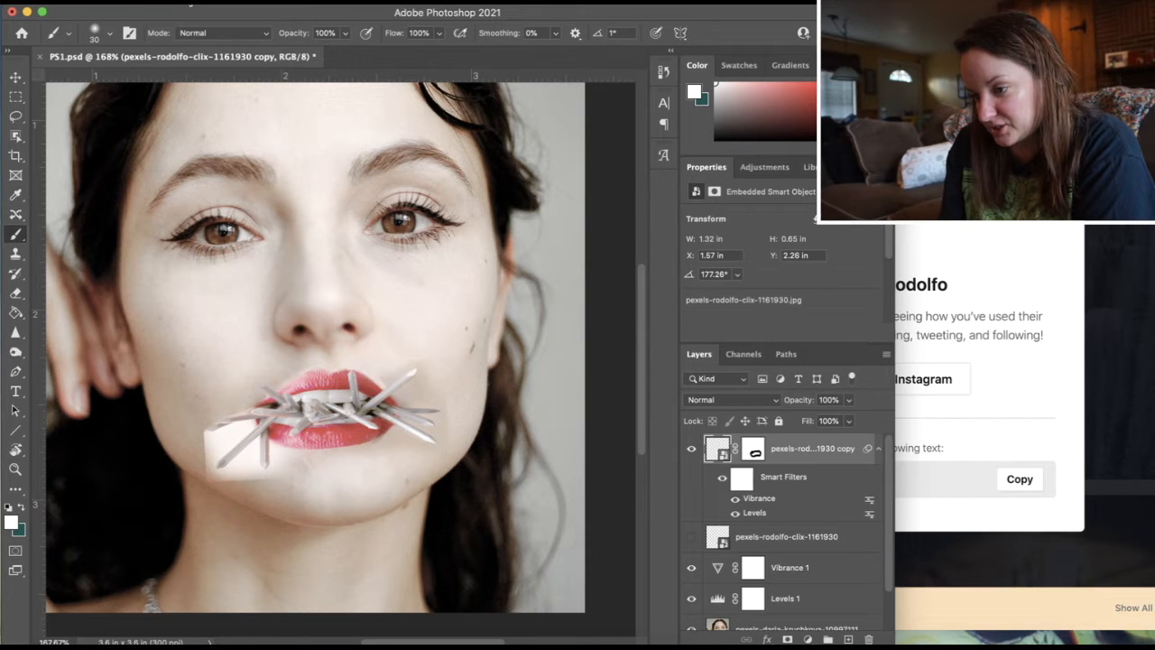
# Apply a Brightness/Contrast image adjustment to the lips photo copy with Brightness 2 and Contrast -20
pyautogui.click(188, 3)
pyautogui.moveTo(205, 42)
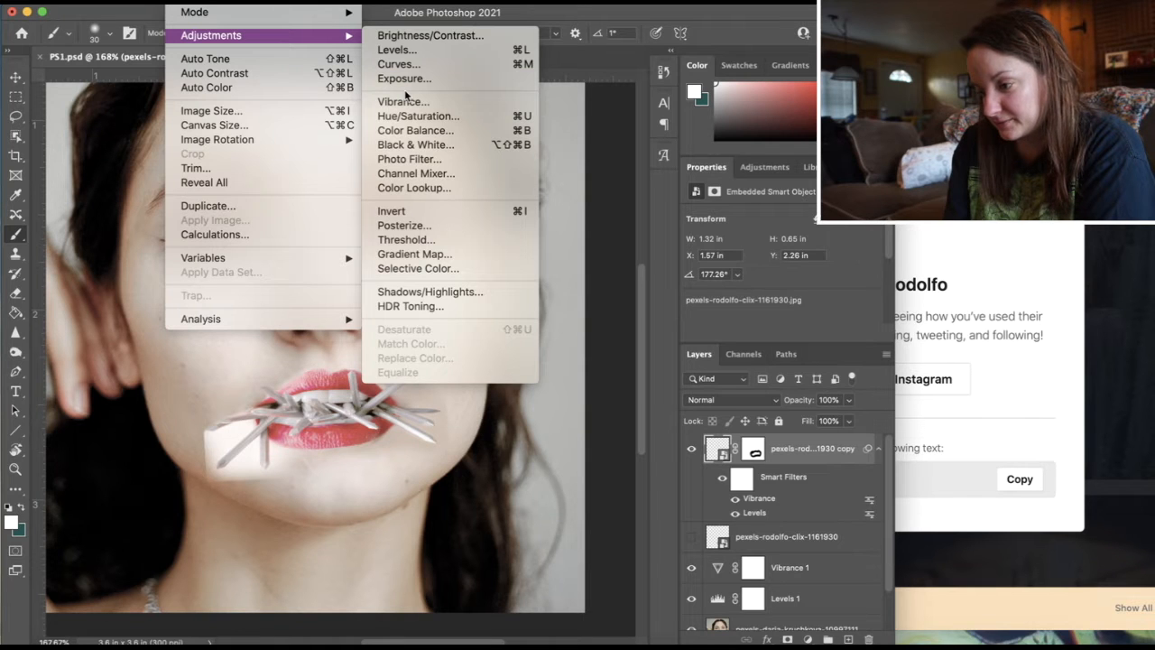
pyautogui.click(411, 36)
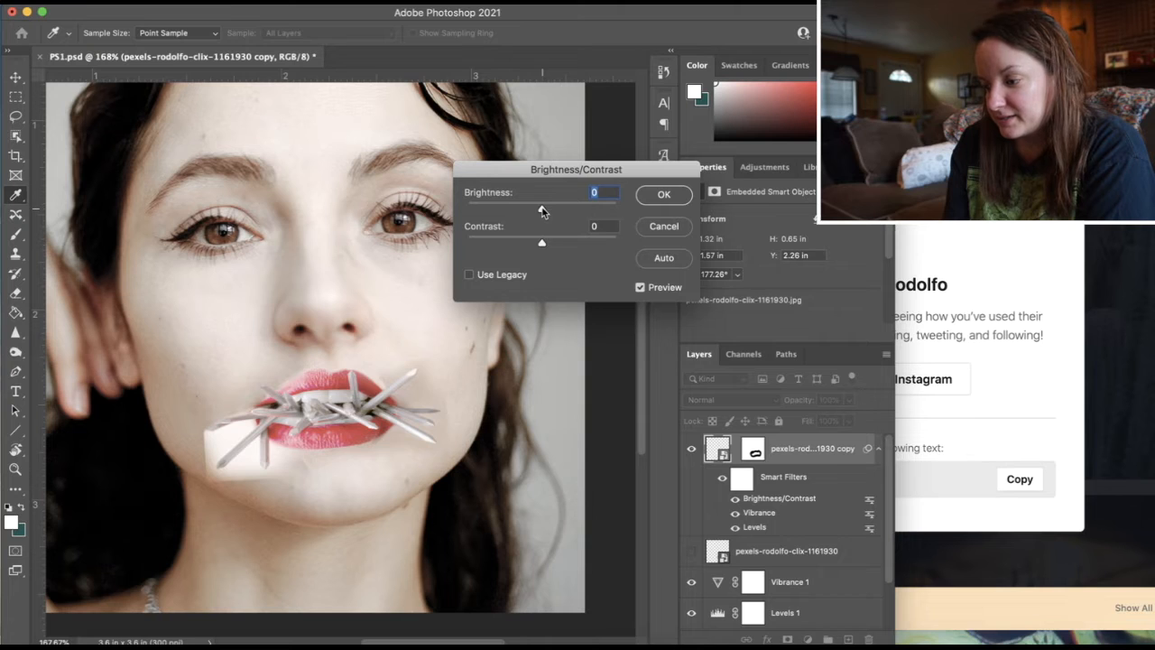
pyautogui.moveTo(546, 210); pyautogui.dragTo(462, 246)
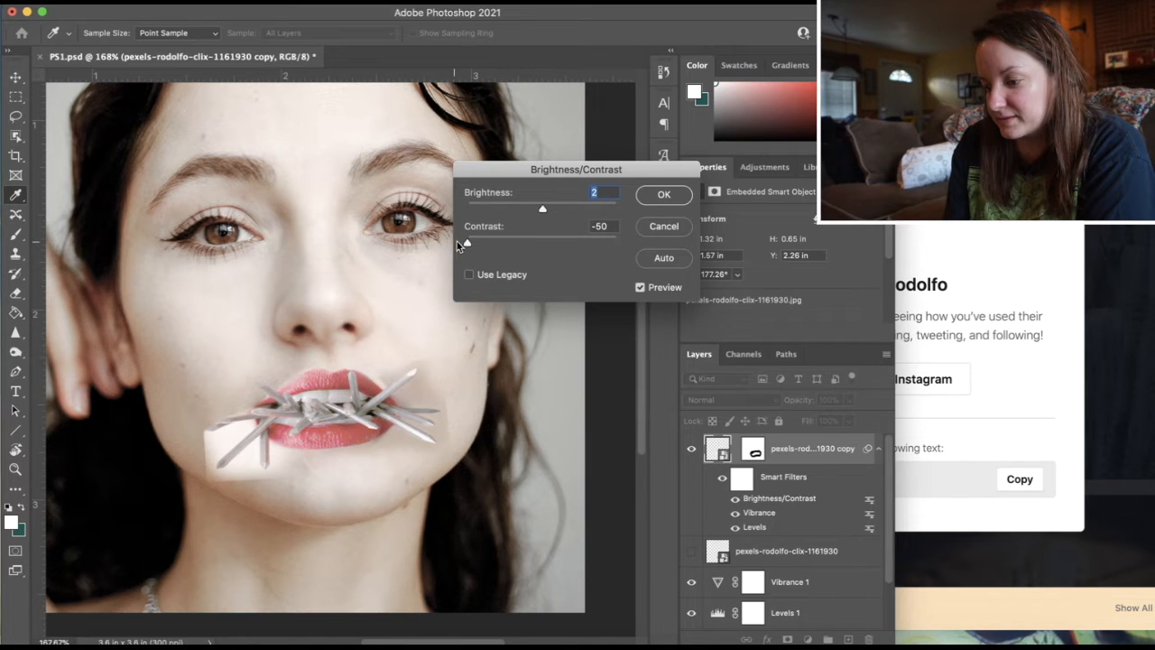
pyautogui.moveTo(502, 250); pyautogui.dragTo(512, 256)
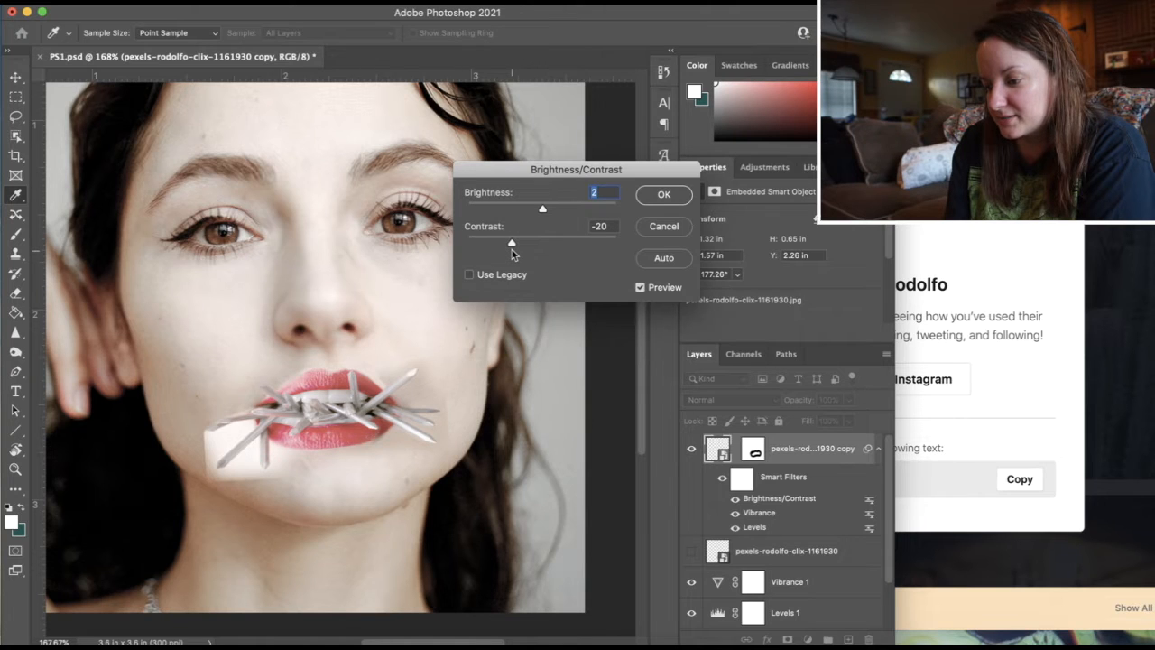
pyautogui.click(666, 194)
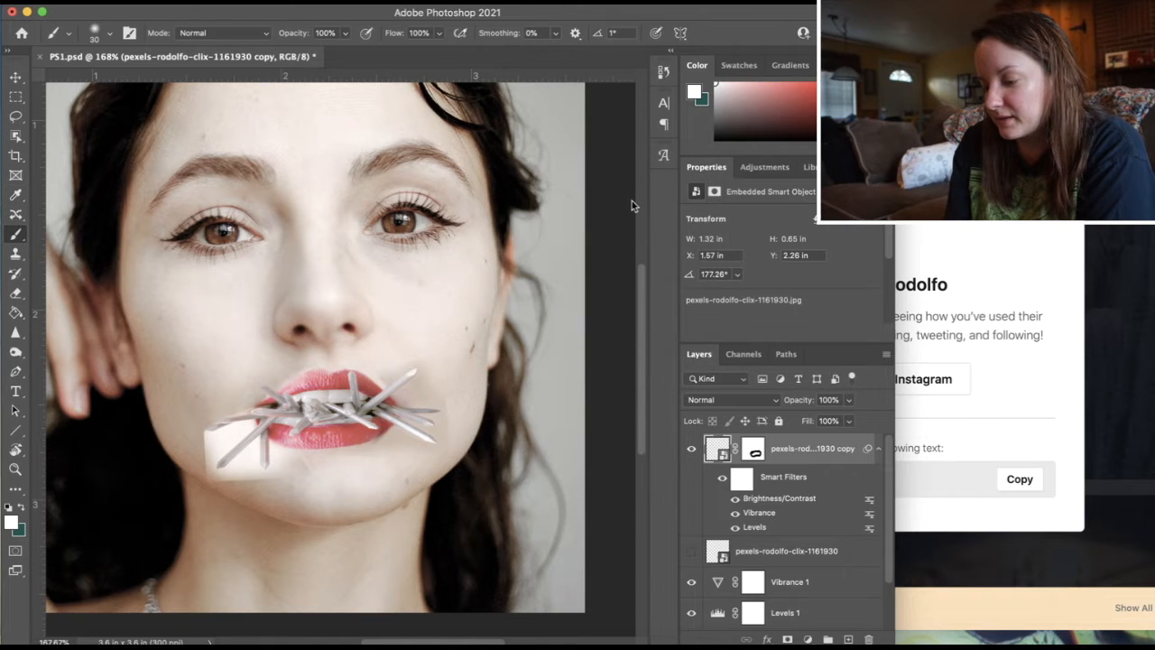
# Duplicate the portrait photo layer and rasterize the copy for editing with the Burn tool in the Shadows range
pyautogui.scroll(3, 254, 435)
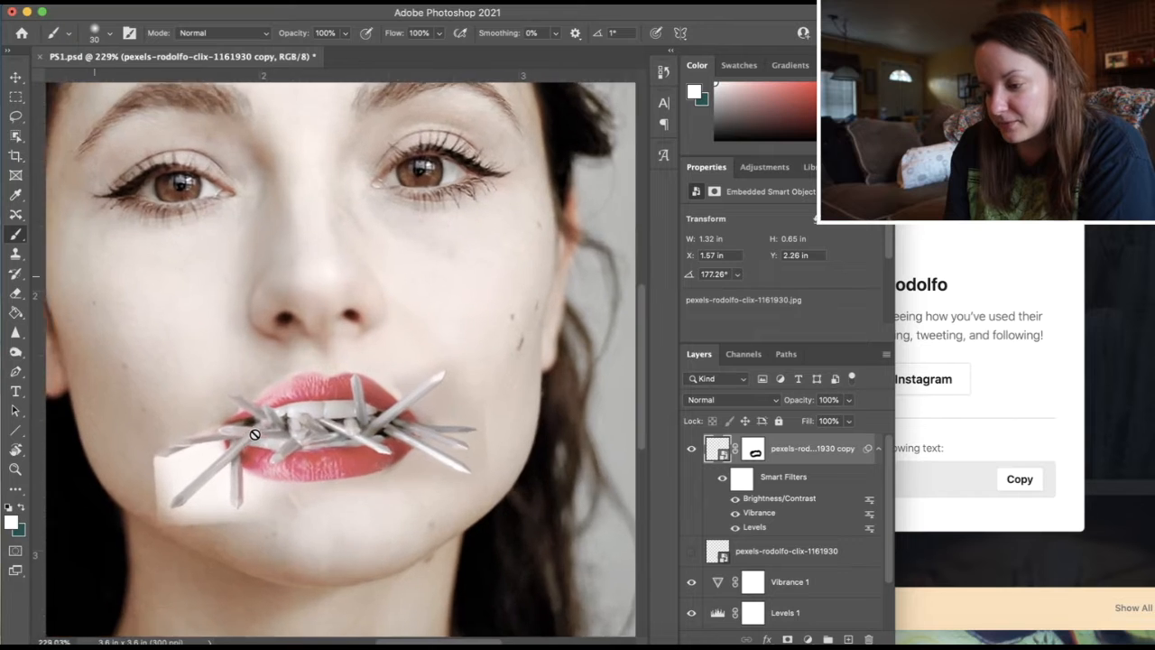
pyautogui.scroll(3, 254, 434)
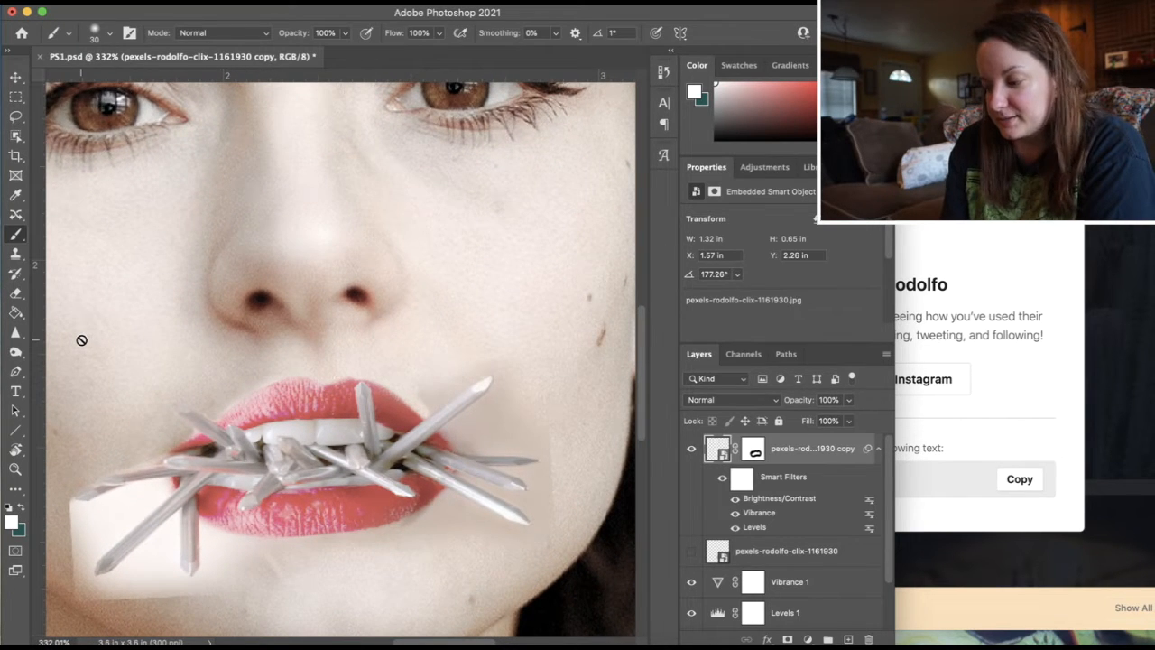
pyautogui.click(15, 354)
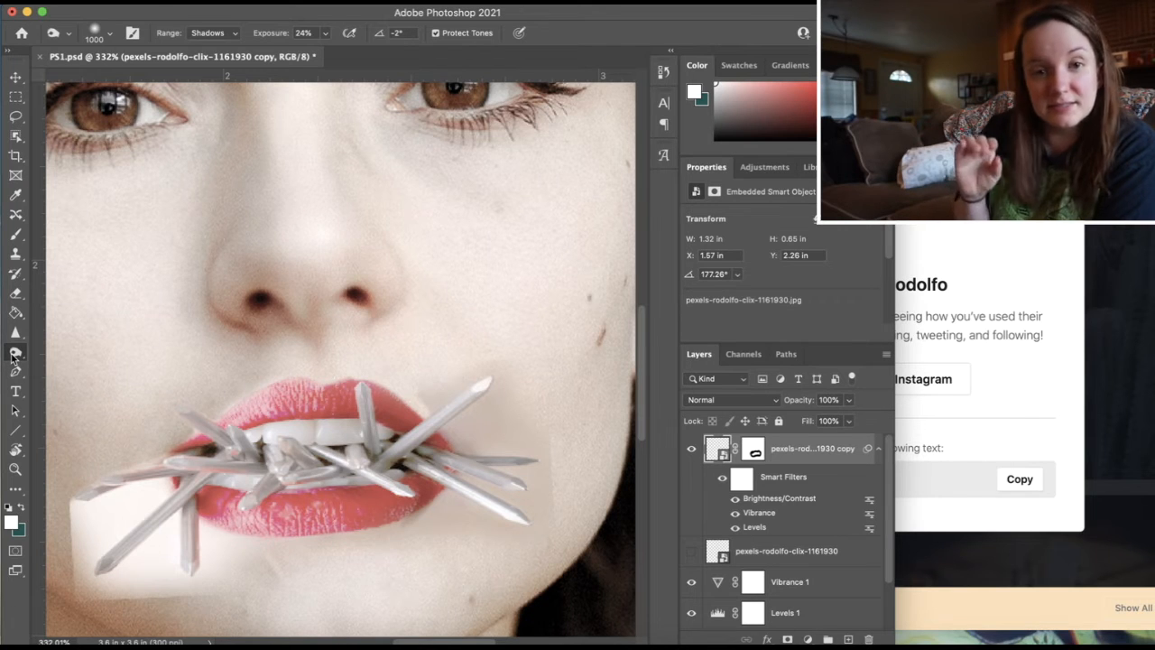
pyautogui.click(224, 33)
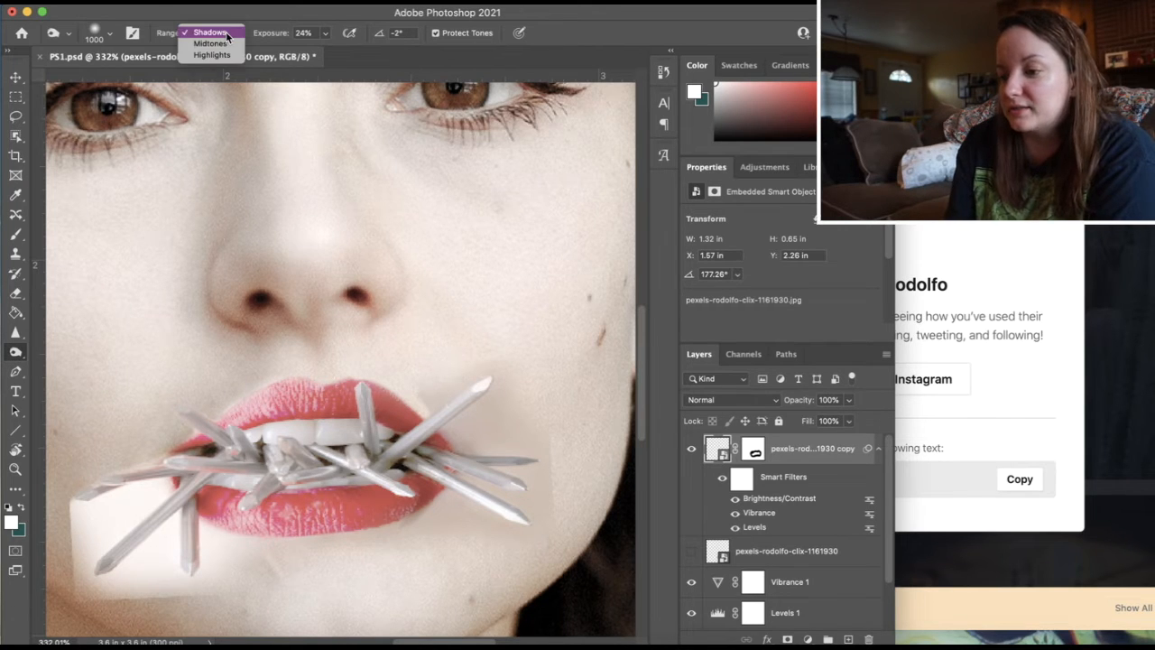
pyautogui.click(297, 15)
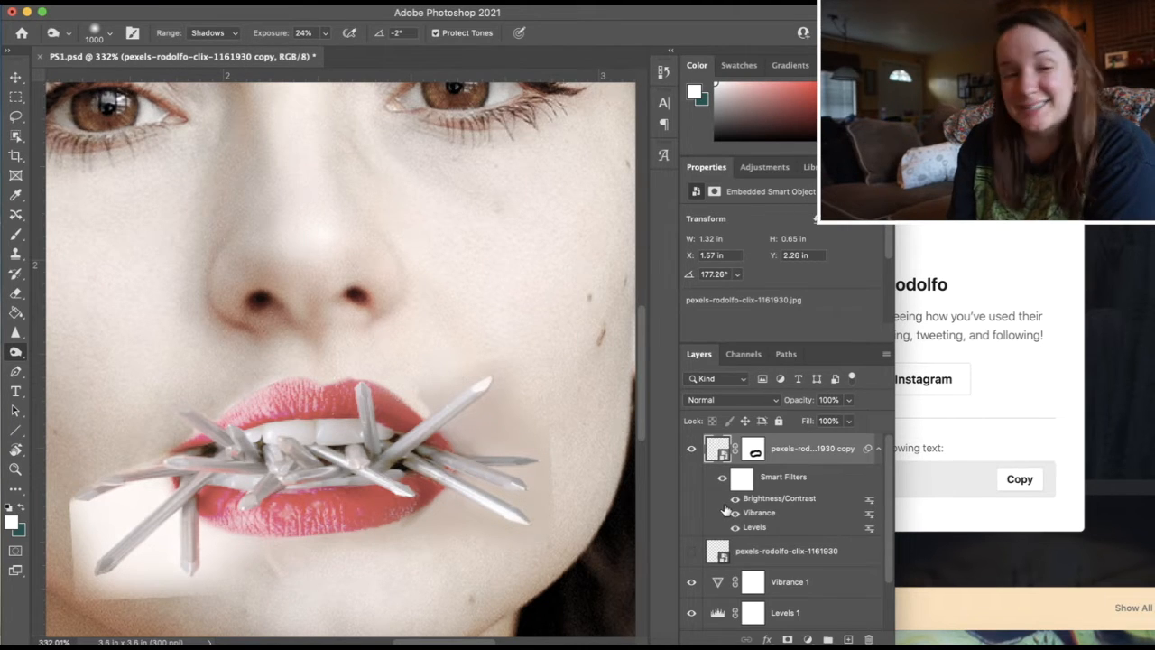
pyautogui.scroll(-3, 727, 510)
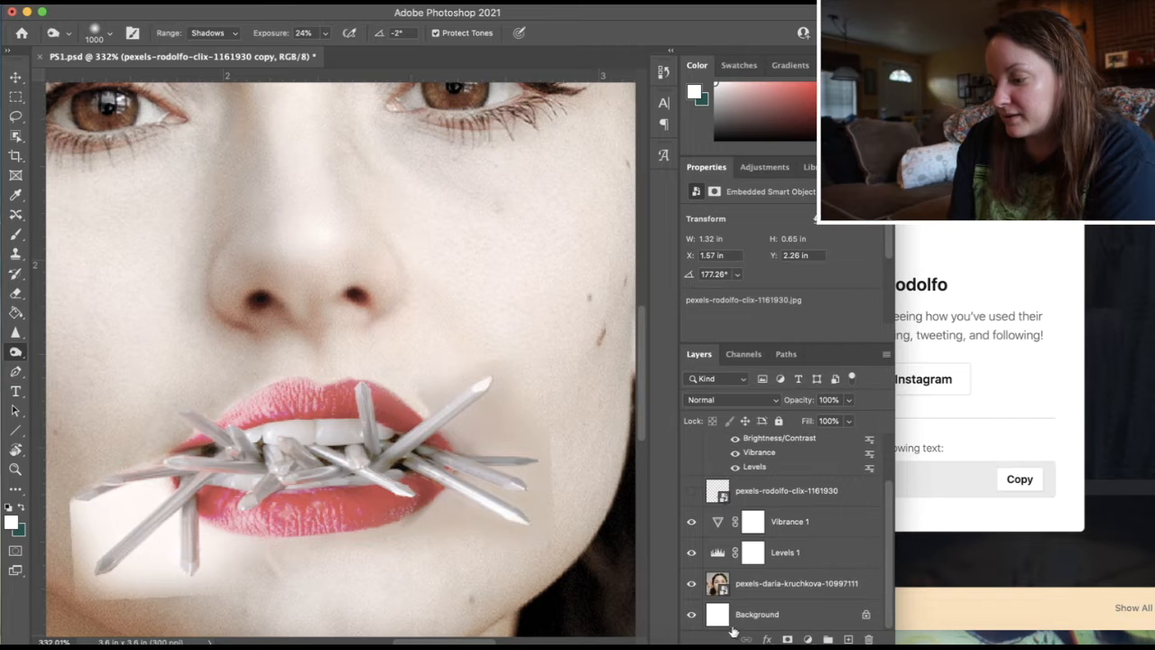
pyautogui.click(715, 584)
pyautogui.hotkey('ctrl', 'j')
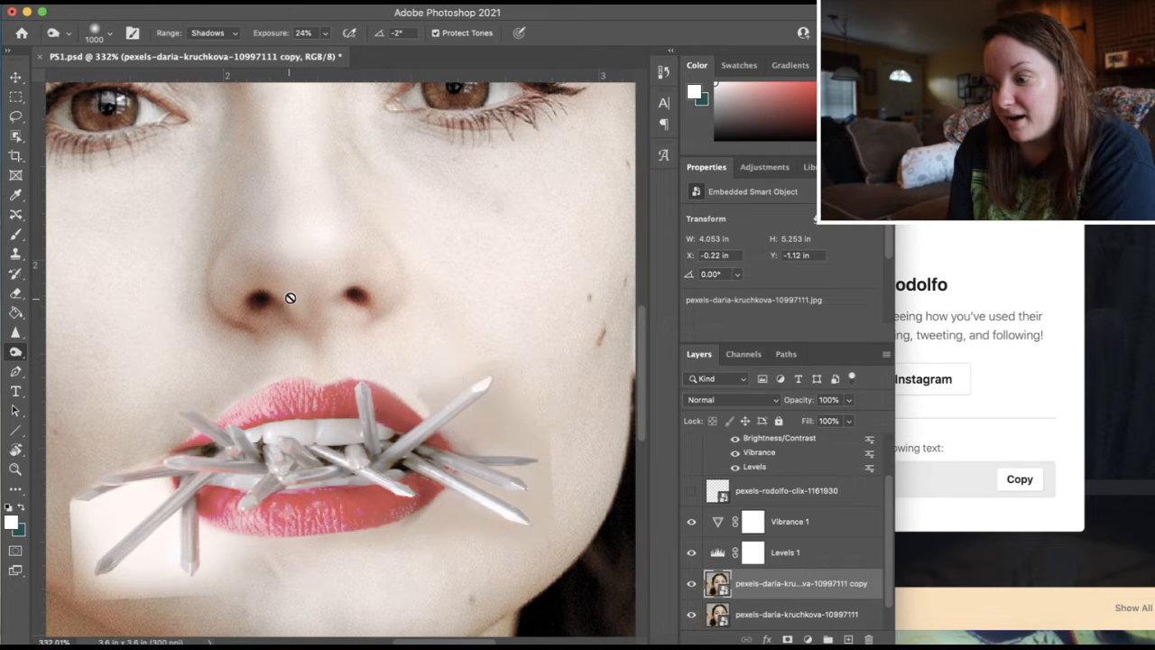
pyautogui.click(374, 287)
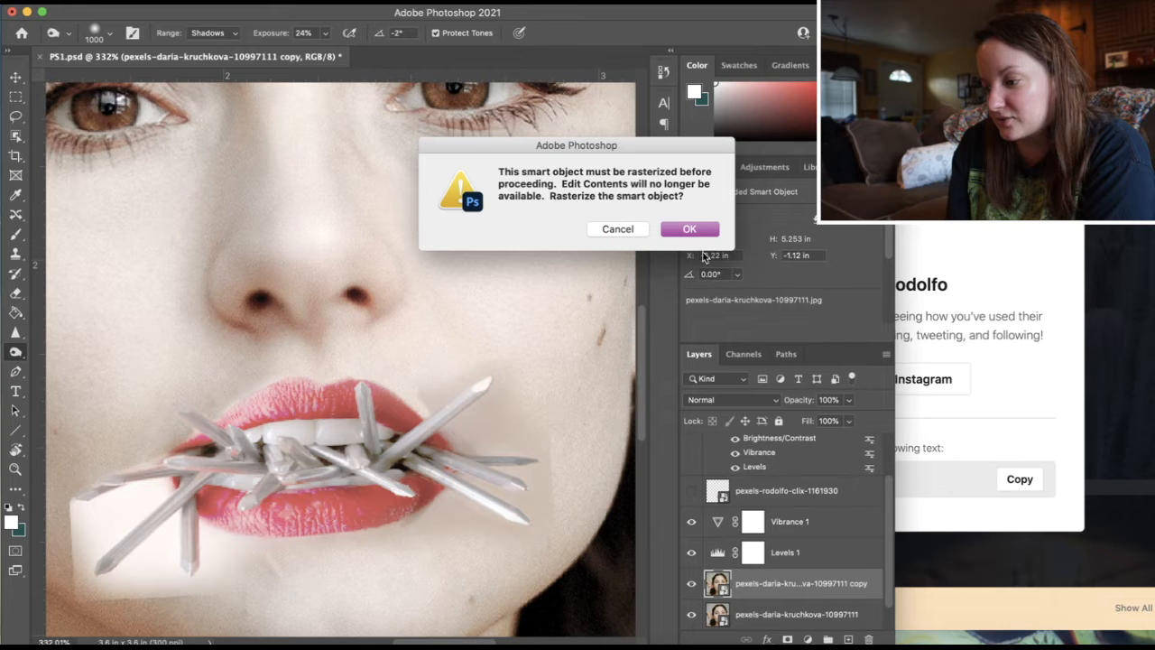
pyautogui.click(689, 230)
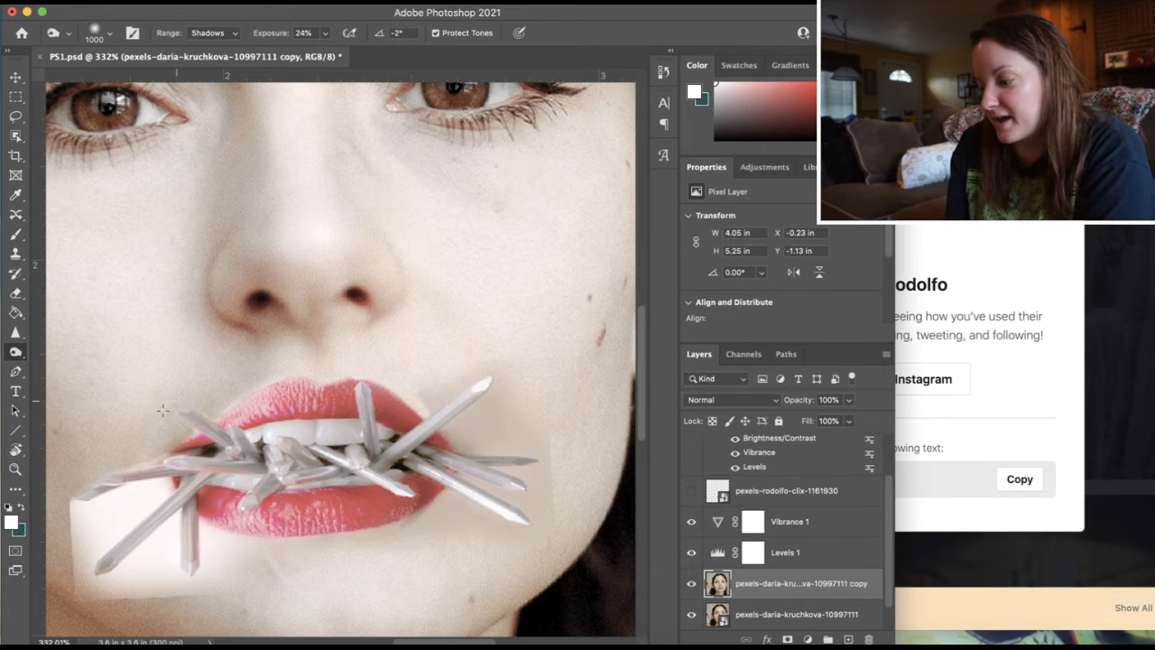
# Burn the iris and eye white on the face's right side to black, using an 80 px brush at 100% exposure
pyautogui.press('[')
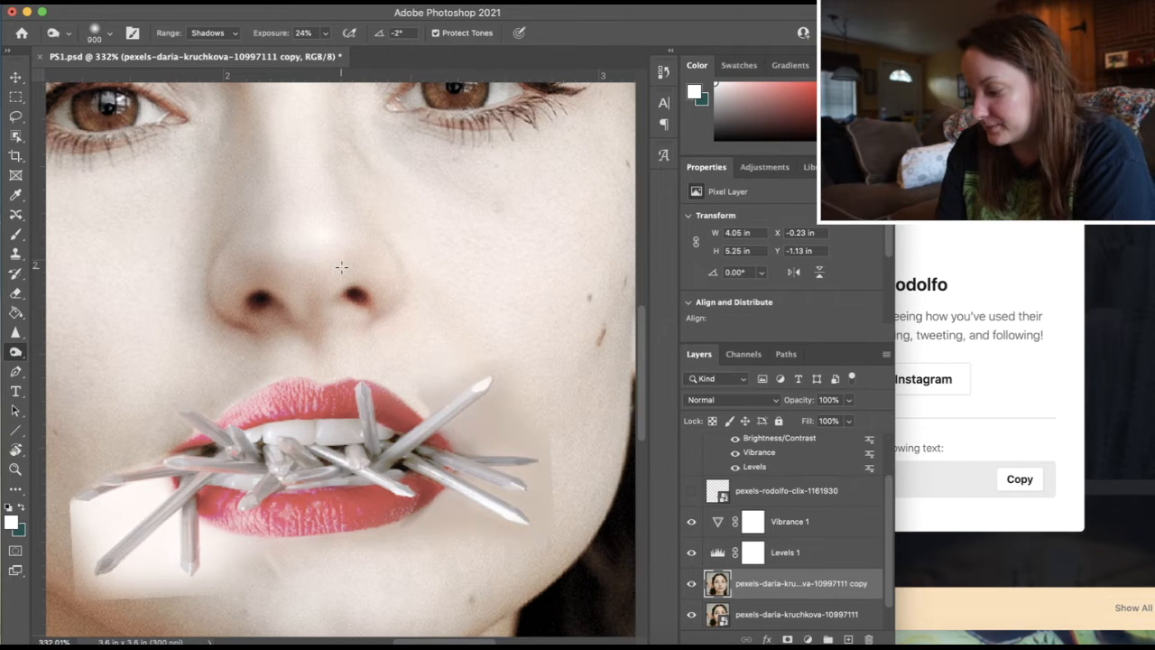
pyautogui.press('[')
pyautogui.press('[')
pyautogui.press('[')
pyautogui.press('[')
pyautogui.press('[')
pyautogui.press('[')
pyautogui.press('[')
pyautogui.press('[')
pyautogui.press('[')
pyautogui.press('[')
pyautogui.press('[')
pyautogui.press('[')
pyautogui.press('[')
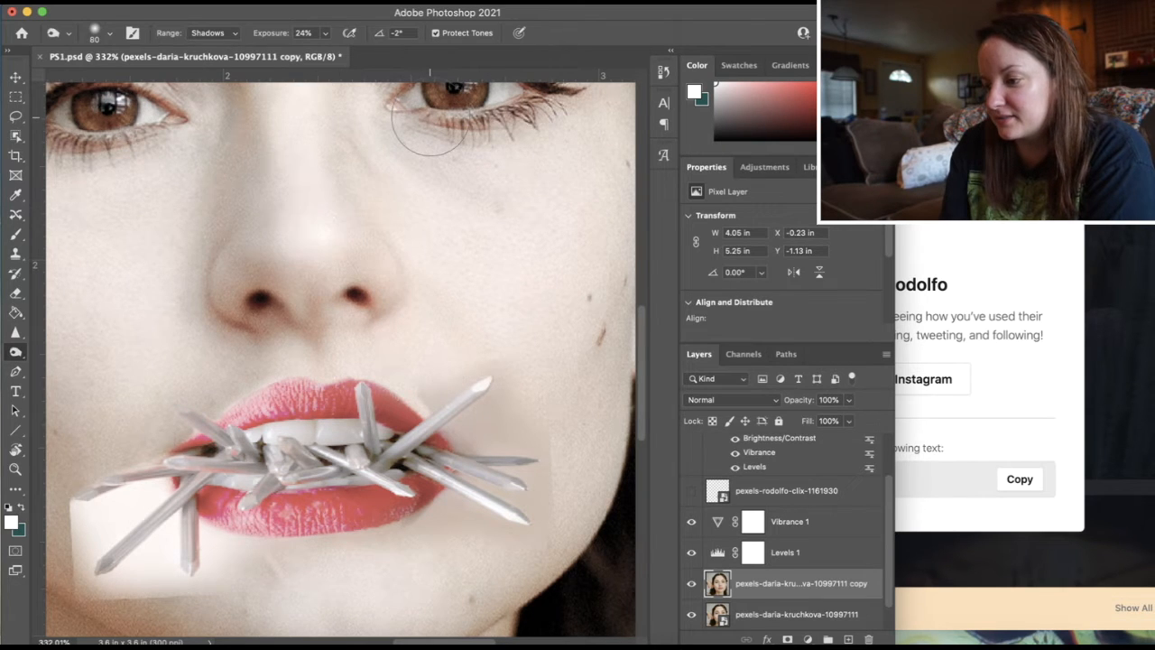
pyautogui.scroll(3, 430, 124)
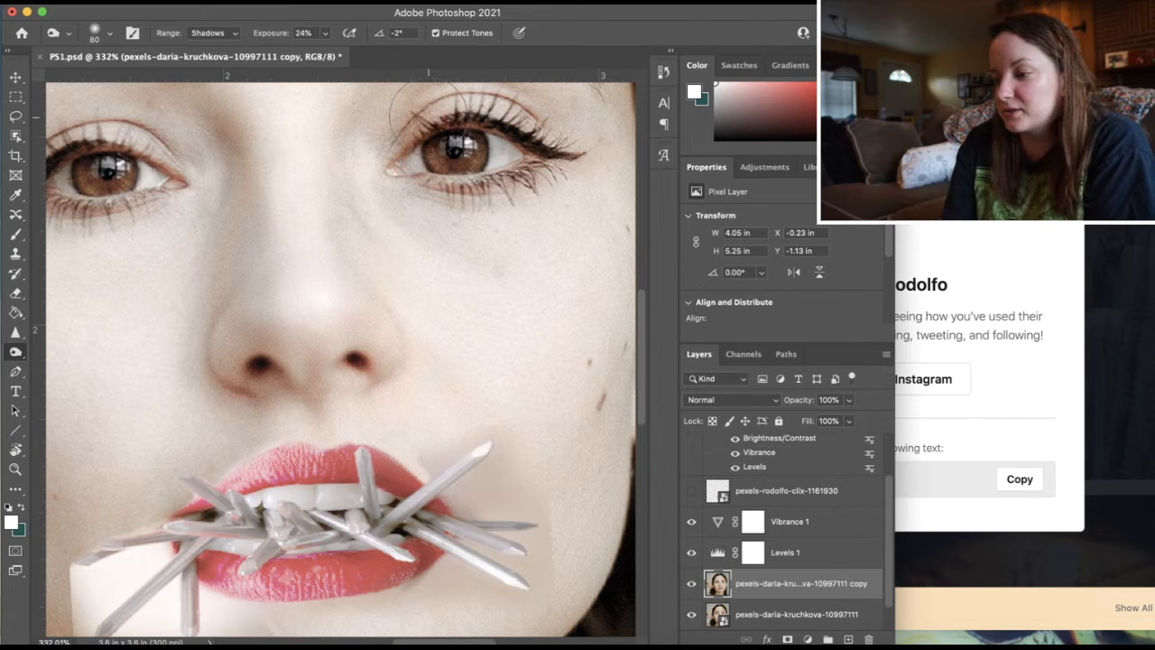
pyautogui.click(325, 34)
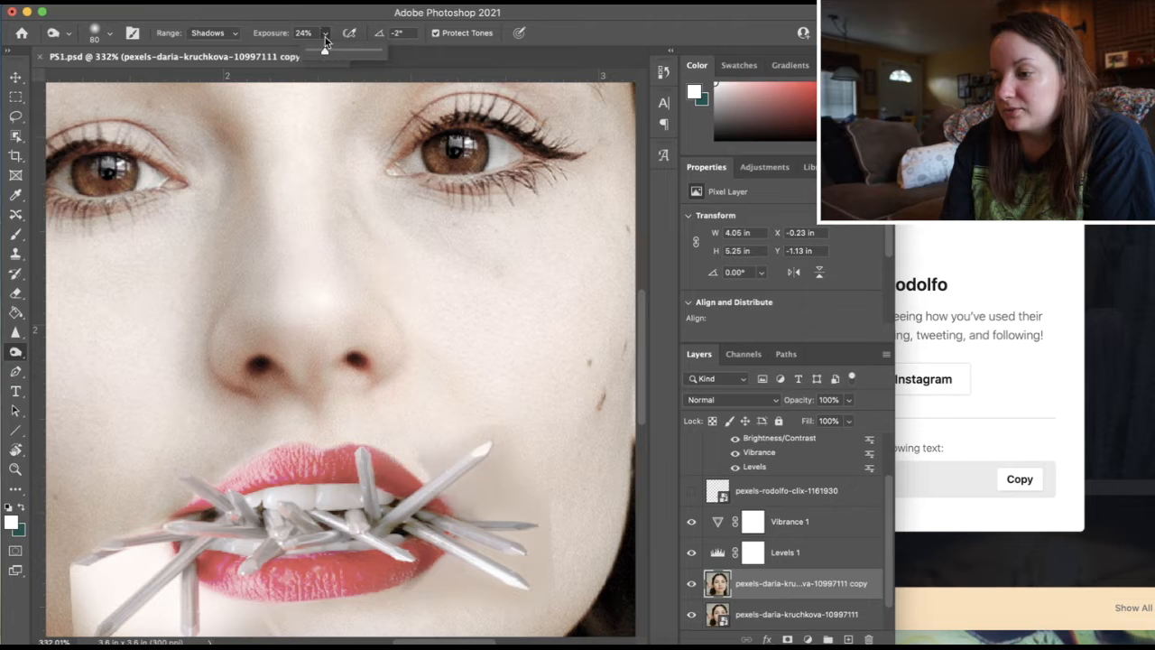
pyautogui.click(447, 142)
pyautogui.click(446, 165)
pyautogui.click(464, 153)
pyautogui.click(458, 154)
pyautogui.click(468, 154)
pyautogui.click(469, 155)
pyautogui.click(469, 155)
pyautogui.click(469, 154)
pyautogui.click(468, 144)
pyautogui.click(468, 144)
pyautogui.click(468, 144)
pyautogui.click(468, 144)
pyautogui.click(469, 145)
pyautogui.click(468, 145)
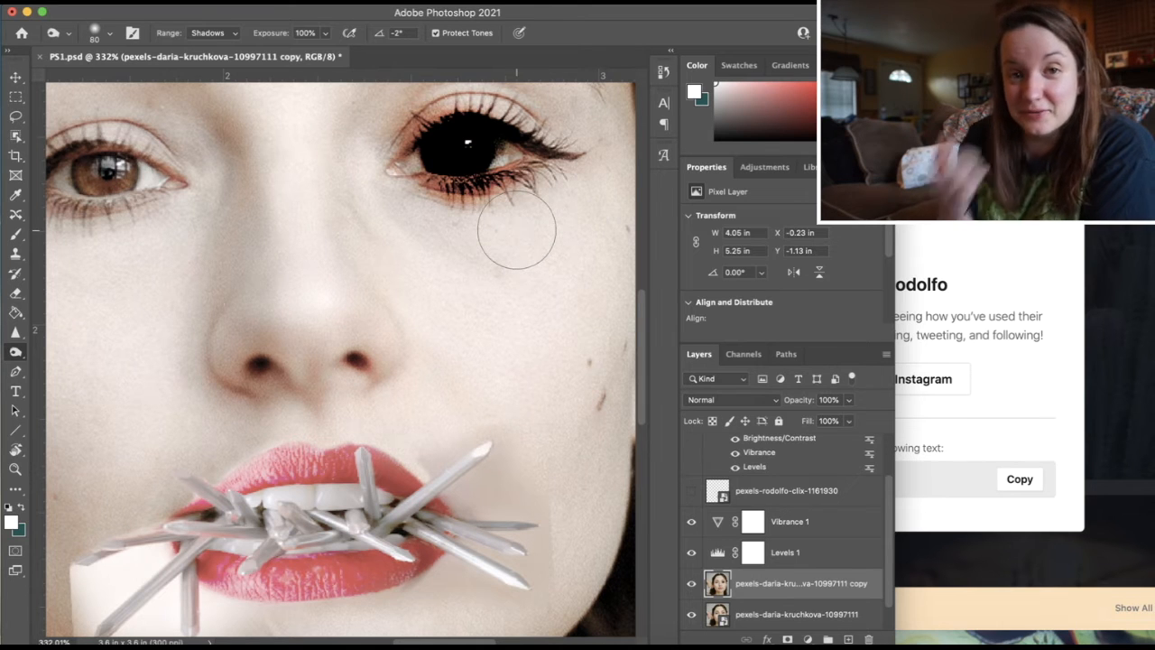
# Burn the other eye to black and darken the remaining light corners of both eyes
pyautogui.scroll(-1, 507, 259)
pyautogui.scroll(-2, 506, 260)
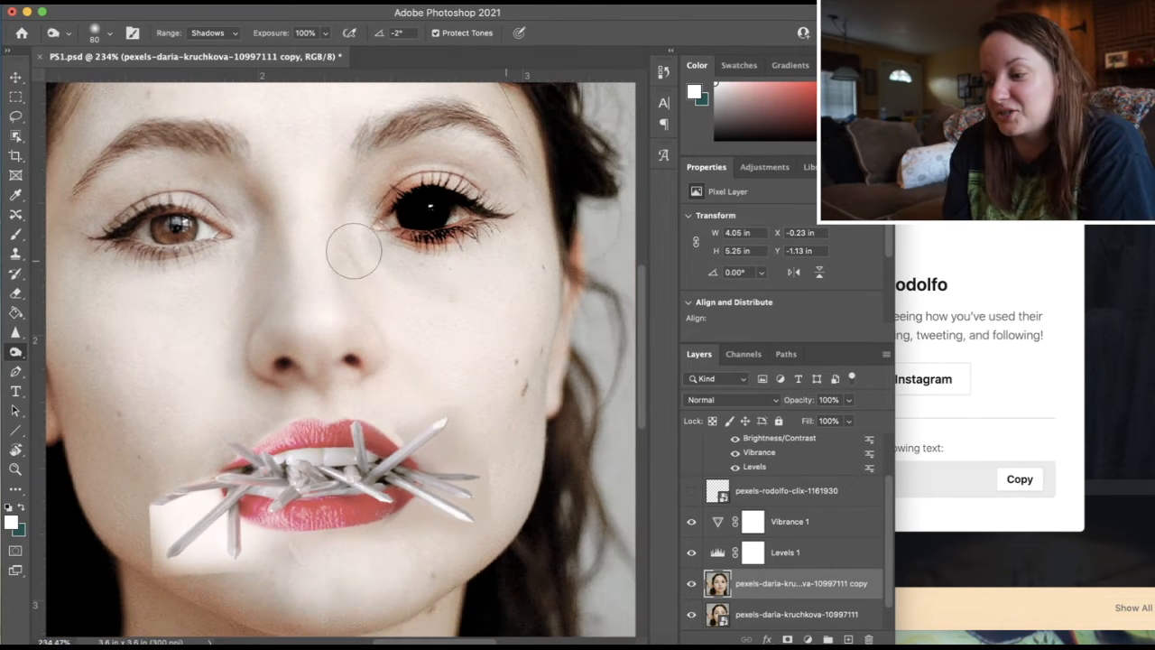
pyautogui.moveTo(171, 224); pyautogui.dragTo(154, 228)
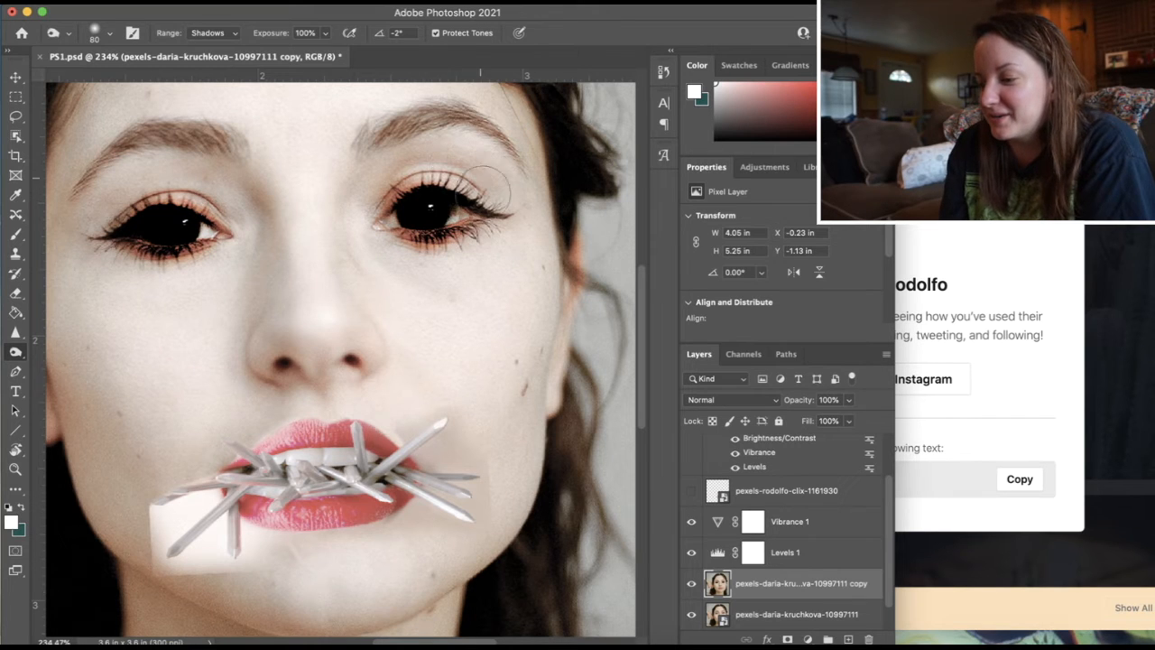
pyautogui.moveTo(473, 219); pyautogui.dragTo(389, 226)
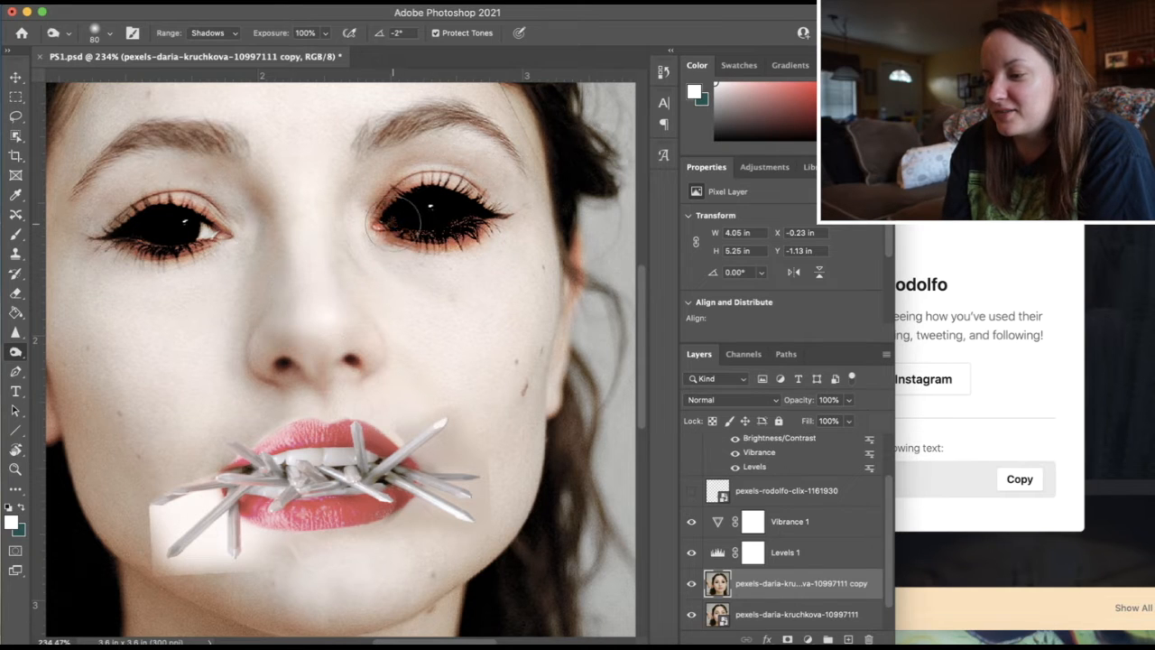
pyautogui.moveTo(185, 221)
pyautogui.mouseDown()
pyautogui.moveTo(215, 248)
pyautogui.moveTo(220, 231)
pyautogui.moveTo(209, 240)
pyautogui.mouseUp()
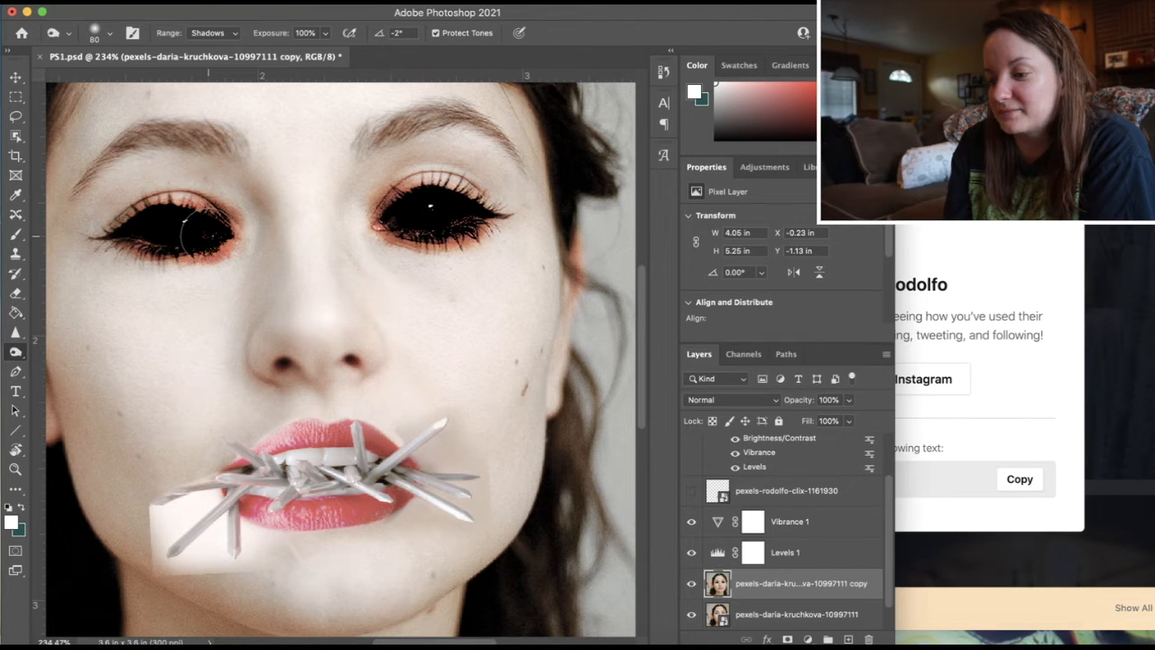
pyautogui.scroll(-5, 412, 265)
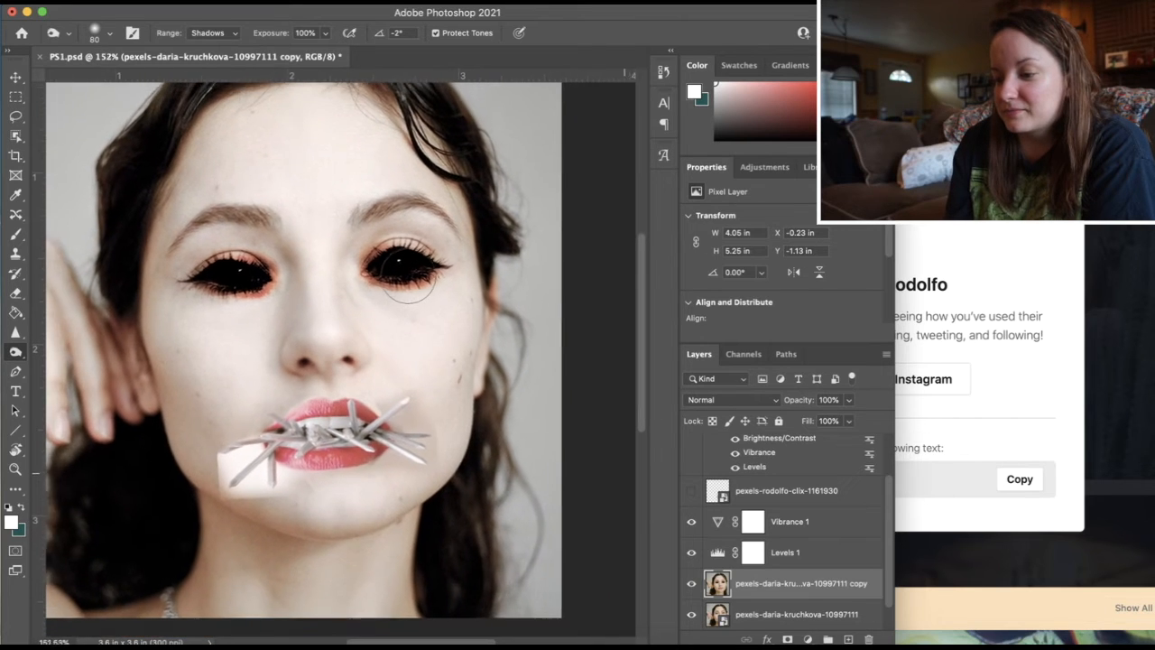
pyautogui.scroll(1, 411, 279)
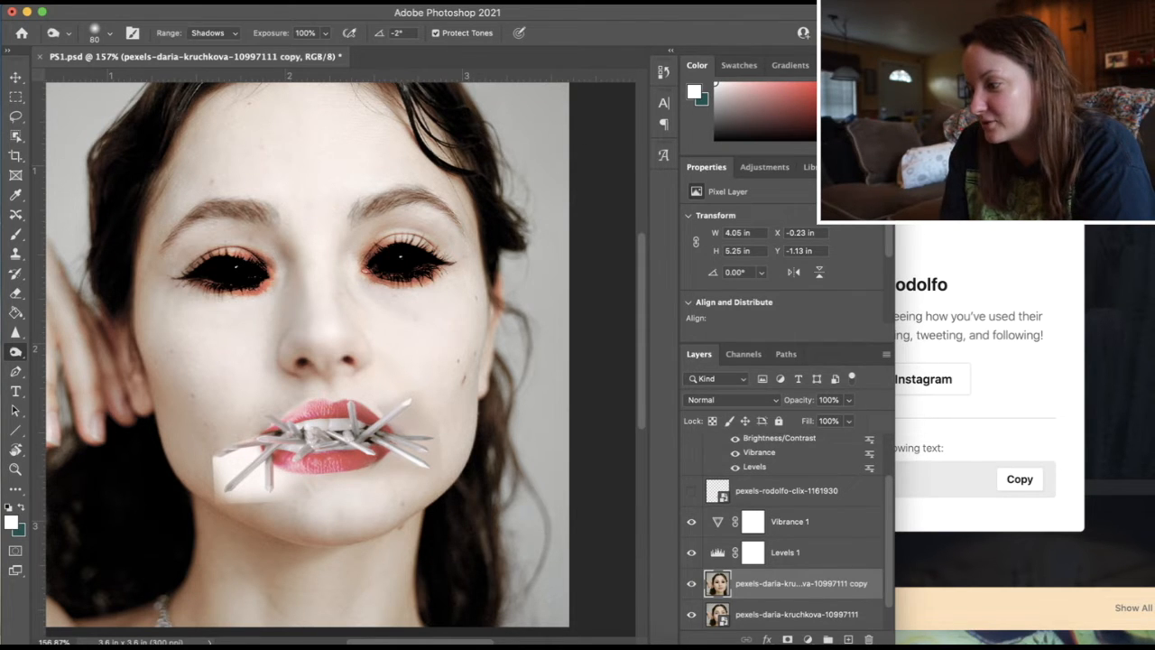
# Switch to the browser and download the Unsplash photo of a nail sticking out of wood from the nail tool results
pyautogui.click(939, 54)
pyautogui.click(794, 21)
pyautogui.moveTo(604, 330)
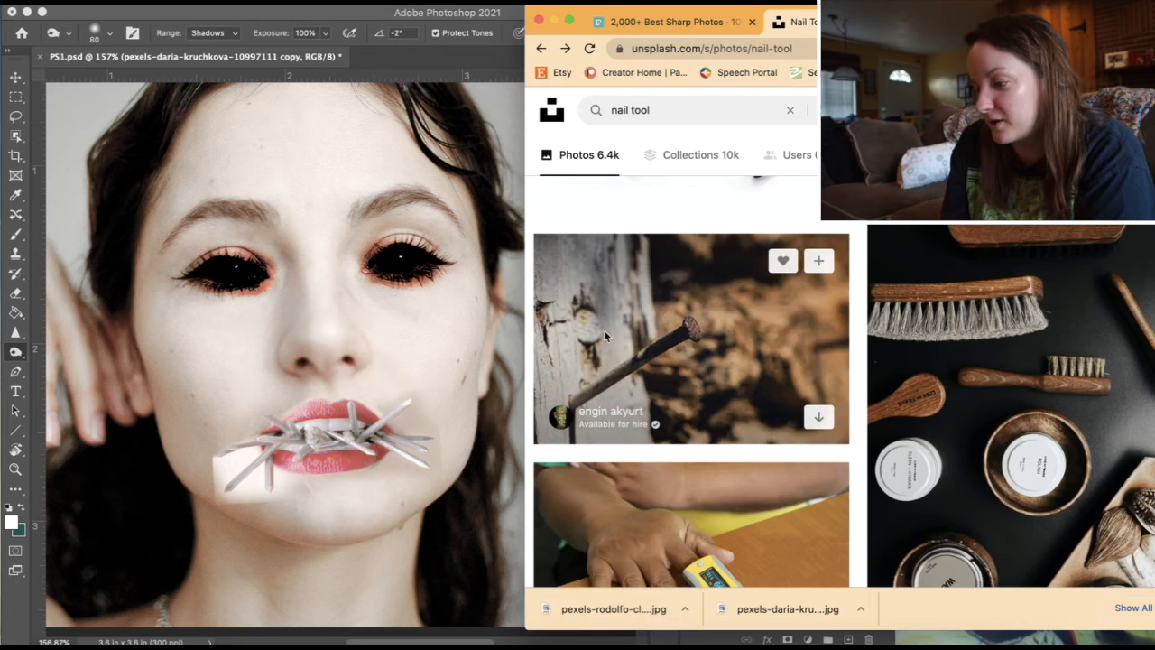
pyautogui.click(818, 417)
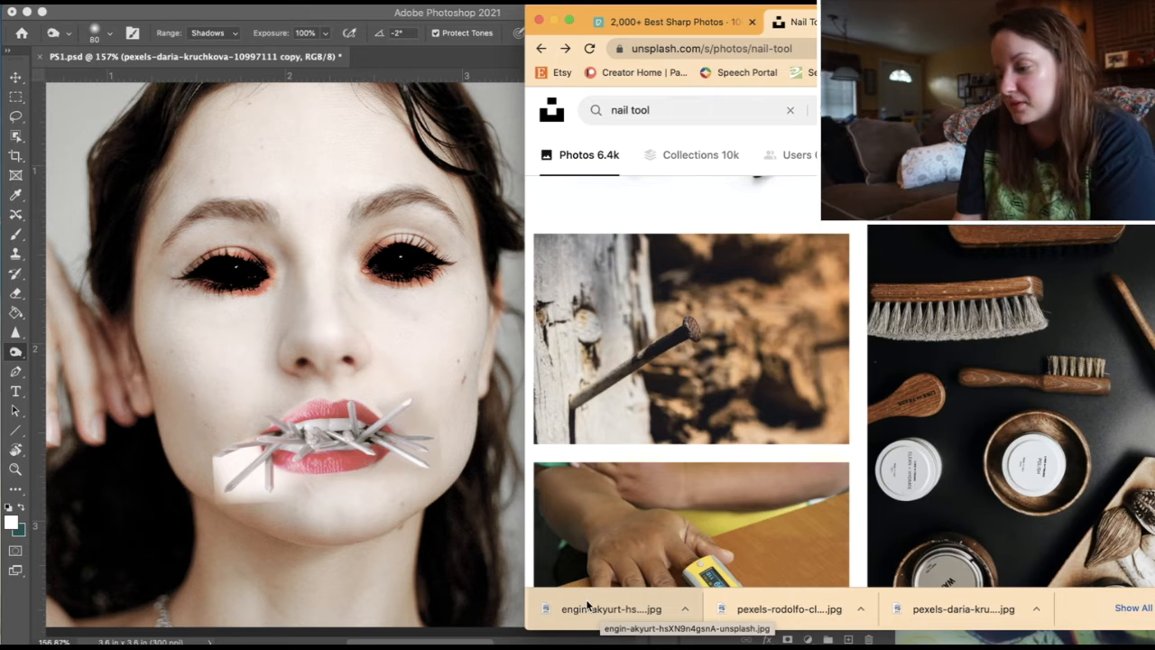
# Place the downloaded nail photo into the Photoshop document and move its layer above all others
pyautogui.click(370, 328)
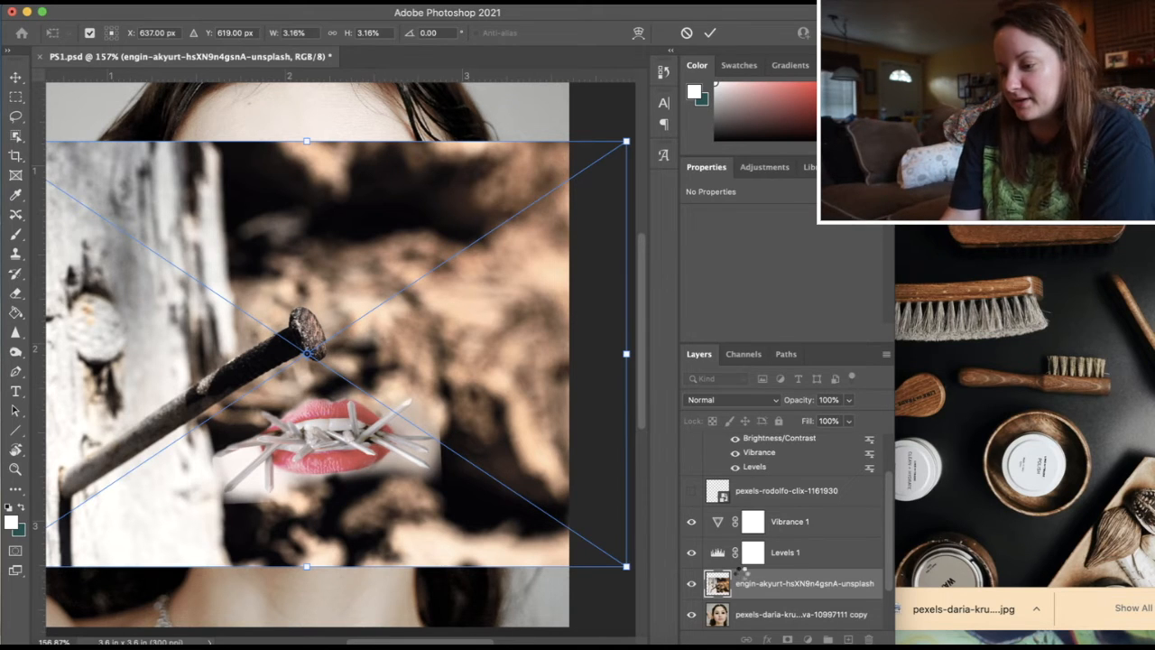
pyautogui.press('Return')
pyautogui.moveTo(712, 584); pyautogui.dragTo(719, 442)
pyautogui.hotkey('ctrl', 't')
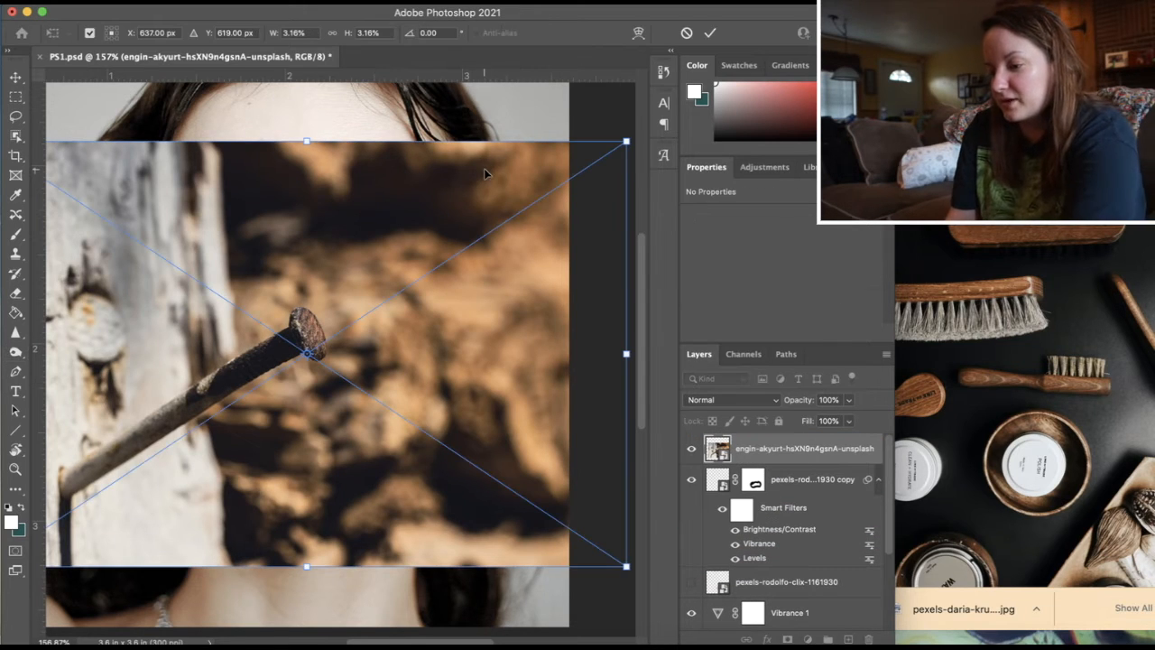
# Scale the nail photo to 1.07%, position it beside the right-hand eye at X 998 px, Y 540 px, and flip it horizontally
pyautogui.moveTo(626, 140); pyautogui.dragTo(312, 344)
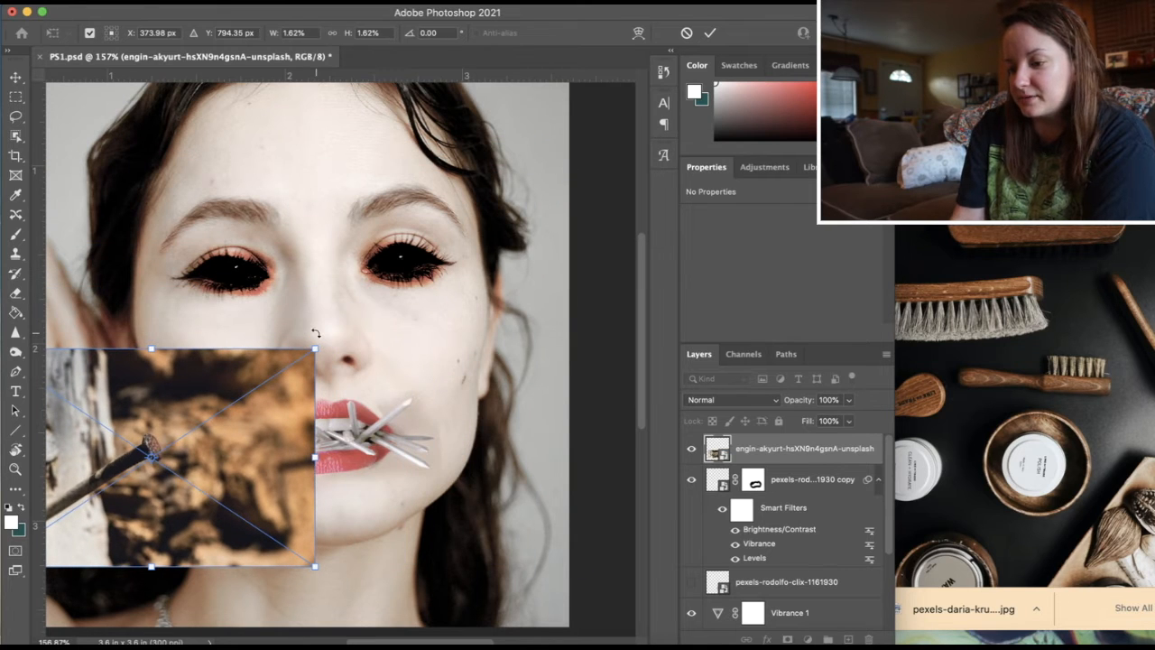
pyautogui.moveTo(217, 381); pyautogui.dragTo(431, 280)
pyautogui.scroll(-3, 432, 280)
pyautogui.scroll(-2, 433, 285)
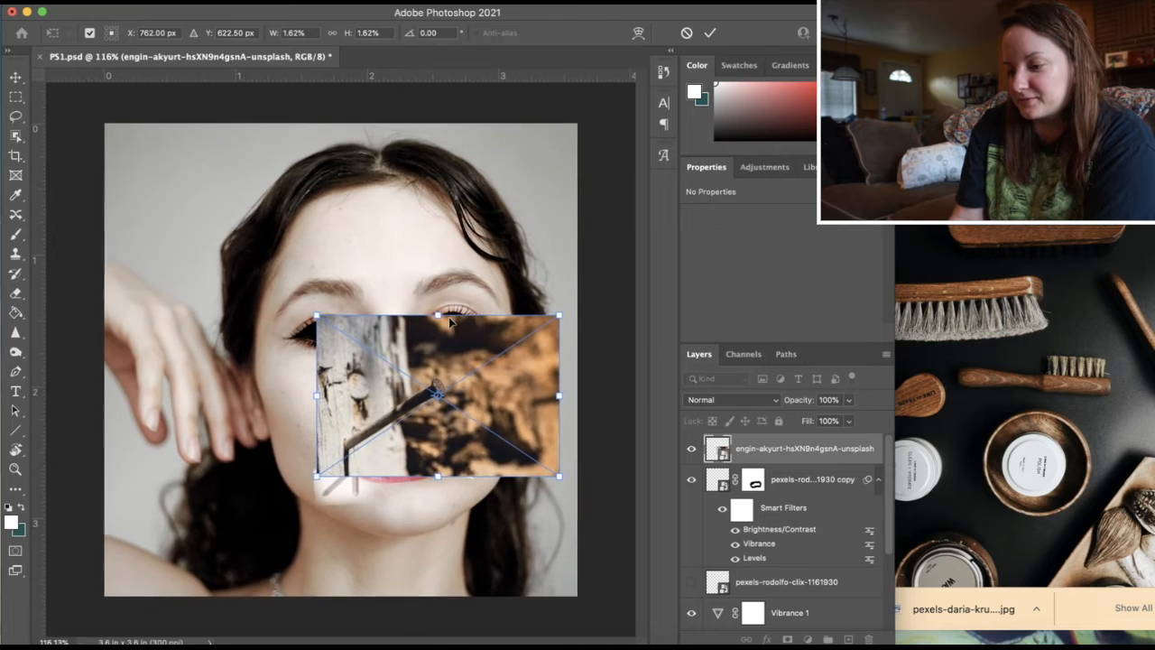
pyautogui.moveTo(471, 348); pyautogui.dragTo(517, 174)
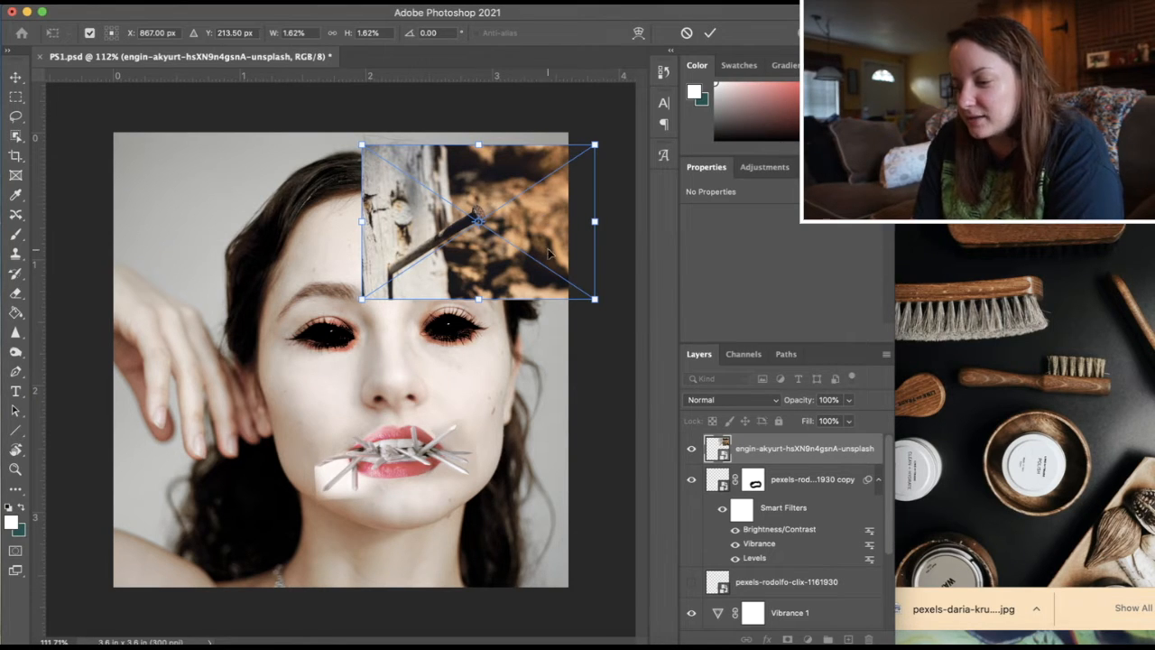
pyautogui.moveTo(538, 225); pyautogui.dragTo(517, 348)
pyautogui.moveTo(582, 262); pyautogui.dragTo(508, 316)
pyautogui.moveTo(467, 367); pyautogui.dragTo(577, 359)
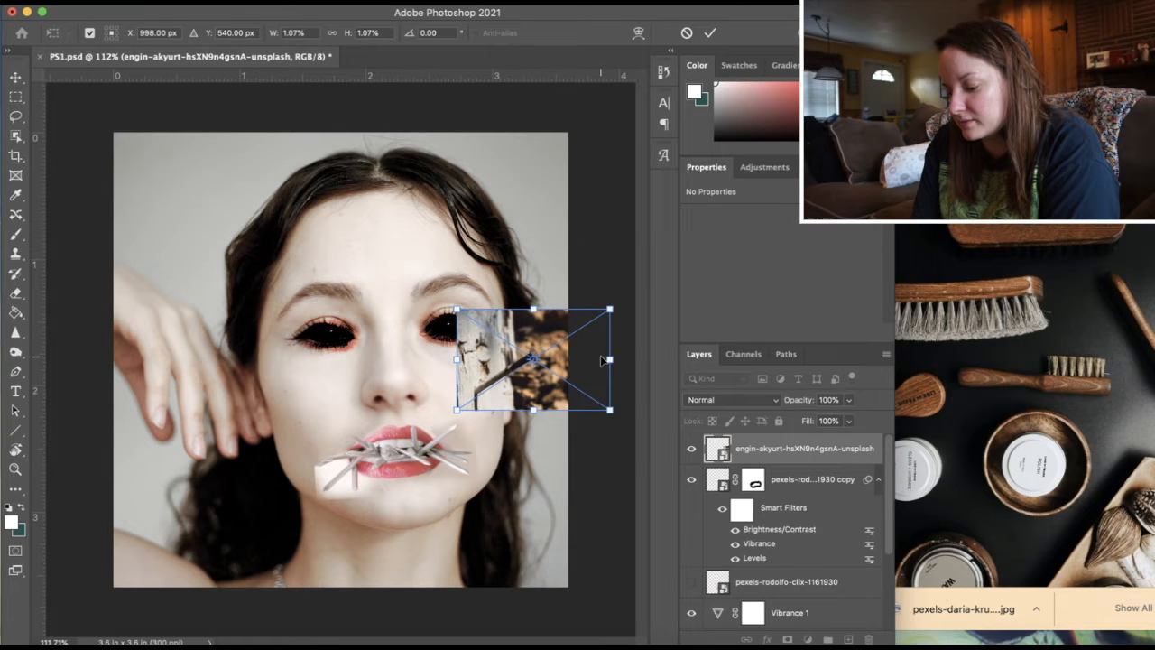
pyautogui.rightClick(564, 359)
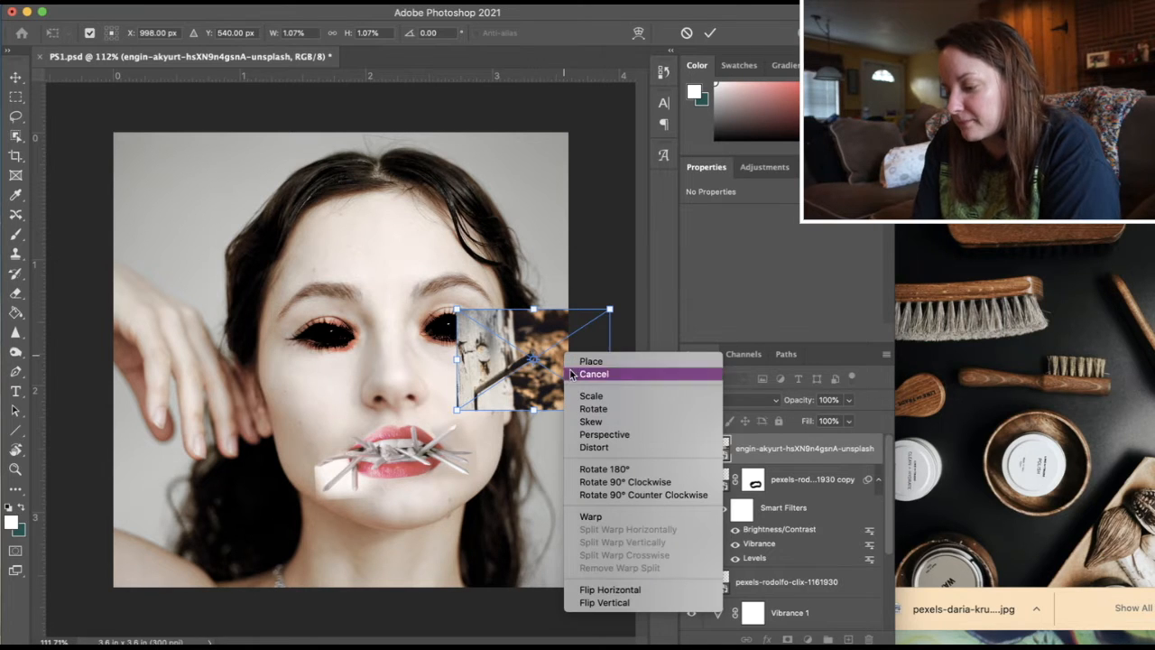
pyautogui.click(597, 590)
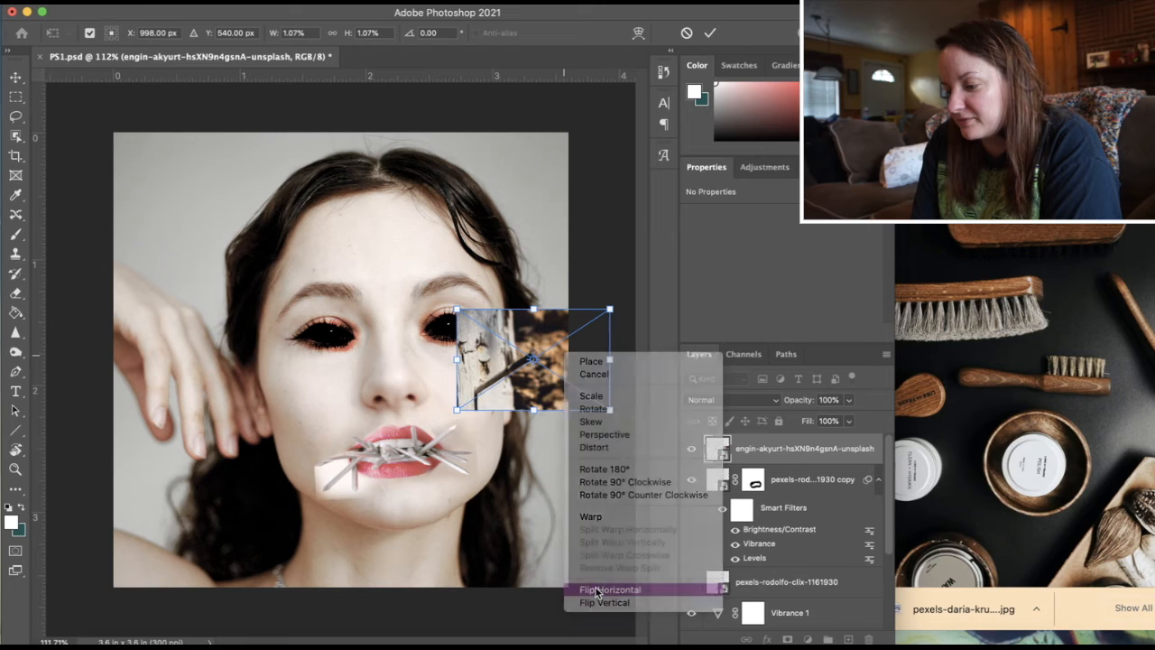
# Move the flipped nail photo beside the eye nearest the hand, at X 257 px, Y 494 px, and apply the transform
pyautogui.moveTo(570, 355); pyautogui.dragTo(260, 334)
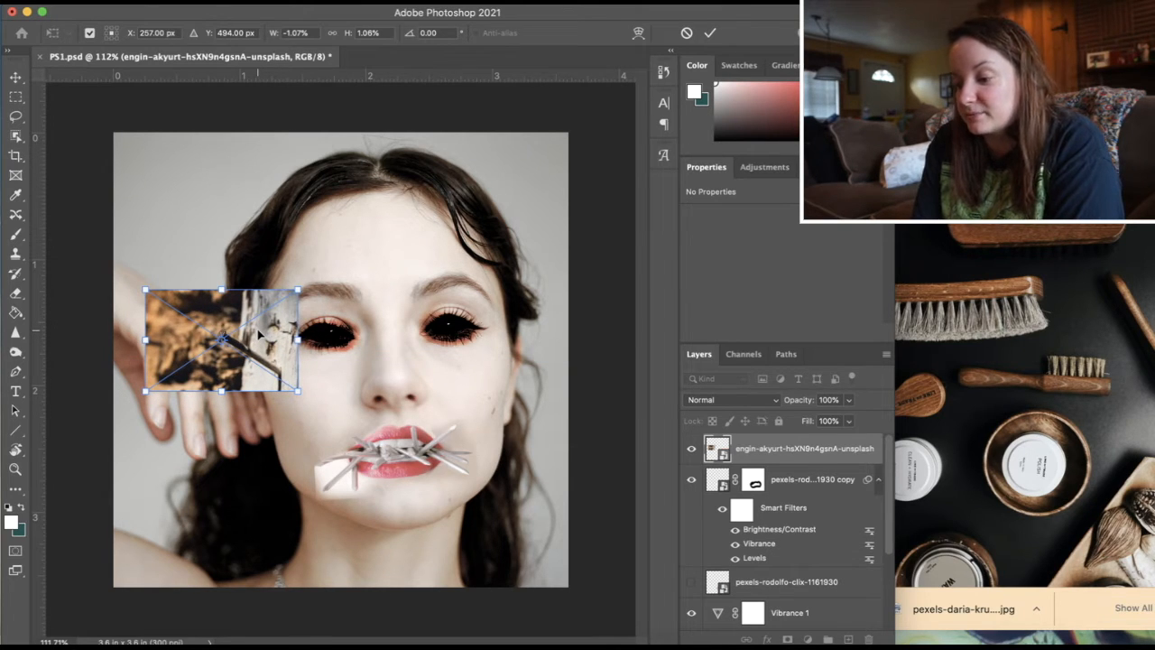
pyautogui.press('Return')
pyautogui.press('o')
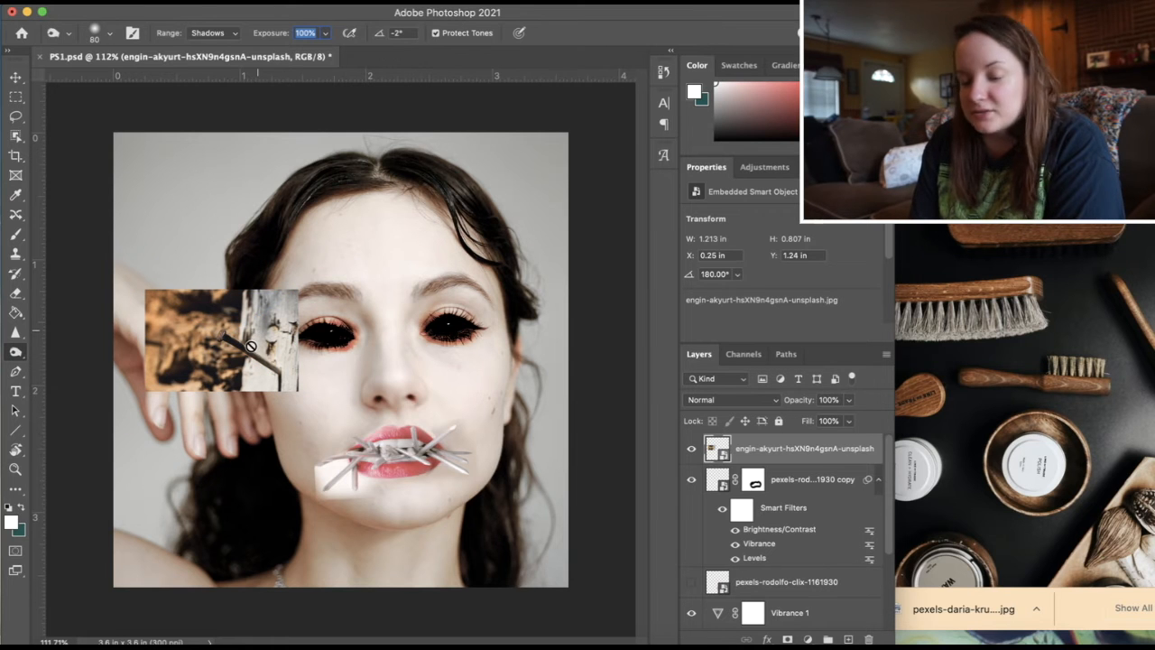
# Select the nail, from its head to where it enters the wood, with a tight Polygonal Lasso outline
pyautogui.scroll(5, 251, 343)
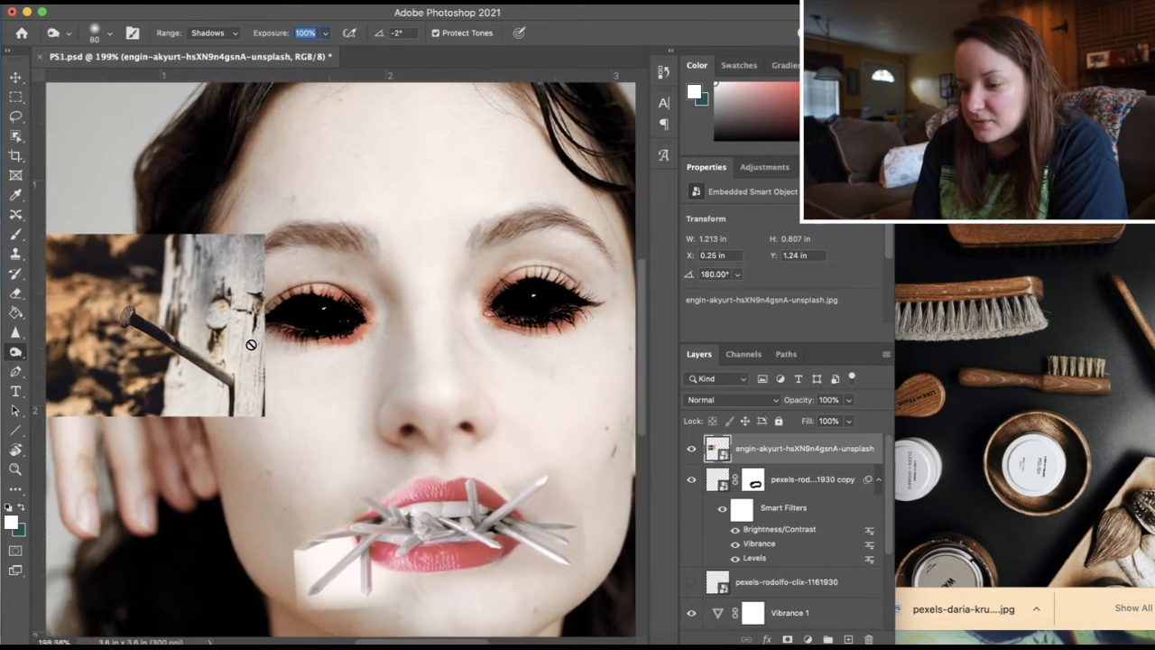
pyautogui.scroll(2, 251, 344)
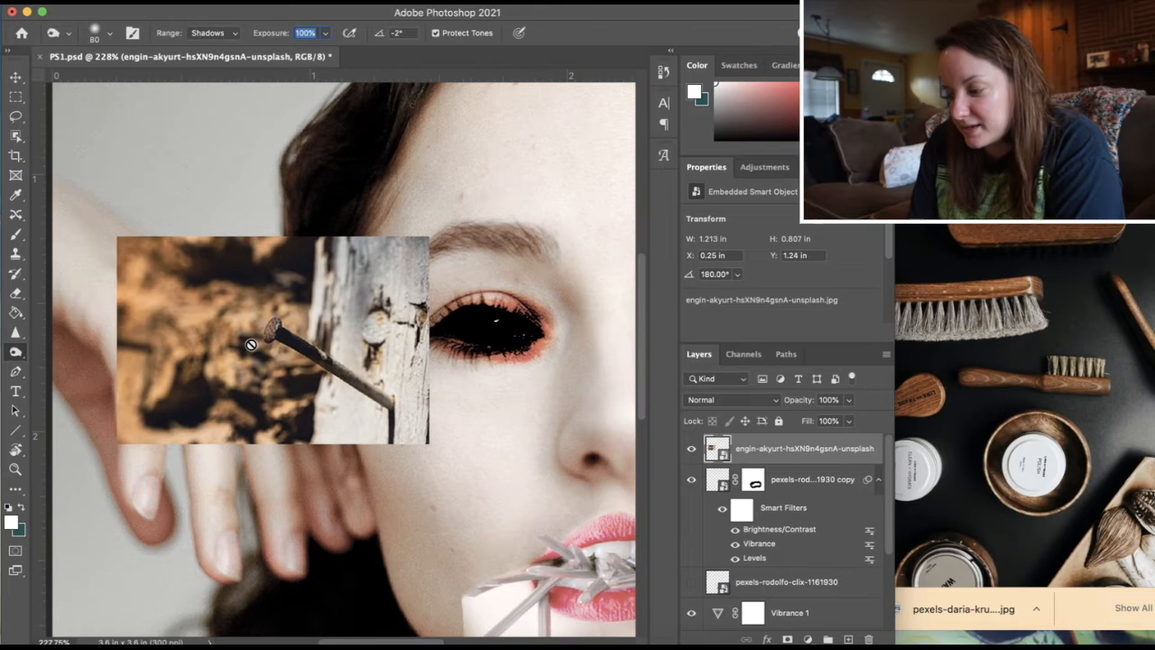
pyautogui.click(16, 116)
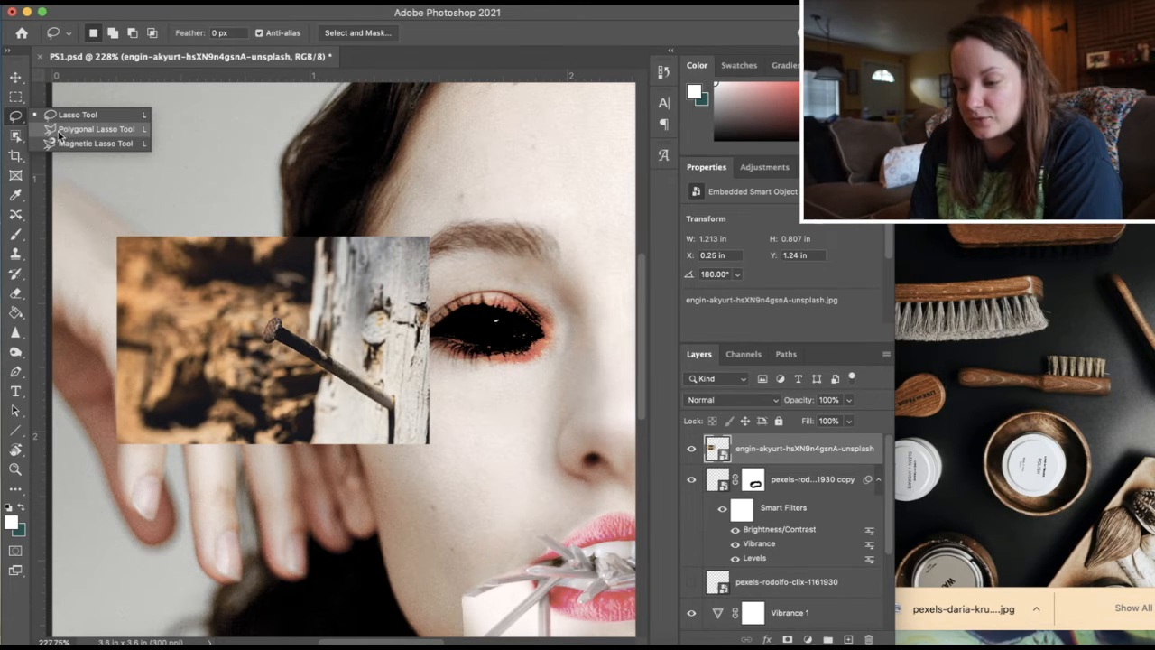
pyautogui.click(60, 136)
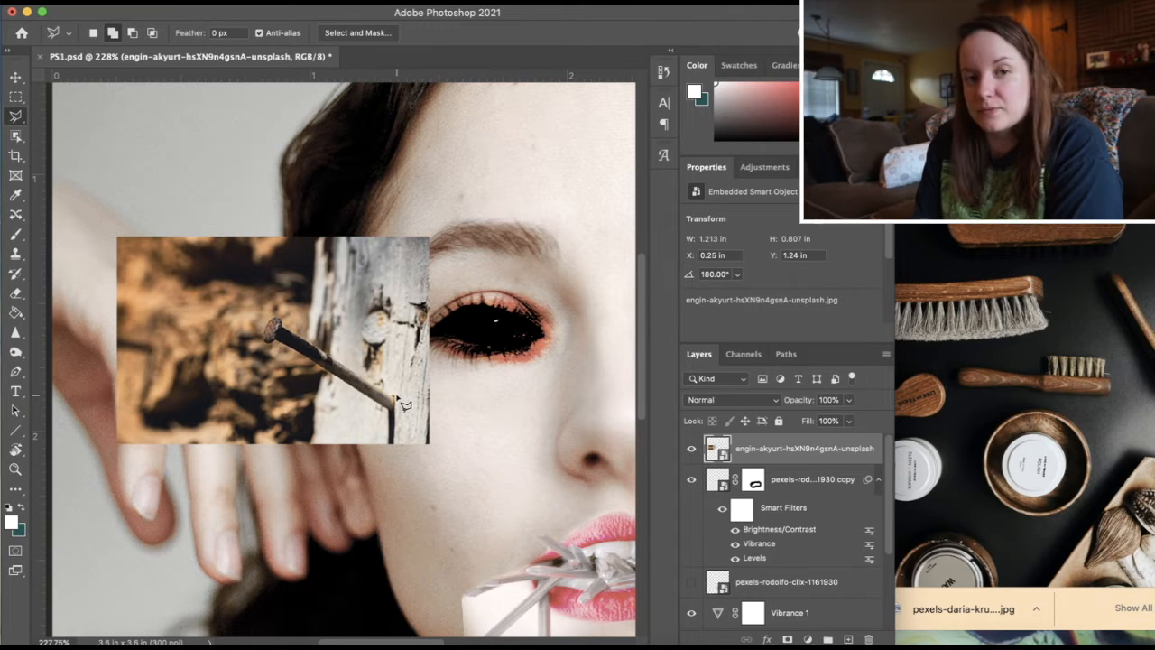
pyautogui.scroll(1, 401, 403)
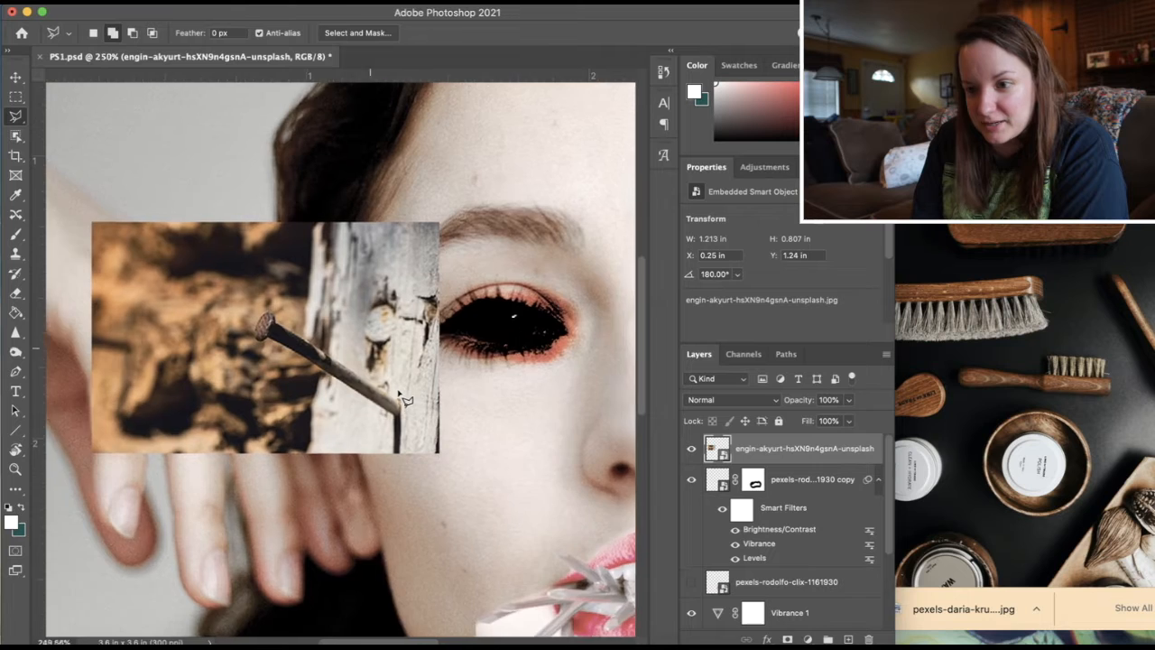
pyautogui.scroll(6, 402, 403)
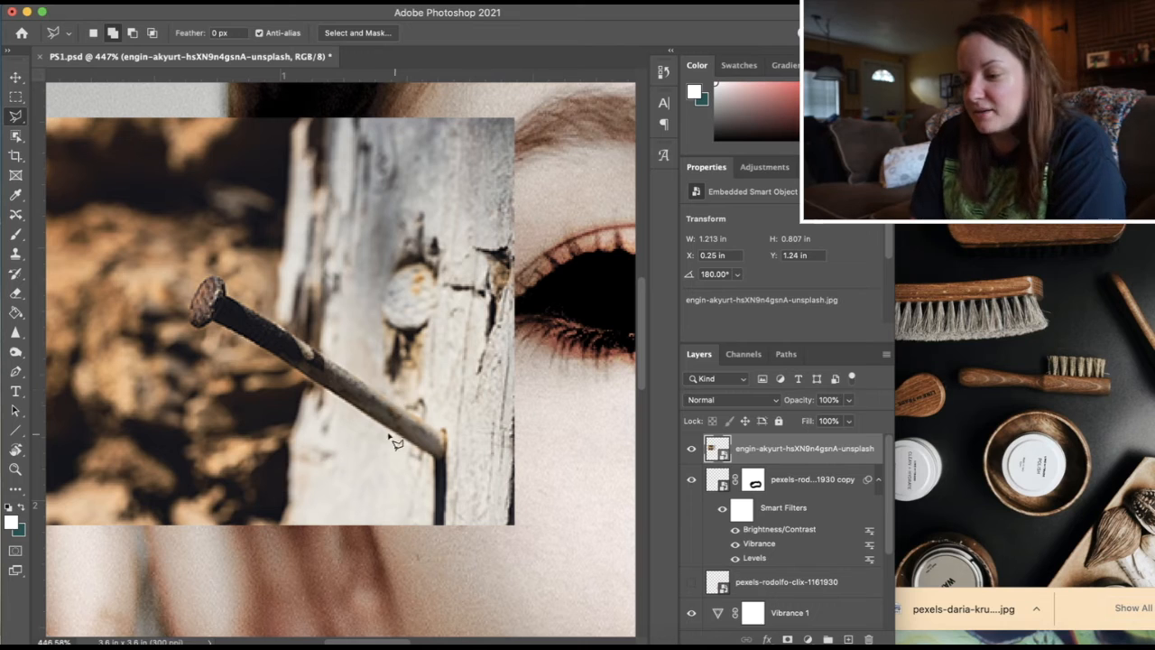
pyautogui.click(234, 306)
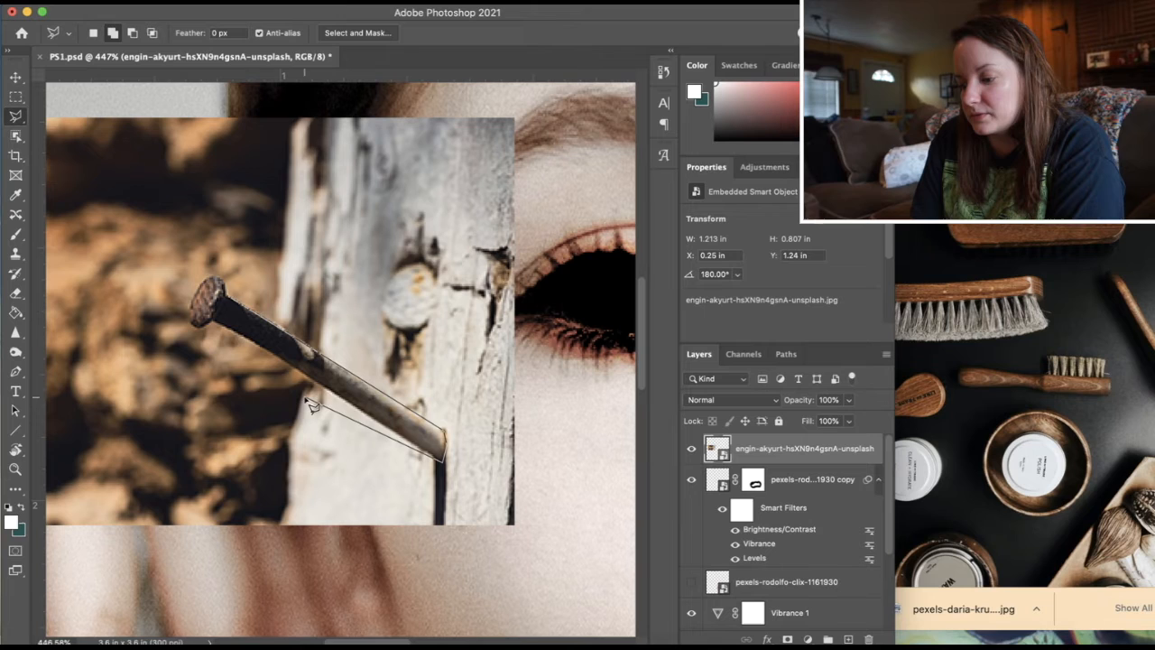
pyautogui.click(202, 321)
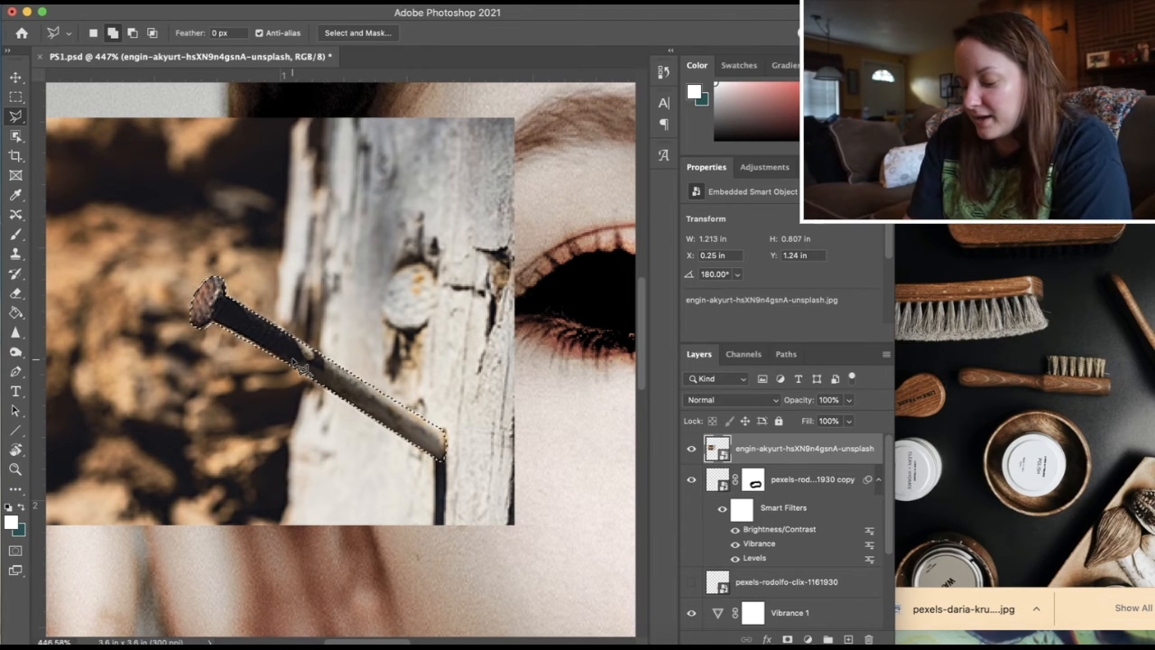
# Copy the selected nail to its own layer and hide the engin-akyurt photo layer
pyautogui.press('super+j')
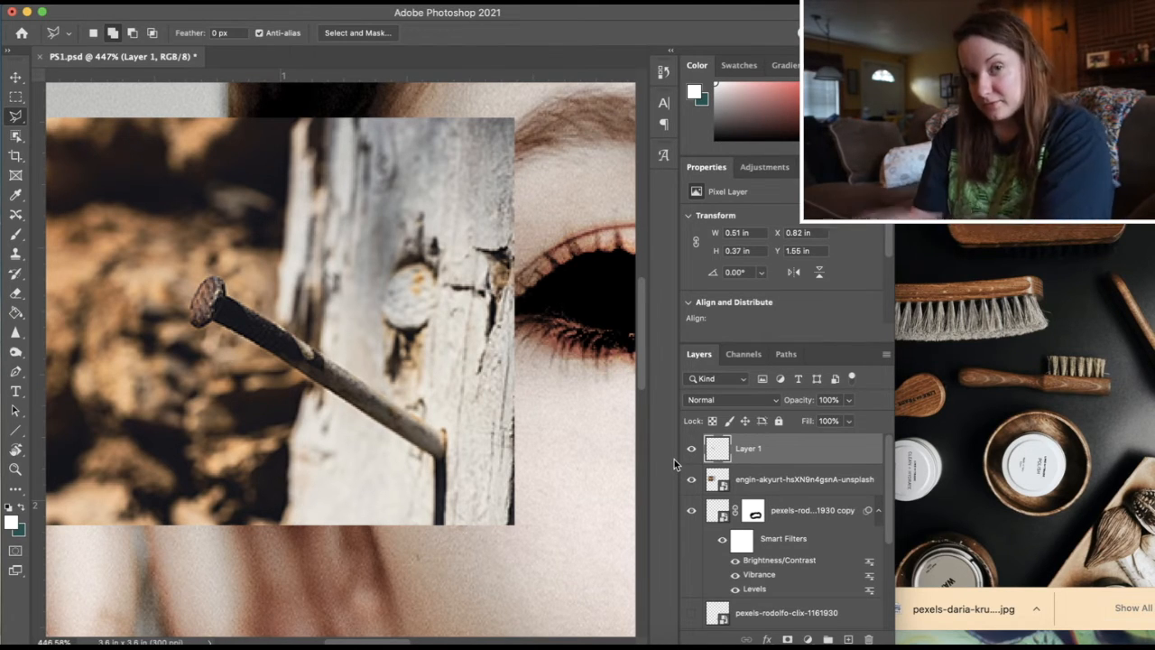
pyautogui.click(691, 480)
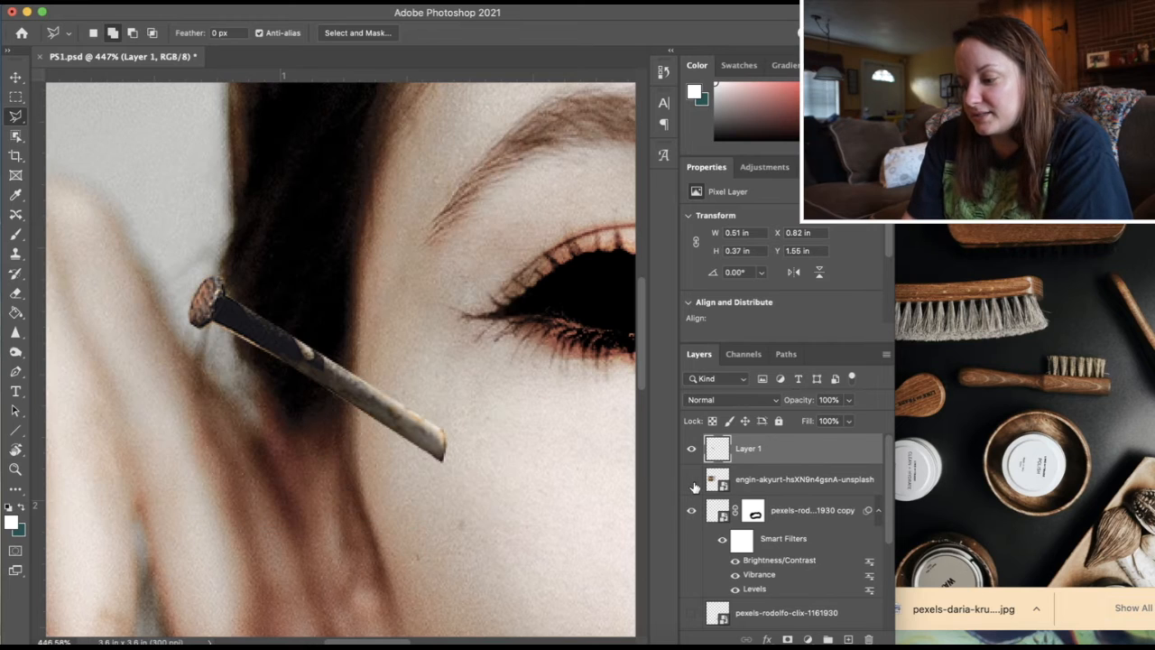
pyautogui.click(712, 483)
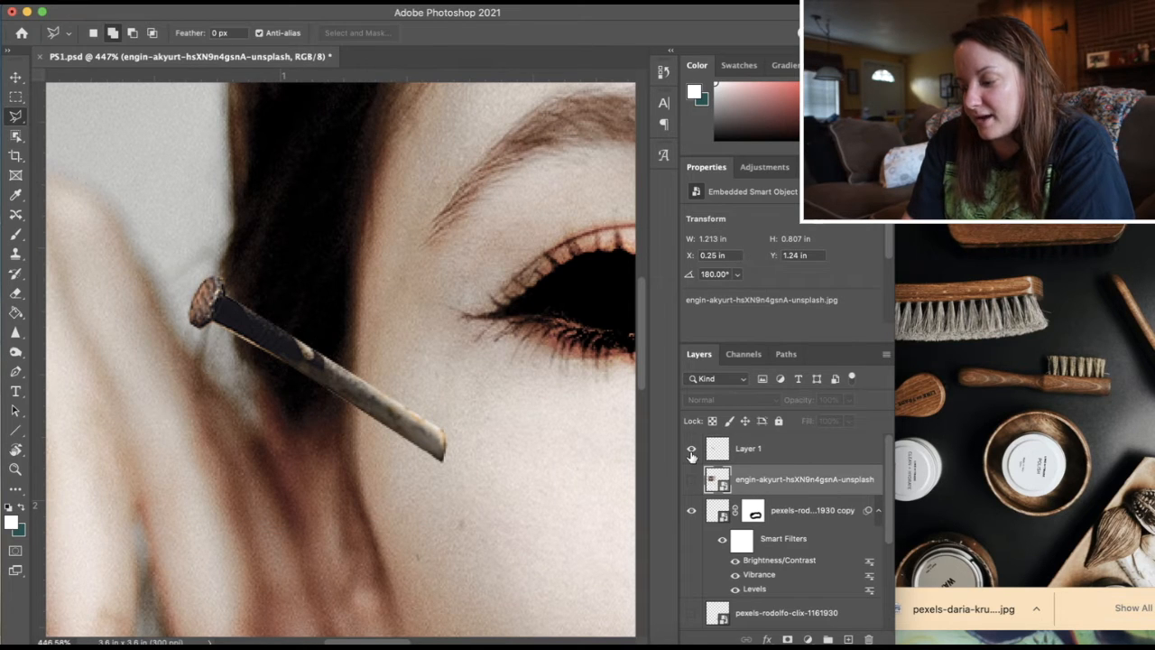
# Enlarge the cut-out nail on Layer 1 to about 0.72 x 0.52 in and move it down so its tip rests on the cheek
pyautogui.scroll(-6, 437, 420)
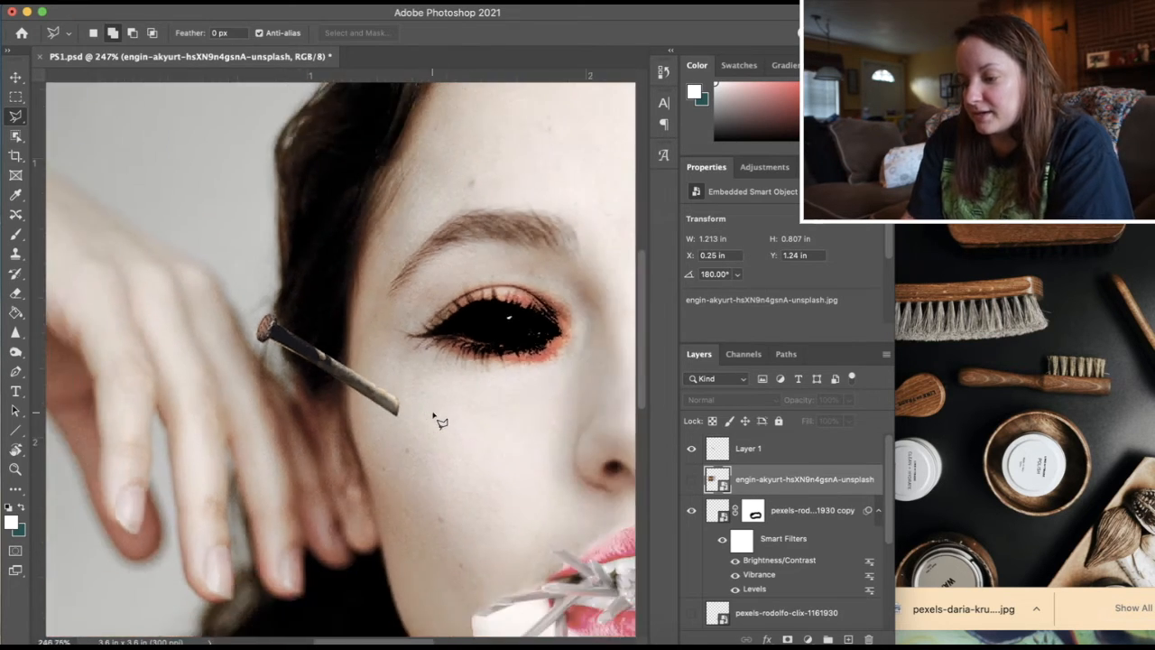
pyautogui.scroll(-1, 438, 420)
pyautogui.scroll(3, 438, 419)
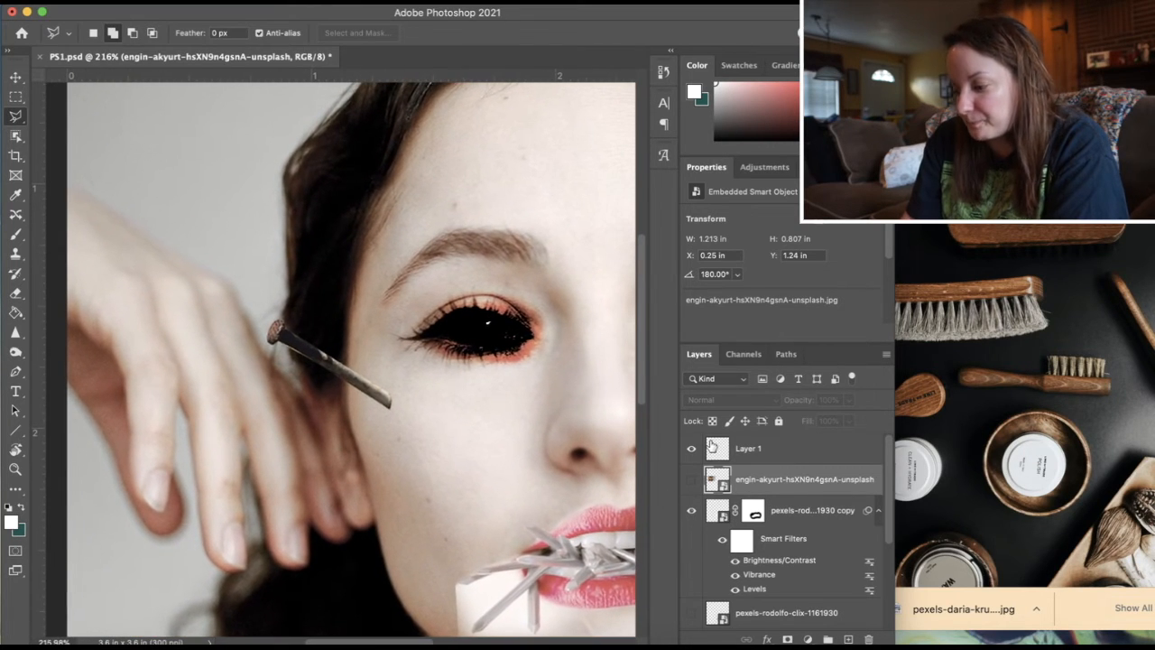
pyautogui.click(715, 447)
pyautogui.press('super+t')
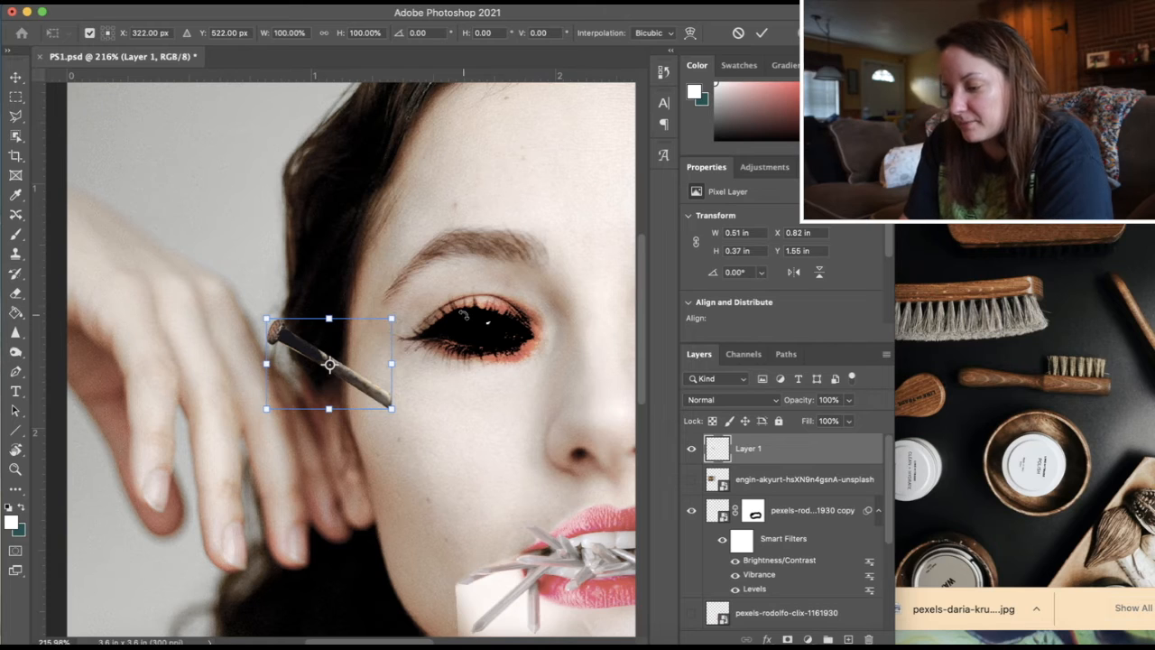
pyautogui.scroll(-5, 465, 314)
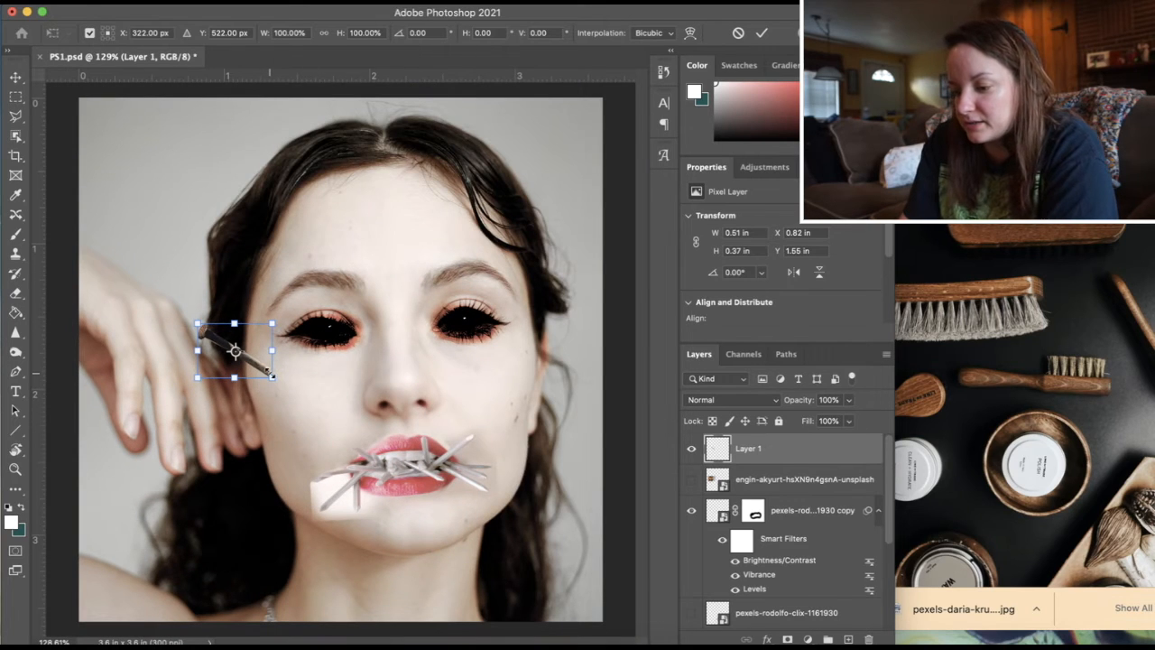
pyautogui.moveTo(272, 375); pyautogui.dragTo(261, 432)
pyautogui.press('Return')
pyautogui.press('l')
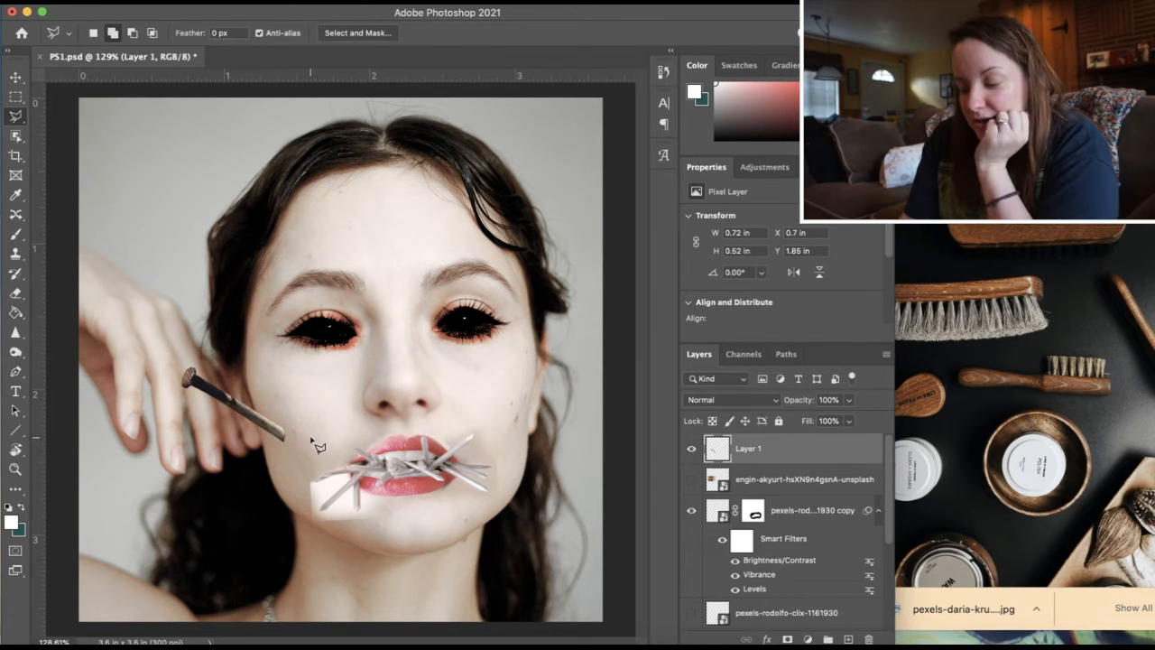
# Switch to the browser, open the Pexels home page and search for wounds
pyautogui.scroll(5, 298, 449)
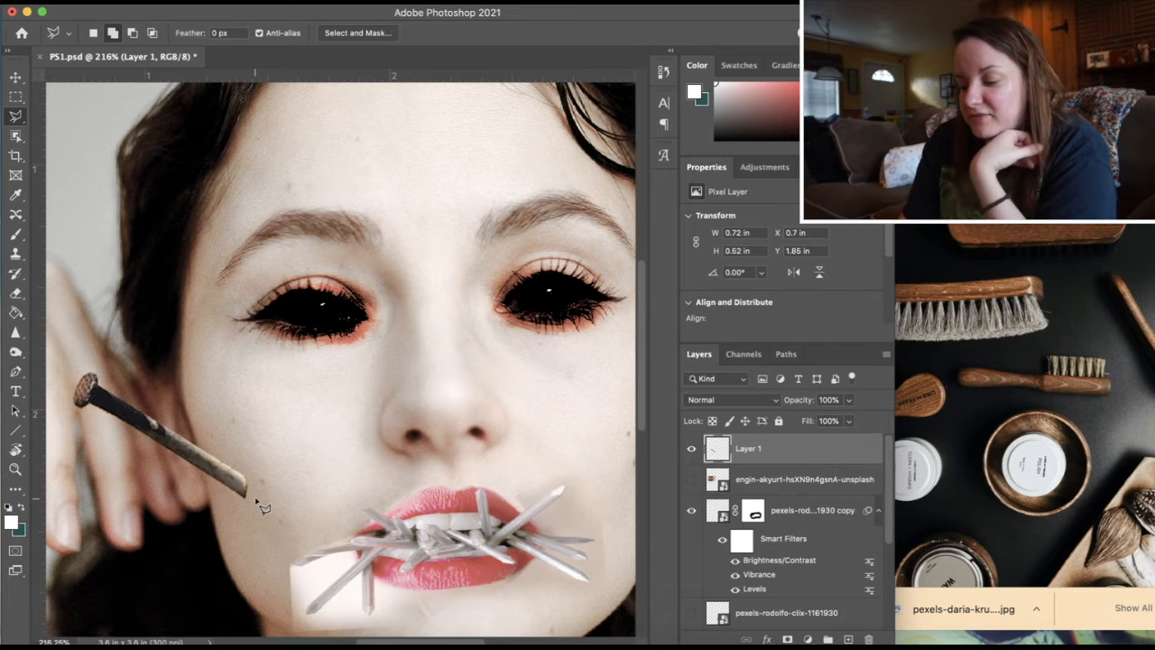
pyautogui.press('super+Tab')
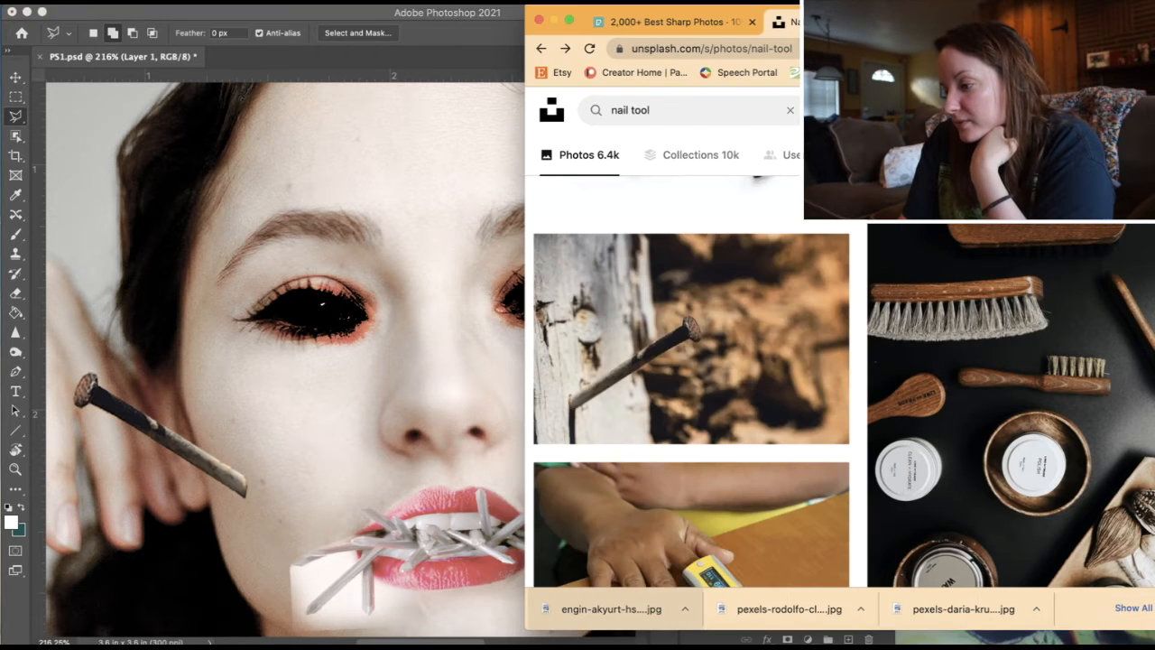
pyautogui.tripleClick(725, 114)
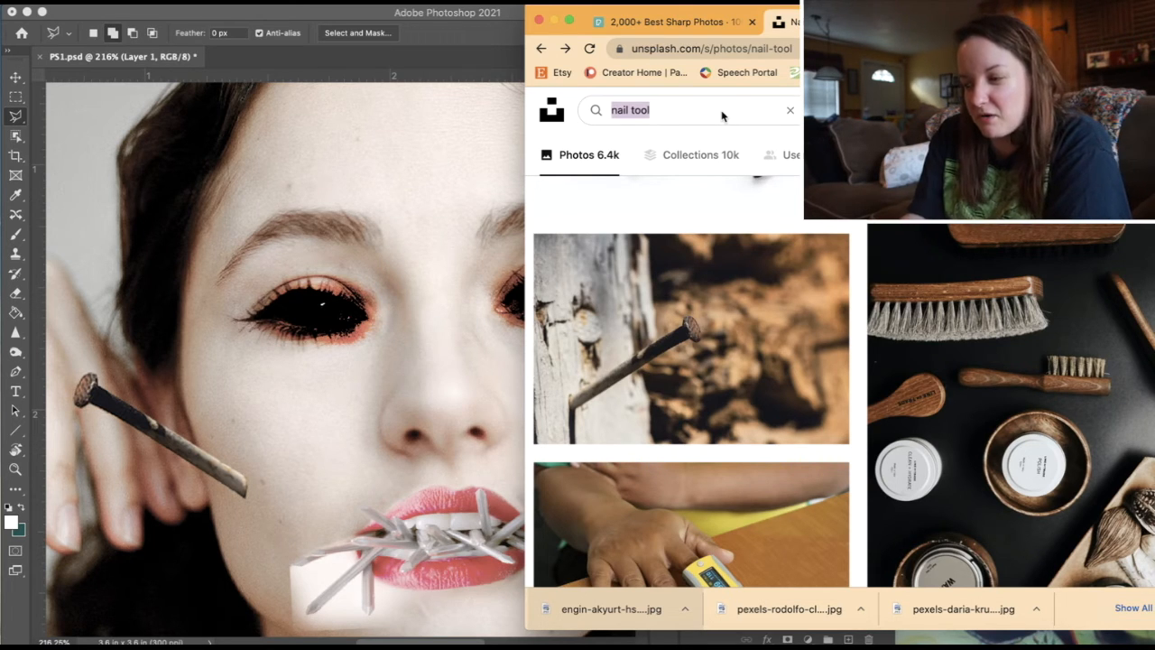
pyautogui.click(697, 22)
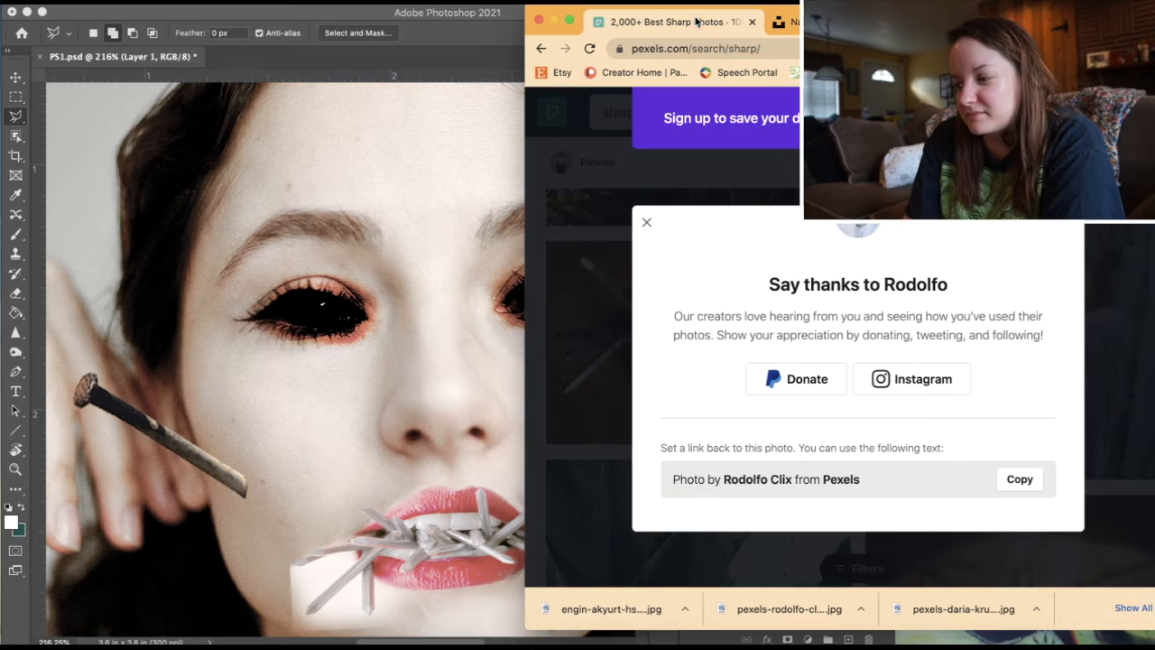
pyautogui.click(637, 133)
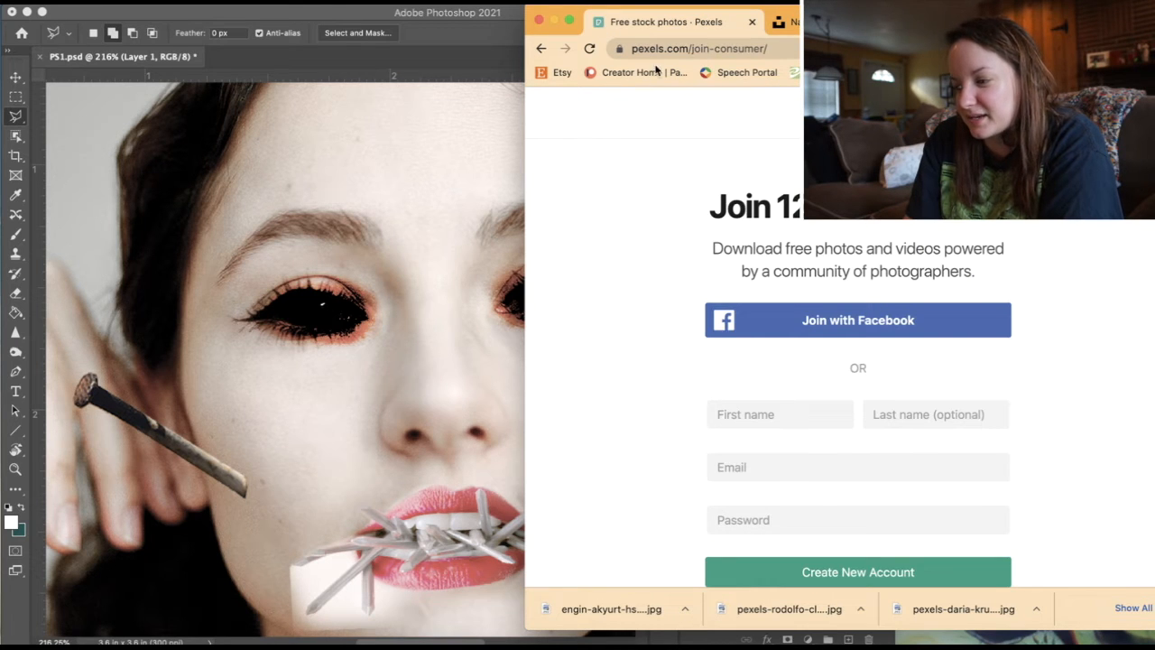
pyautogui.click(661, 50)
pyautogui.write('pe')
pyautogui.press('Return')
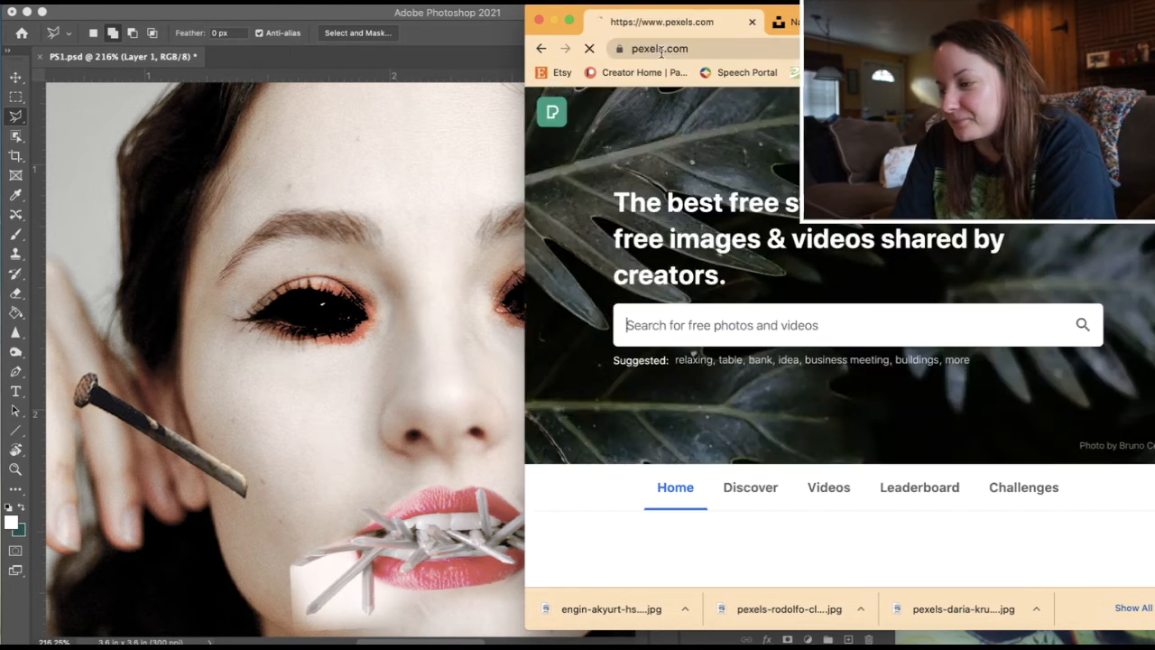
pyautogui.click(695, 327)
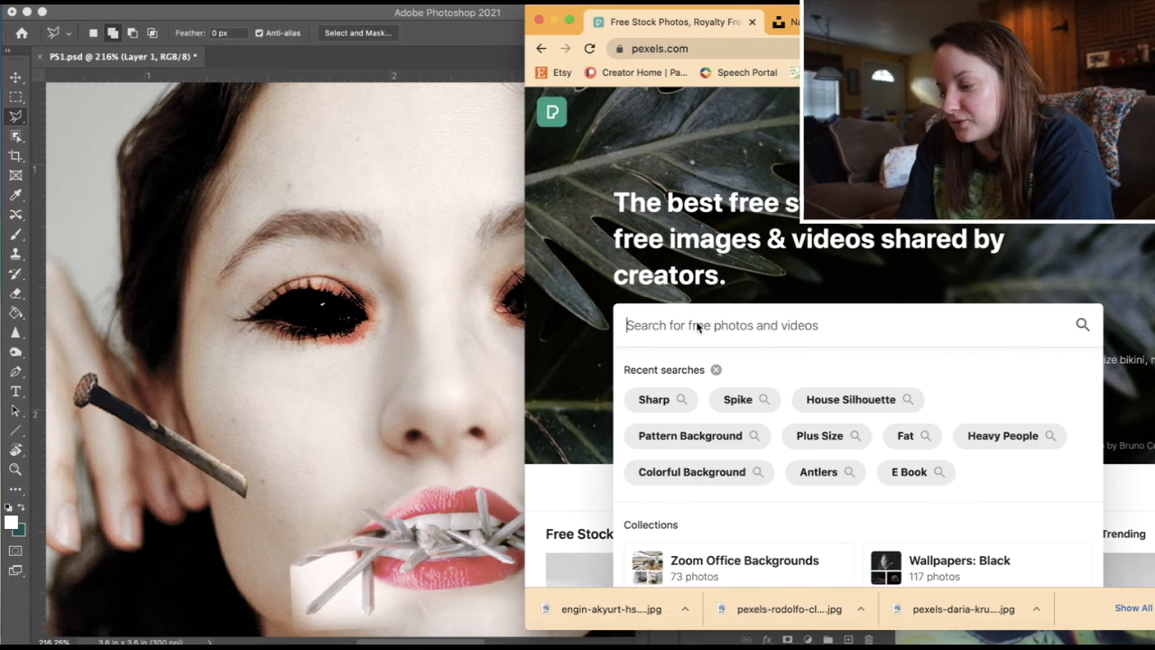
pyautogui.write('wounds')
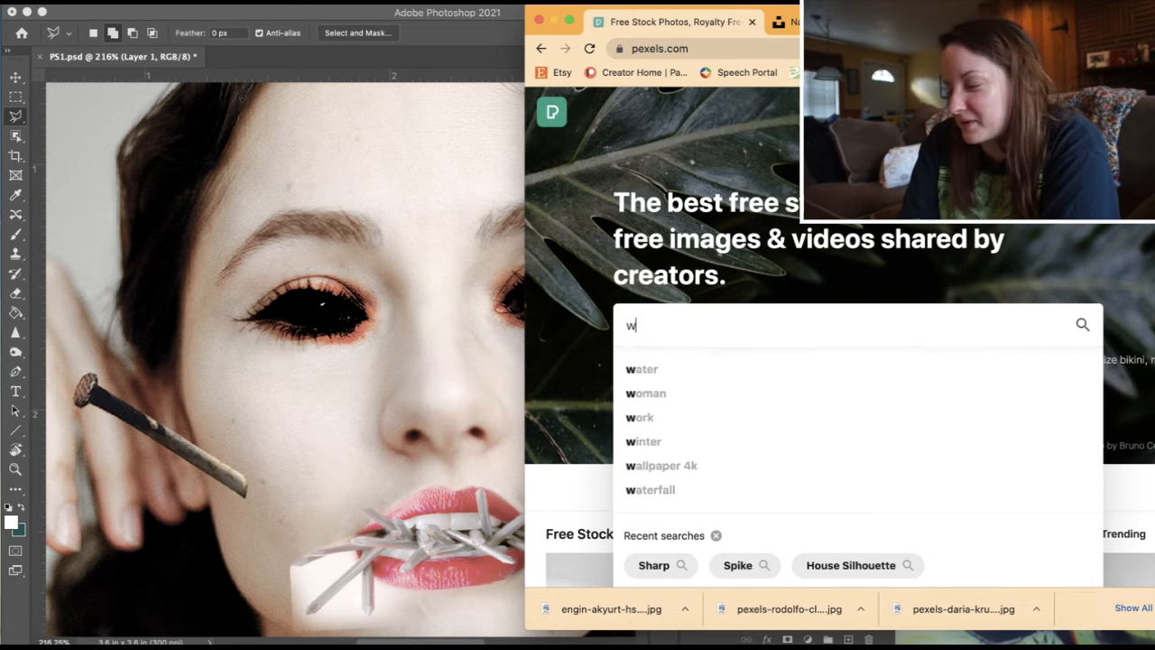
pyautogui.press('Return')
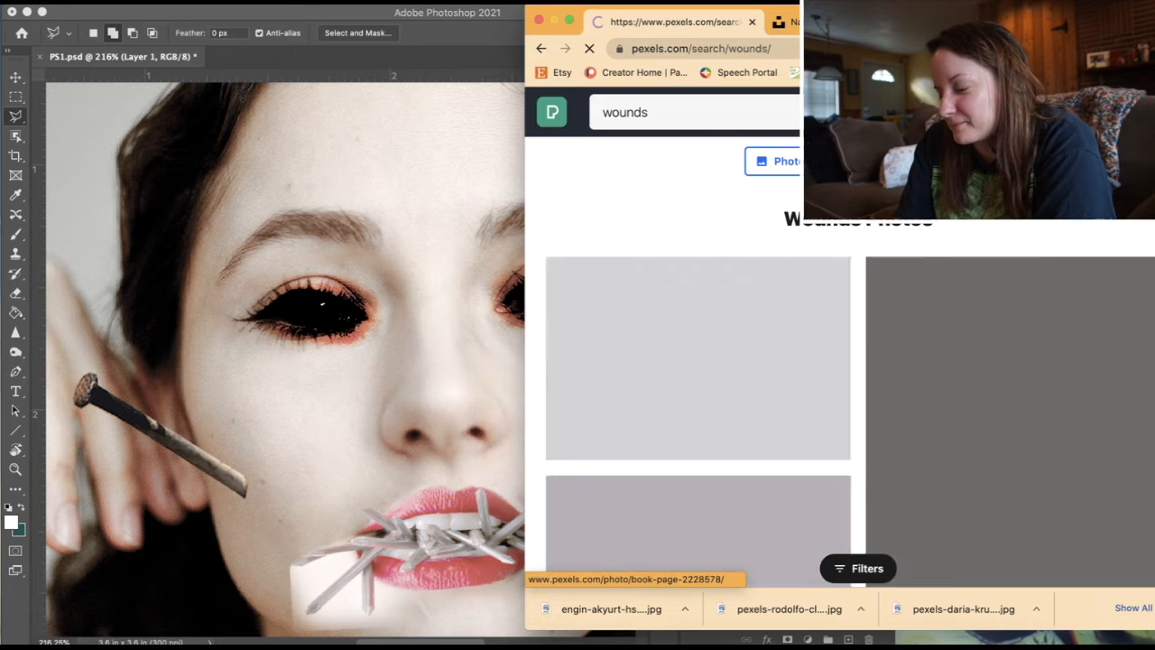
# Download the Wounded Knuckles photo from the results and place it into the Photoshop document at its default size
pyautogui.scroll(-3, 698, 271)
pyautogui.scroll(-10, 697, 361)
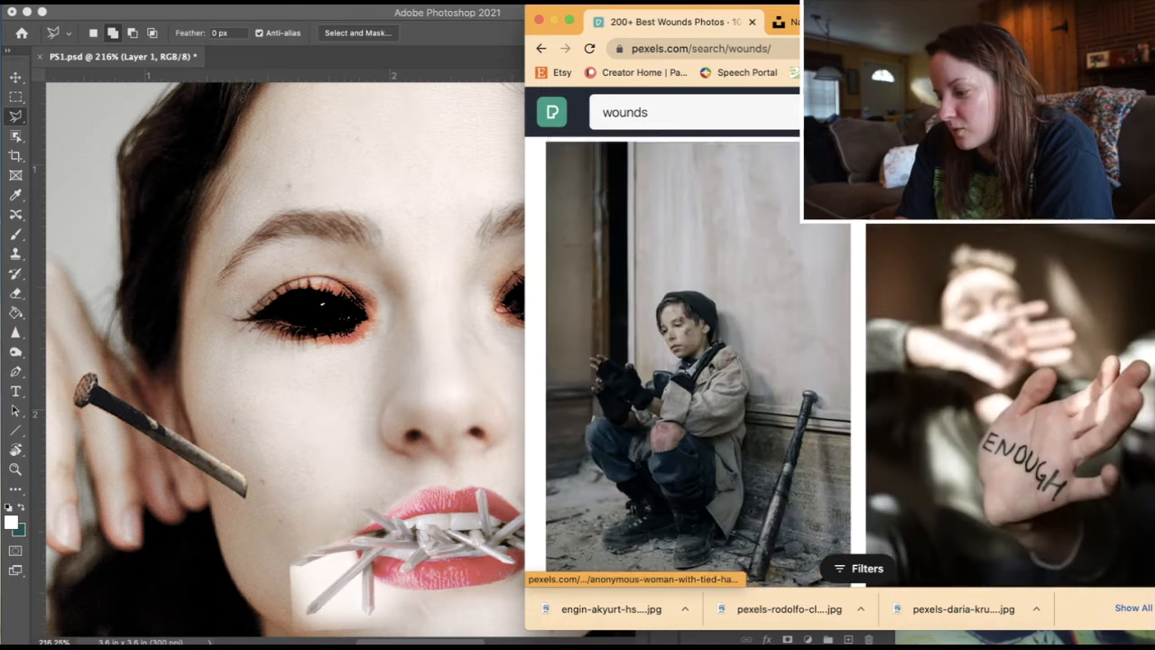
pyautogui.scroll(-10, 697, 406)
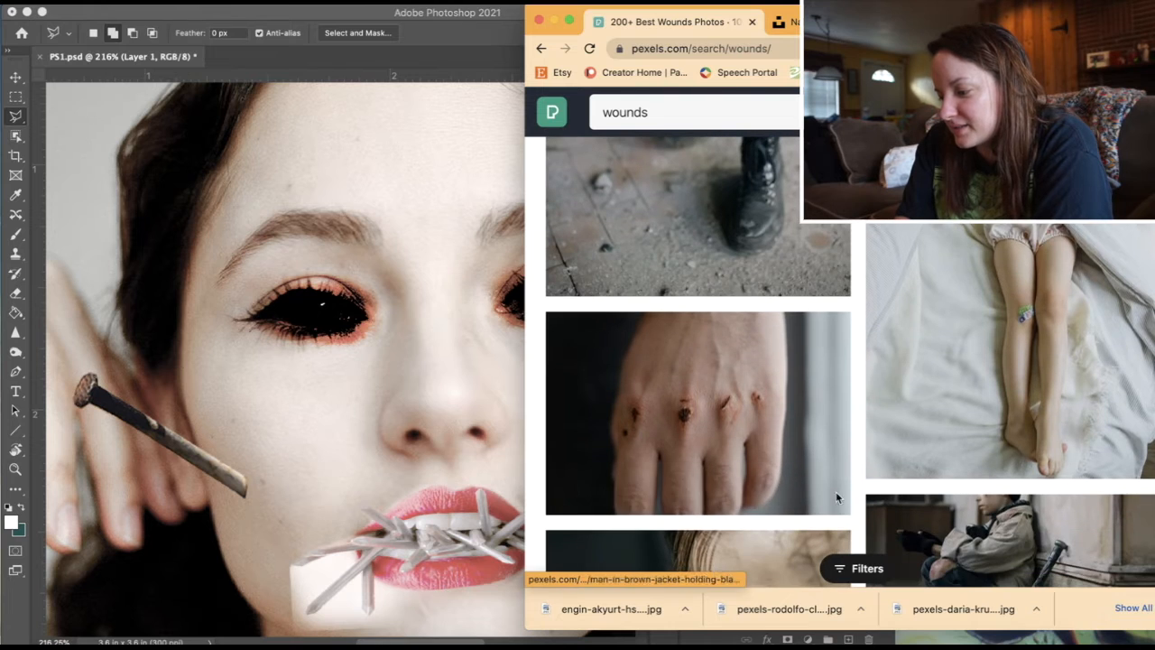
pyautogui.click(727, 410)
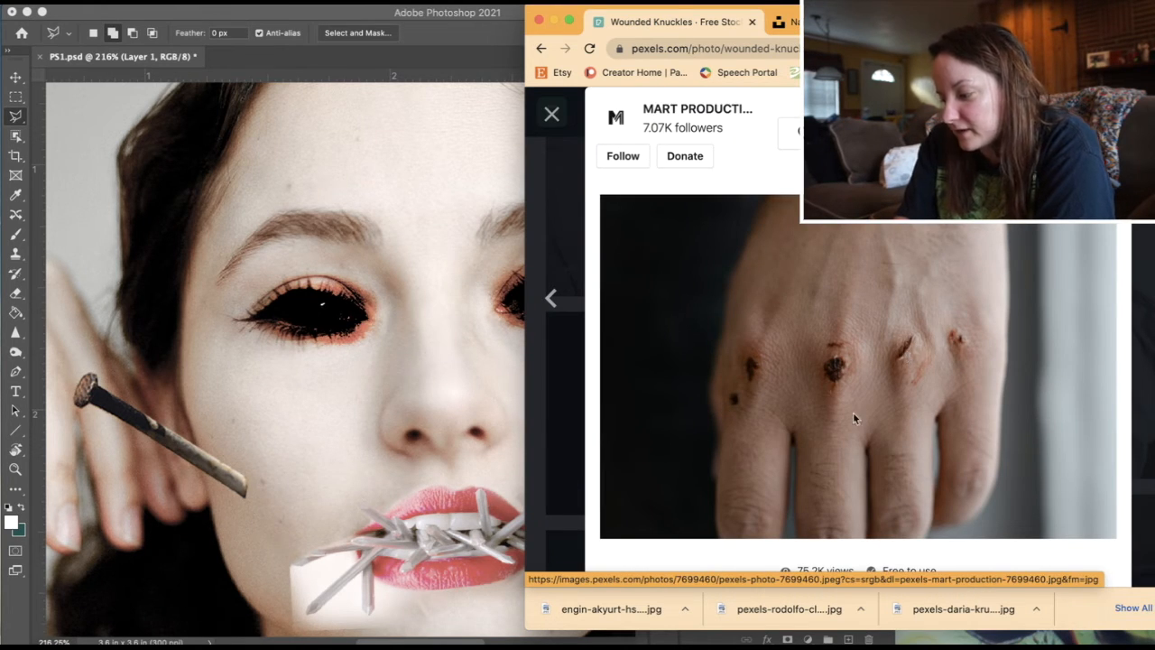
pyautogui.scroll(-2, 733, 417)
pyautogui.scroll(3, 727, 414)
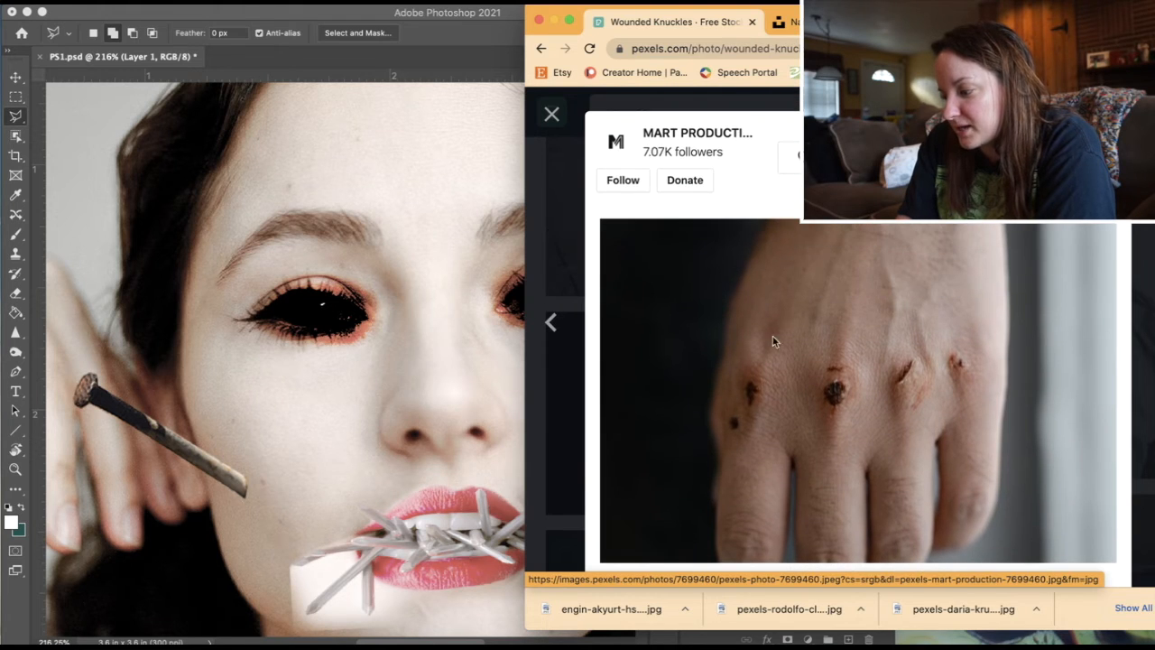
pyautogui.click(726, 411)
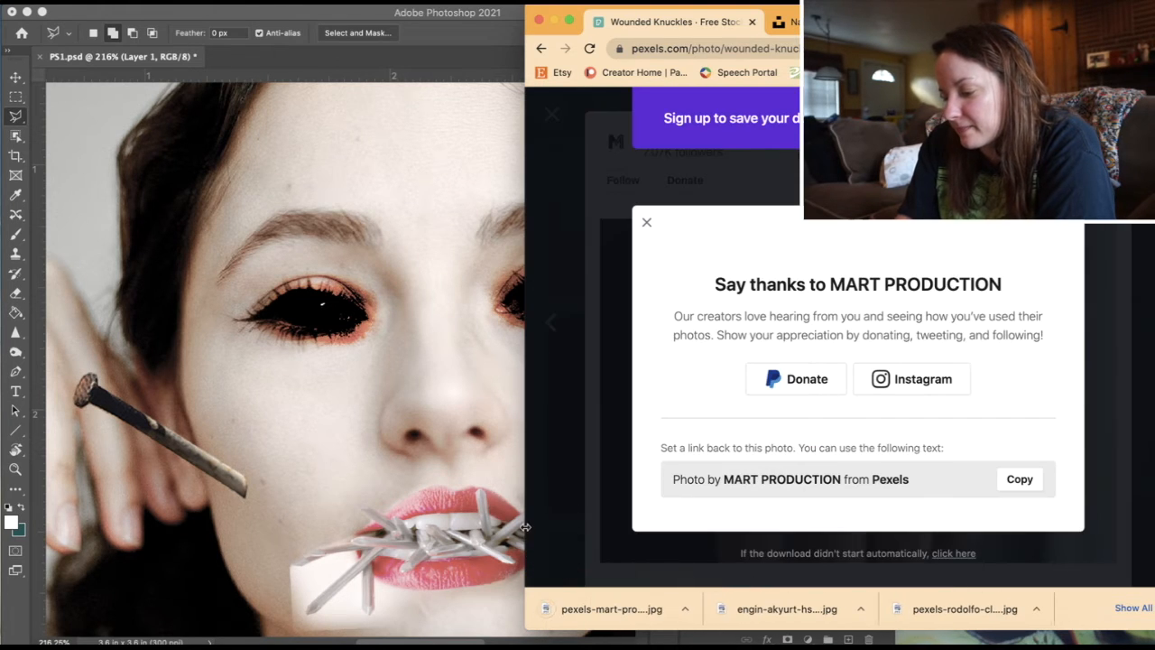
pyautogui.moveTo(598, 609); pyautogui.dragTo(330, 472)
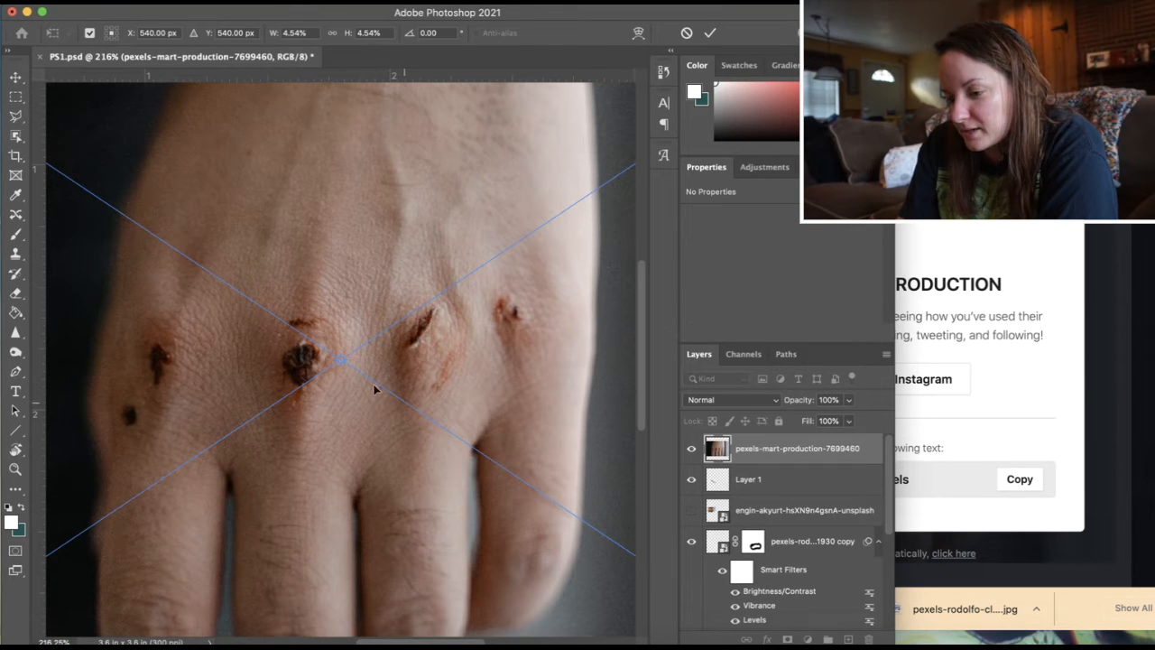
pyautogui.press('Return')
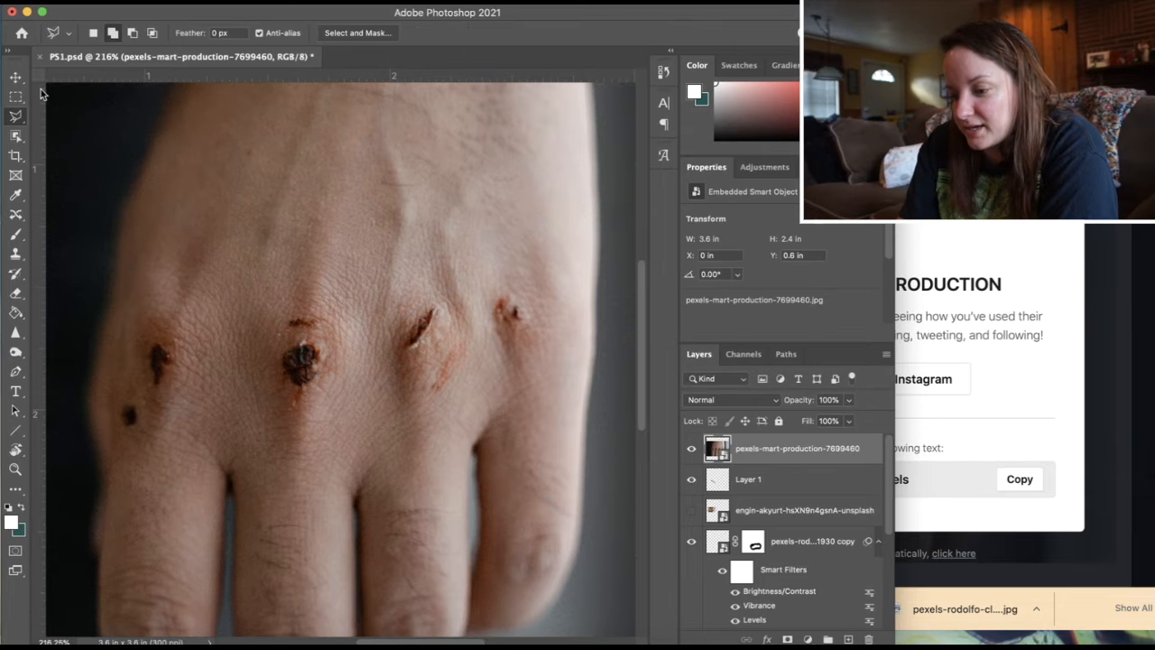
# Outline the slanted wound on the third knuckle, including the reddened skin around it, with the freehand Lasso tool
pyautogui.rightClick(17, 117)
pyautogui.click(56, 116)
pyautogui.moveTo(456, 279)
pyautogui.mouseDown()
pyautogui.moveTo(378, 305)
pyautogui.moveTo(370, 359)
pyautogui.moveTo(412, 386)
pyautogui.moveTo(448, 383)
pyautogui.moveTo(469, 310)
pyautogui.moveTo(452, 287)
pyautogui.mouseUp()
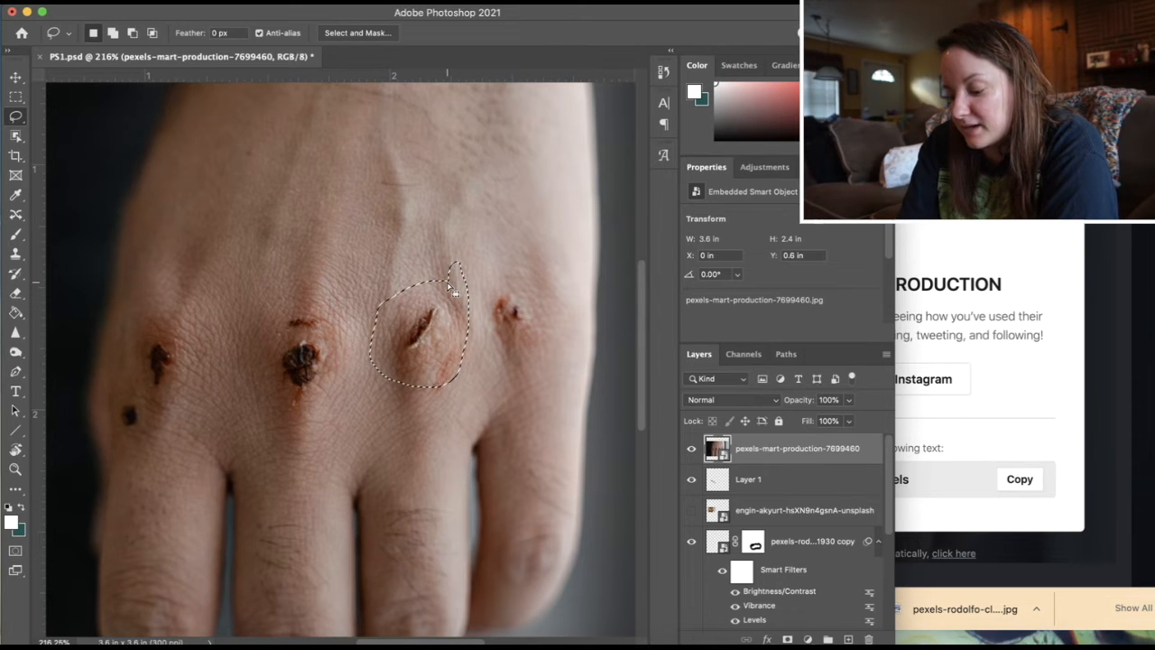
# Copy the selected wound to its own layer, hide the hand photo, and move the wound over the nail tip on the cheek
pyautogui.hotkey('ctrl', 'j')
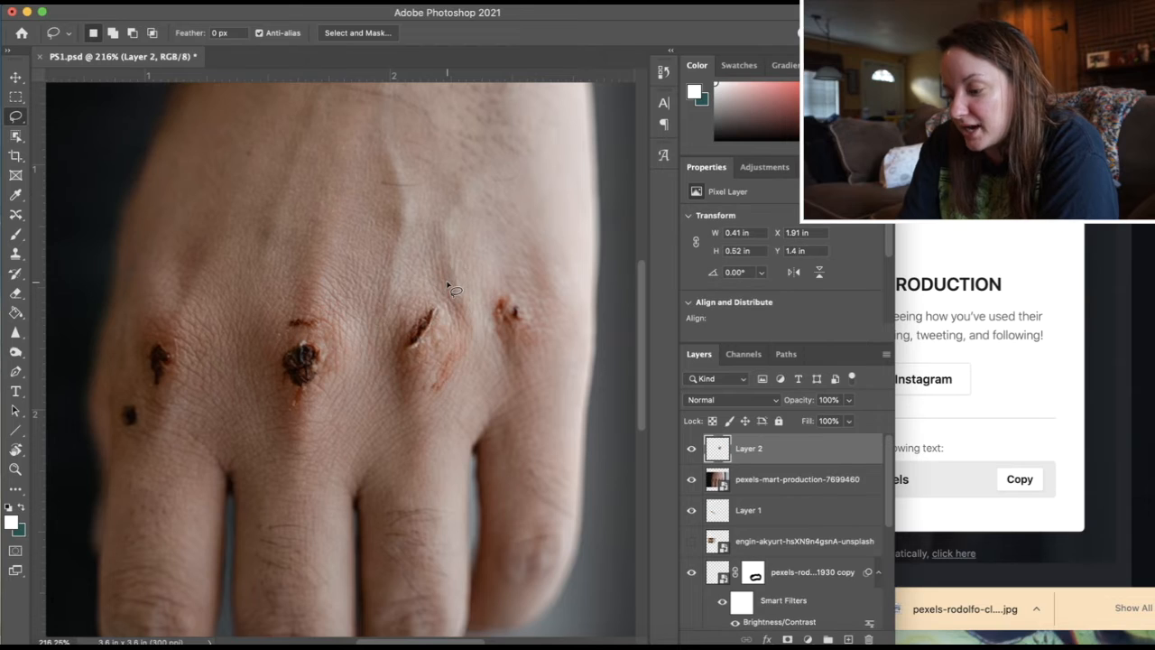
pyautogui.click(693, 480)
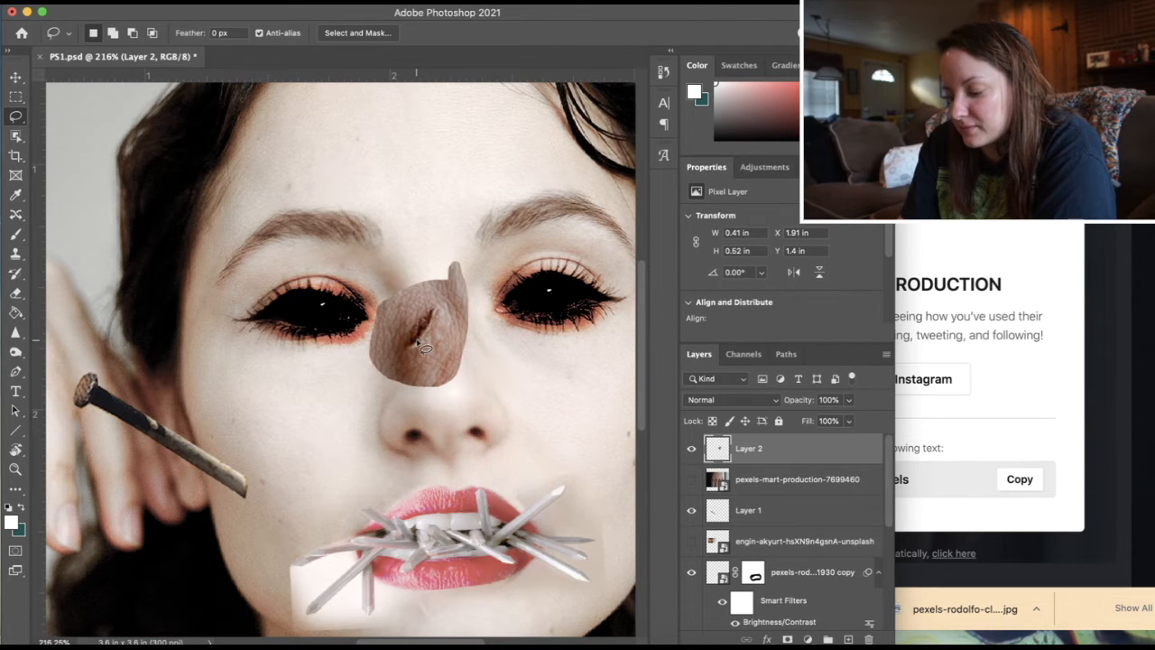
pyautogui.hotkey('ctrl', 't')
pyautogui.moveTo(441, 313)
pyautogui.mouseDown()
pyautogui.moveTo(371, 399)
pyautogui.moveTo(265, 475)
pyautogui.mouseUp()
pyautogui.press('Return')
pyautogui.press('l')
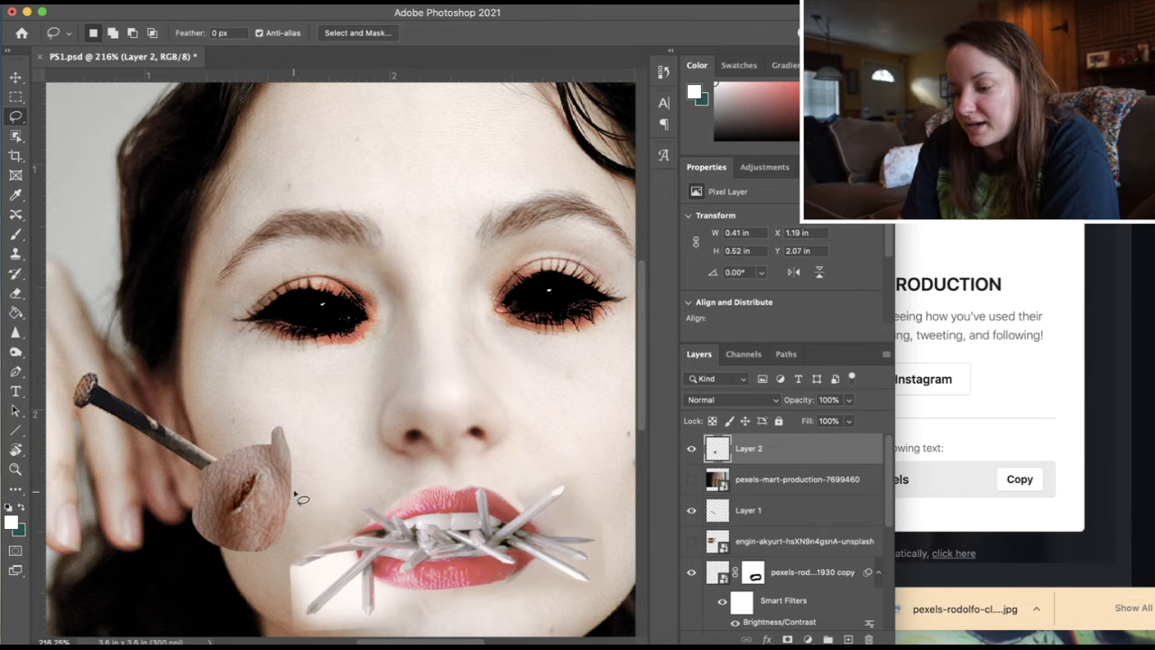
# Add a layer mask to Layer 2 and paint it black with a 30 px brush to reveal the nail tip and trim the wound's surrounding skin
pyautogui.click(787, 639)
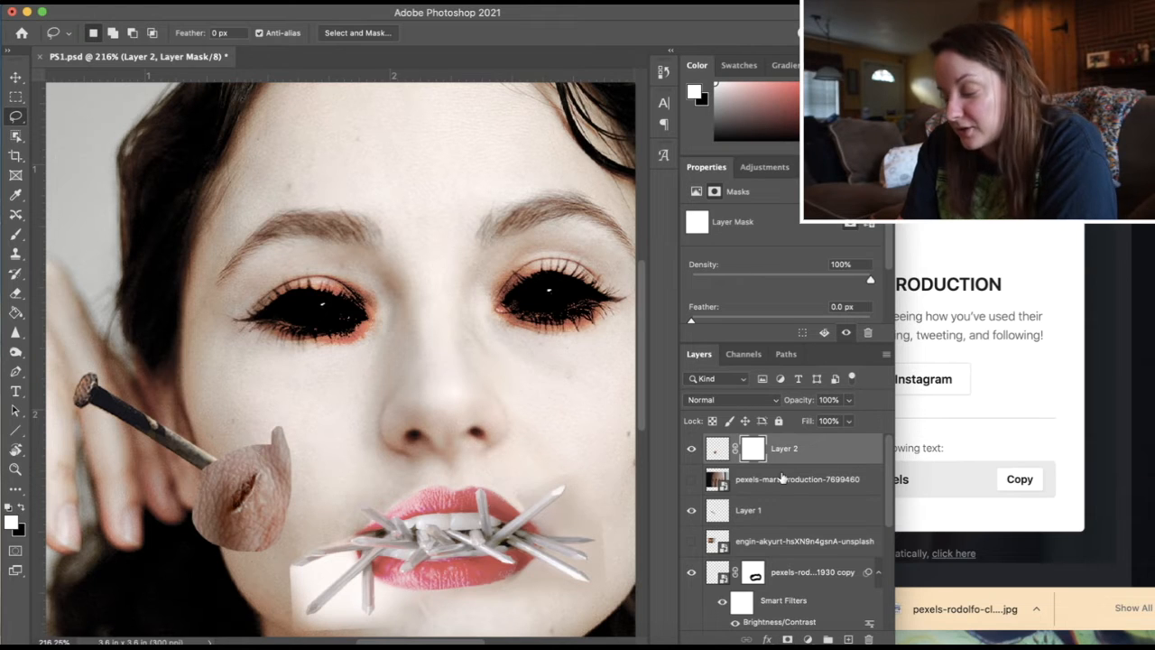
pyautogui.press('b')
pyautogui.press('x')
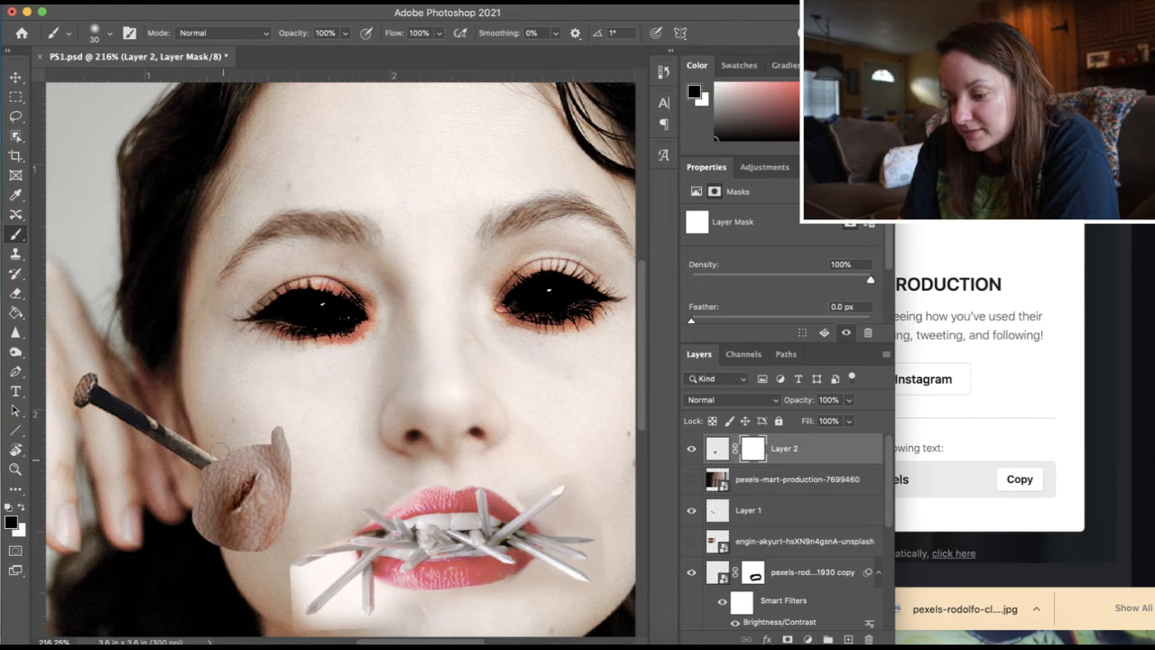
pyautogui.moveTo(241, 433)
pyautogui.mouseDown()
pyautogui.moveTo(303, 444)
pyautogui.moveTo(258, 420)
pyautogui.moveTo(293, 453)
pyautogui.moveTo(271, 544)
pyautogui.moveTo(221, 564)
pyautogui.moveTo(217, 516)
pyautogui.mouseUp()
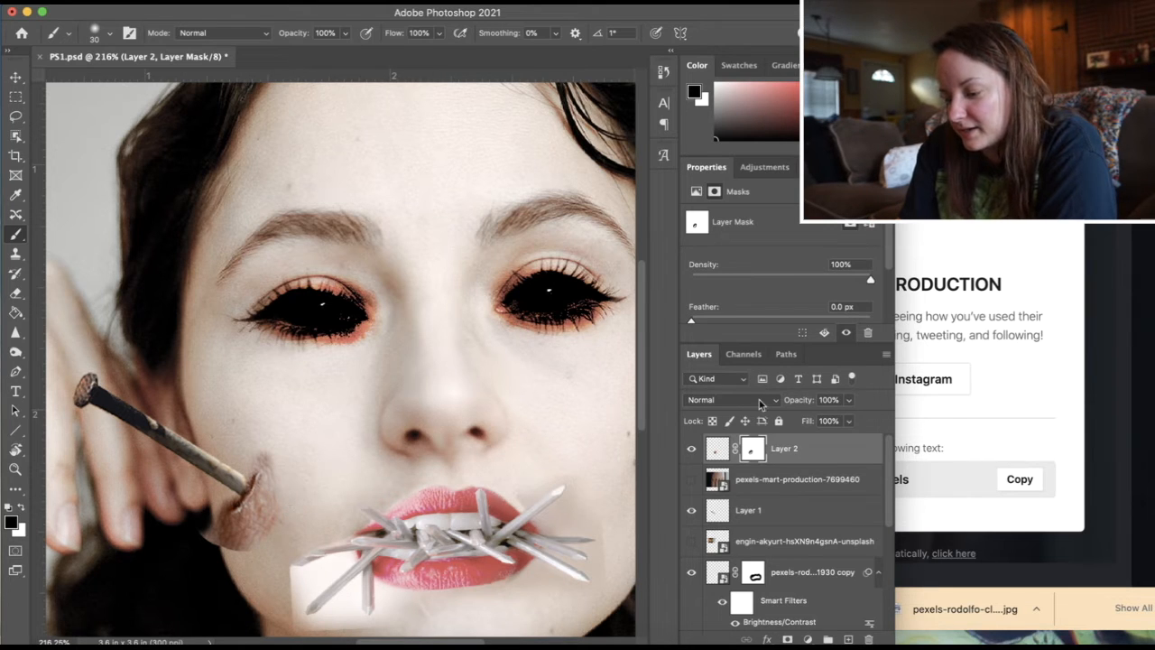
# Squash the wound image on Layer 2 vertically to about 77% of its height, keeping its full width
pyautogui.click(719, 448)
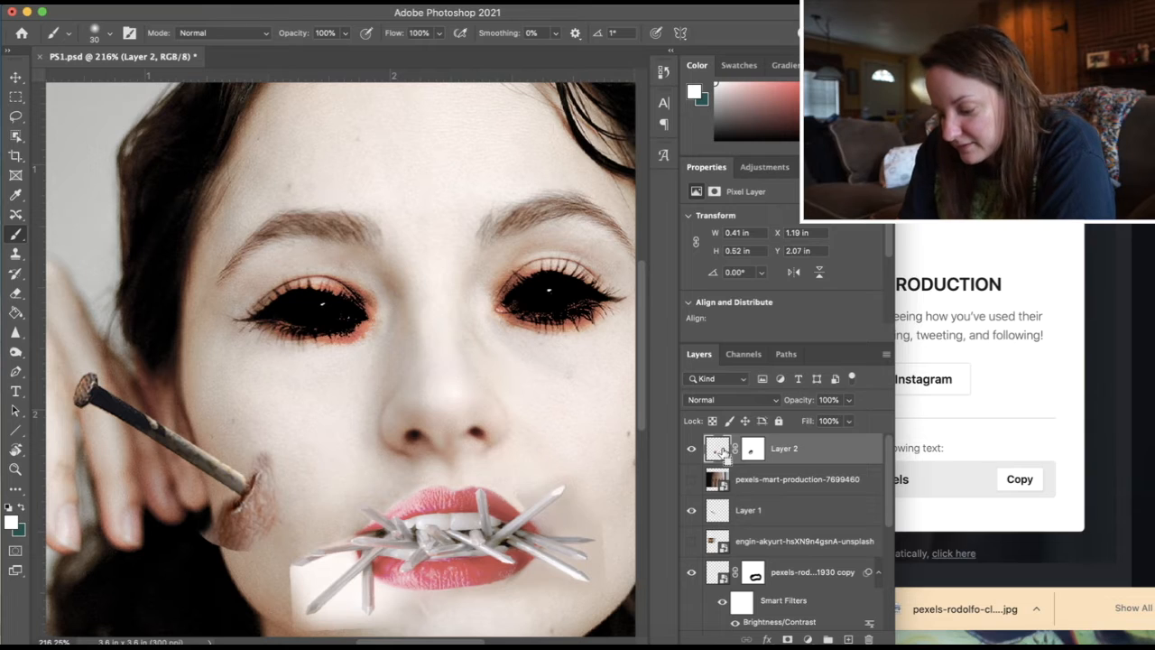
pyautogui.press('super+t')
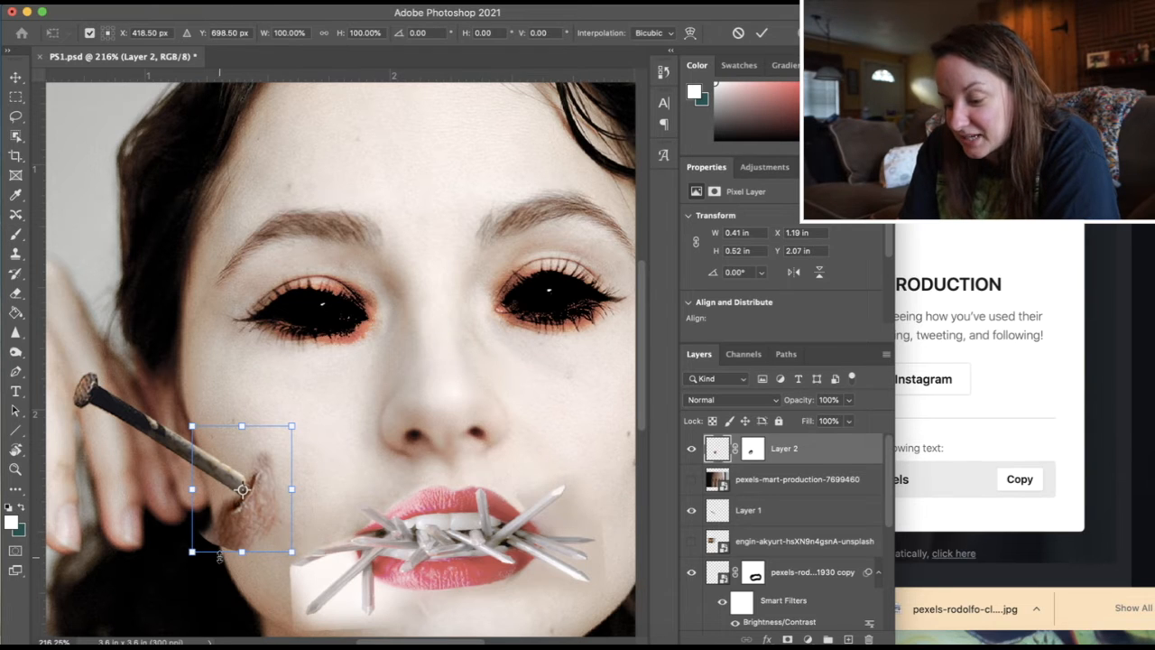
pyautogui.moveTo(243, 551); pyautogui.dragTo(246, 533)
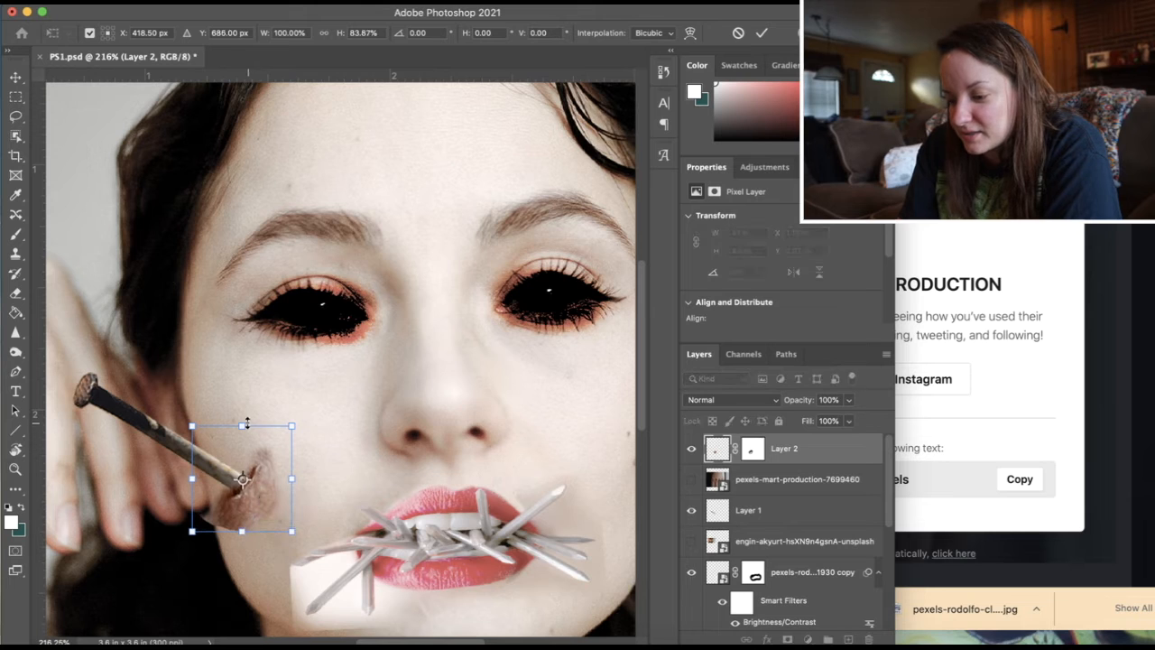
pyautogui.moveTo(242, 425); pyautogui.dragTo(242, 435)
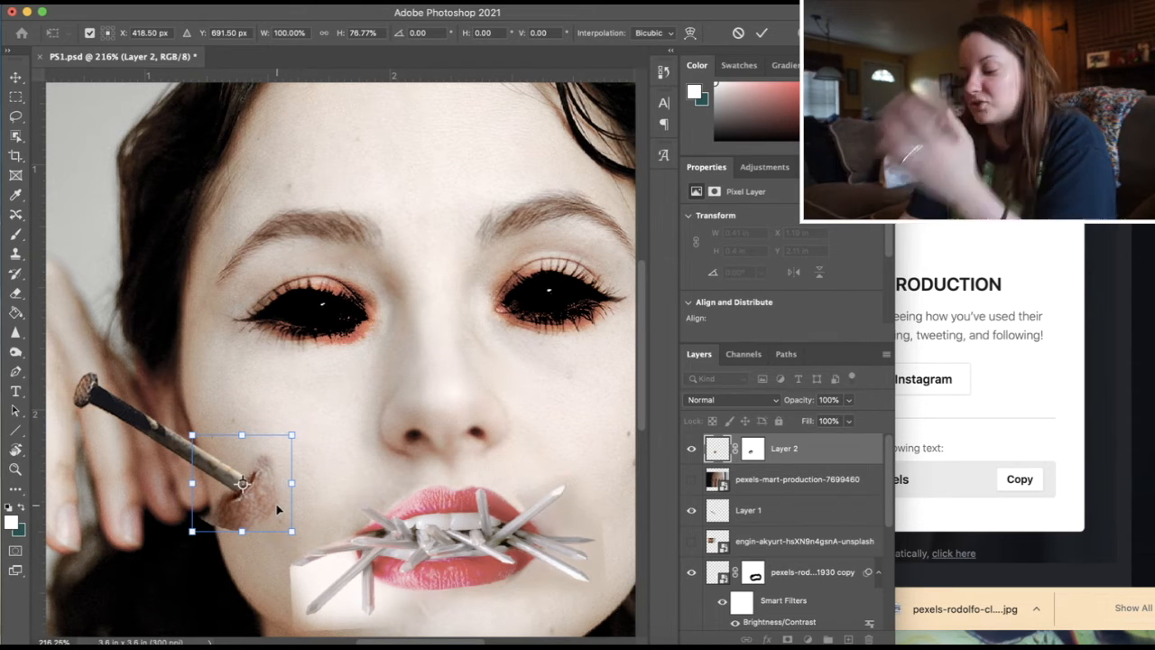
pyautogui.press('Return')
pyautogui.press('b')
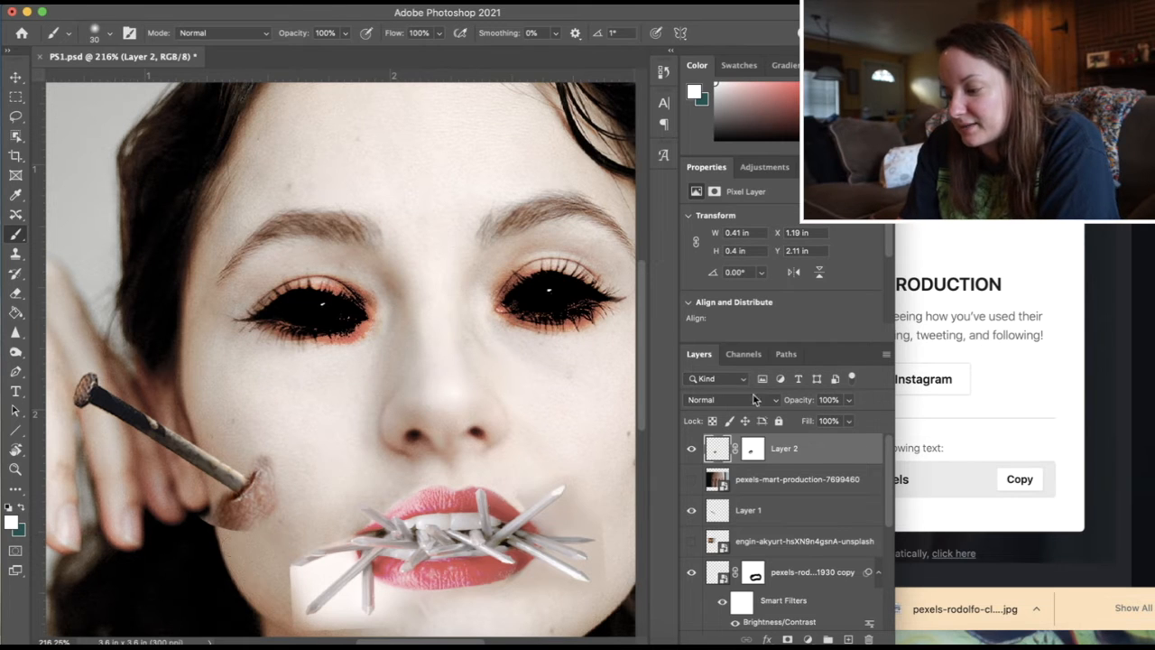
# Brighten the wound image on Layer 2 with a Levels adjustment to bring it closer to the pale face
pyautogui.click(753, 448)
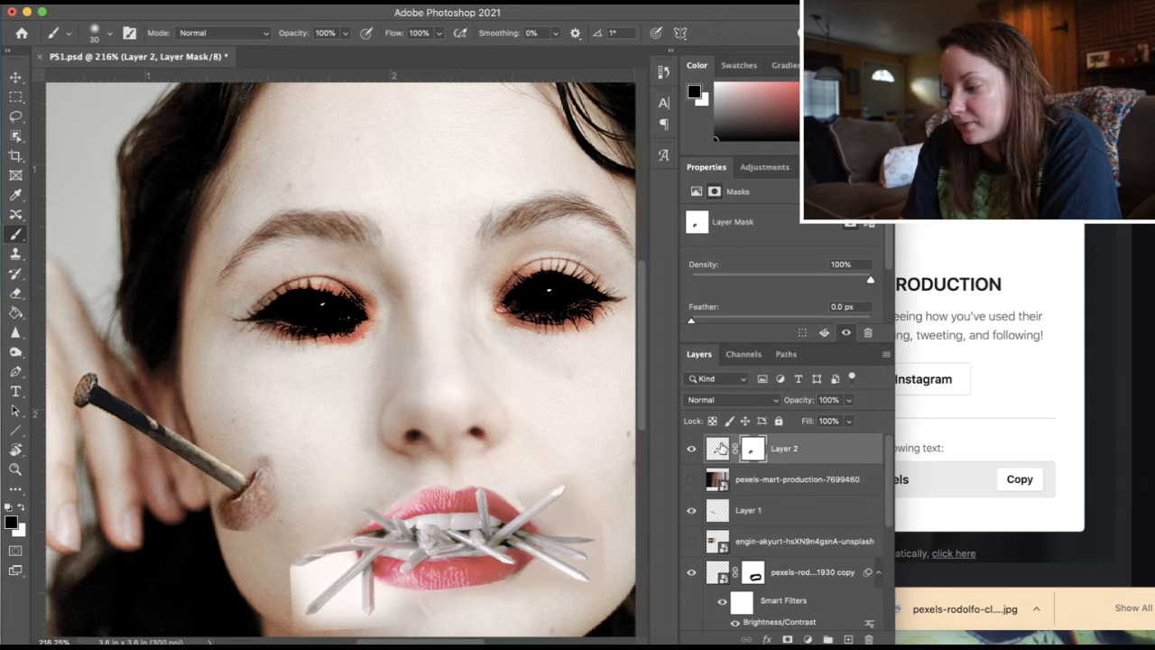
pyautogui.click(717, 448)
pyautogui.click(185, 3)
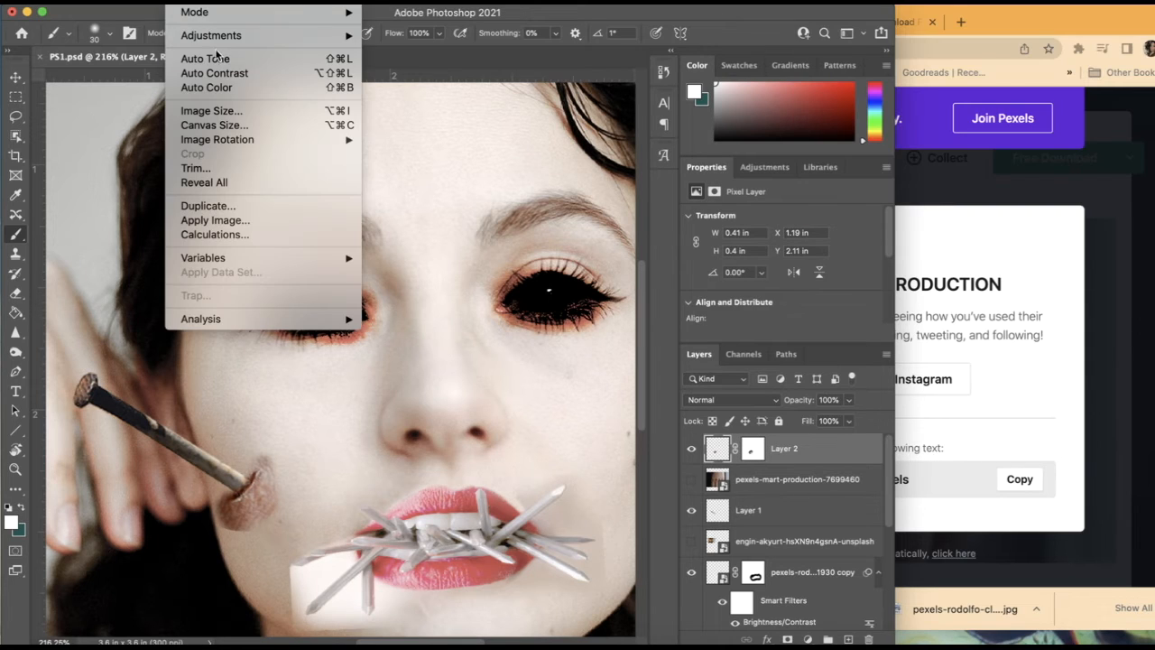
pyautogui.moveTo(229, 38)
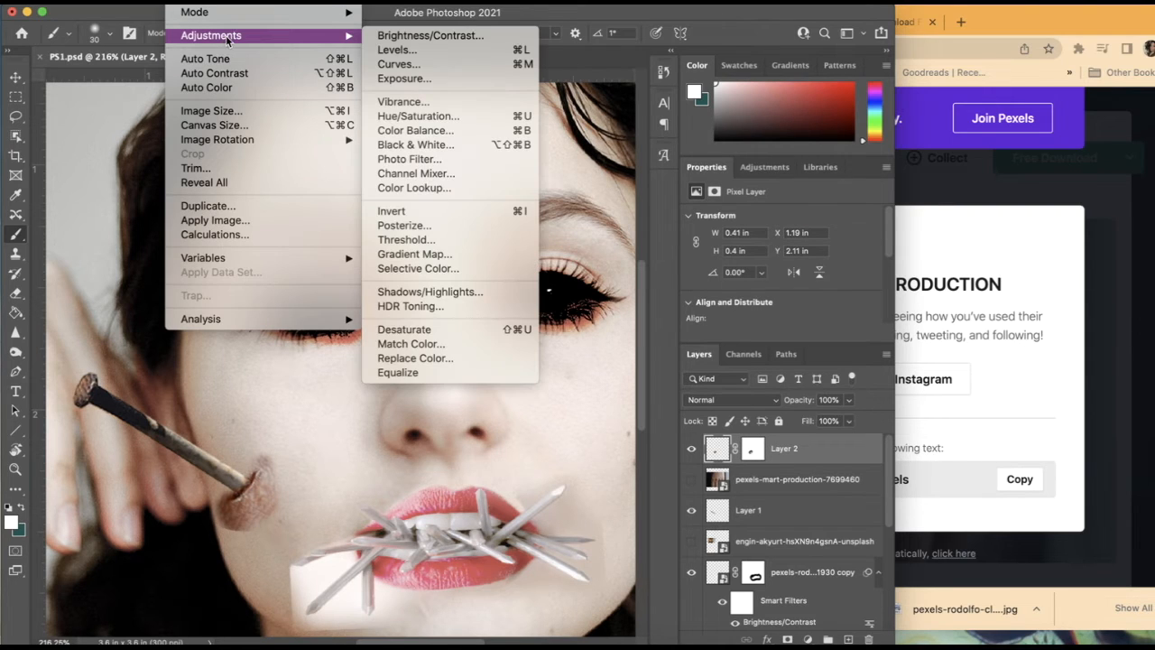
pyautogui.click(436, 50)
pyautogui.moveTo(990, 272); pyautogui.dragTo(945, 277)
pyautogui.click(1049, 134)
# Mask out the lower edge of the wound on Layer 2 with a black 60 px brush
pyautogui.click(755, 451)
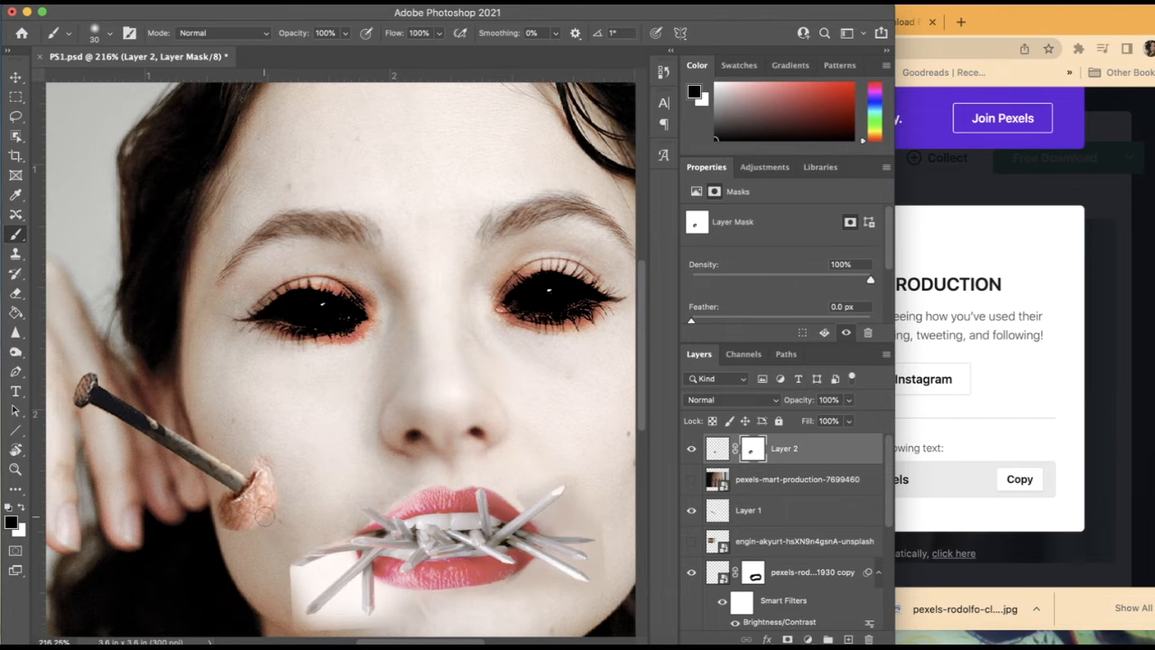
pyautogui.press(']')
pyautogui.press(']')
pyautogui.press(']')
pyautogui.click(252, 521)
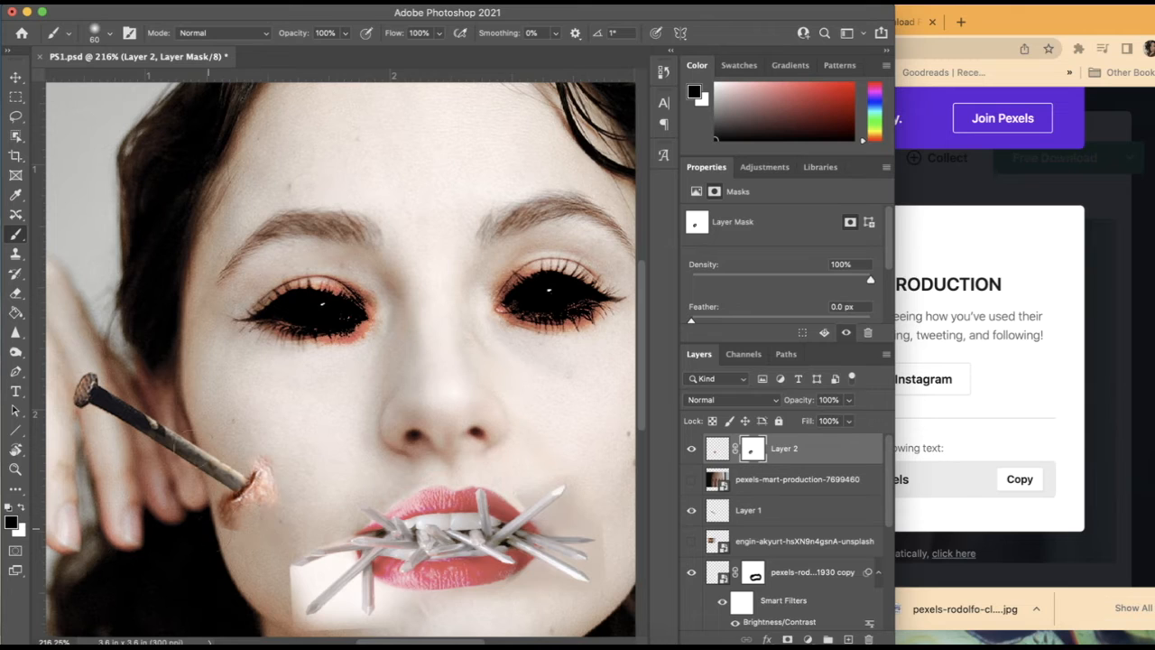
# Lower the brush opacity to 27% and fade the remaining wound edges on the mask, leaving only reddened skin around the nail tip
pyautogui.click(345, 33)
pyautogui.moveTo(304, 54); pyautogui.dragTo(295, 54)
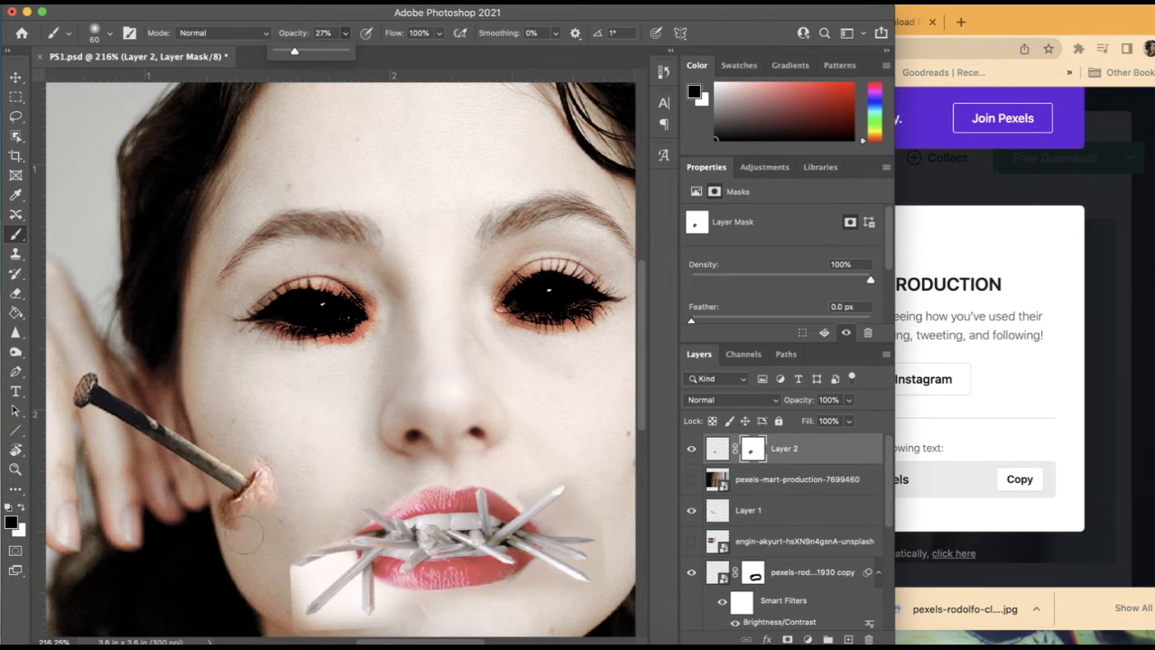
pyautogui.click(232, 530)
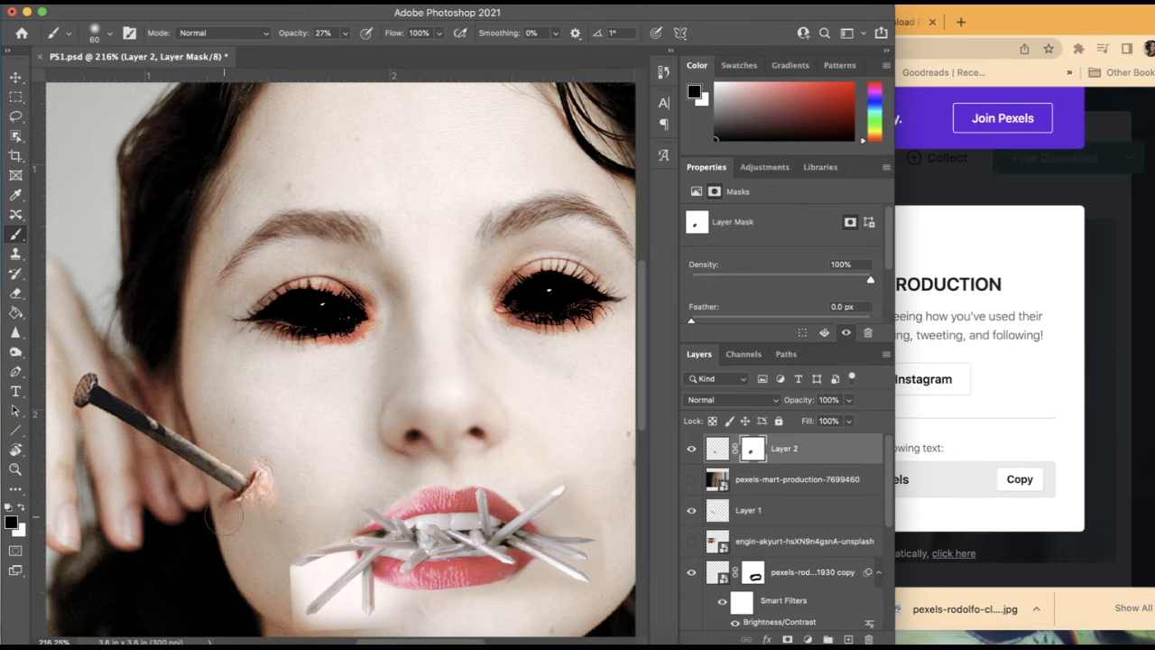
pyautogui.moveTo(268, 509)
pyautogui.mouseDown()
pyautogui.moveTo(282, 471)
pyautogui.moveTo(275, 494)
pyautogui.moveTo(277, 471)
pyautogui.moveTo(259, 453)
pyautogui.mouseUp()
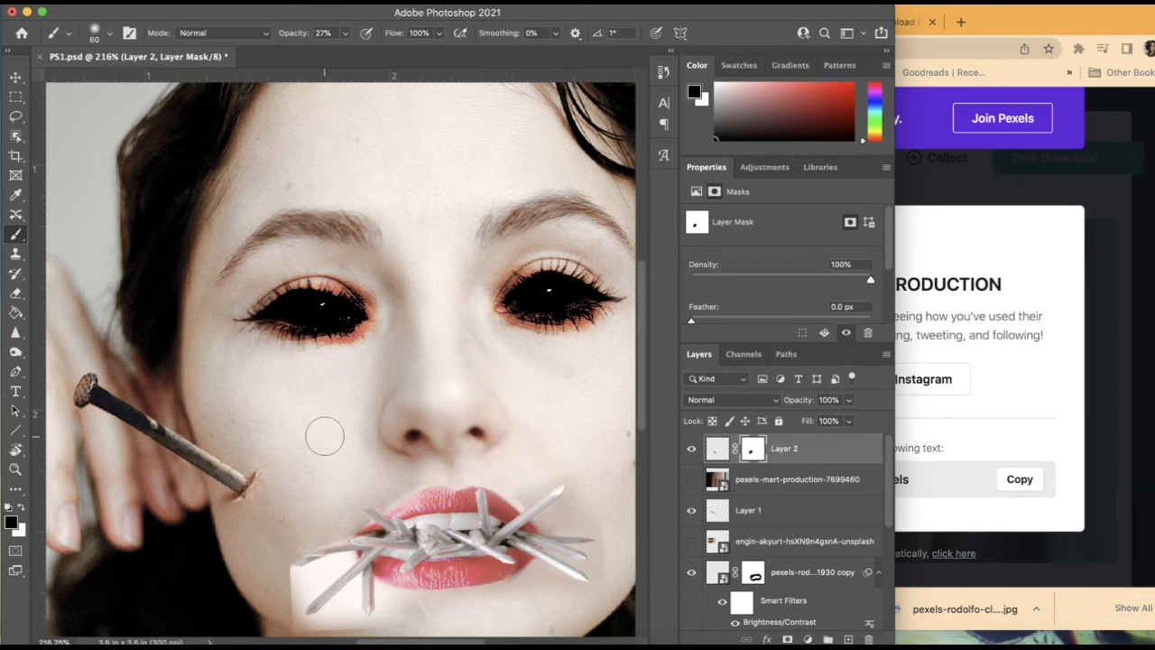
# Raise the saturation of the wound image on Layer 2 to +56 with a Hue/Saturation adjustment
pyautogui.click(720, 447)
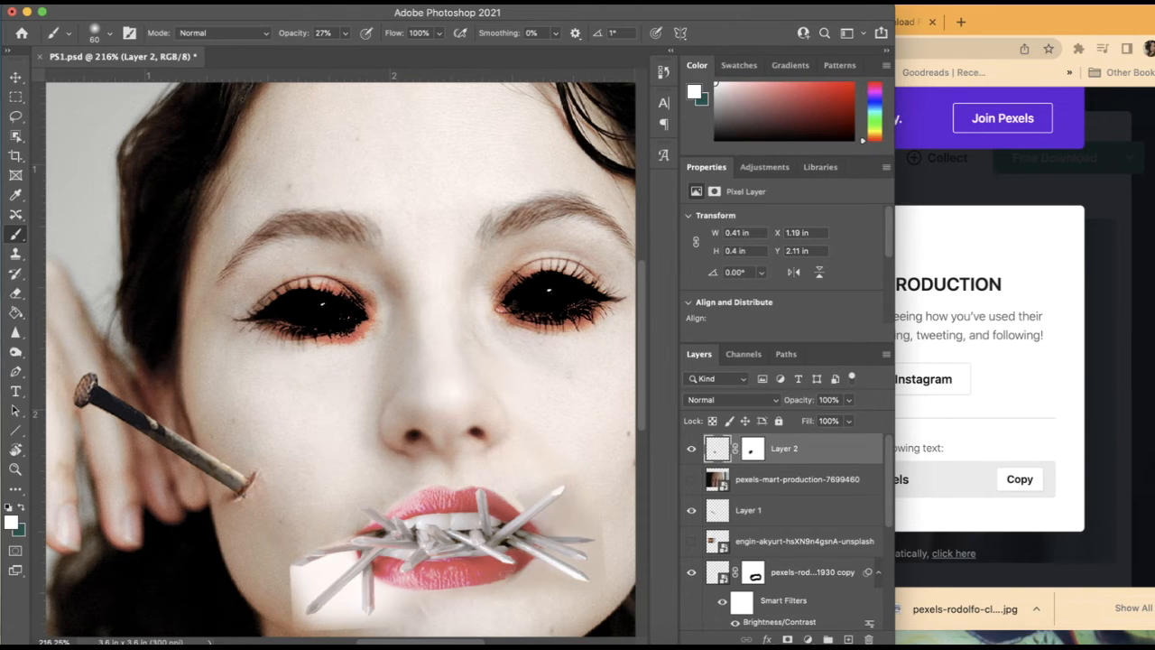
pyautogui.click(185, 4)
pyautogui.moveTo(271, 36)
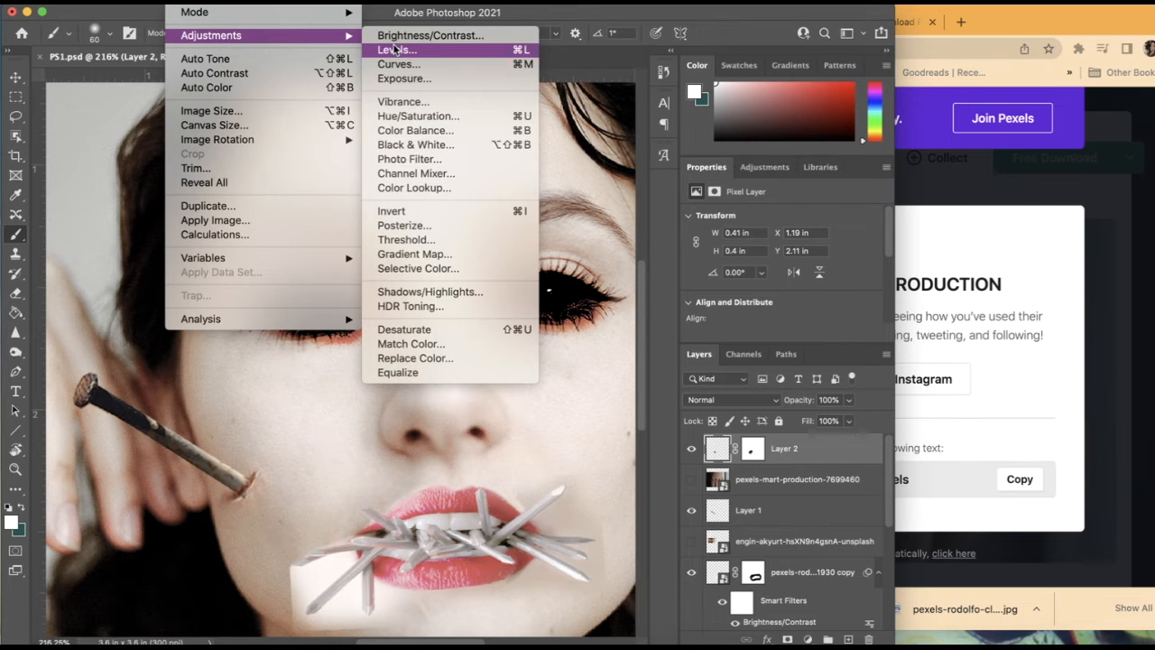
pyautogui.click(426, 116)
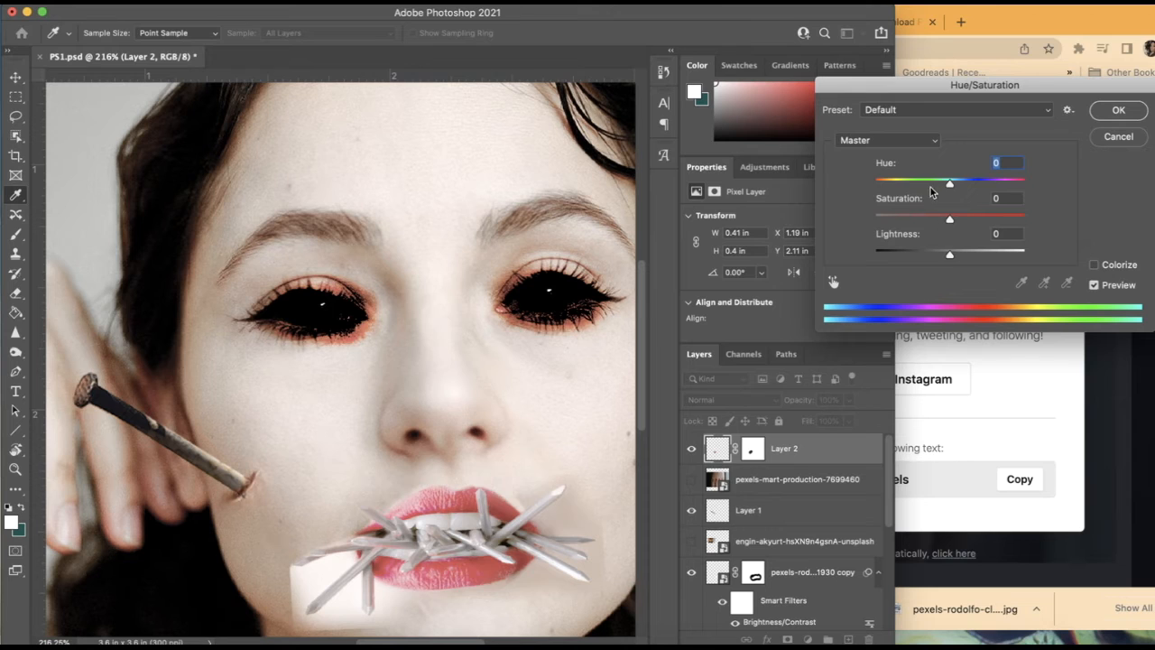
pyautogui.moveTo(951, 185)
pyautogui.mouseDown()
pyautogui.moveTo(1018, 184)
pyautogui.moveTo(951, 187)
pyautogui.mouseUp()
pyautogui.moveTo(949, 222); pyautogui.dragTo(972, 222)
pyautogui.moveTo(994, 221); pyautogui.dragTo(991, 221)
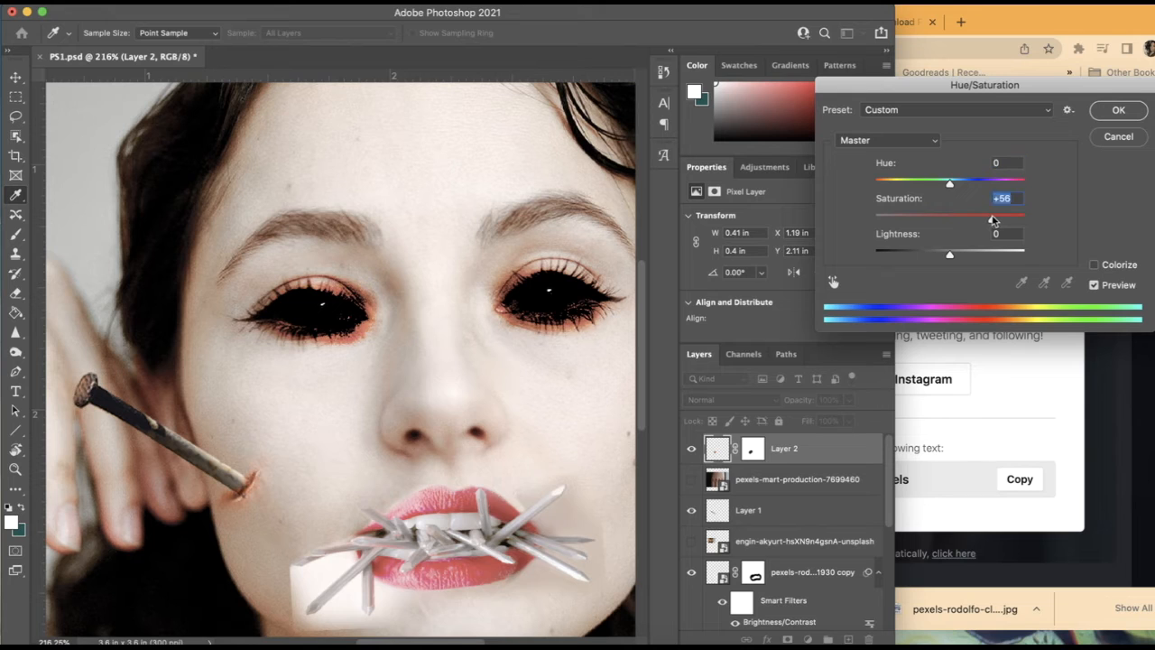
pyautogui.click(1116, 112)
pyautogui.press('b')
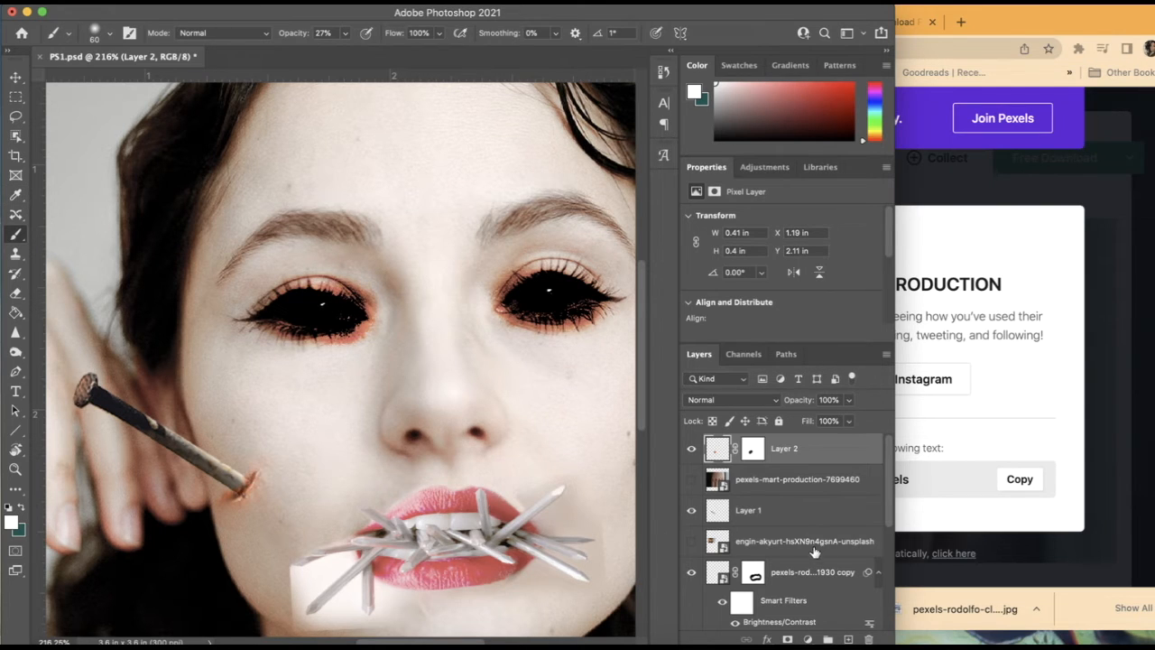
pyautogui.click(753, 448)
pyautogui.press('d')
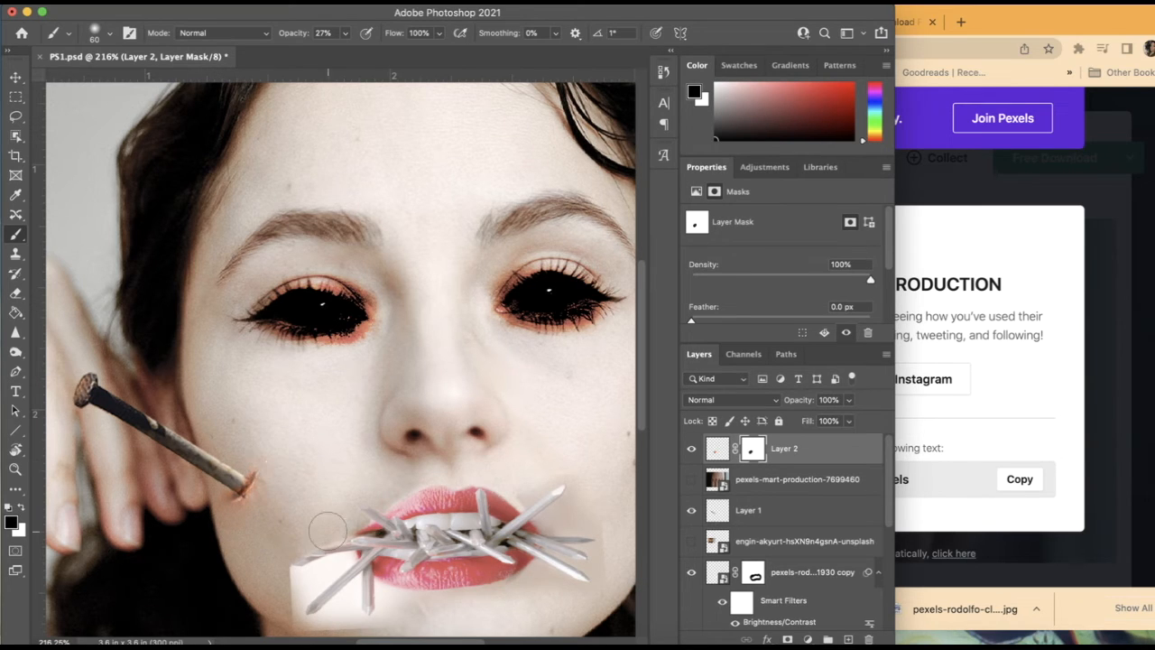
# Select the pixel copy of the portrait photo near the bottom of the layer stack and open it in the Liquify filter
pyautogui.press('super+minus')
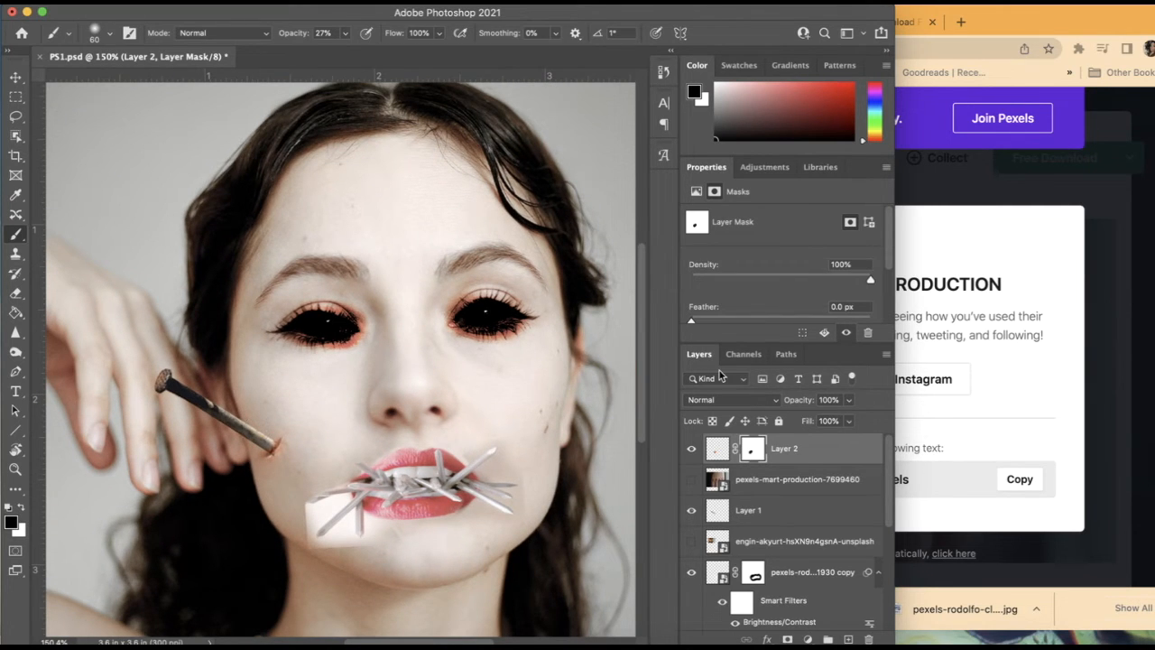
pyautogui.scroll(-2, 808, 563)
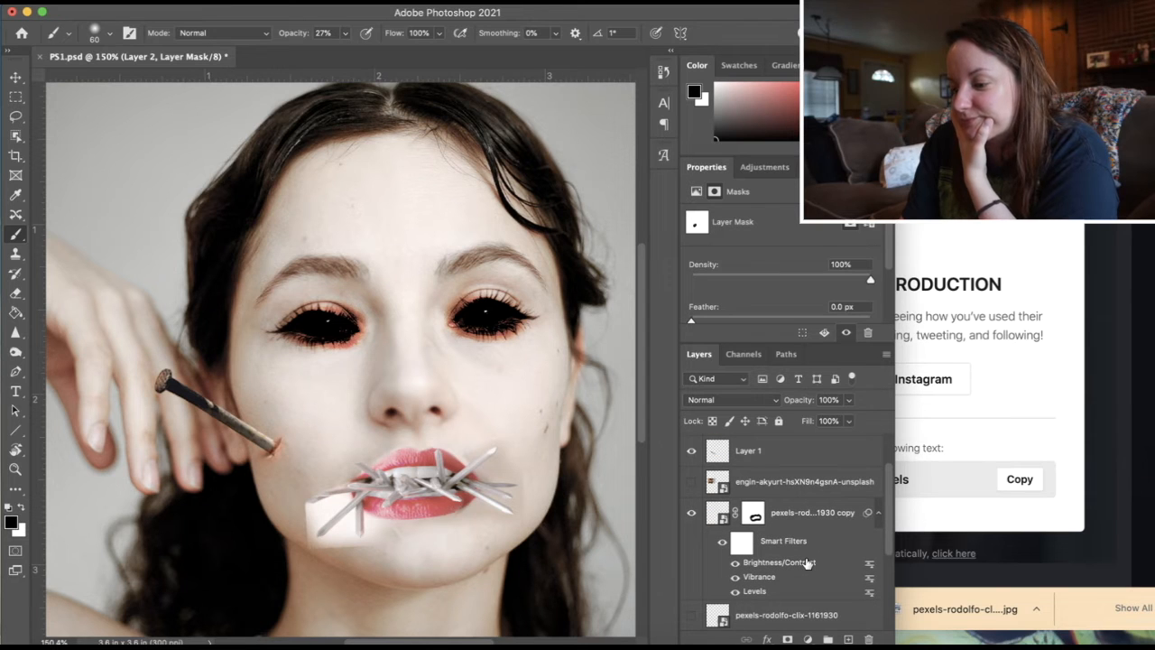
pyautogui.scroll(-2, 808, 563)
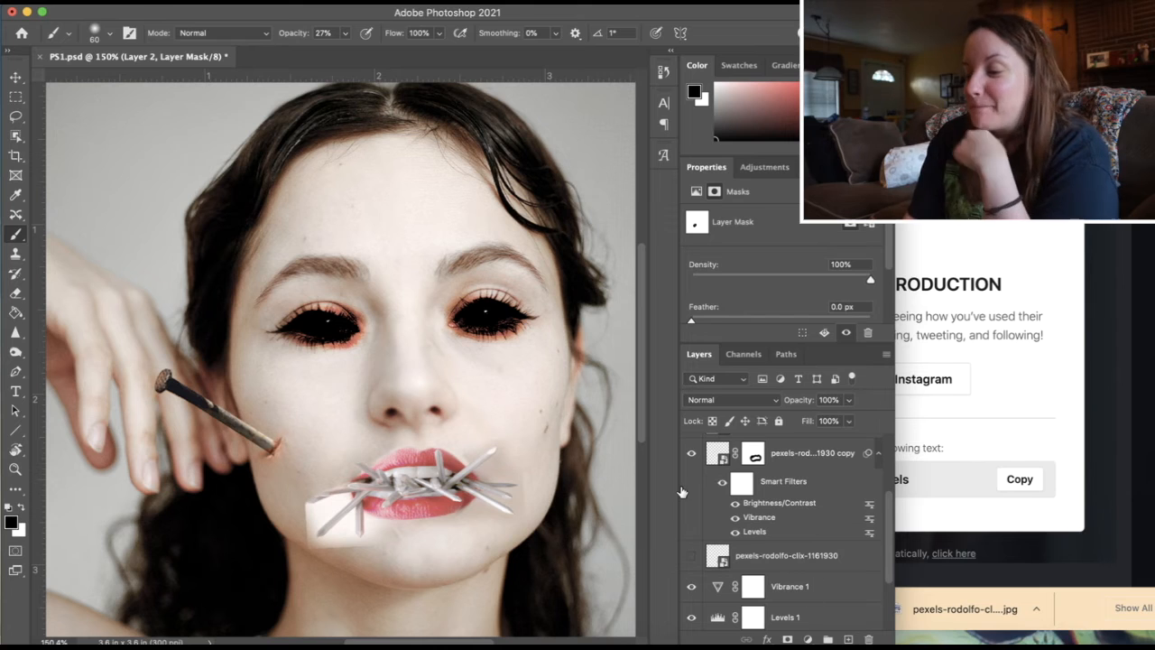
pyautogui.scroll(-3, 701, 453)
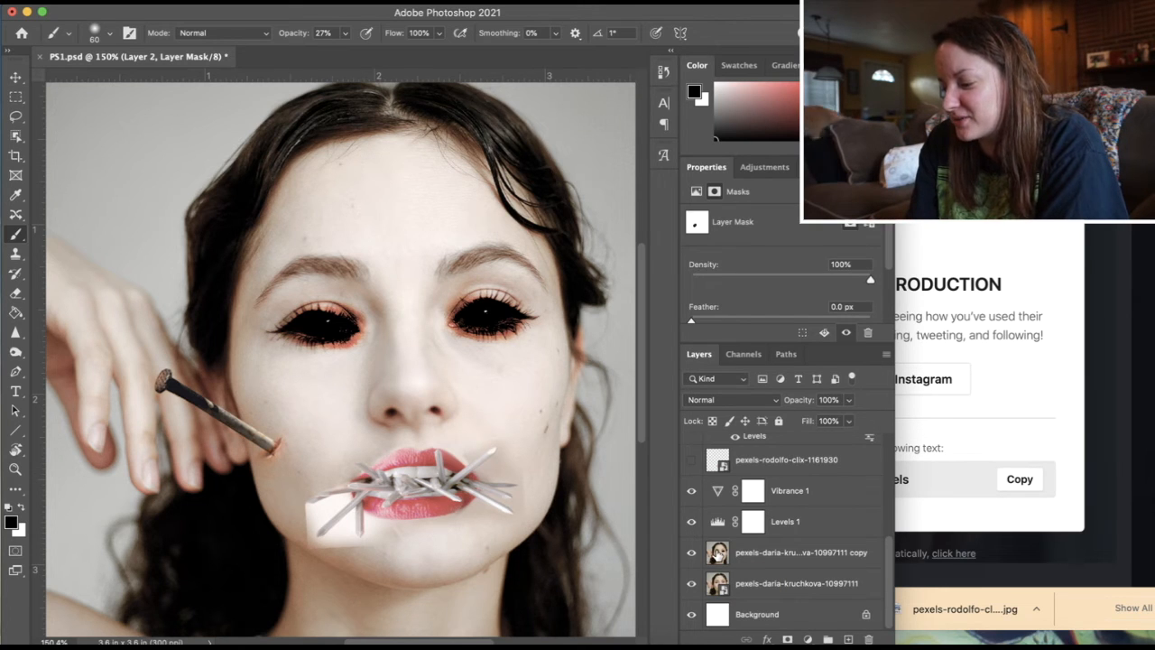
pyautogui.click(716, 555)
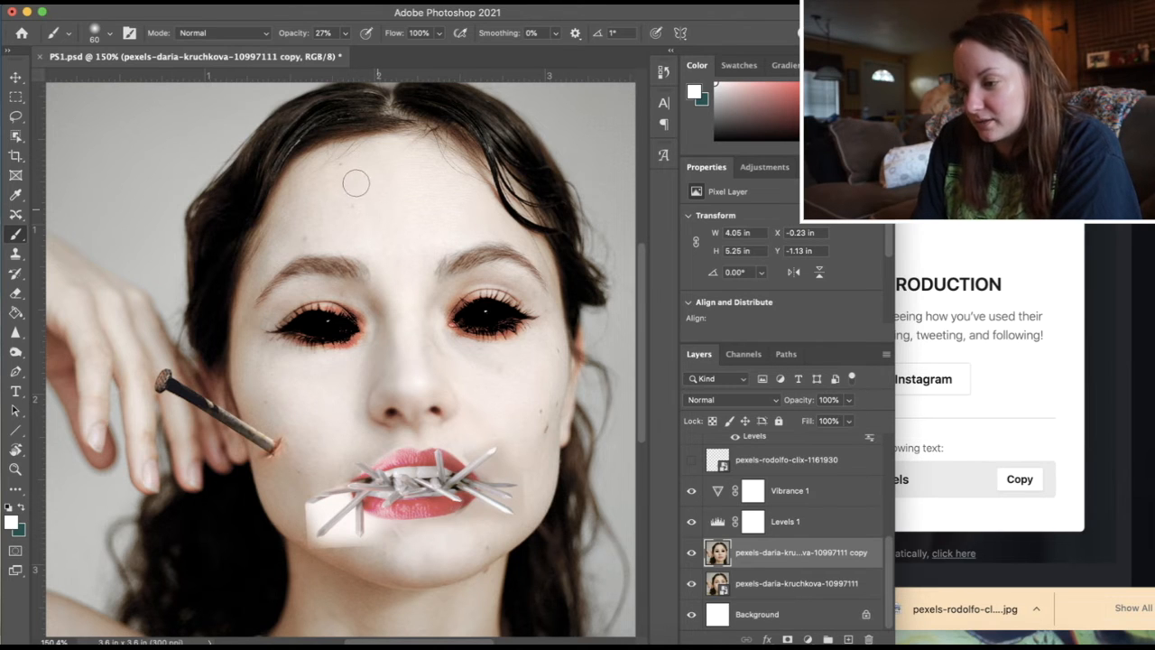
pyautogui.click(350, 3)
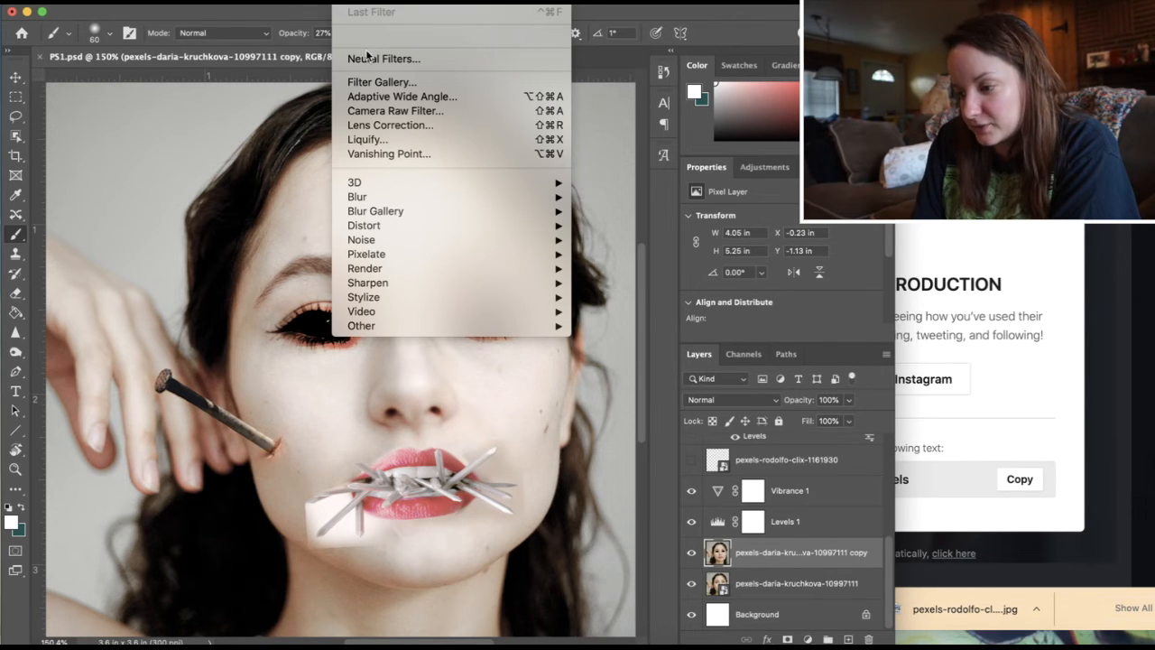
pyautogui.click(408, 140)
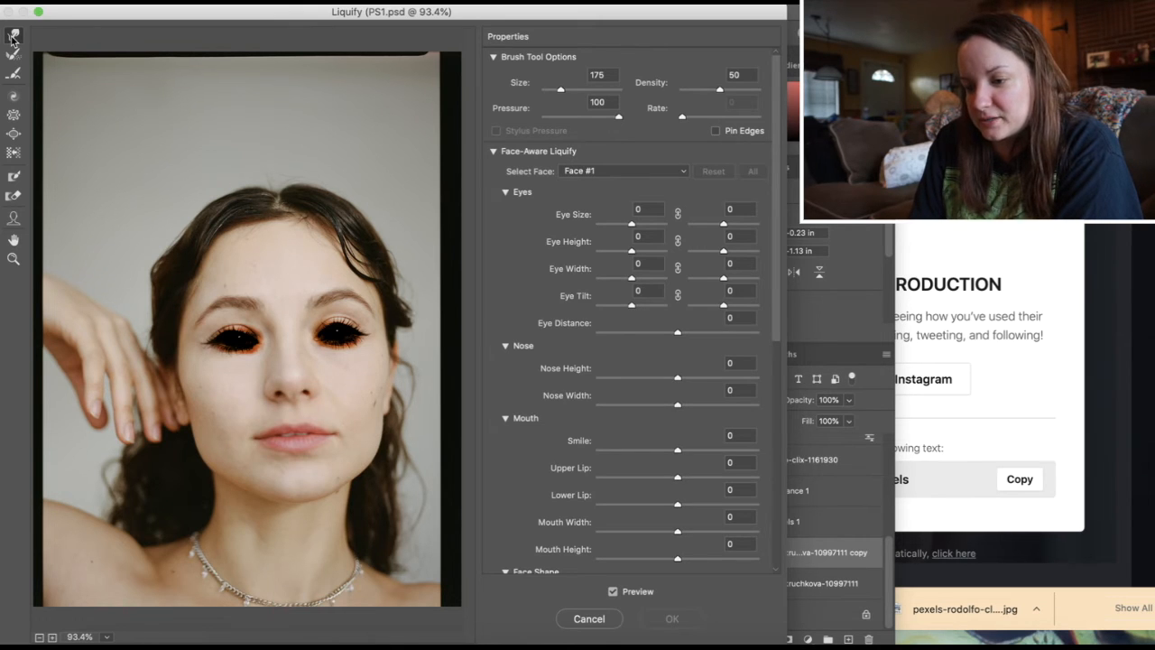
# Warp the cheek opposite the nail outward into a swollen bulge with a 175 px Forward Warp brush
pyautogui.press('z')
pyautogui.click(370, 415)
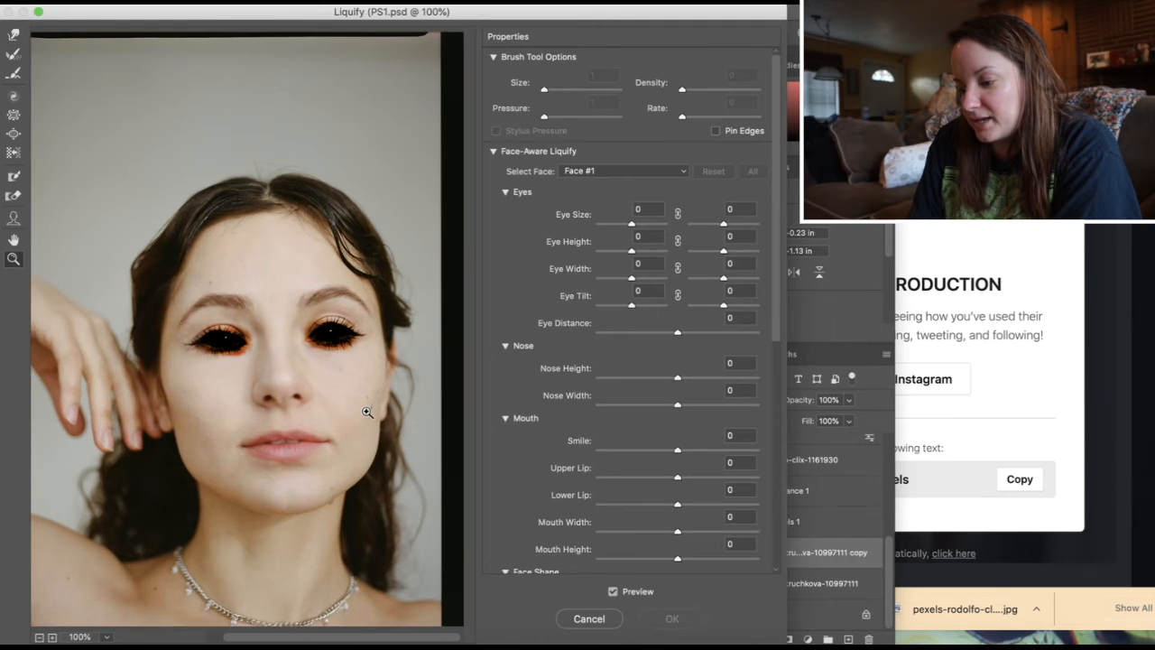
pyautogui.click(370, 414)
pyautogui.hscroll(-5, 233, 387)
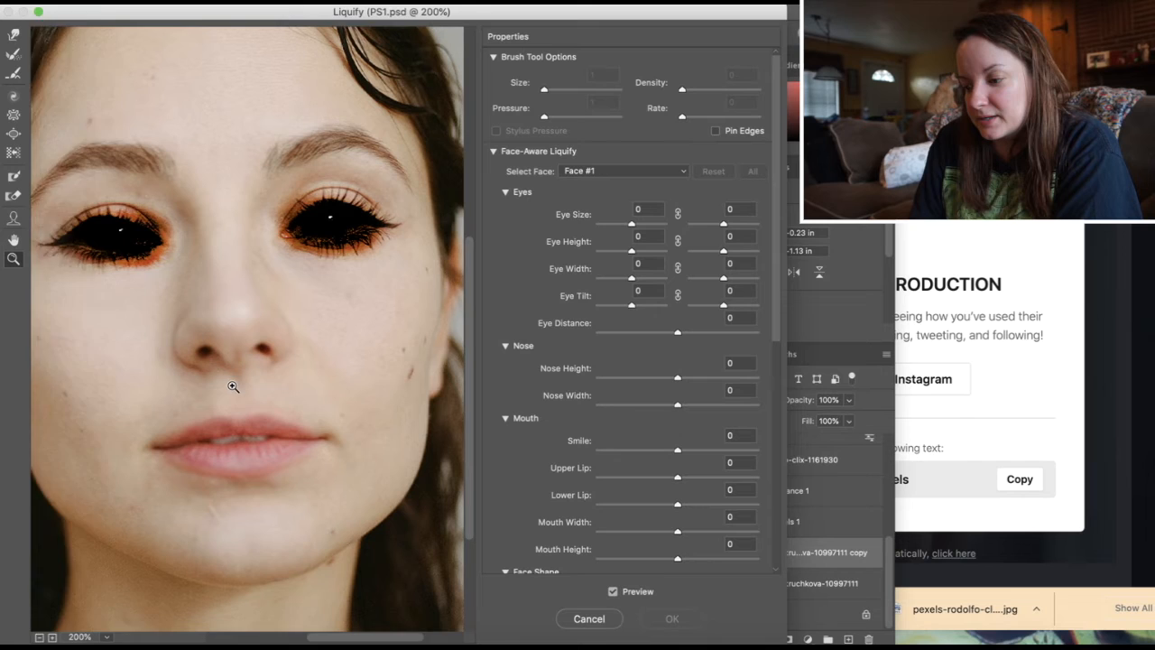
pyautogui.hscroll(4, 232, 386)
pyautogui.press('w')
pyautogui.moveTo(320, 405)
pyautogui.mouseDown()
pyautogui.moveTo(399, 370)
pyautogui.moveTo(358, 339)
pyautogui.moveTo(403, 311)
pyautogui.mouseUp()
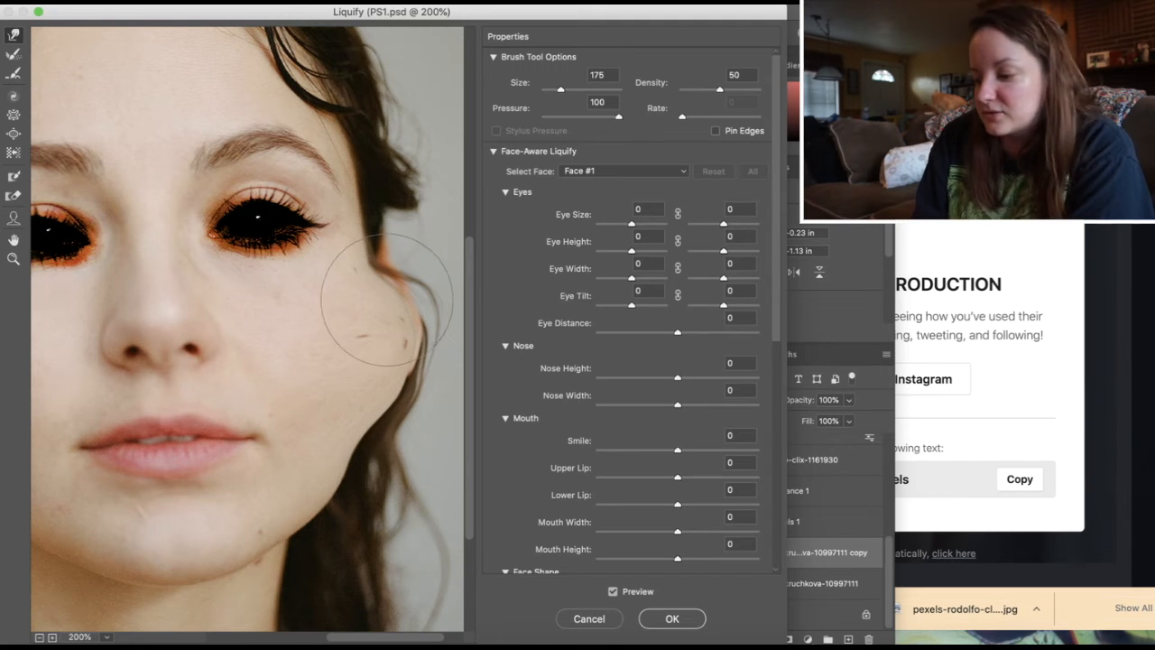
pyautogui.moveTo(382, 304)
pyautogui.mouseDown()
pyautogui.moveTo(401, 307)
pyautogui.moveTo(387, 335)
pyautogui.mouseUp()
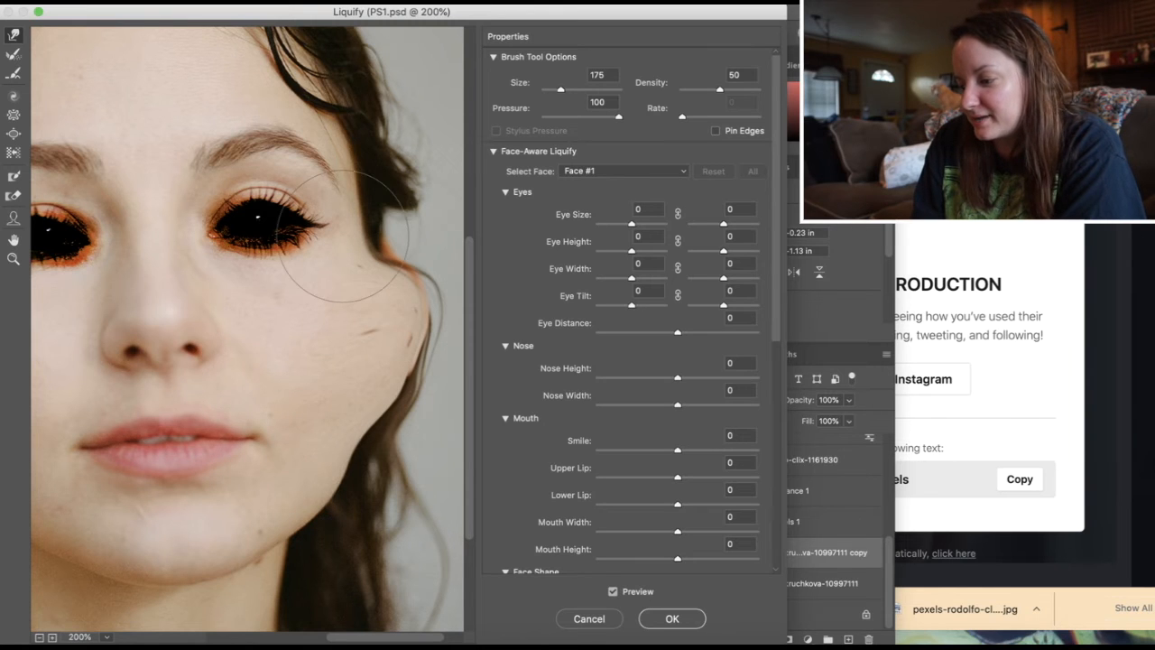
pyautogui.hscroll(-5, 201, 330)
pyautogui.hscroll(5, 417, 330)
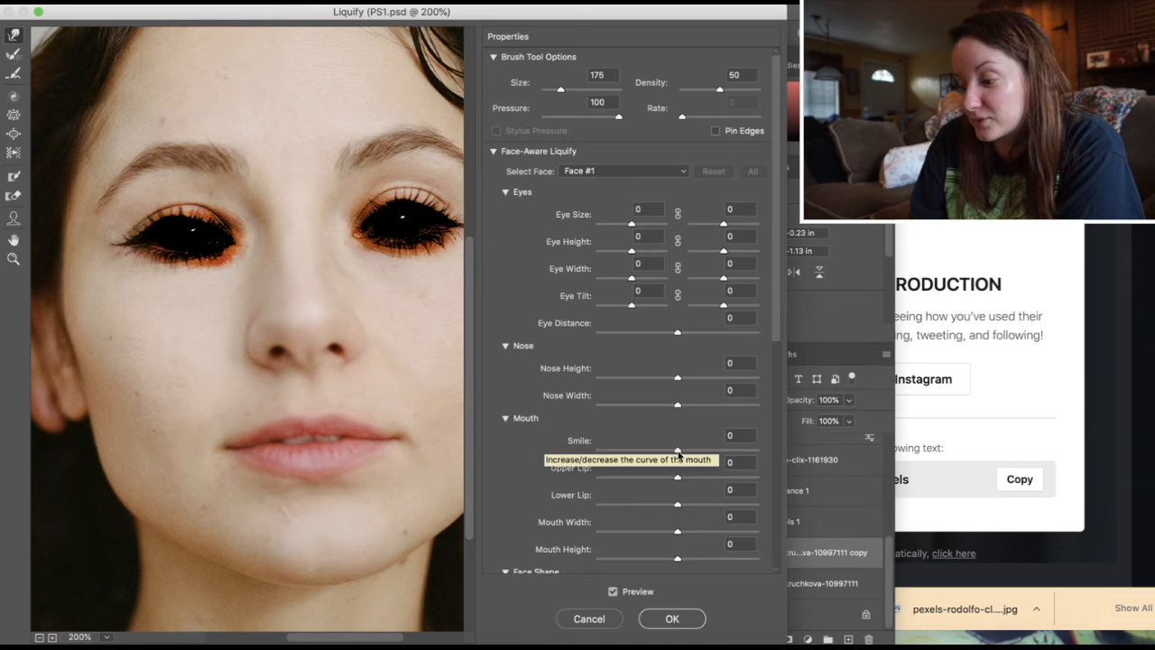
# Adjust the mouth with Face-Aware Liquify: Smile -4, Upper Lip 100 and Lower Lip -12
pyautogui.moveTo(678, 449); pyautogui.dragTo(673, 478)
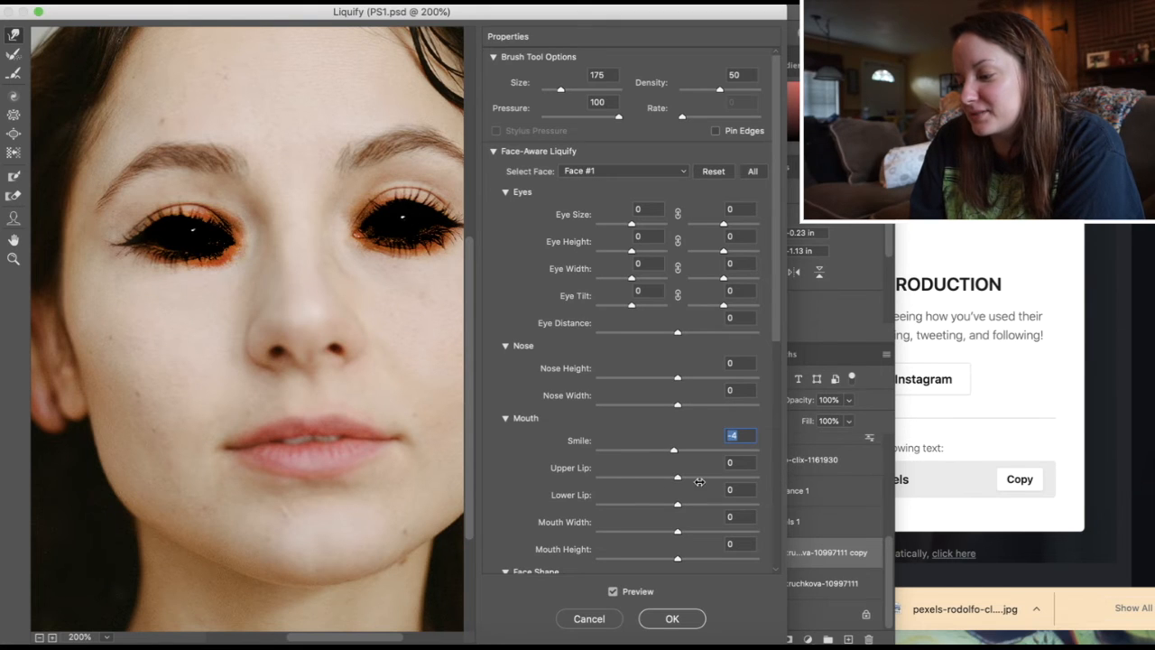
pyautogui.moveTo(678, 483); pyautogui.dragTo(757, 482)
pyautogui.click(679, 505)
pyautogui.moveTo(681, 508)
pyautogui.mouseDown()
pyautogui.moveTo(607, 522)
pyautogui.moveTo(671, 518)
pyautogui.mouseUp()
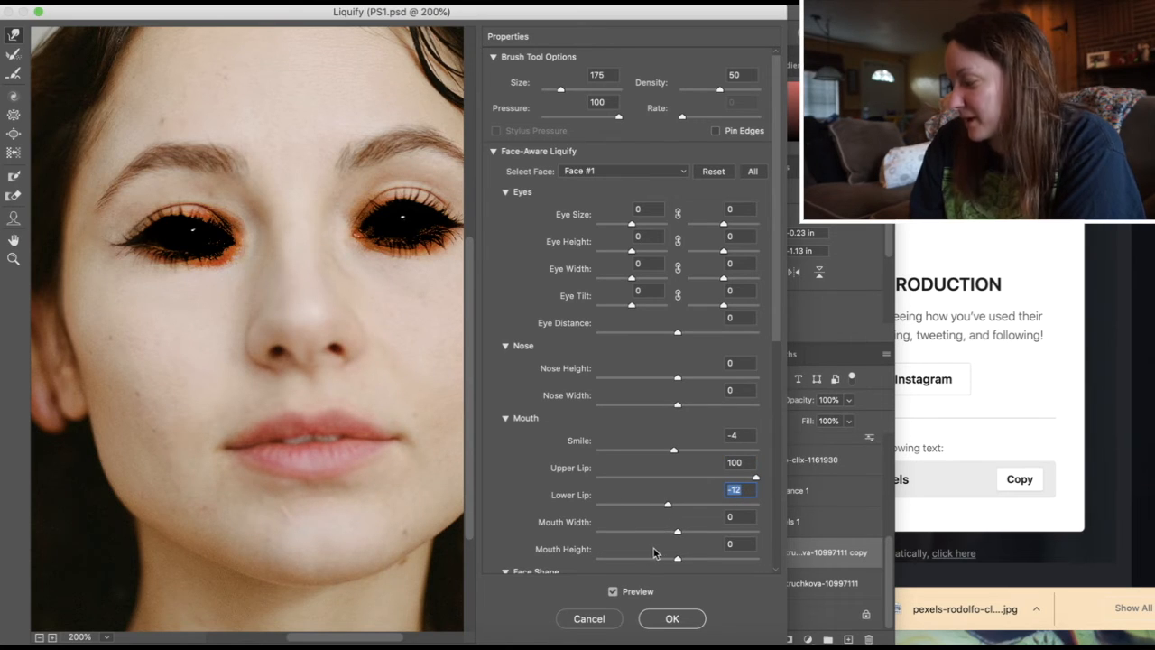
# Set the face shape's Jawline to 100 and apply the Liquify filter
pyautogui.scroll(-10, 525, 383)
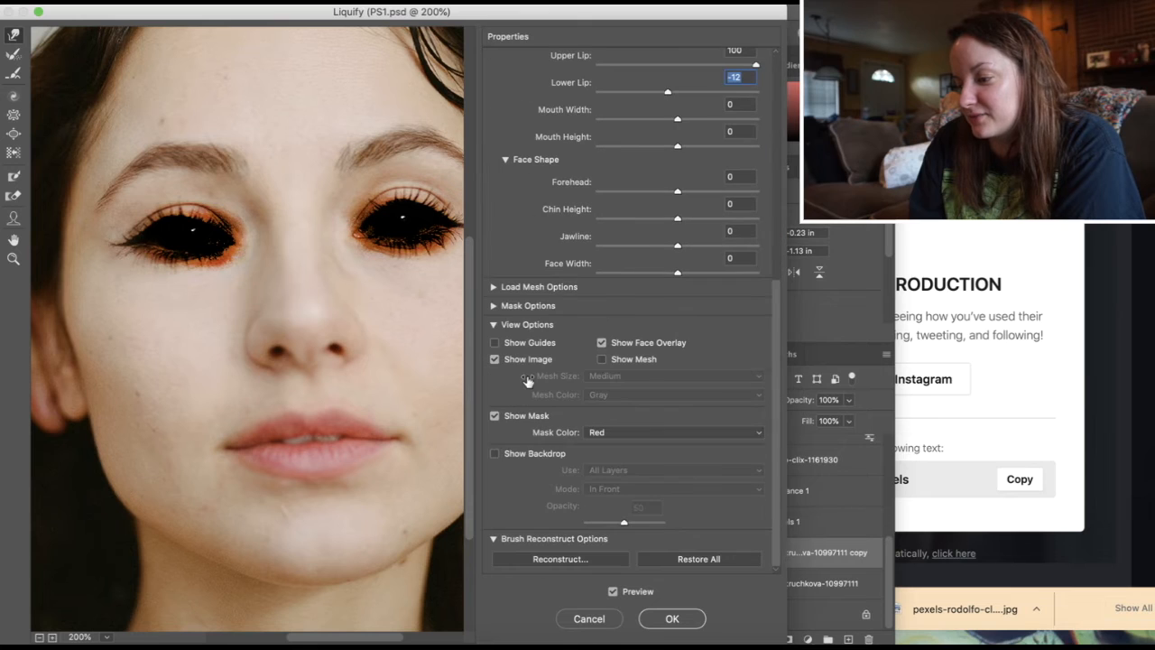
pyautogui.moveTo(678, 246); pyautogui.dragTo(774, 270)
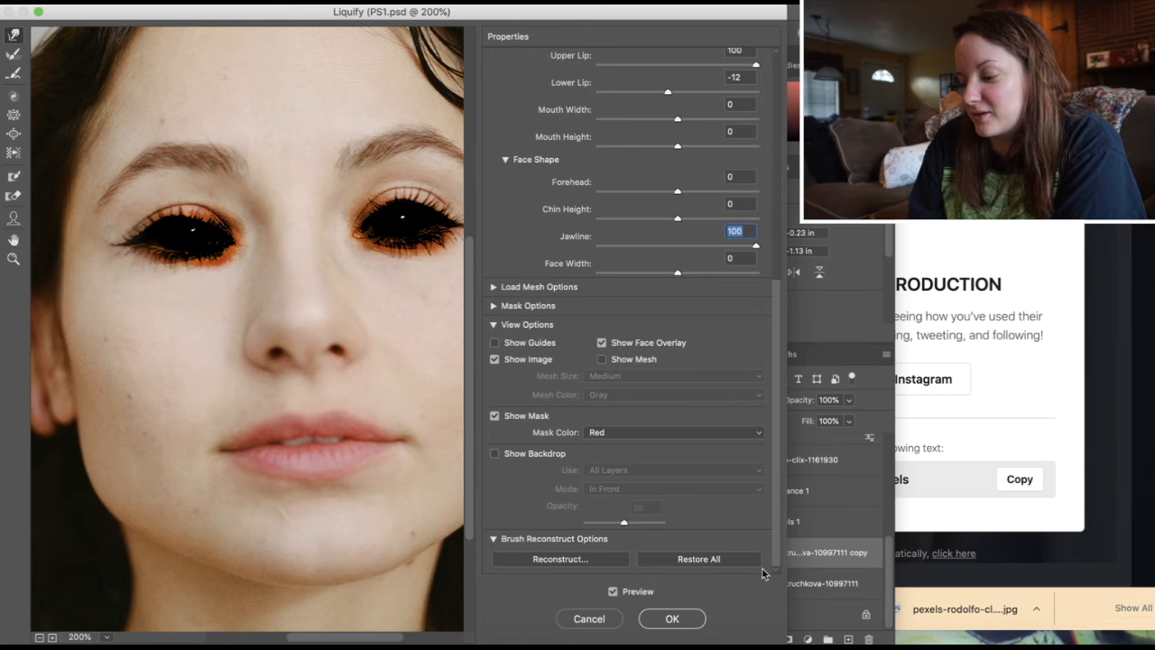
pyautogui.click(671, 619)
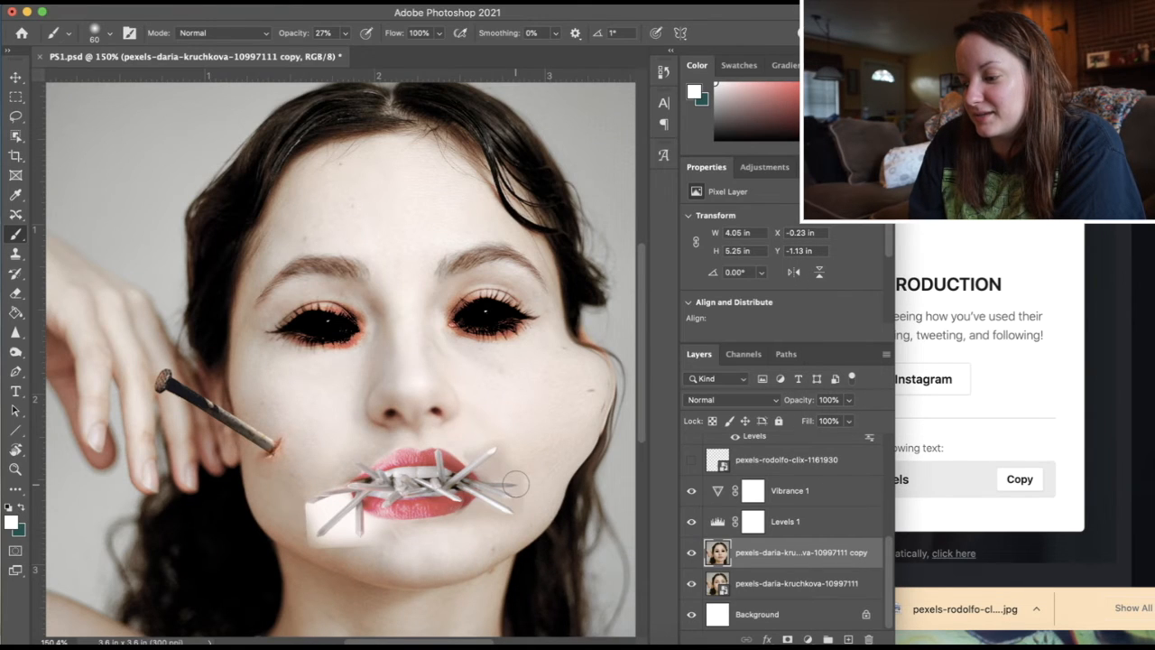
pyautogui.scroll(-2, 515, 483)
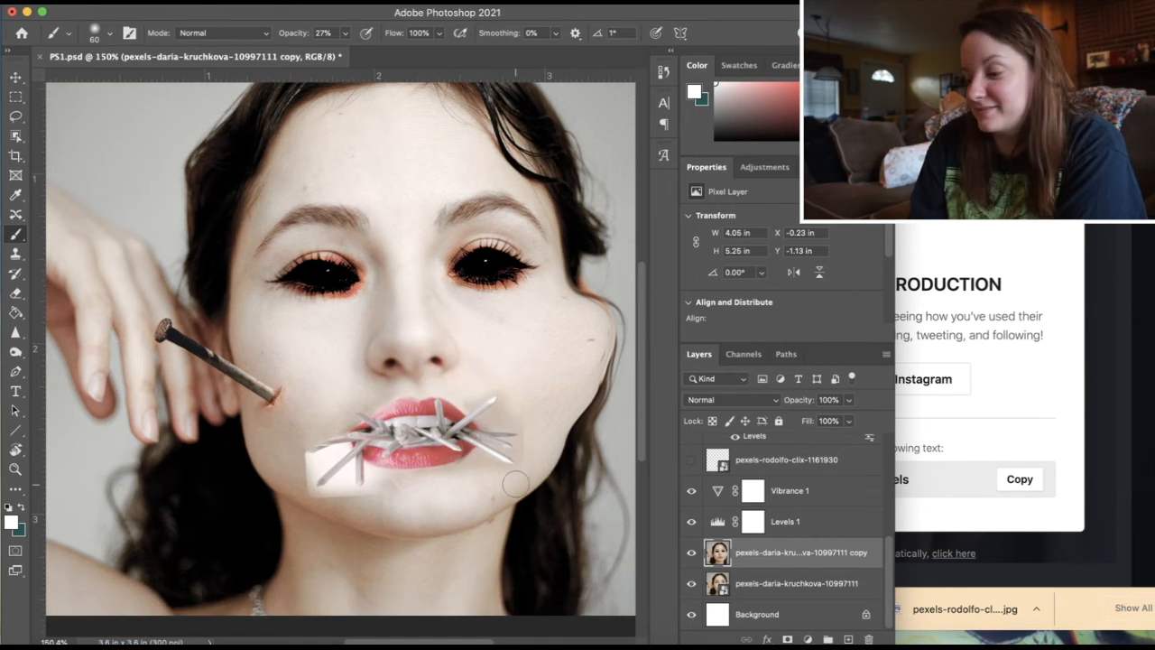
pyautogui.hscroll(3, 515, 483)
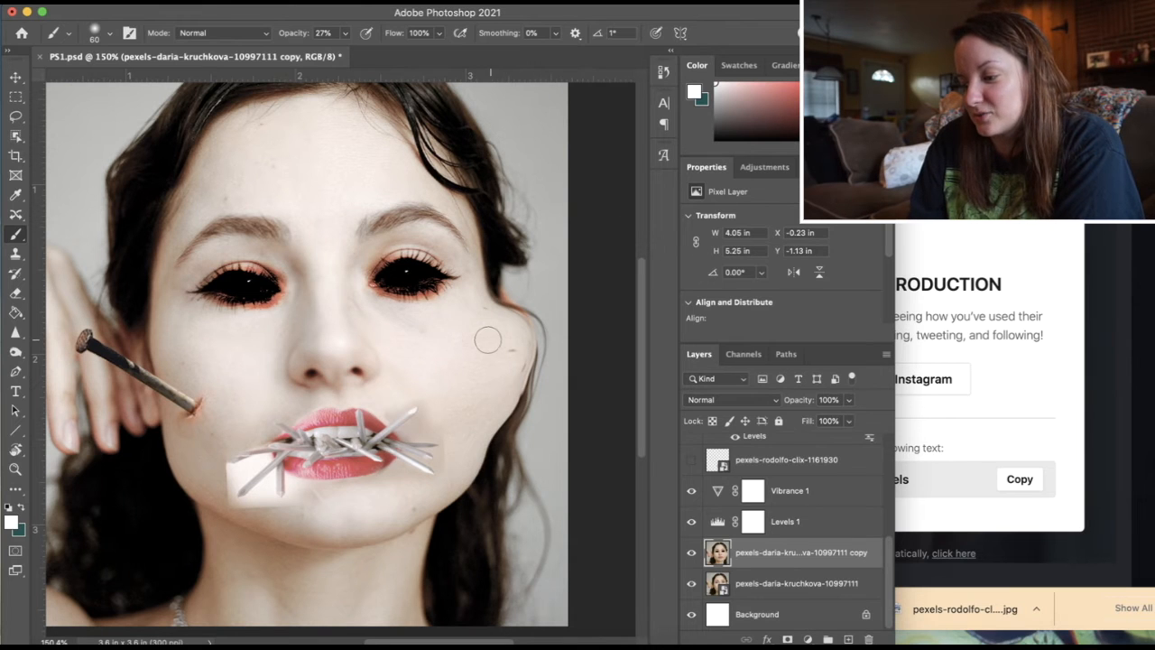
pyautogui.scroll(-3, 330, 428)
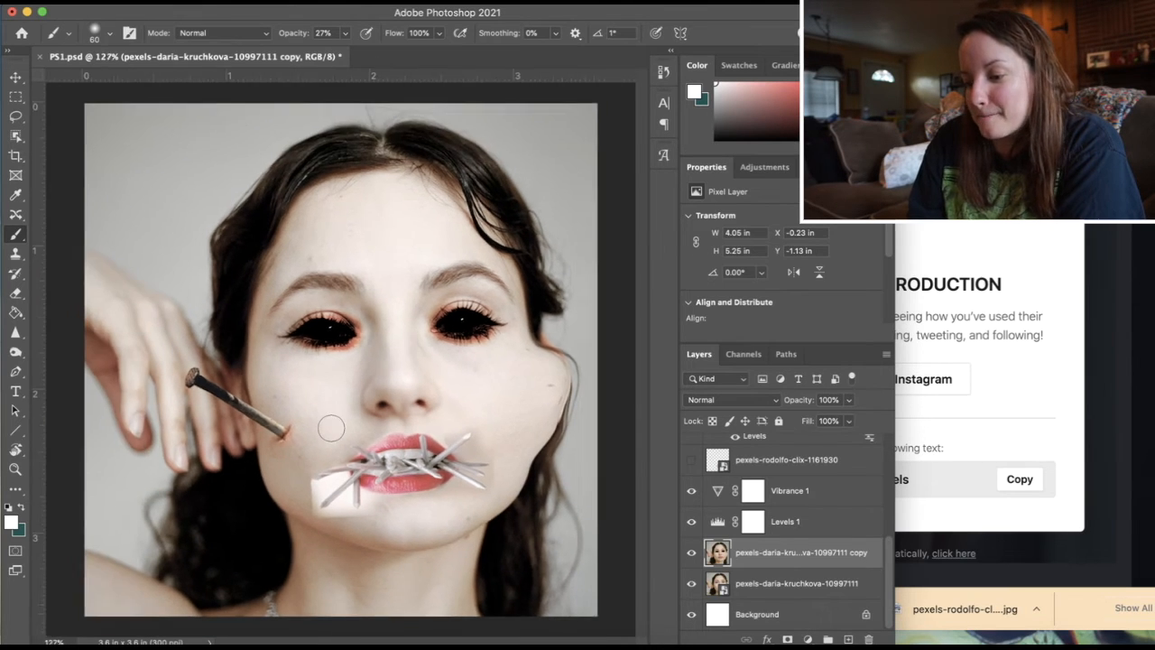
# Switch to the Pexels website, search for "bumps" and browse the photos for a usable skin texture
pyautogui.press('super+Tab')
pyautogui.press('Escape')
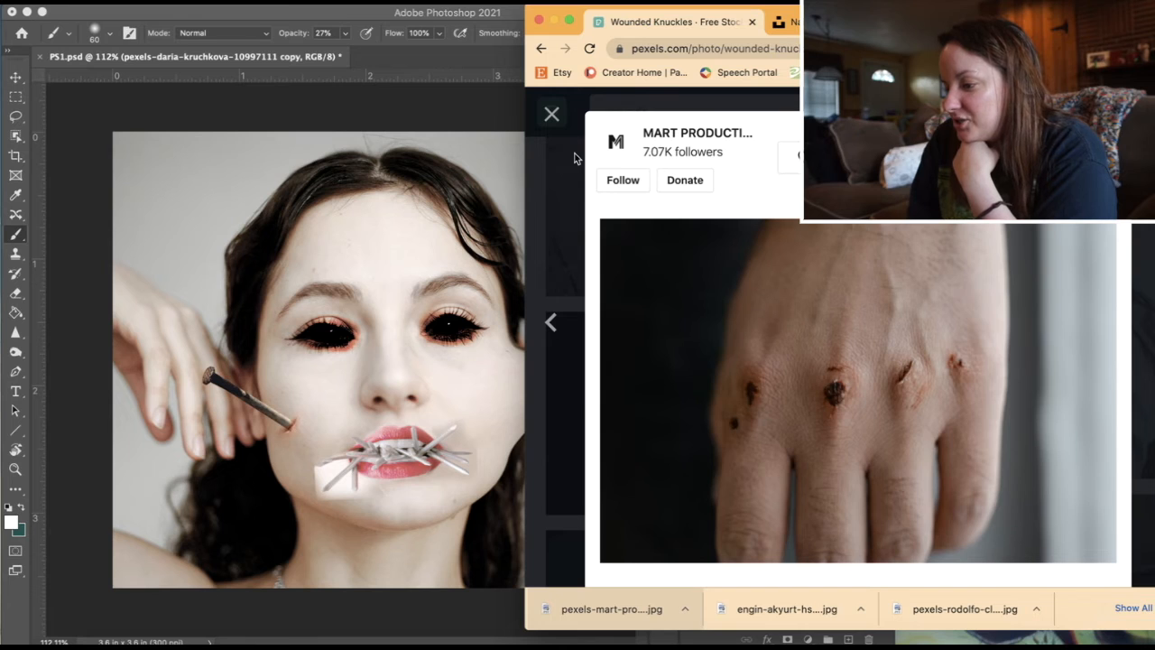
pyautogui.click(555, 178)
pyautogui.click(678, 115)
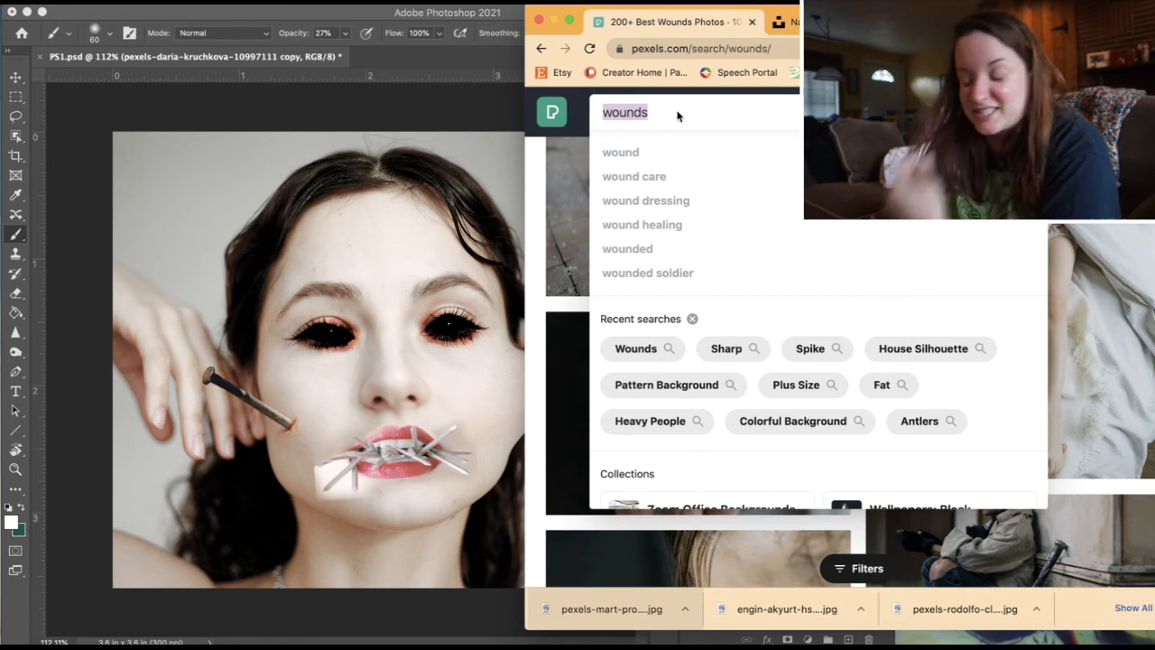
pyautogui.write('bumps')
pyautogui.press('Return')
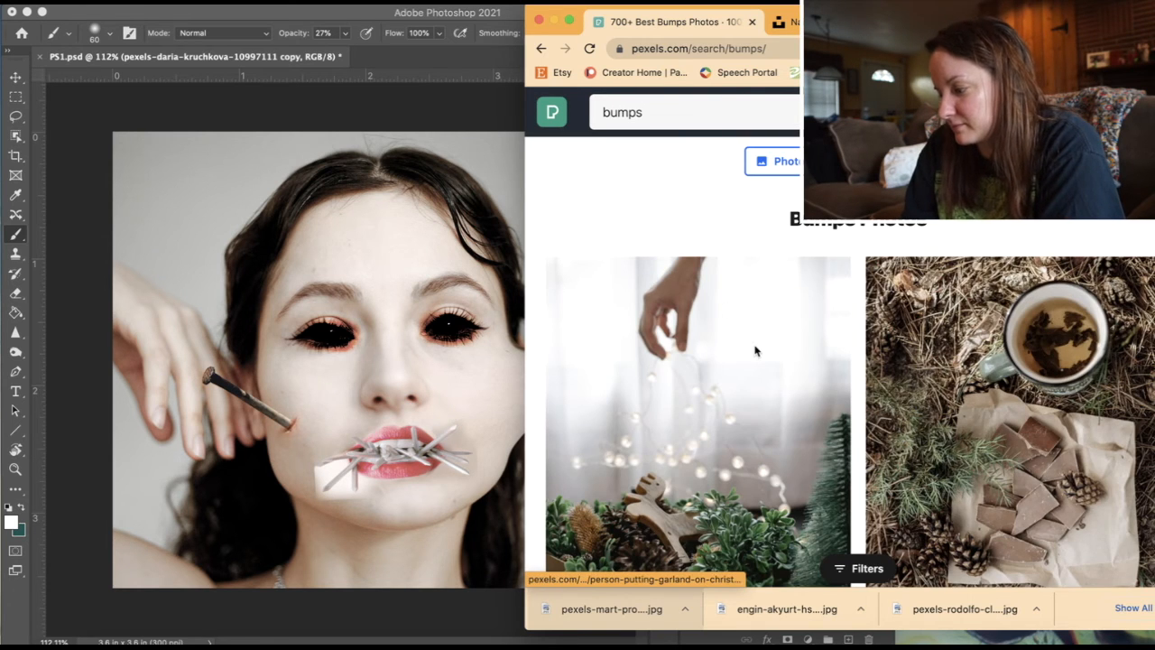
pyautogui.scroll(-15, 757, 350)
pyautogui.scroll(-15, 756, 351)
pyautogui.scroll(-15, 756, 351)
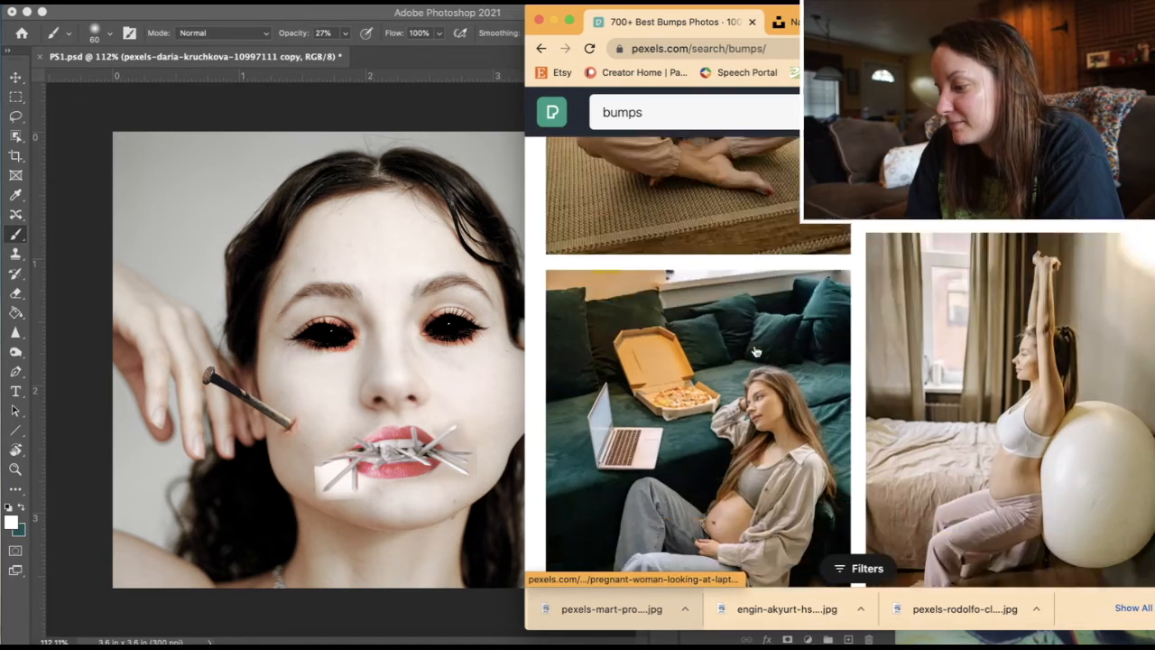
pyautogui.scroll(-4, 756, 350)
# Search Pexels for "mushrooms"
pyautogui.click(660, 113)
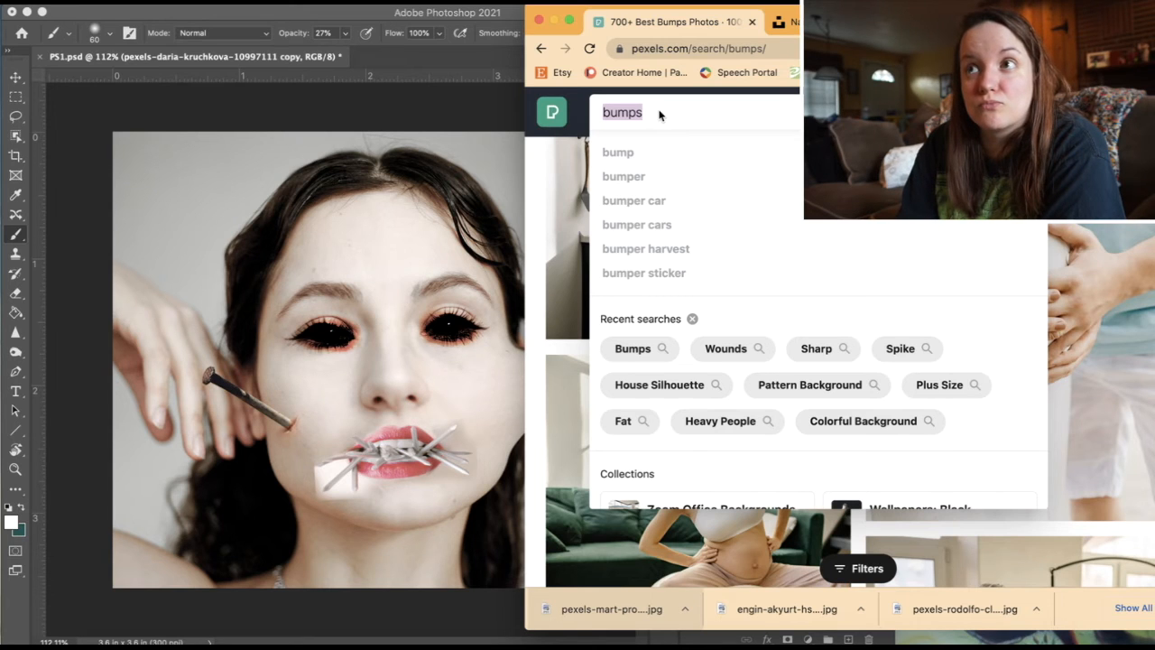
pyautogui.write('mush')
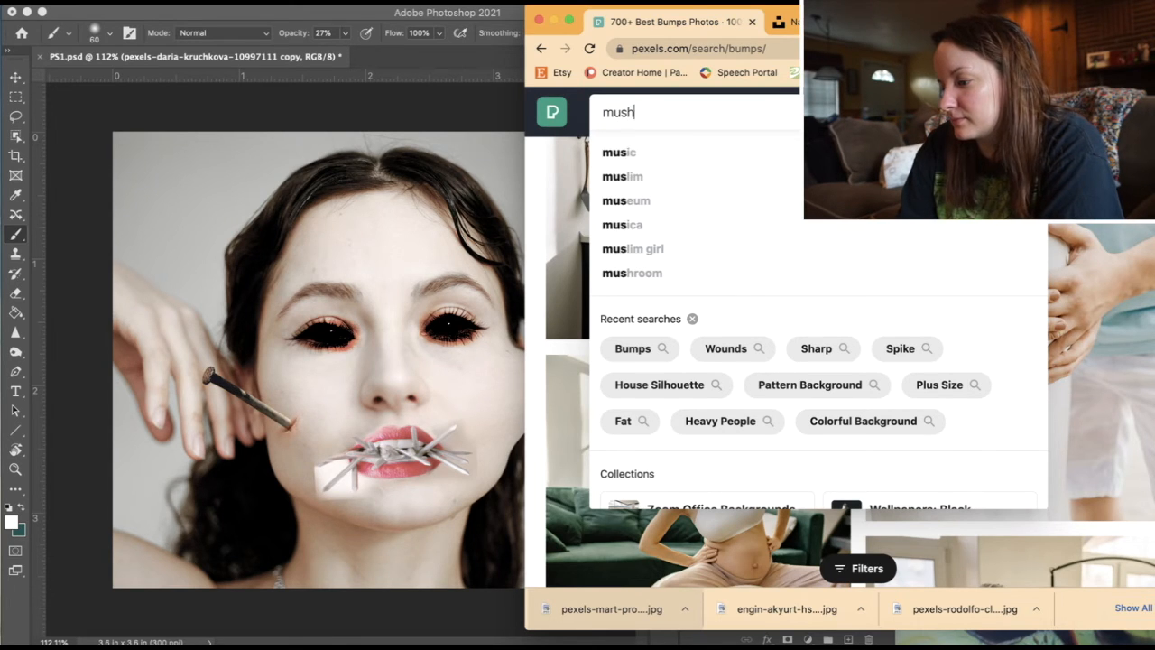
pyautogui.write('rooms')
pyautogui.press('Return')
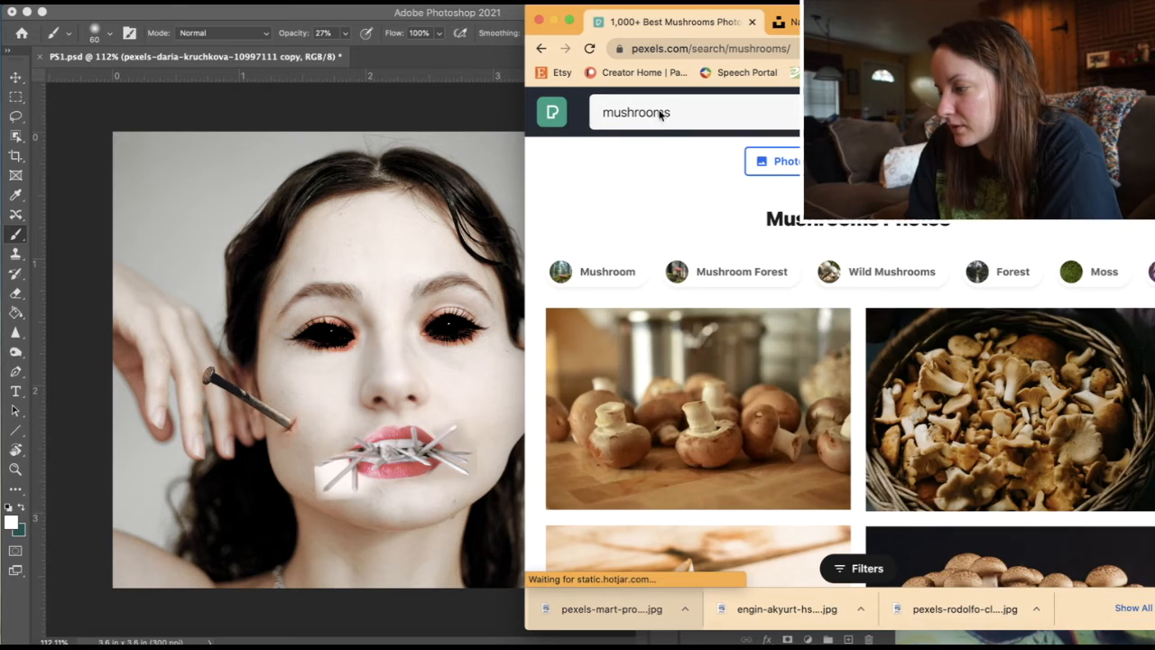
# Find the photo of two brown mushrooms with exposed gills, download it and place it in the portrait document in Photoshop
pyautogui.scroll(-5, 719, 341)
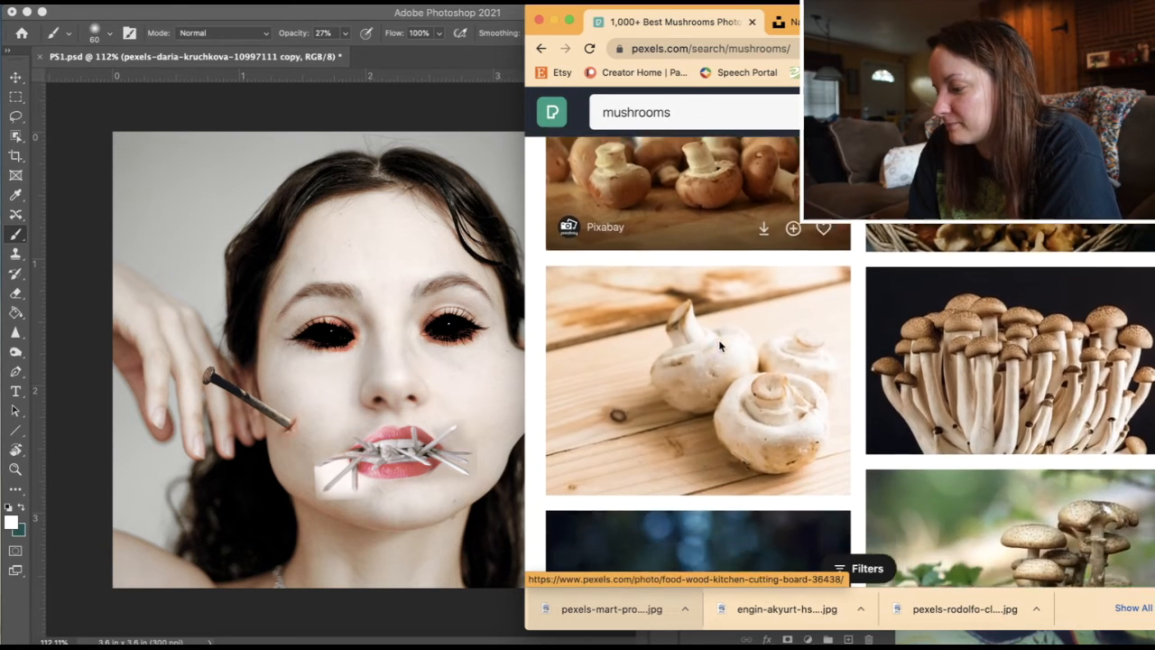
pyautogui.scroll(-15, 718, 341)
pyautogui.scroll(-15, 719, 346)
pyautogui.scroll(-15, 719, 345)
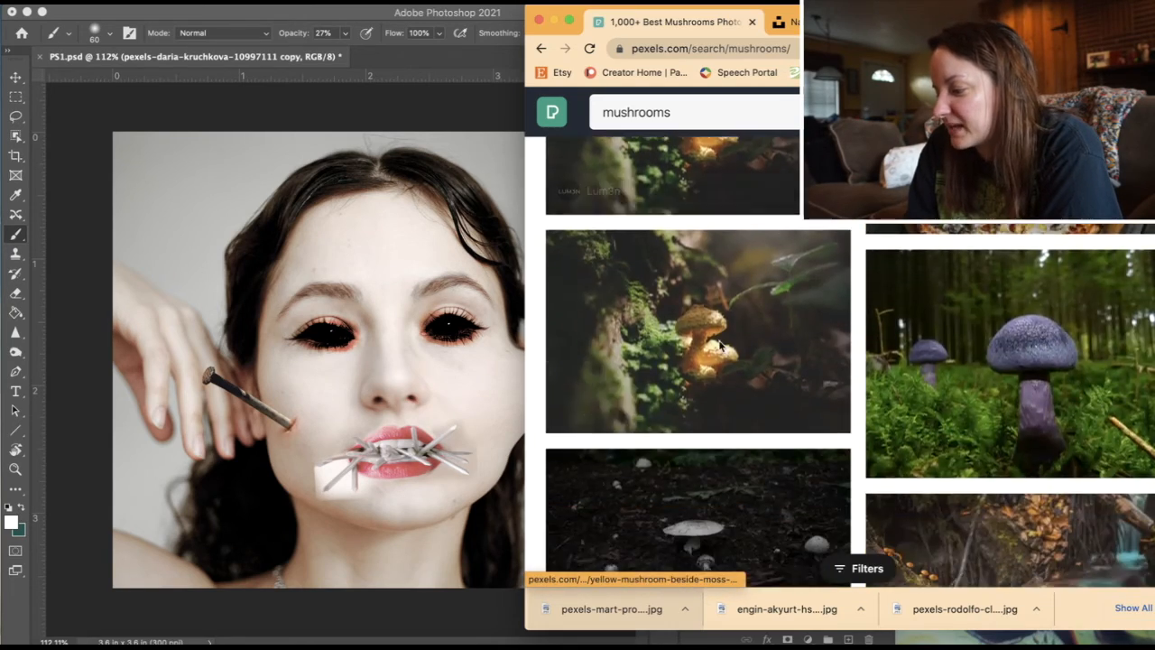
pyautogui.scroll(-15, 719, 344)
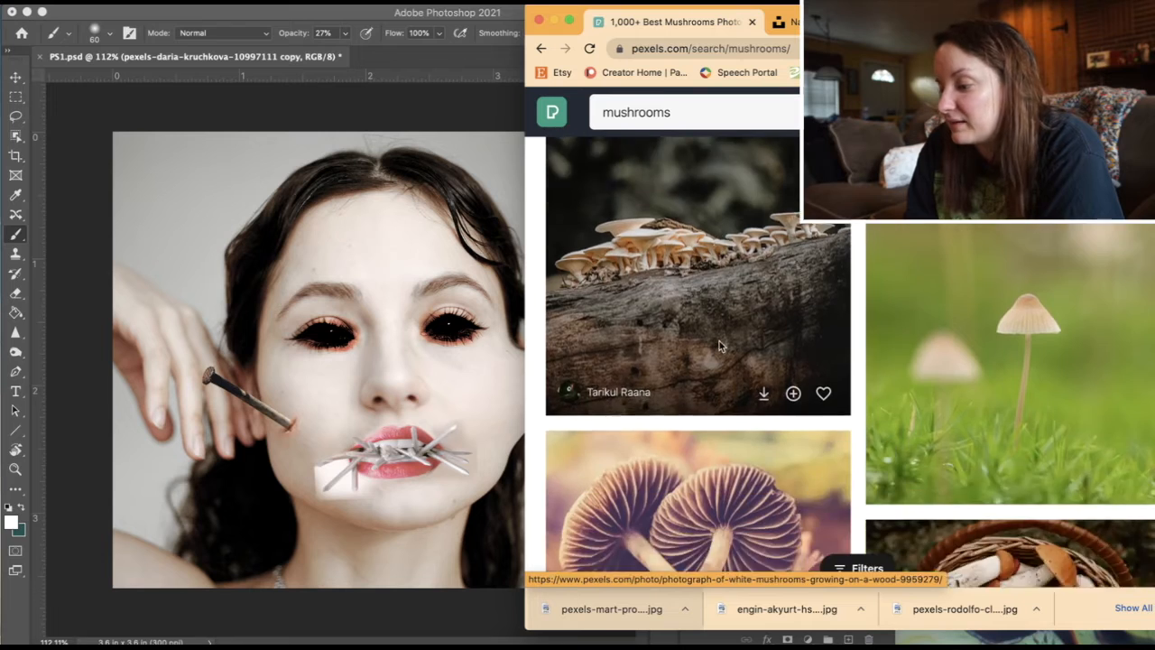
pyautogui.scroll(-5, 719, 344)
pyautogui.scroll(2, 719, 340)
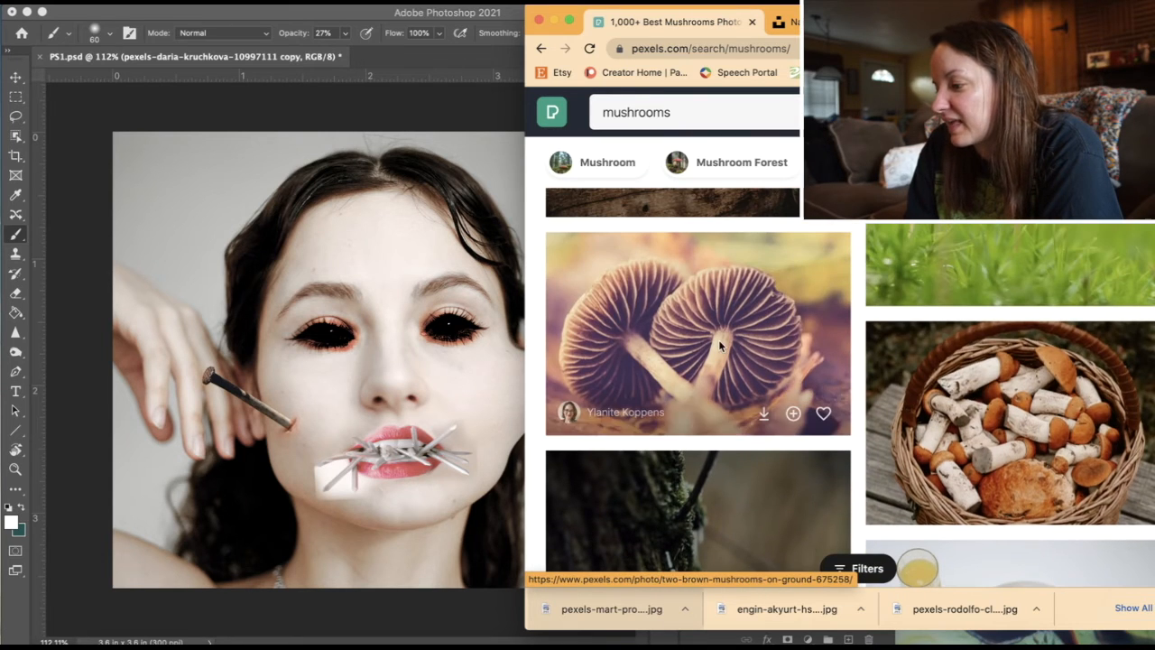
pyautogui.click(764, 412)
pyautogui.moveTo(595, 613); pyautogui.dragTo(276, 355)
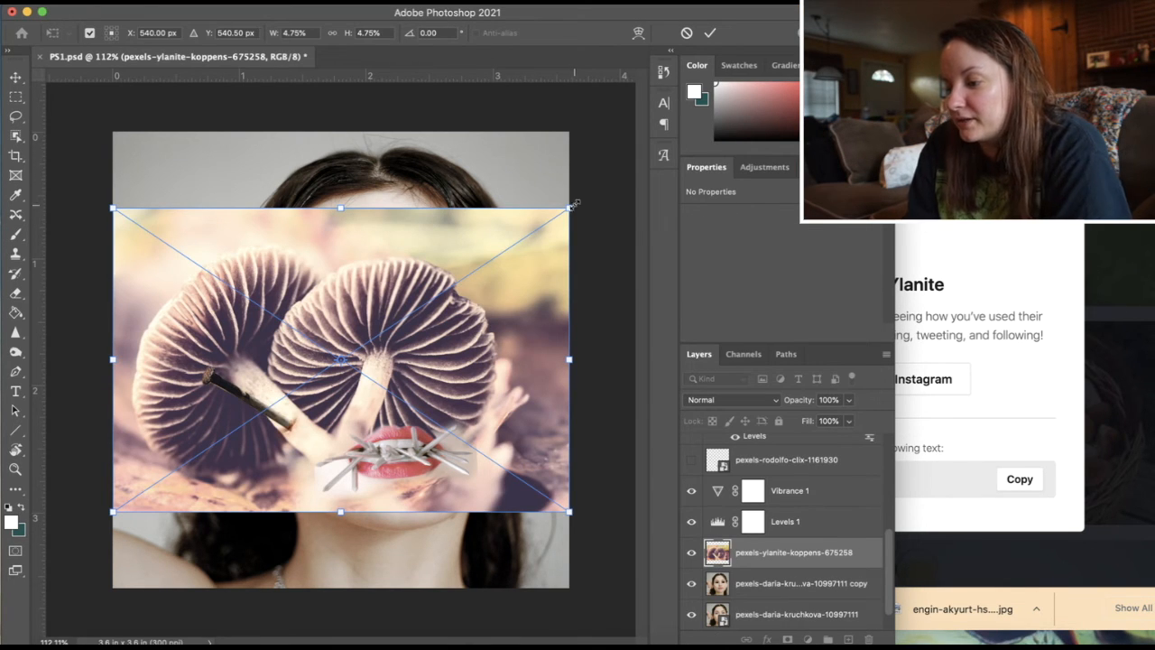
# Flip the mushroom photo horizontally and scale it down to 2.06% width and 1.59% height over the lower face
pyautogui.rightClick(484, 316)
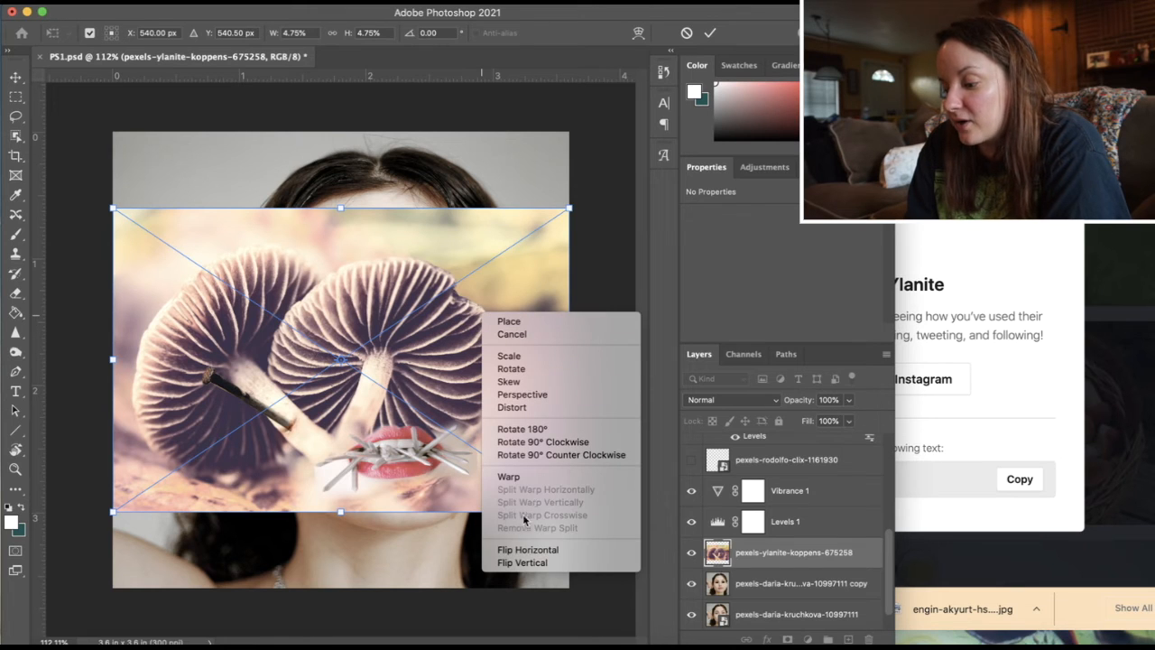
pyautogui.click(522, 550)
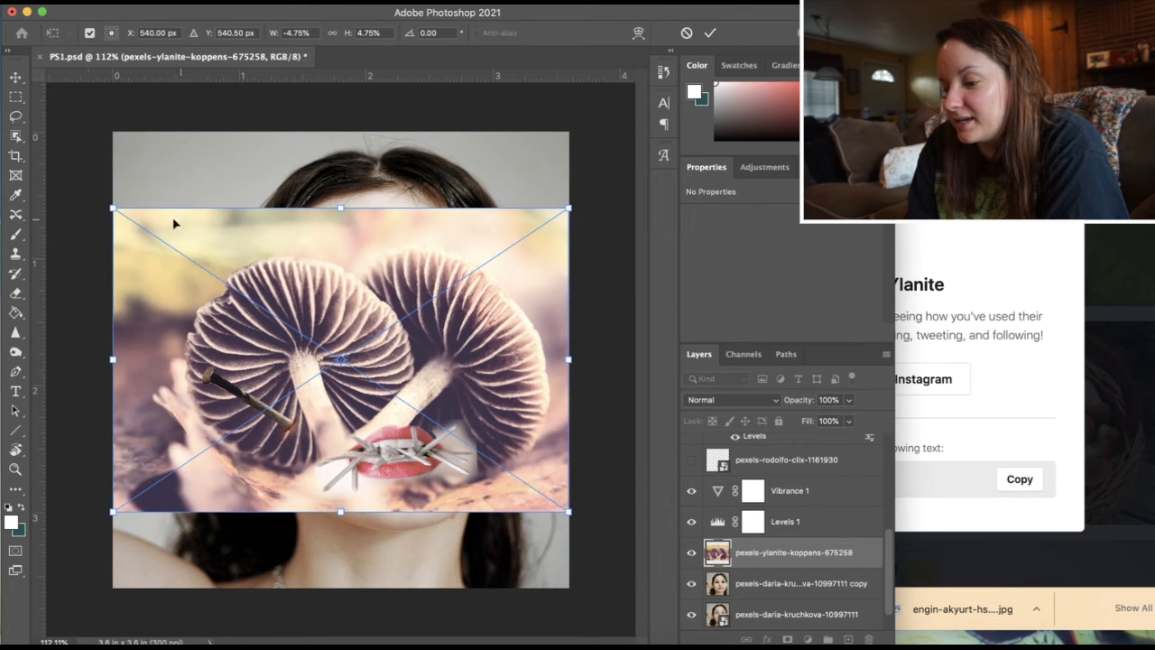
pyautogui.moveTo(109, 206); pyautogui.dragTo(366, 404)
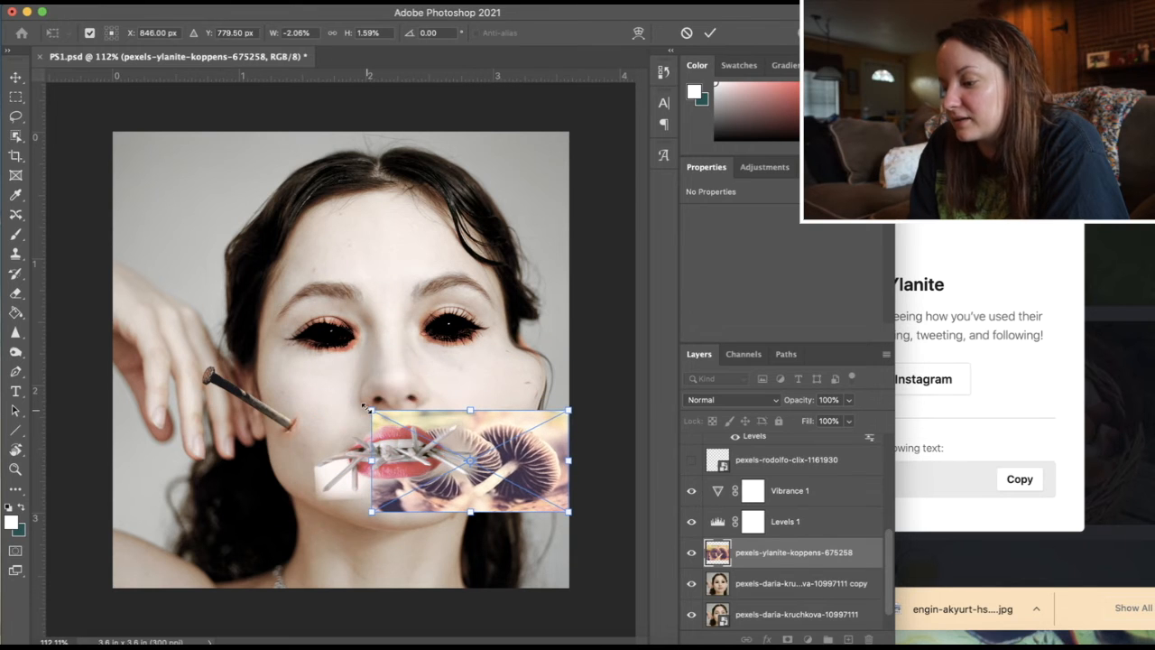
pyautogui.moveTo(542, 454); pyautogui.dragTo(495, 385)
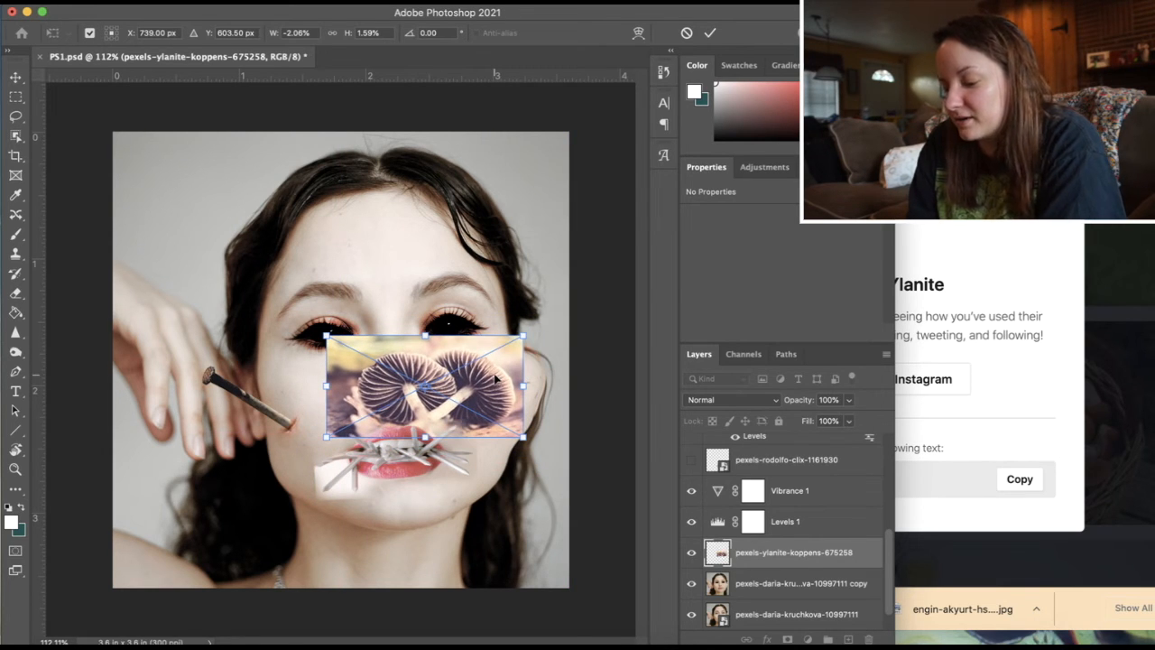
# Flip the mushroom photo horizontally again, place it over the bulging cheek with its height stretched to 1.82%, and commit the placement
pyautogui.rightClick(496, 371)
pyautogui.click(542, 610)
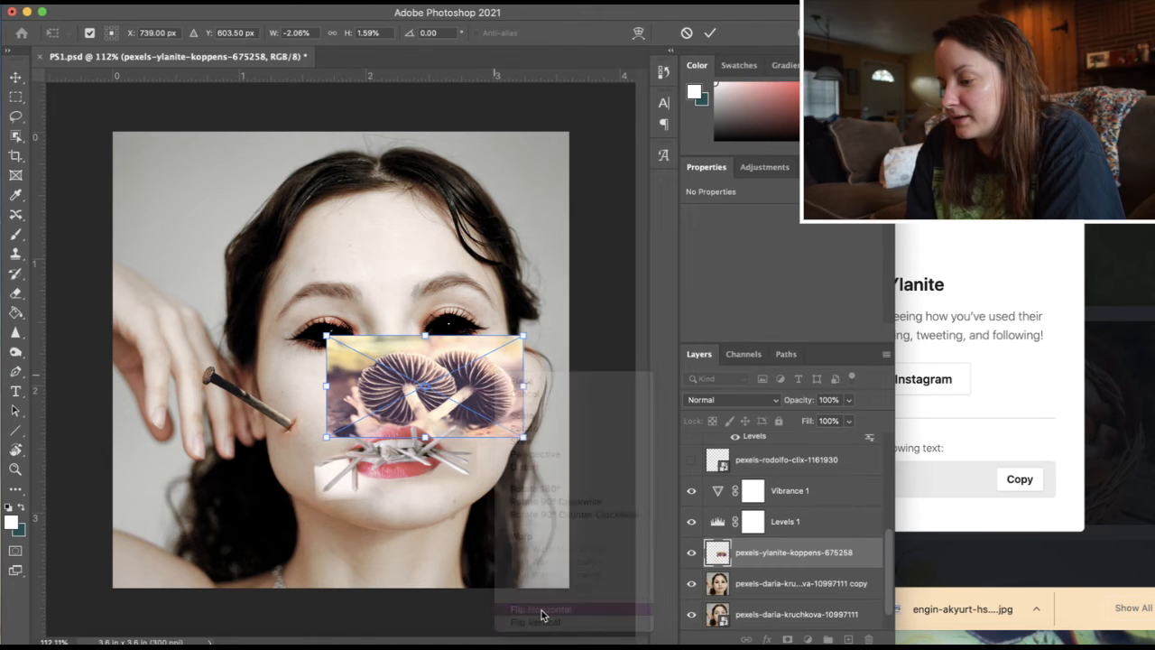
pyautogui.moveTo(499, 370); pyautogui.dragTo(559, 375)
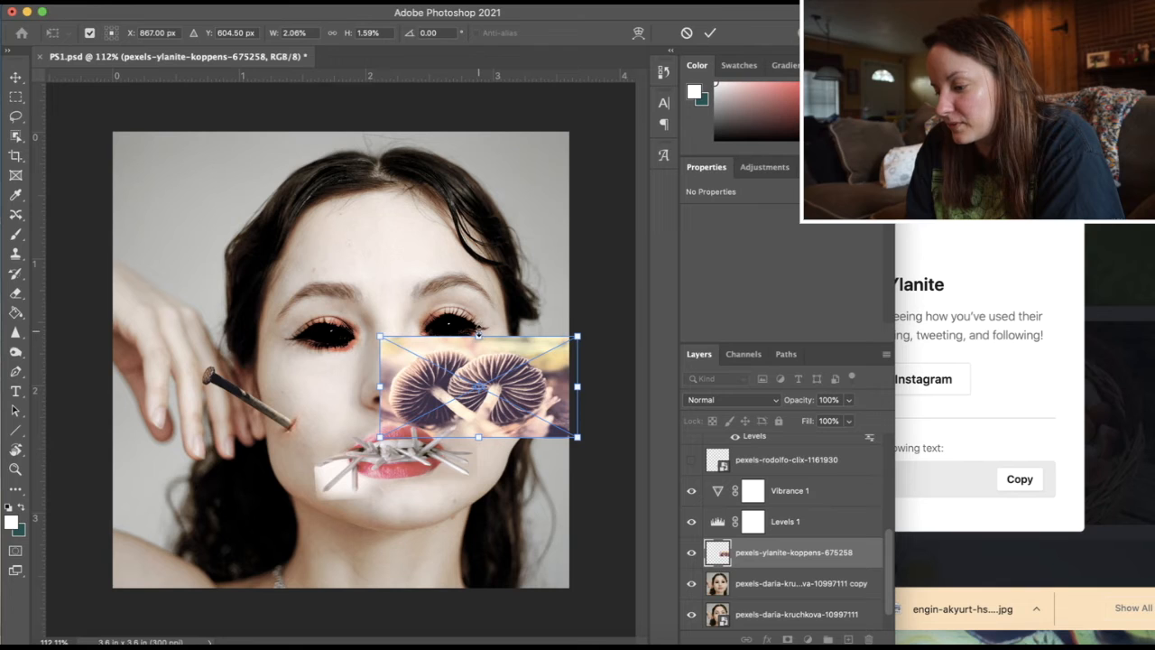
pyautogui.moveTo(480, 336); pyautogui.dragTo(479, 321)
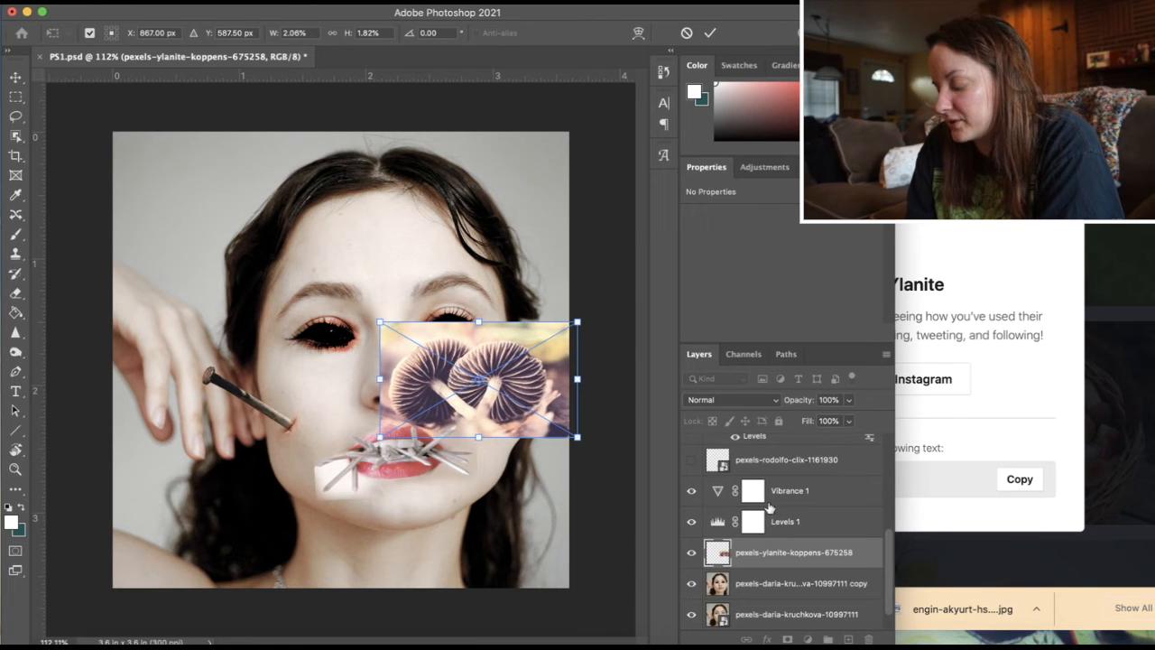
pyautogui.press('Return')
# Move the mushroom layer to the top of the layer stack and lower its opacity to 32%
pyautogui.press('b')
pyautogui.moveTo(754, 555); pyautogui.dragTo(749, 442)
pyautogui.click(848, 399)
pyautogui.moveTo(817, 424); pyautogui.dragTo(801, 422)
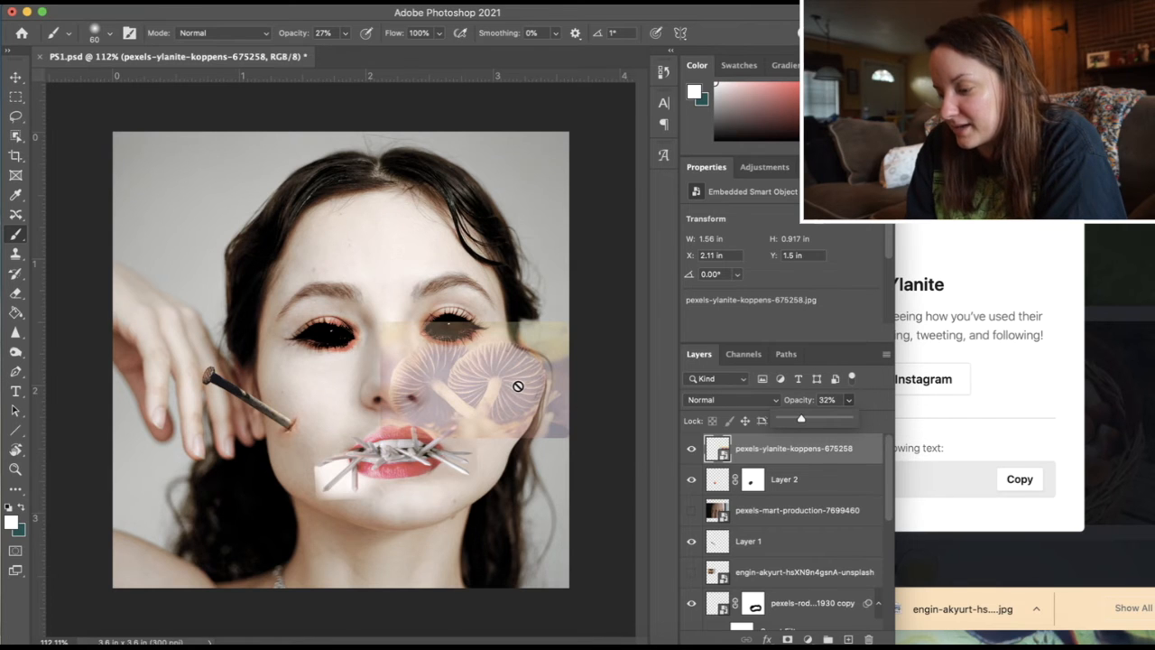
# Shift the mushroom photo slightly to X 2.14 in, Y 1.54 in to line the caps up with the bulging cheek
pyautogui.scroll(8, 518, 386)
pyautogui.hscroll(5, 518, 386)
pyautogui.press('v')
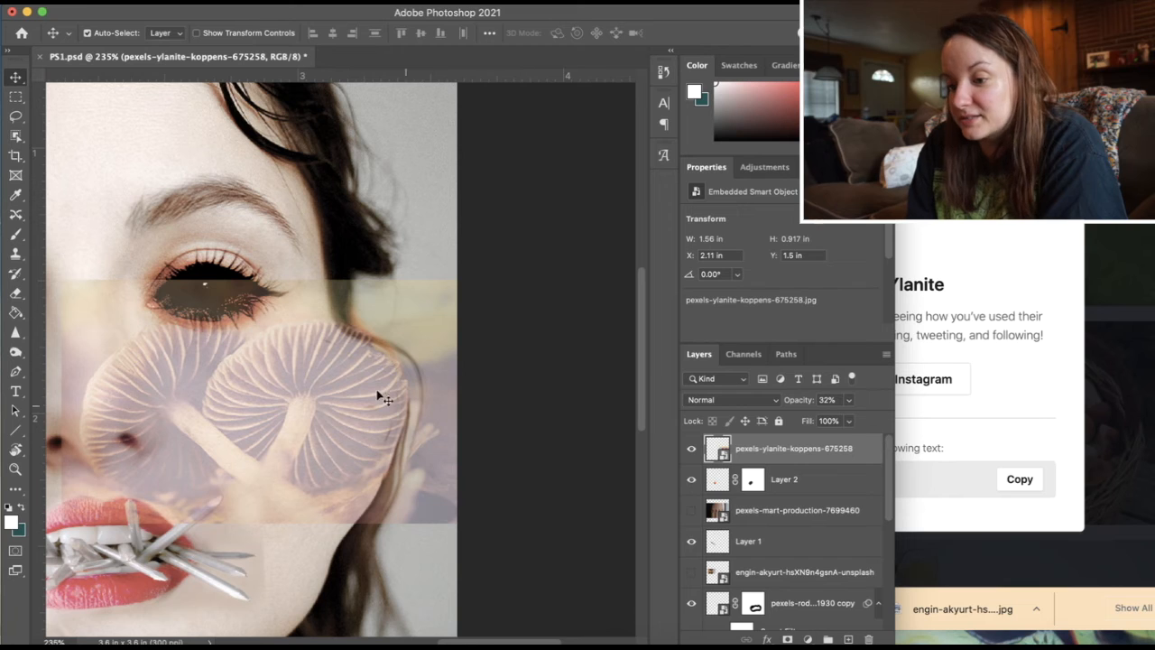
pyautogui.moveTo(376, 388)
pyautogui.mouseDown()
pyautogui.moveTo(377, 377)
pyautogui.moveTo(387, 383)
pyautogui.moveTo(386, 398)
pyautogui.mouseUp()
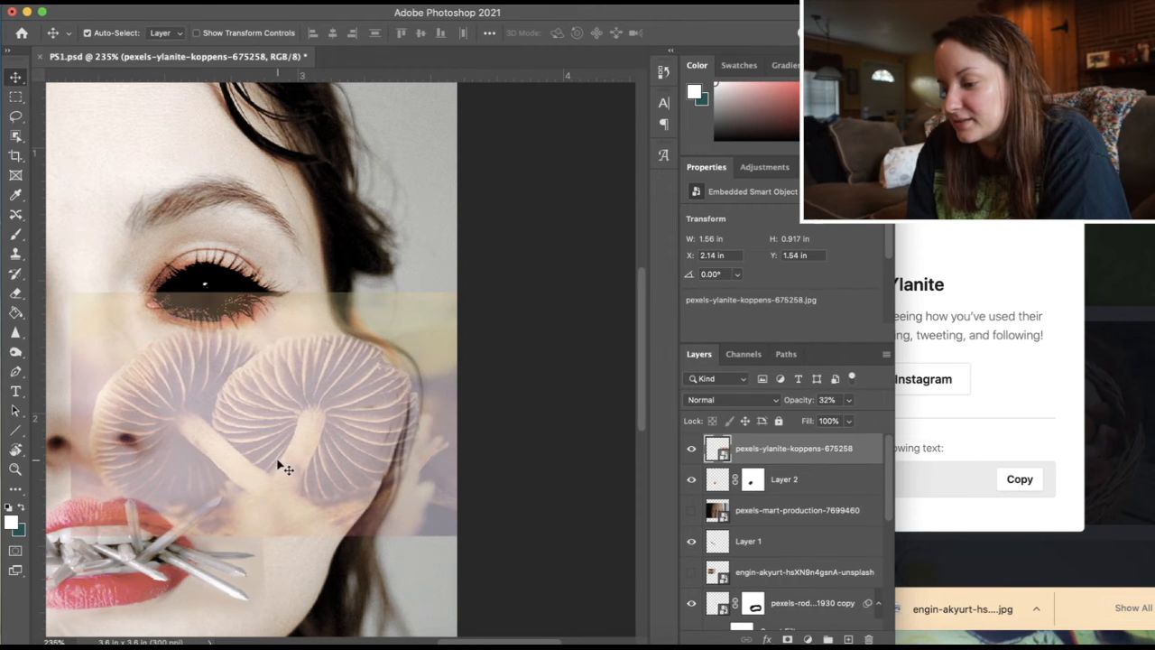
# Stretch the mushroom photo's height to 2.39%, reposition it at X 867 px, Y 595 px over the cheek, and commit the transform
pyautogui.hotkey('ctrl', 't')
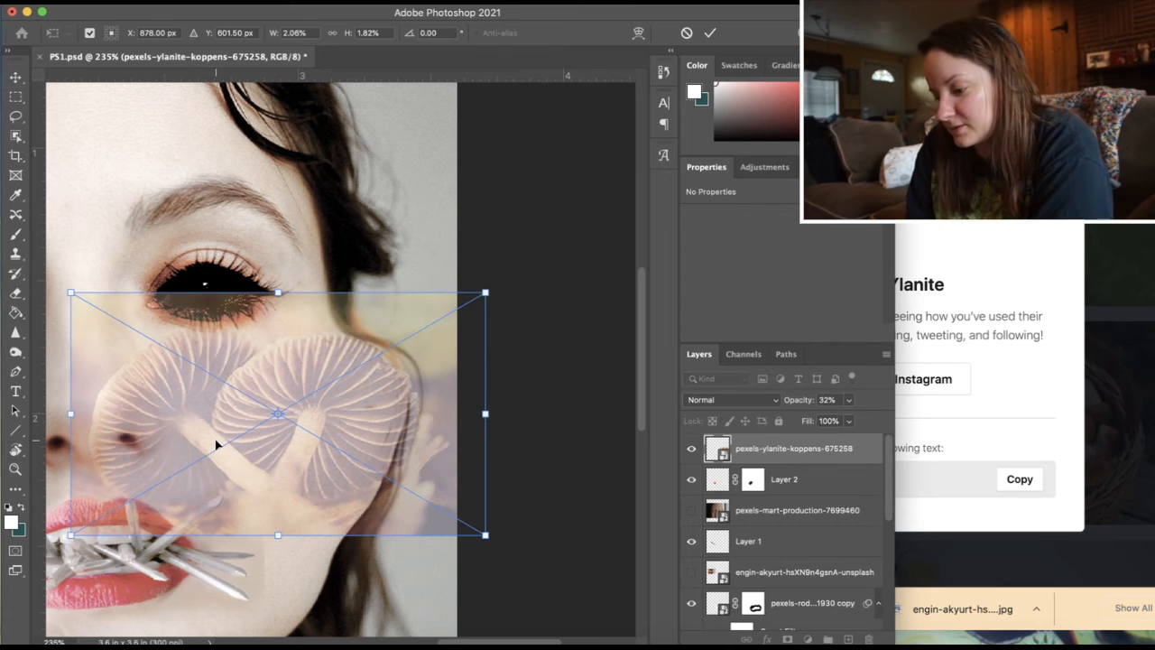
pyautogui.moveTo(276, 536); pyautogui.dragTo(248, 610)
pyautogui.moveTo(348, 458); pyautogui.dragTo(332, 417)
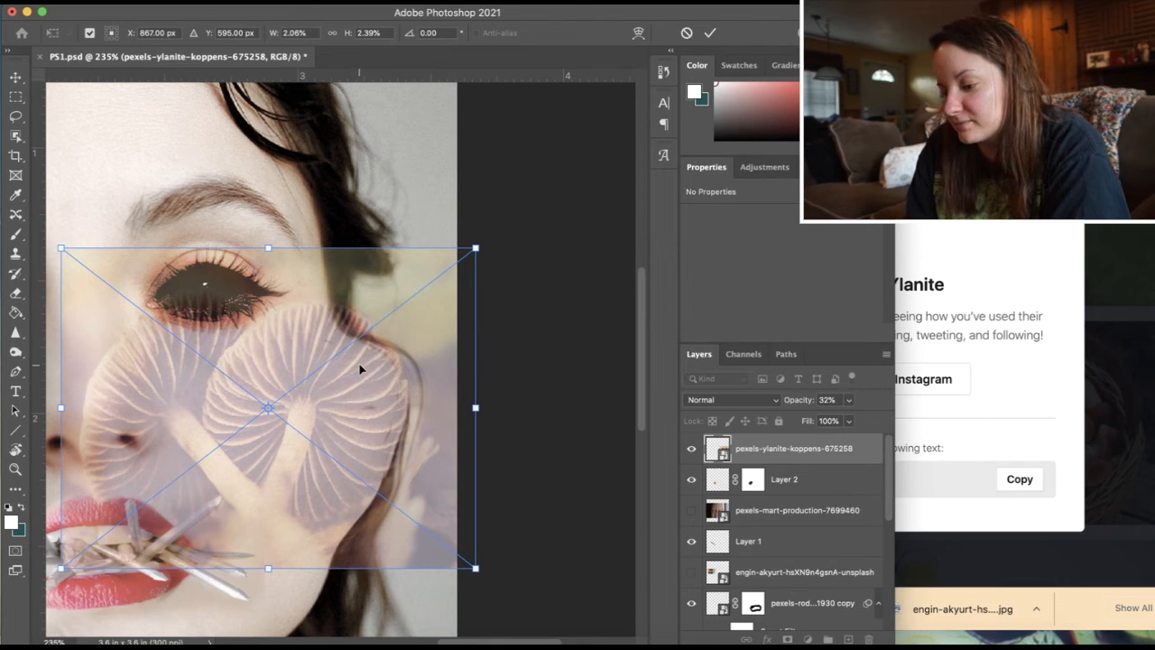
pyautogui.press('Return')
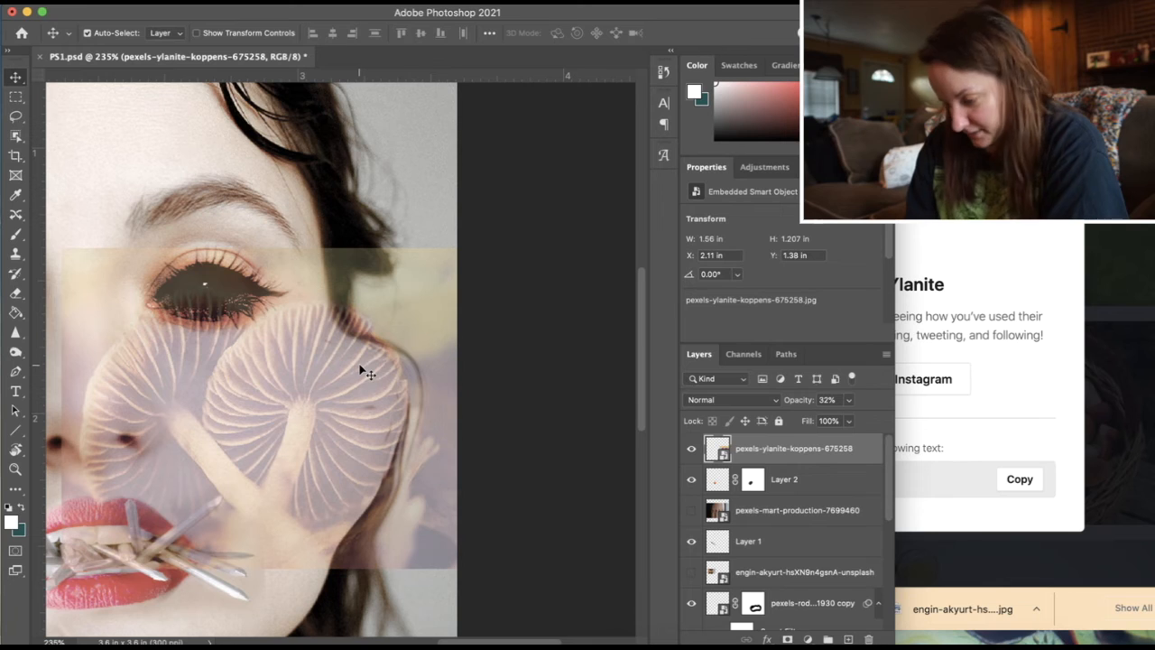
# Restore the mushroom layer to 100% opacity and mask it to a loose lasso selection around the cap nearest the hair
pyautogui.click(849, 401)
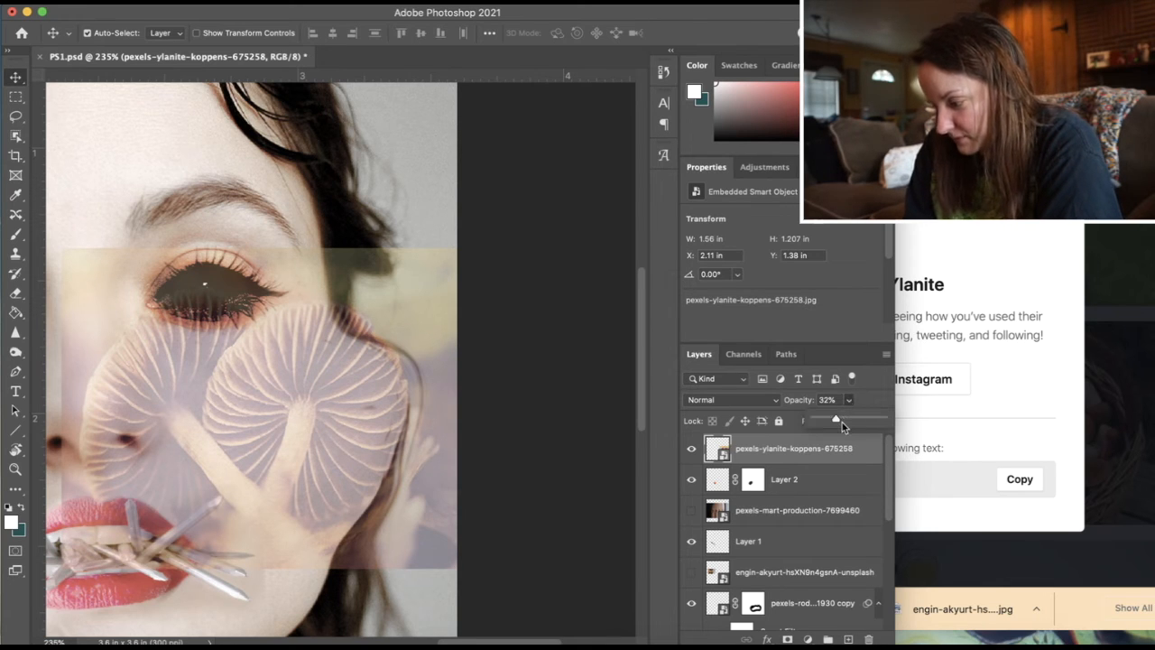
pyautogui.moveTo(836, 422); pyautogui.dragTo(980, 412)
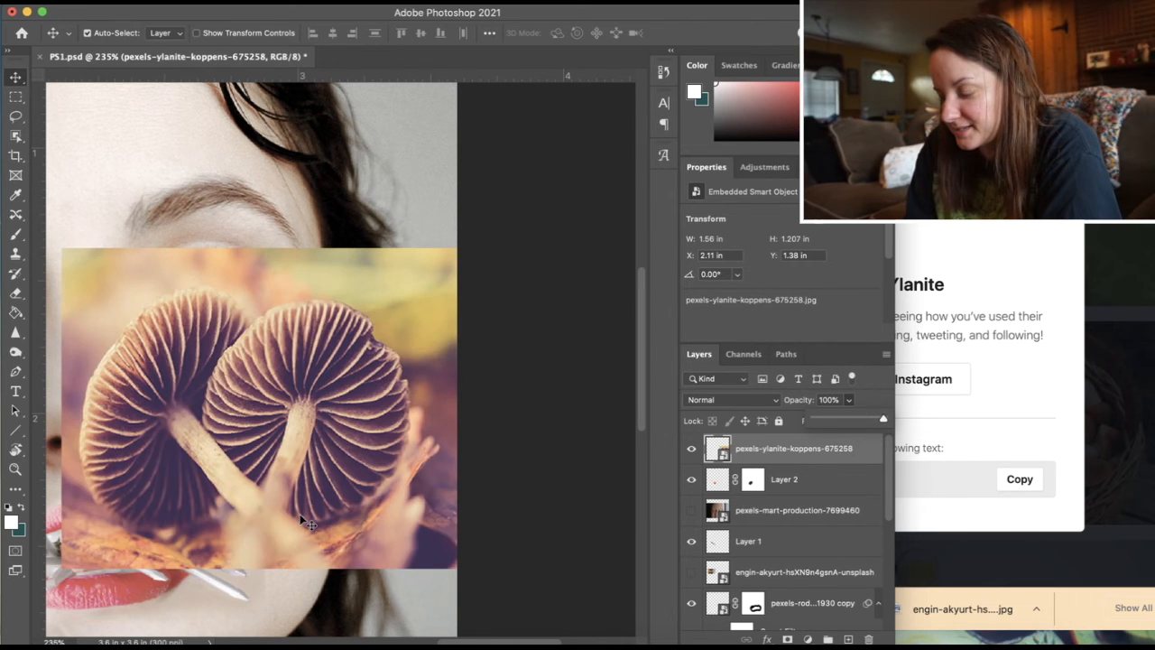
pyautogui.click(16, 118)
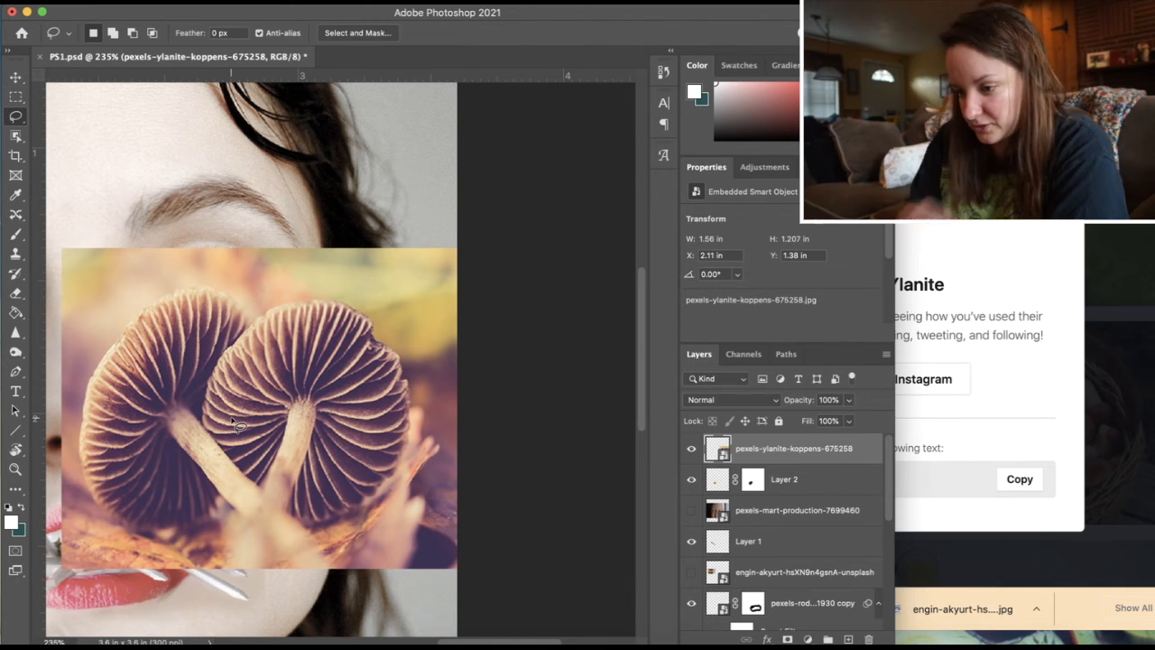
pyautogui.moveTo(298, 534)
pyautogui.mouseDown()
pyautogui.moveTo(373, 517)
pyautogui.moveTo(428, 417)
pyautogui.moveTo(407, 344)
pyautogui.moveTo(375, 309)
pyautogui.moveTo(302, 286)
pyautogui.moveTo(250, 296)
pyautogui.moveTo(226, 317)
pyautogui.moveTo(195, 410)
pyautogui.moveTo(209, 448)
pyautogui.moveTo(238, 472)
pyautogui.moveTo(318, 490)
pyautogui.moveTo(339, 536)
pyautogui.mouseUp()
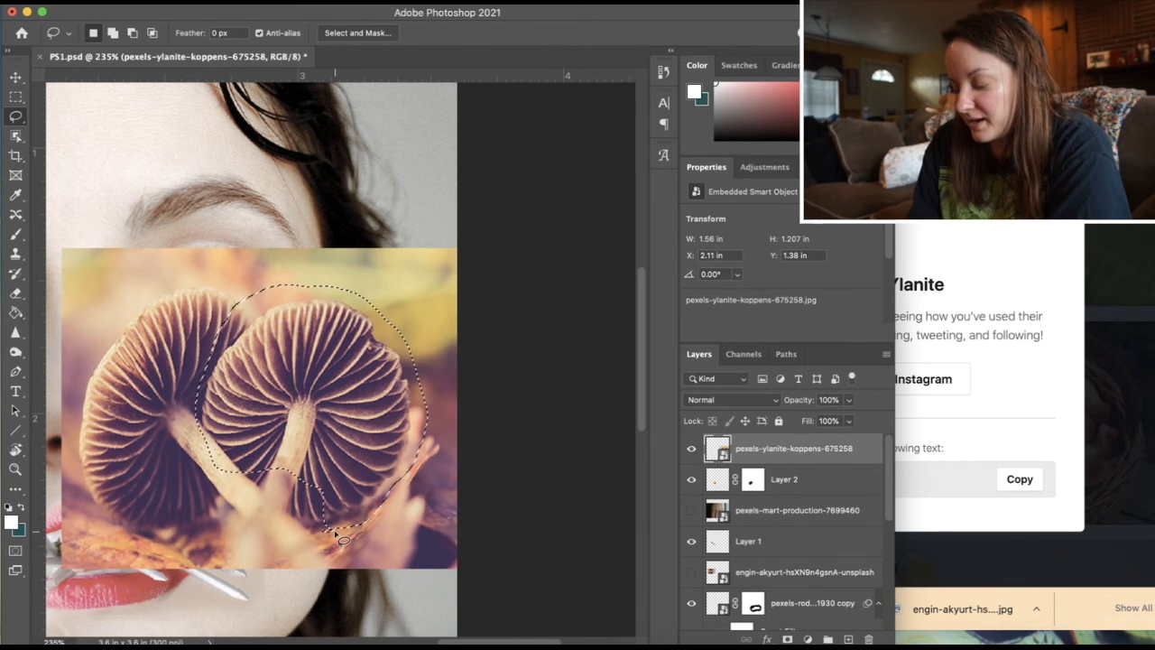
pyautogui.click(788, 639)
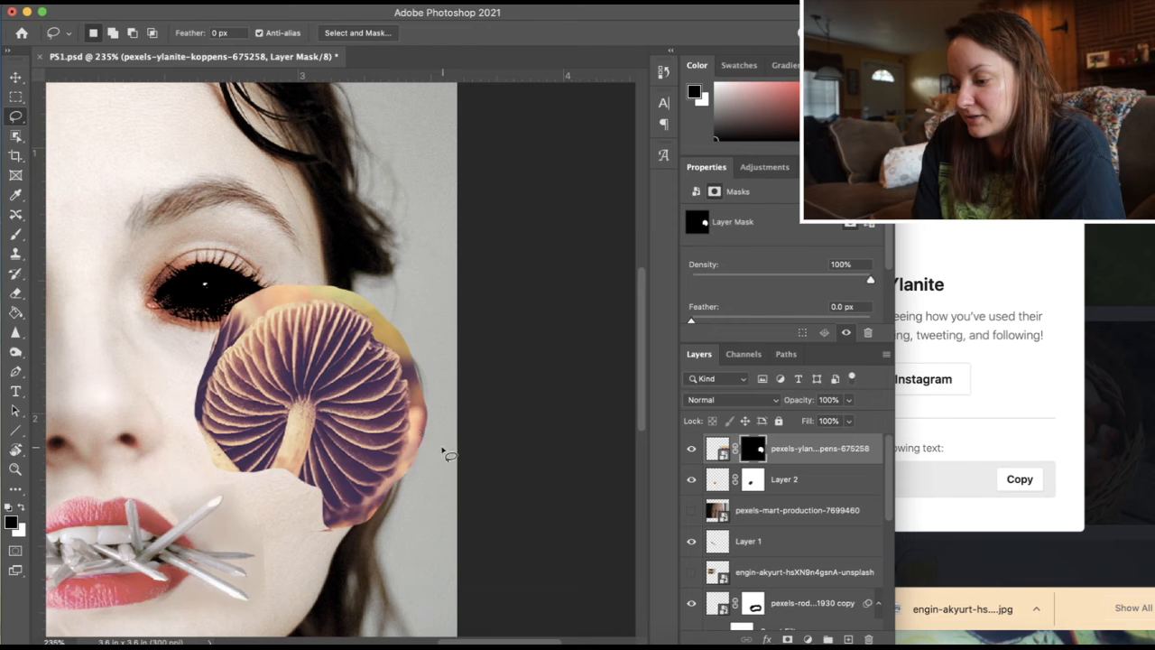
# Paint black on the mushroom's layer mask with a size 30 brush at 100% opacity to remove the background around the cap
pyautogui.press('b')
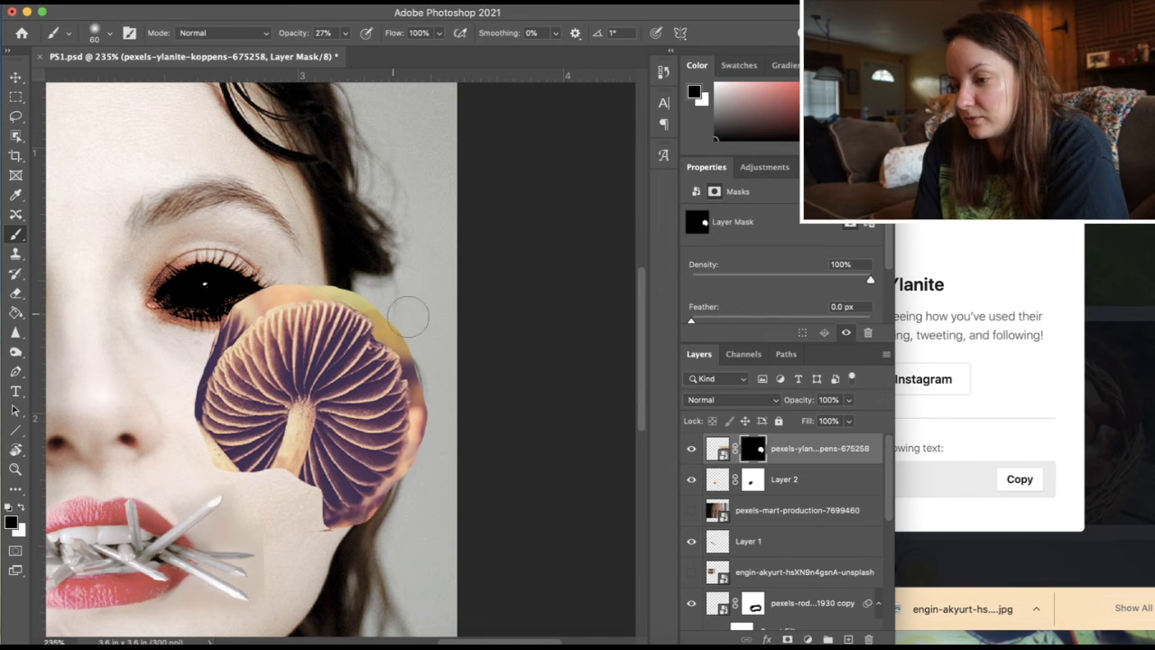
pyautogui.click(345, 34)
pyautogui.moveTo(345, 54); pyautogui.dragTo(443, 20)
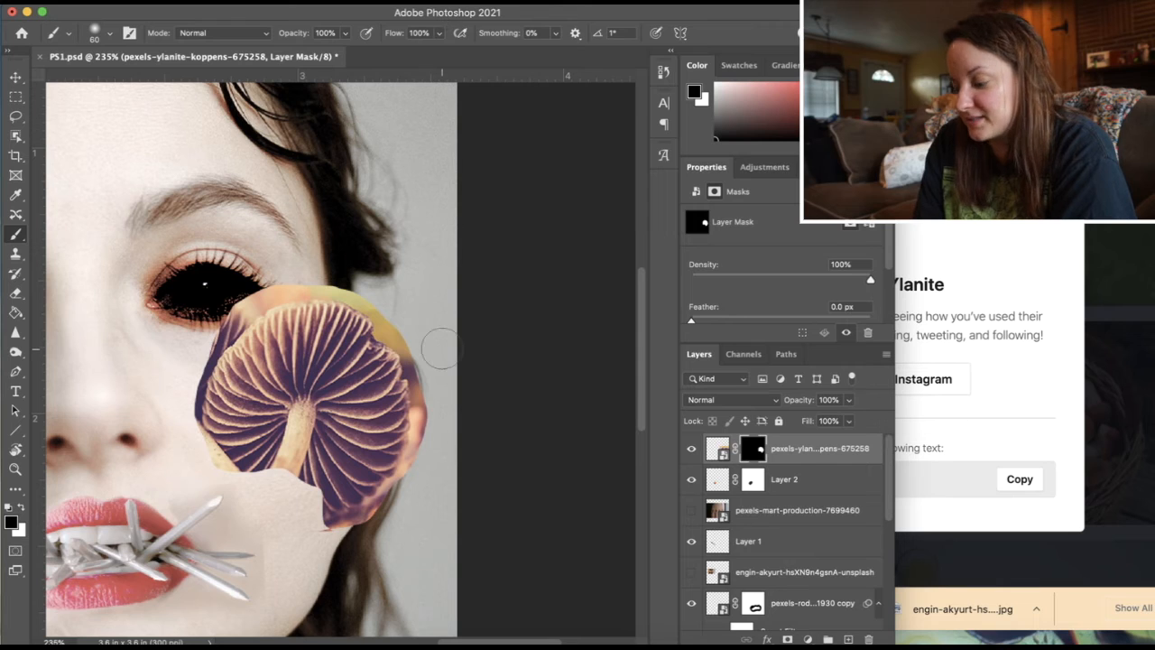
pyautogui.press('[')
pyautogui.press('[')
pyautogui.press('[')
pyautogui.press('[')
pyautogui.press('[')
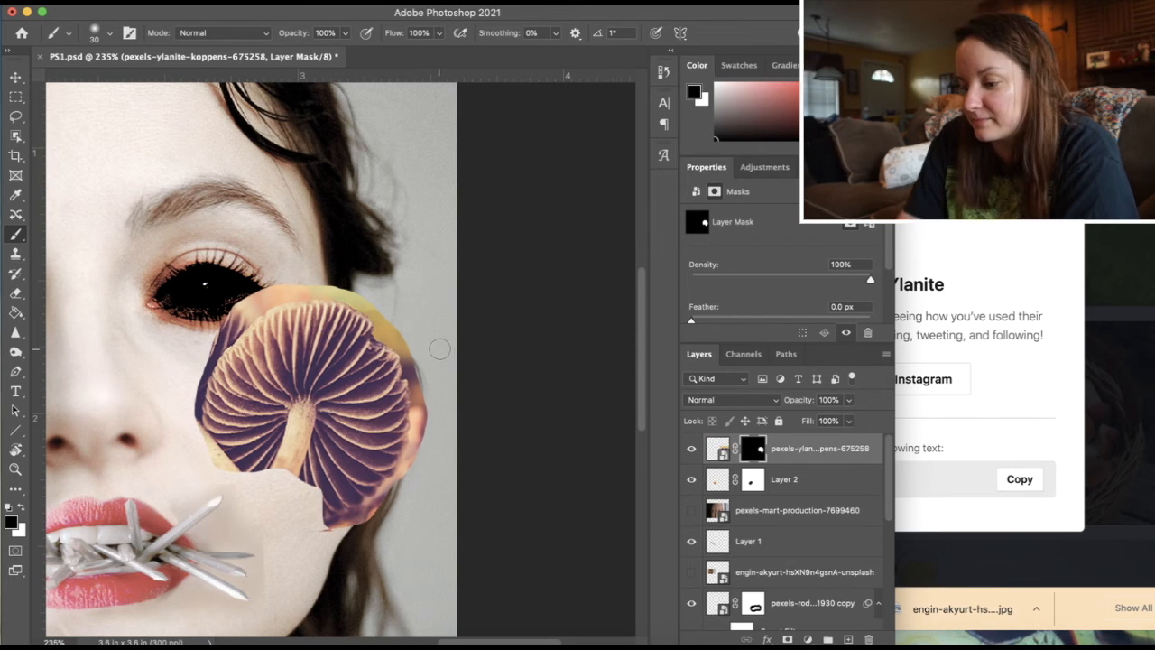
pyautogui.moveTo(415, 393)
pyautogui.mouseDown()
pyautogui.moveTo(419, 435)
pyautogui.moveTo(347, 540)
pyautogui.moveTo(410, 451)
pyautogui.moveTo(411, 374)
pyautogui.moveTo(393, 339)
pyautogui.moveTo(339, 294)
pyautogui.moveTo(287, 294)
pyautogui.moveTo(221, 343)
pyautogui.moveTo(271, 291)
pyautogui.moveTo(236, 335)
pyautogui.mouseUp()
pyautogui.moveTo(334, 287); pyautogui.dragTo(388, 352)
pyautogui.moveTo(239, 334)
pyautogui.mouseDown()
pyautogui.moveTo(187, 437)
pyautogui.moveTo(216, 325)
pyautogui.moveTo(179, 424)
pyautogui.moveTo(329, 515)
pyautogui.moveTo(284, 488)
pyautogui.moveTo(370, 528)
pyautogui.moveTo(370, 493)
pyautogui.moveTo(382, 499)
pyautogui.mouseUp()
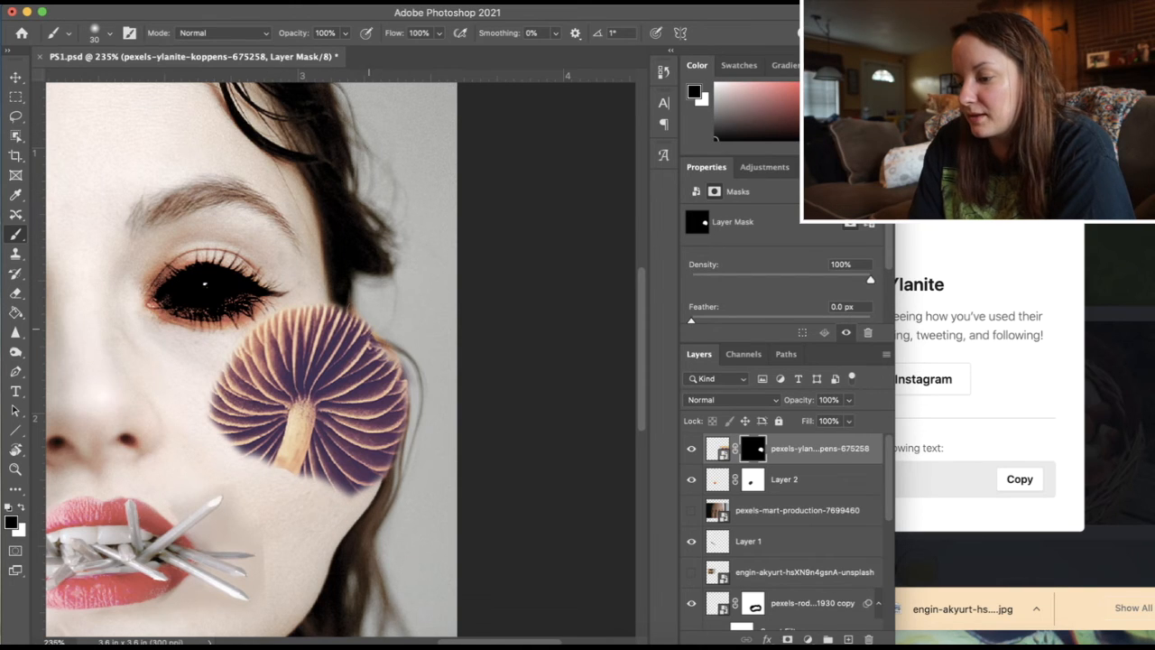
pyautogui.moveTo(416, 366)
pyautogui.mouseDown()
pyautogui.moveTo(339, 298)
pyautogui.moveTo(404, 372)
pyautogui.moveTo(326, 305)
pyautogui.mouseUp()
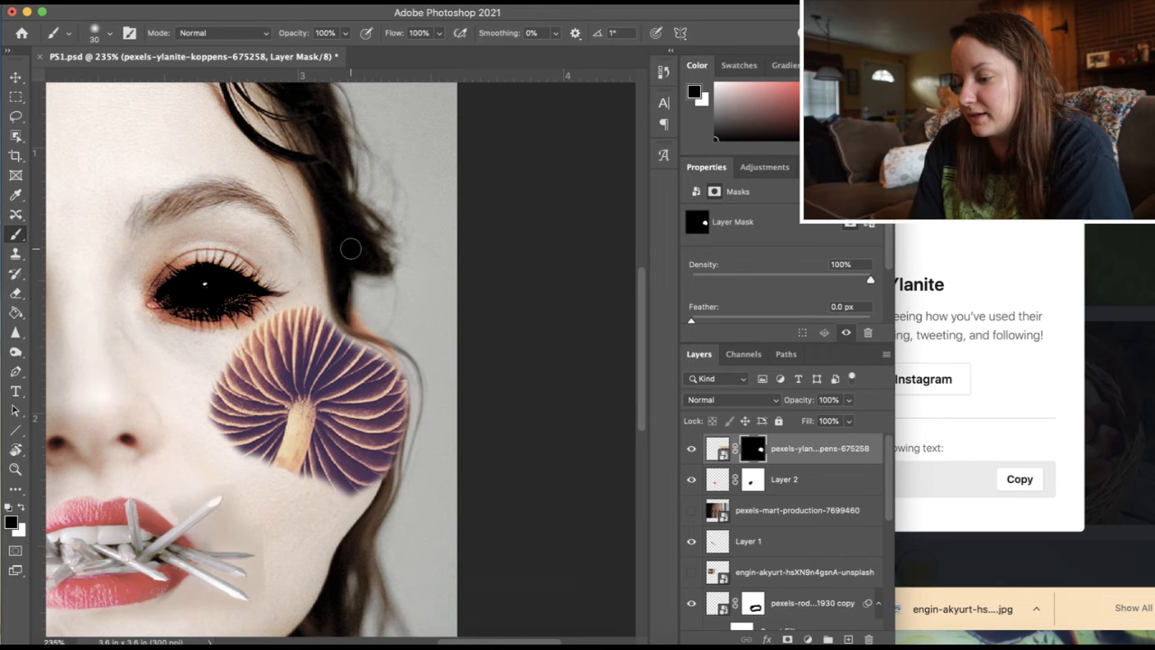
# Preview blend modes on the mushroom layer and set it to Hard Light, keeping the opacity at 100%
pyautogui.click(716, 447)
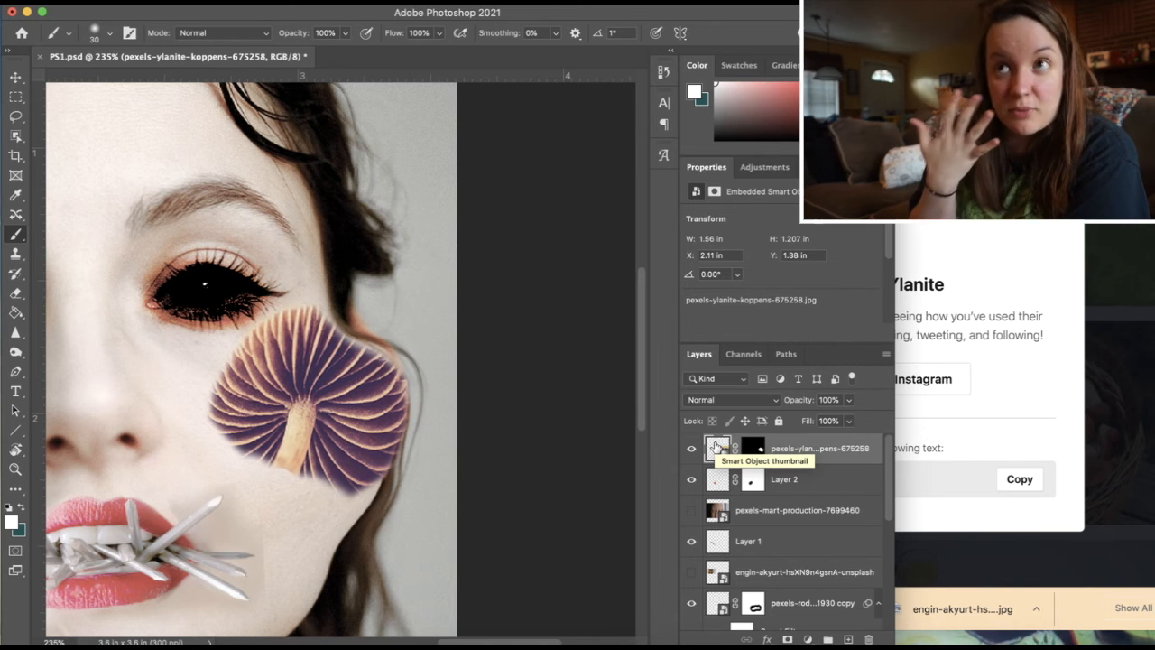
pyautogui.click(710, 400)
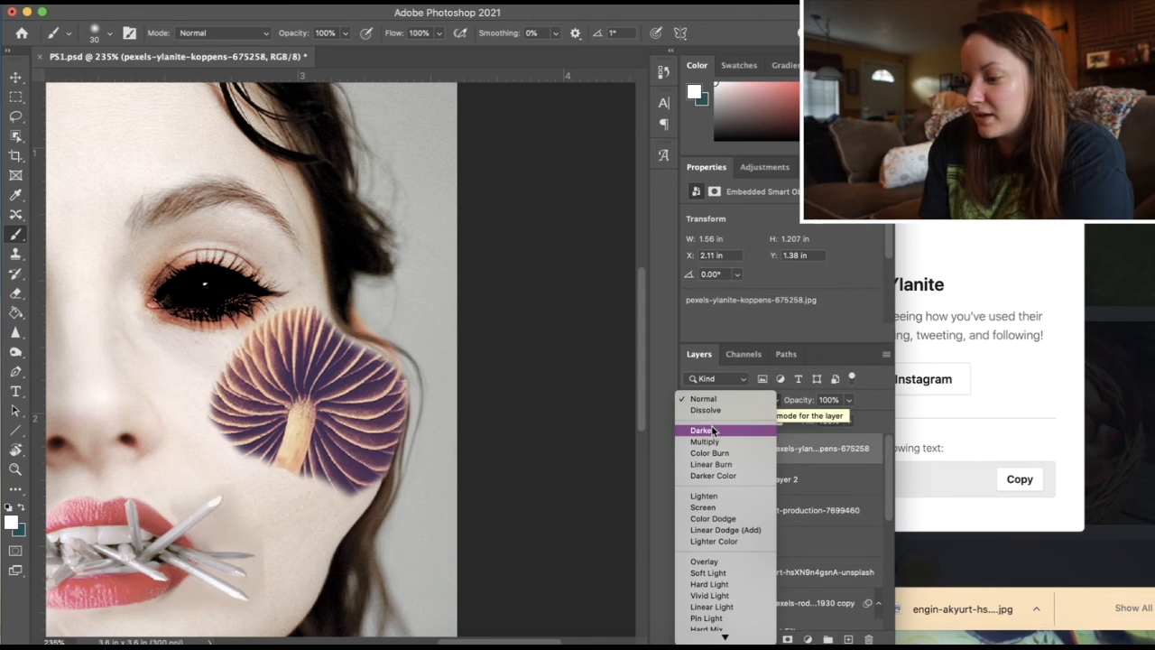
pyautogui.click(712, 432)
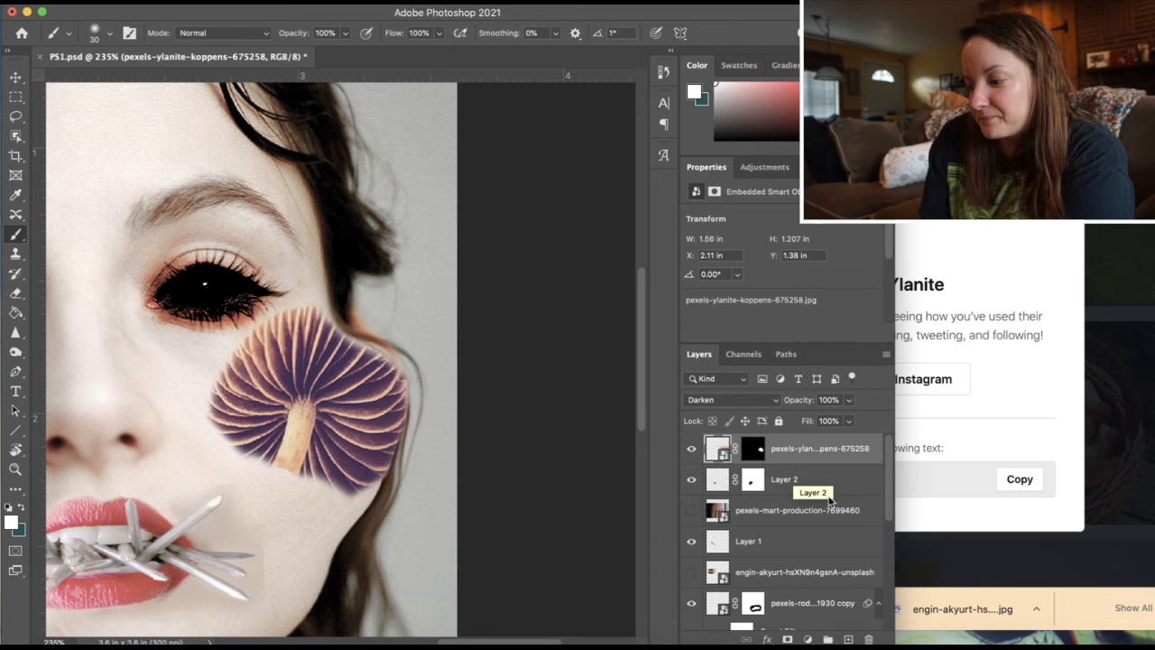
pyautogui.click(769, 400)
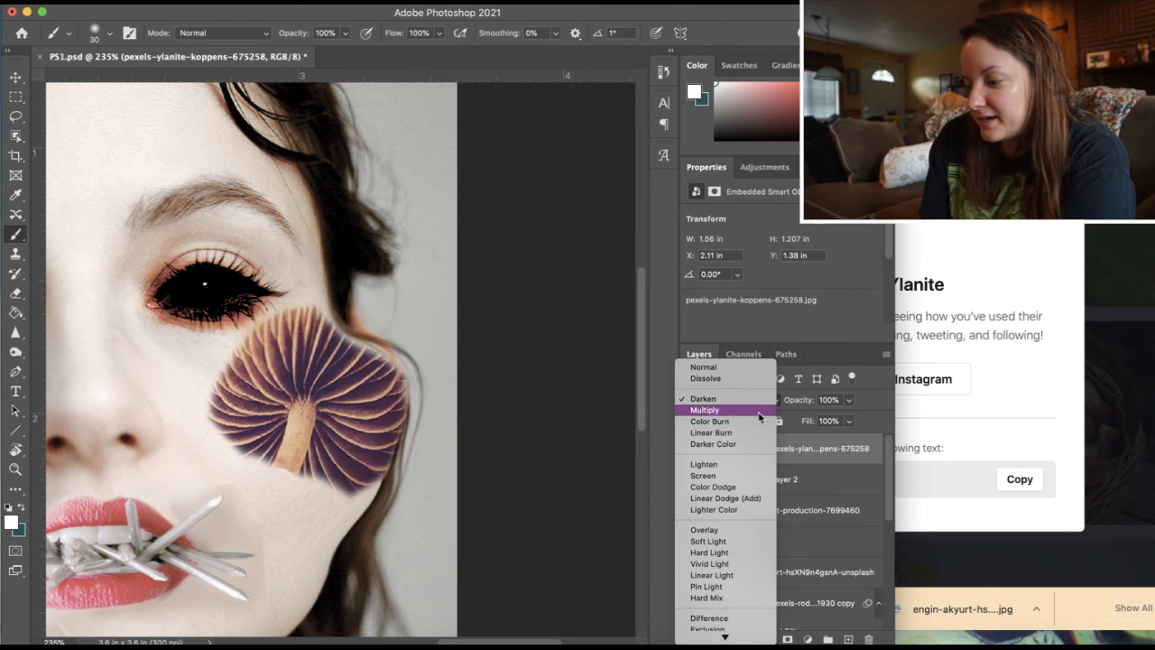
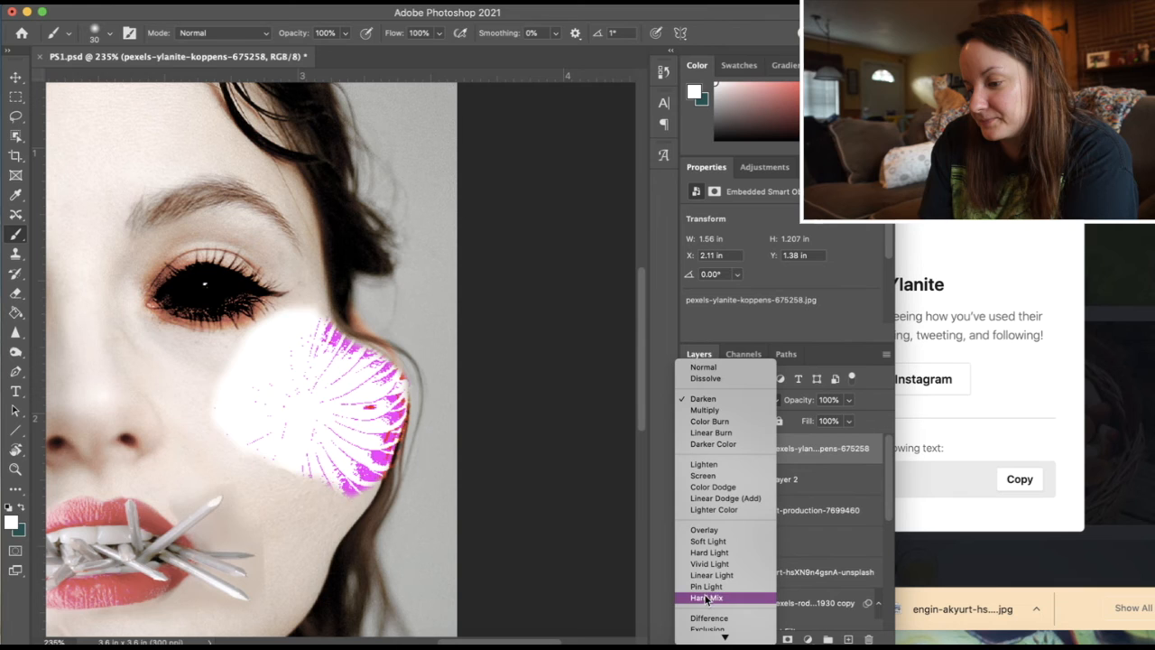
pyautogui.scroll(-3, 704, 623)
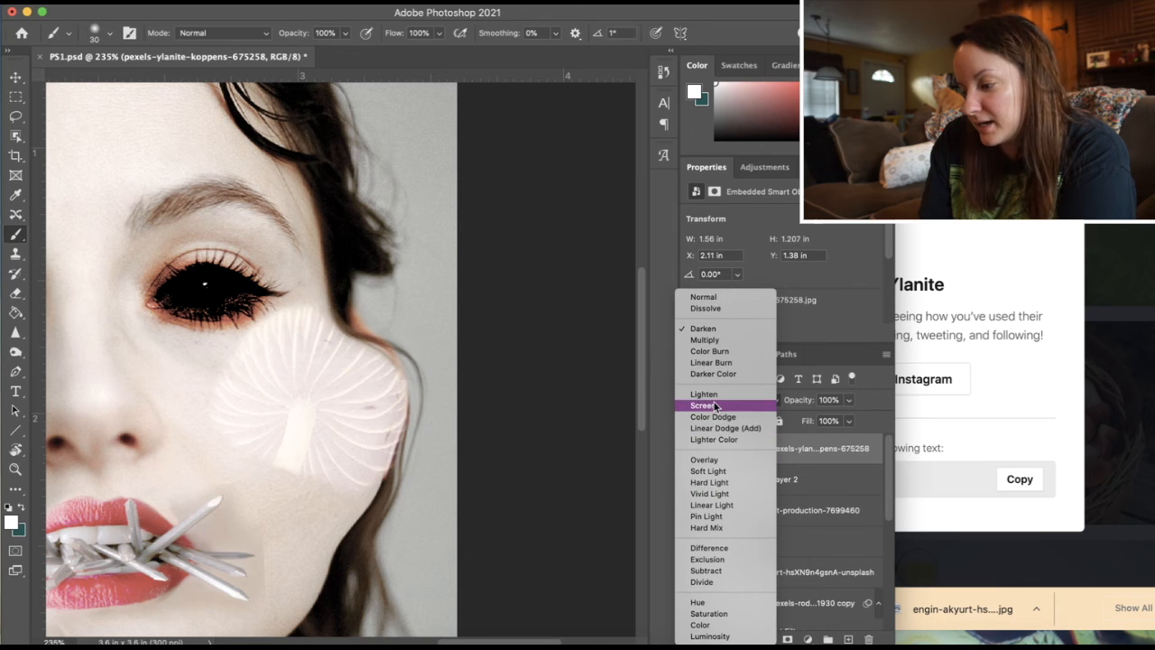
pyautogui.click(710, 483)
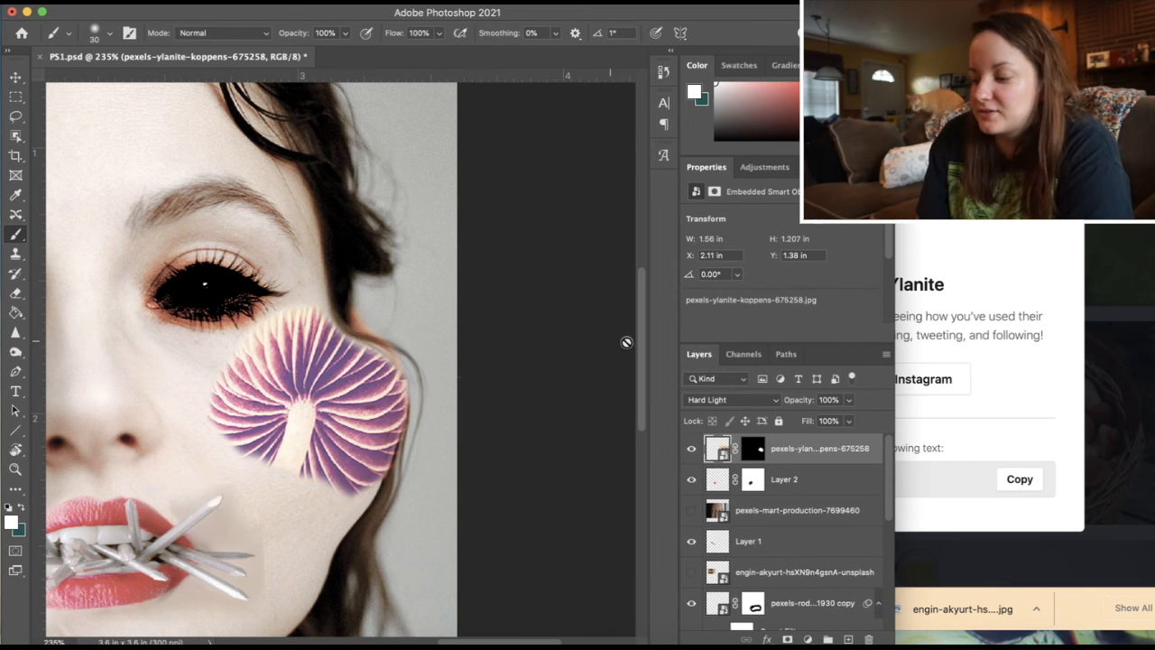
pyautogui.scroll(-5, 362, 439)
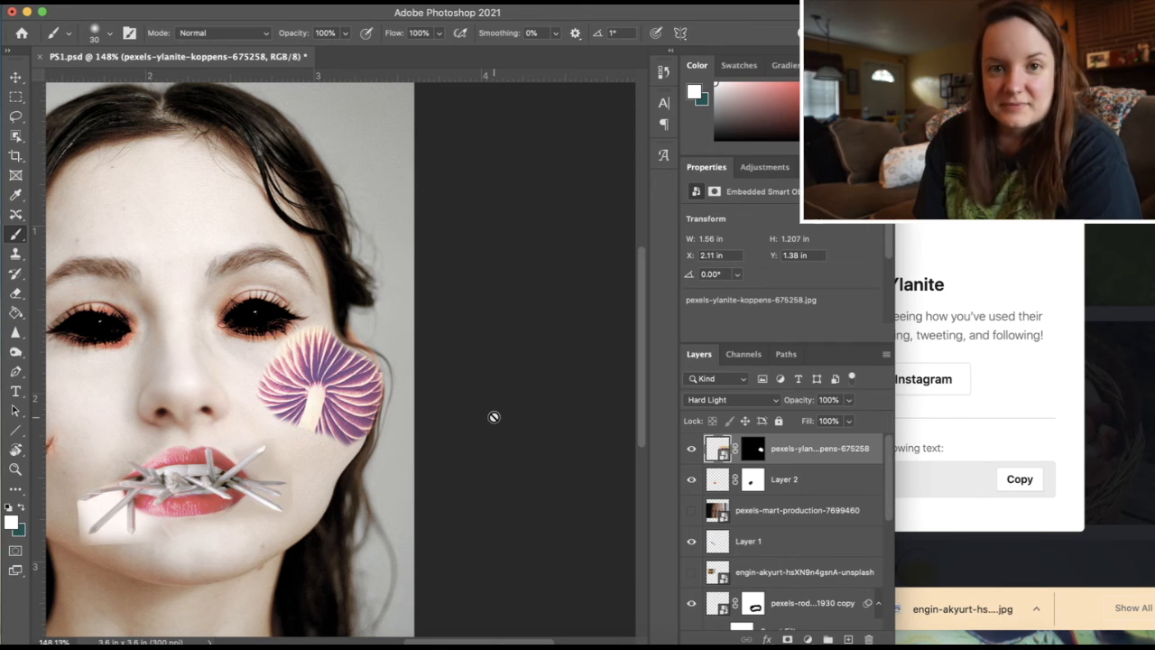
pyautogui.click(848, 404)
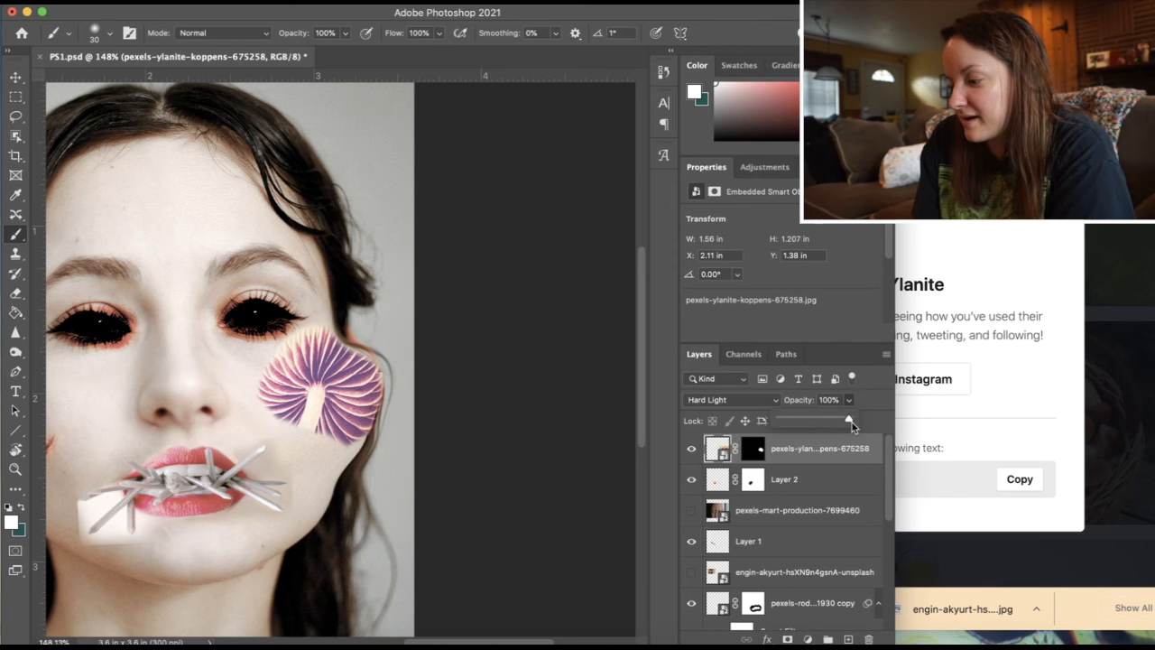
pyautogui.moveTo(848, 421)
pyautogui.mouseDown()
pyautogui.moveTo(820, 421)
pyautogui.moveTo(853, 425)
pyautogui.mouseUp()
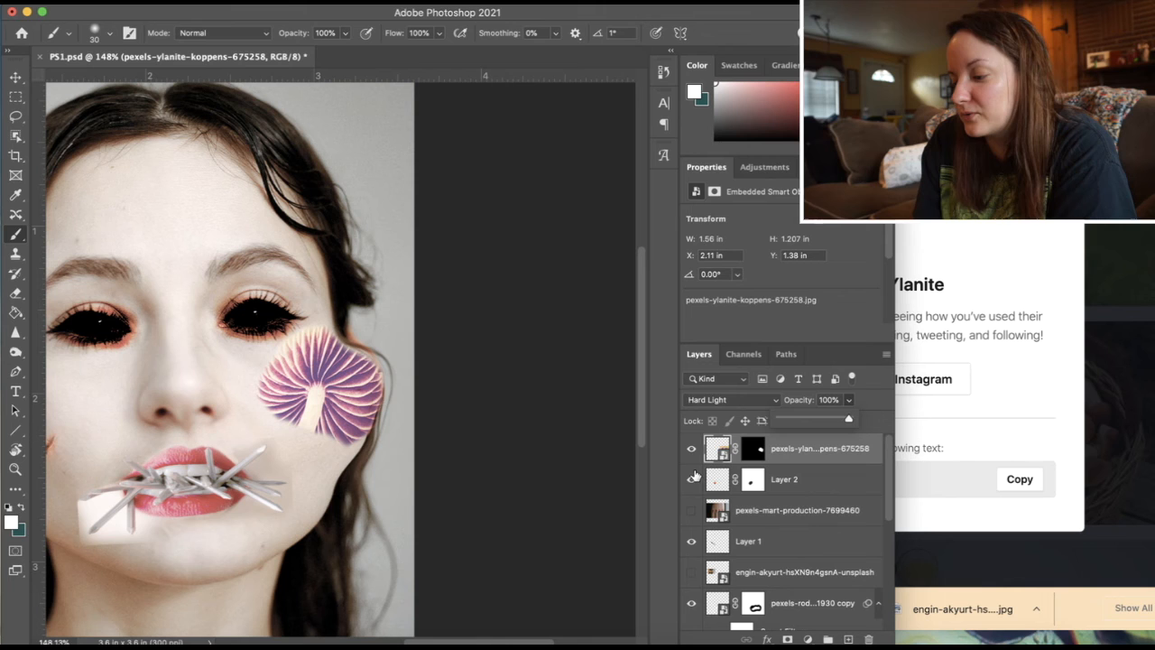
# Soften the mushroom's lower edge by painting black on its layer mask with the brush at 18% opacity
pyautogui.click(754, 448)
pyautogui.press('d')
pyautogui.scroll(3, 345, 366)
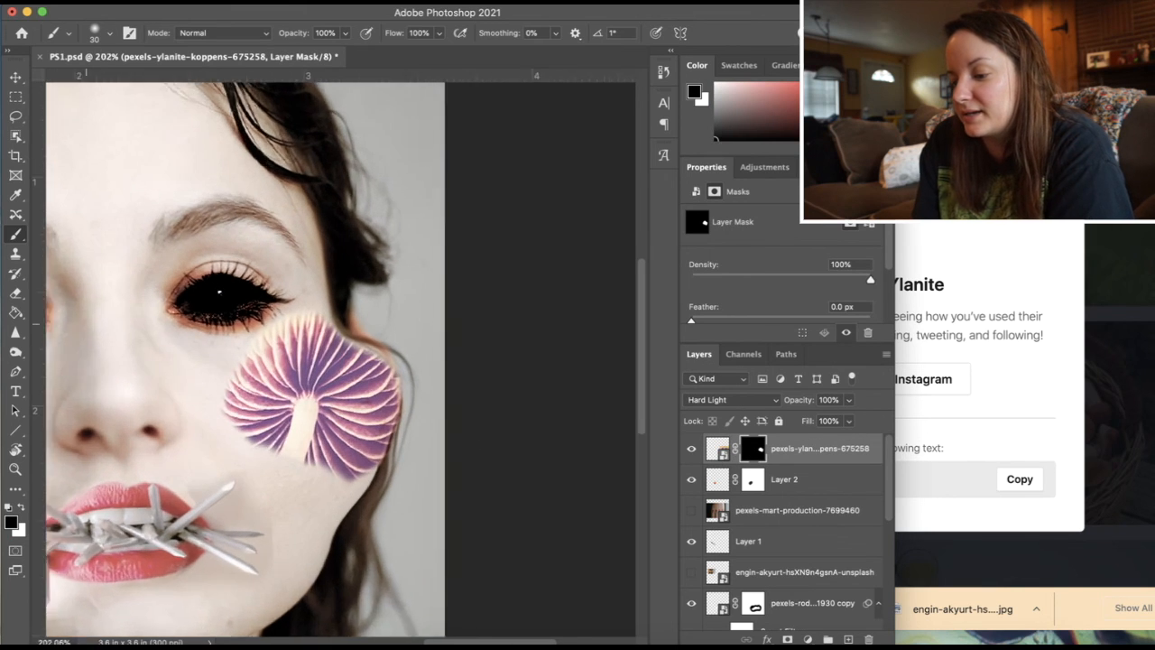
pyautogui.scroll(4, 332, 354)
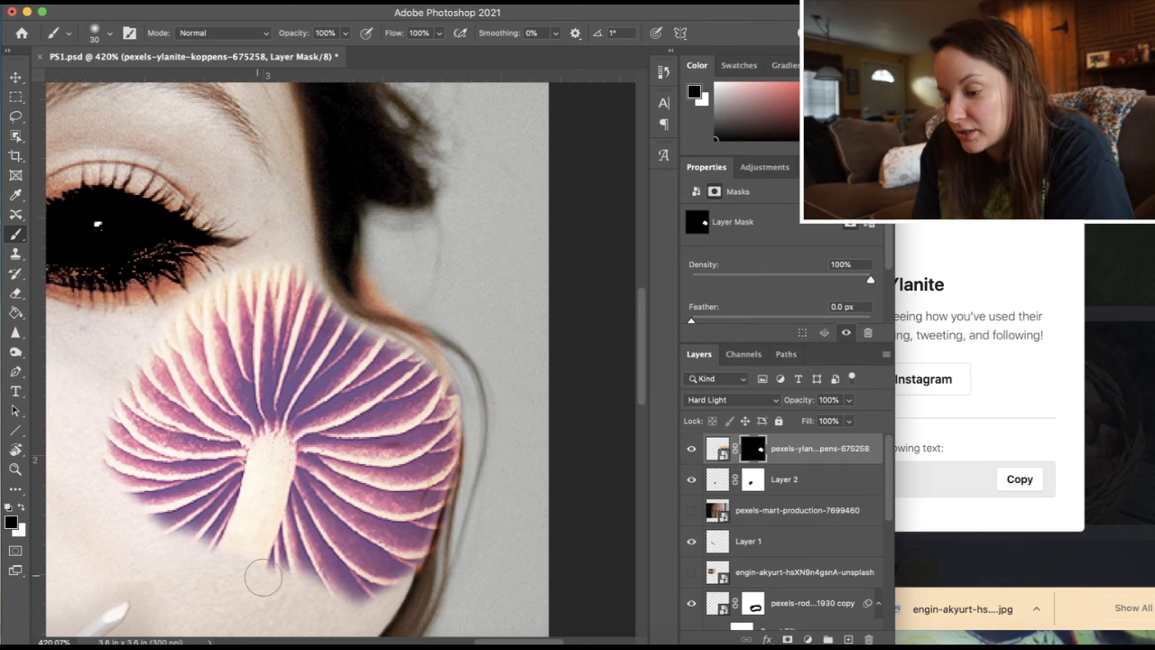
pyautogui.click(345, 34)
pyautogui.moveTo(337, 53); pyautogui.dragTo(289, 51)
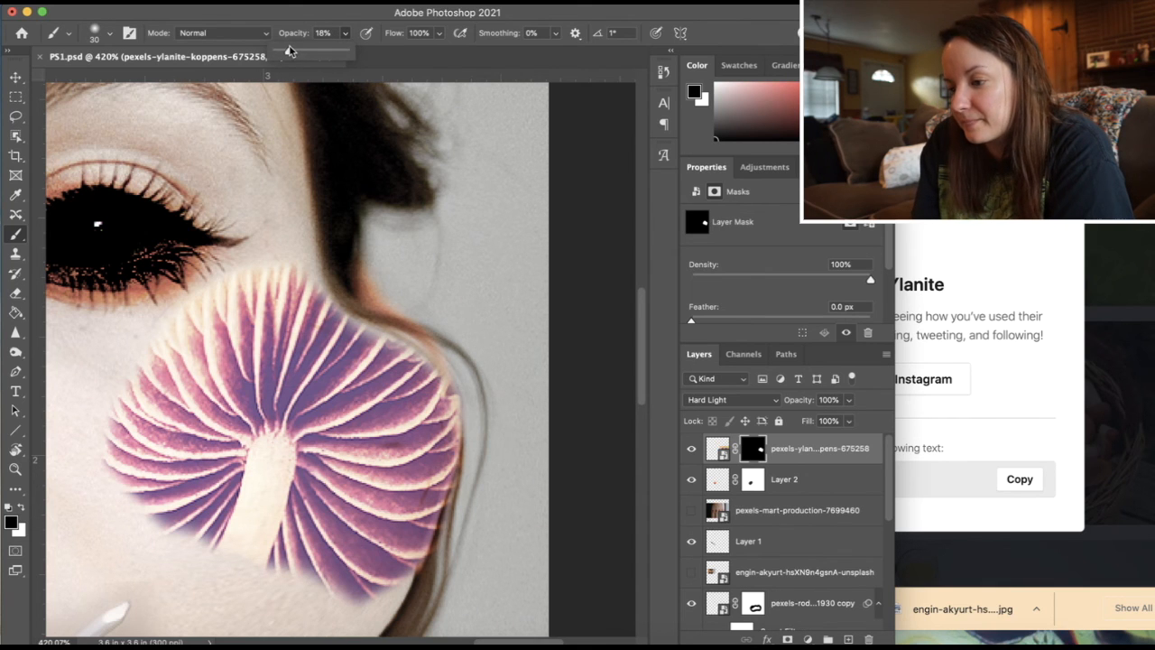
pyautogui.moveTo(303, 534); pyautogui.dragTo(287, 581)
pyautogui.moveTo(351, 606)
pyautogui.mouseDown()
pyautogui.moveTo(293, 619)
pyautogui.moveTo(334, 603)
pyautogui.moveTo(393, 603)
pyautogui.moveTo(338, 596)
pyautogui.moveTo(399, 590)
pyautogui.moveTo(383, 606)
pyautogui.moveTo(299, 611)
pyautogui.moveTo(278, 592)
pyautogui.moveTo(389, 565)
pyautogui.mouseUp()
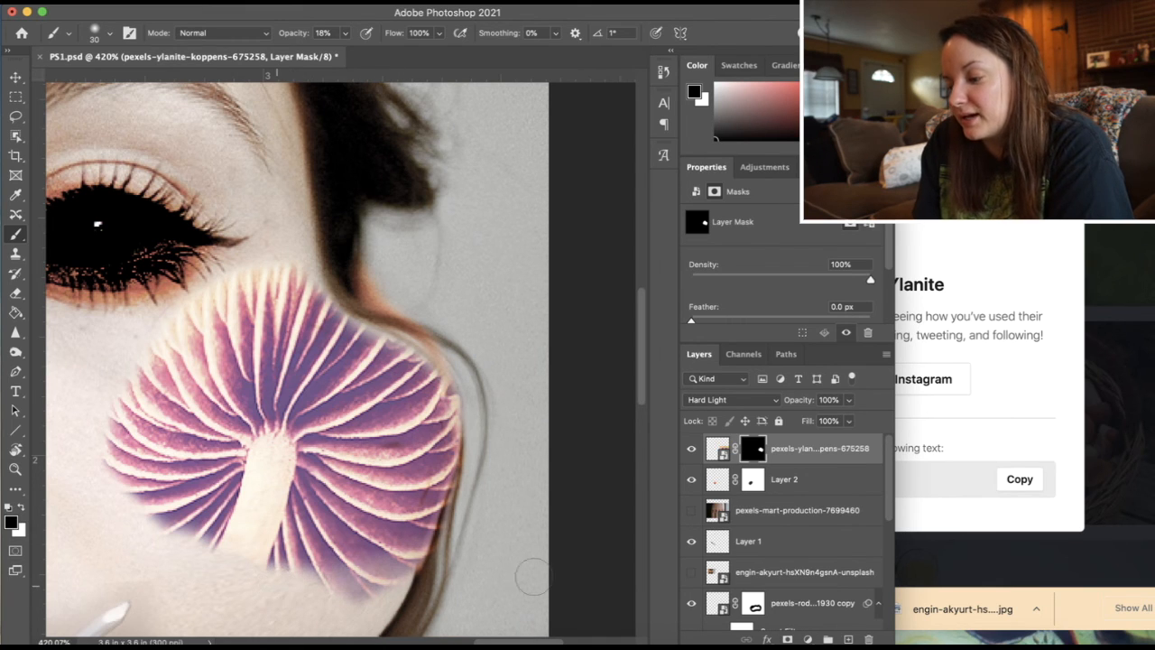
# Darken the mushroom image with a Levels adjustment, setting the midtone input to 0.75
pyautogui.click(711, 448)
pyautogui.click(180, 3)
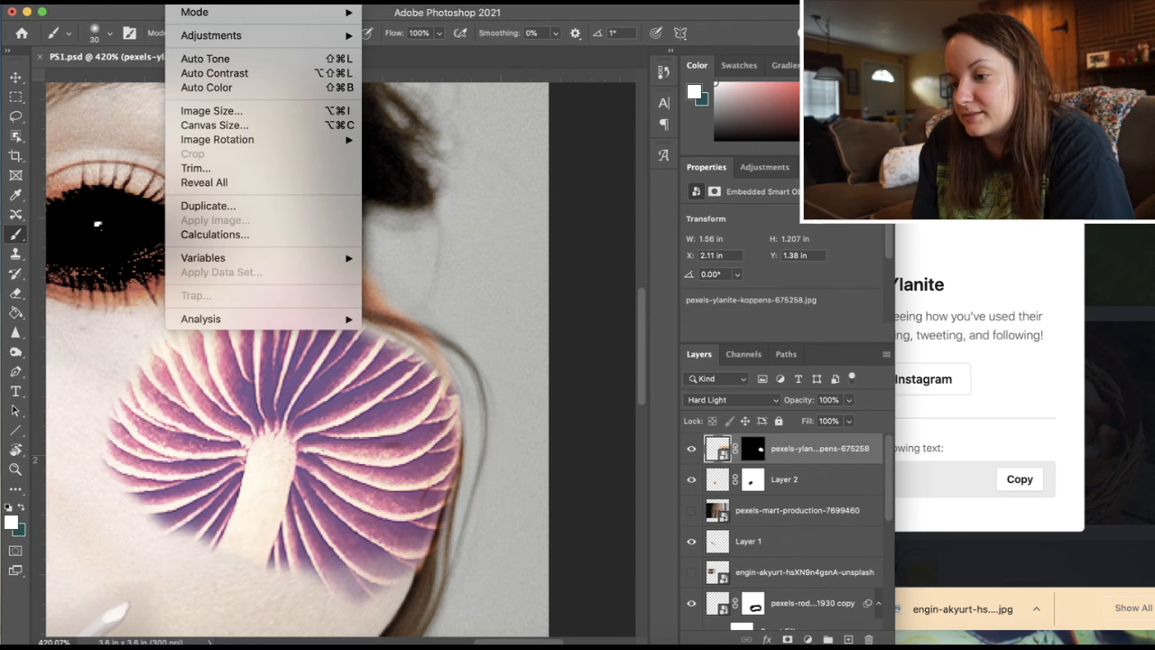
pyautogui.moveTo(206, 36)
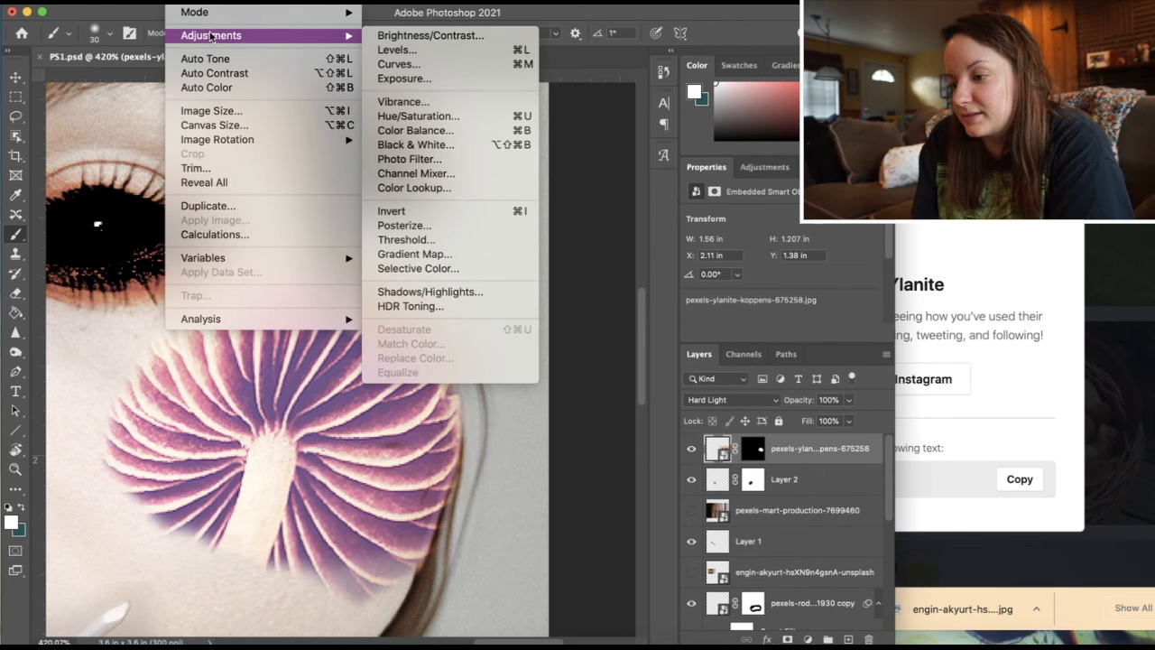
pyautogui.click(426, 56)
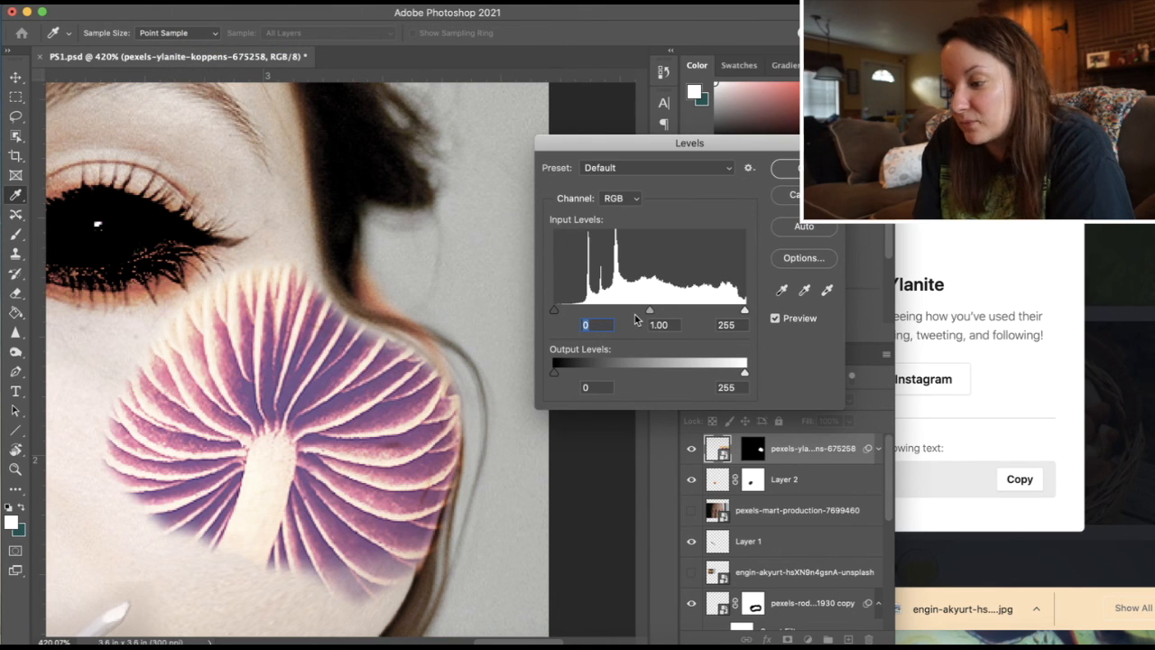
pyautogui.moveTo(649, 314)
pyautogui.mouseDown()
pyautogui.moveTo(620, 314)
pyautogui.moveTo(668, 312)
pyautogui.mouseUp()
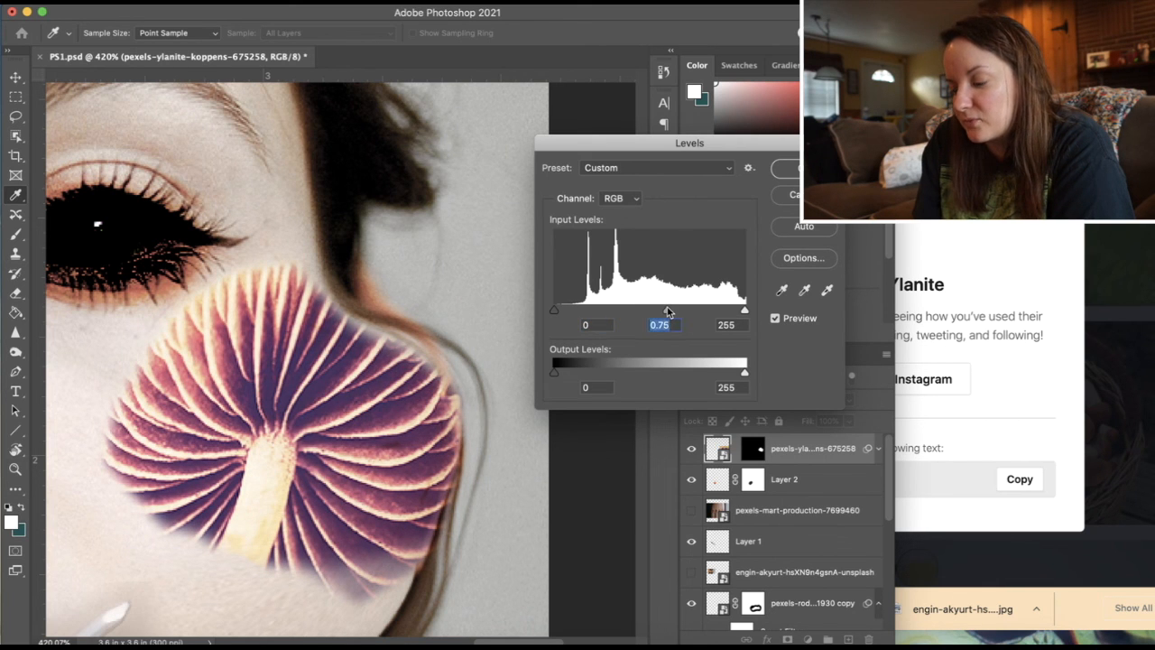
pyautogui.click(787, 170)
pyautogui.press('b')
pyautogui.scroll(-3, 406, 283)
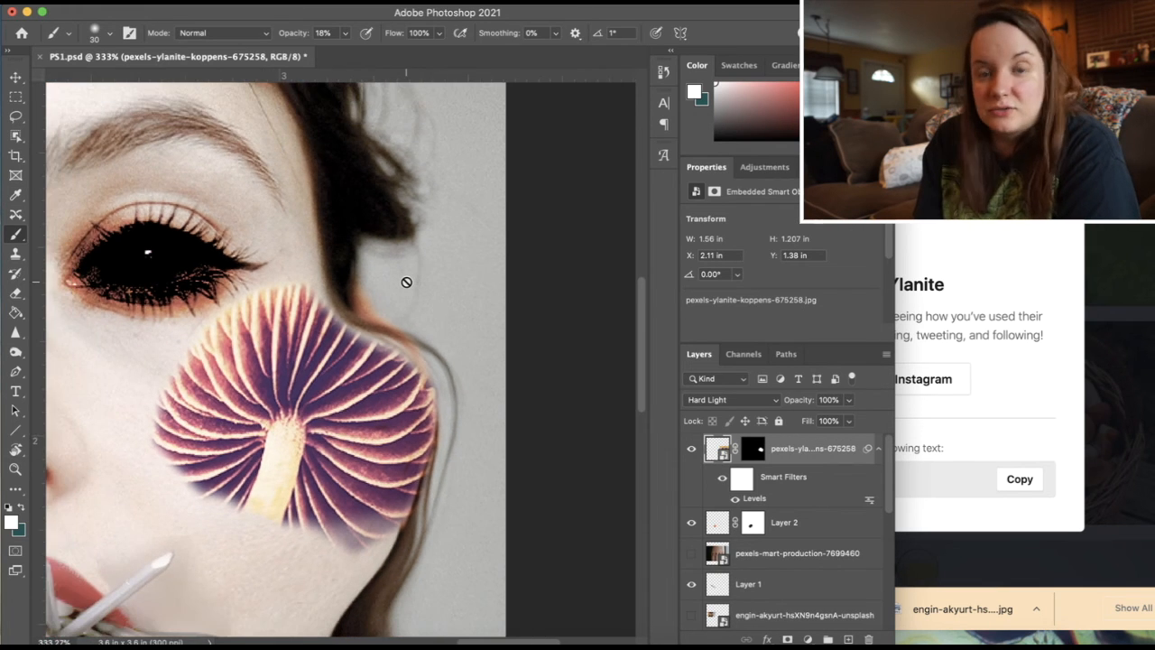
pyautogui.scroll(-10, 406, 282)
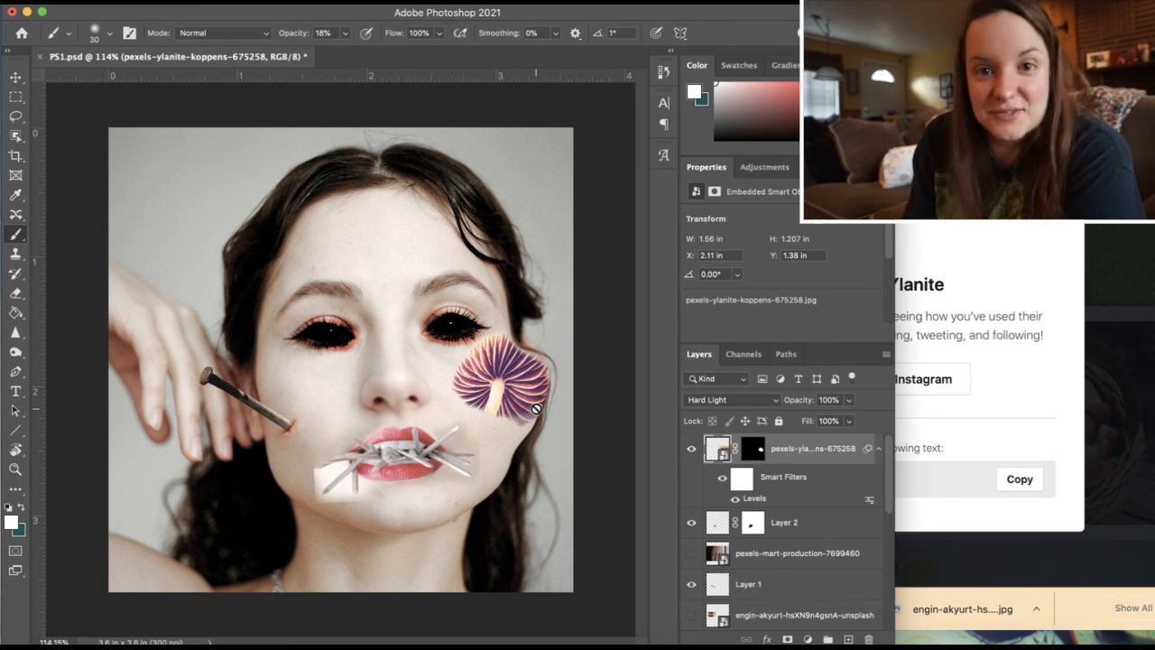
# Save a JPEG copy as PS1.jpg in the Example PS folder at quality 12 (Maximum), Baseline Optimized
pyautogui.click(118, 2)
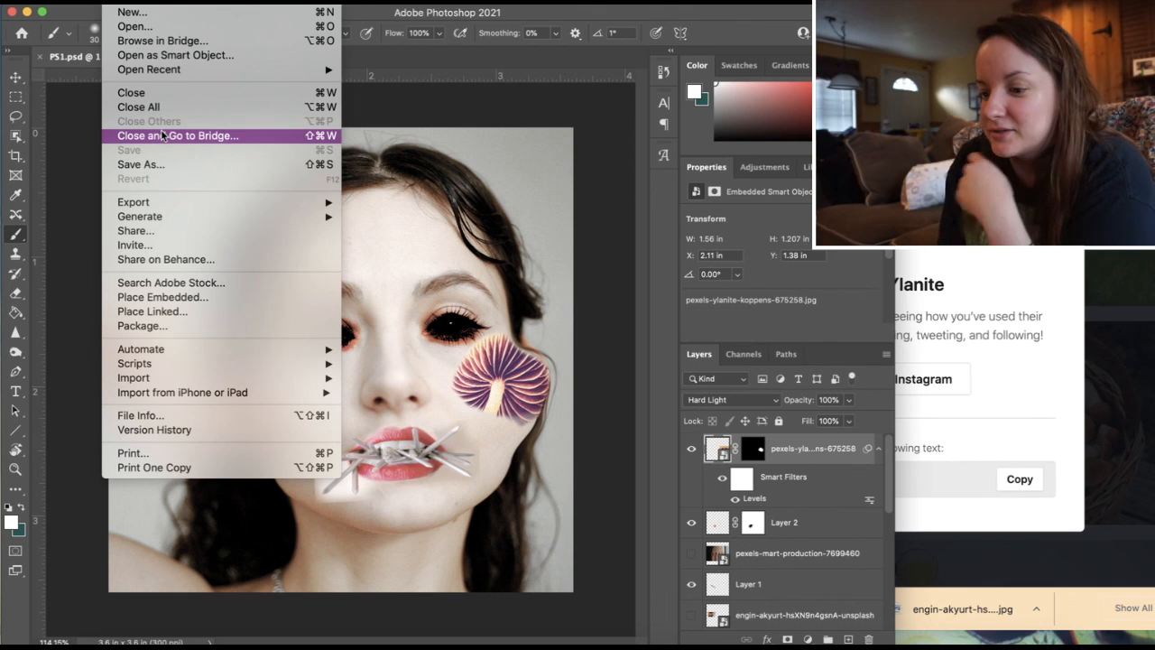
pyautogui.click(161, 166)
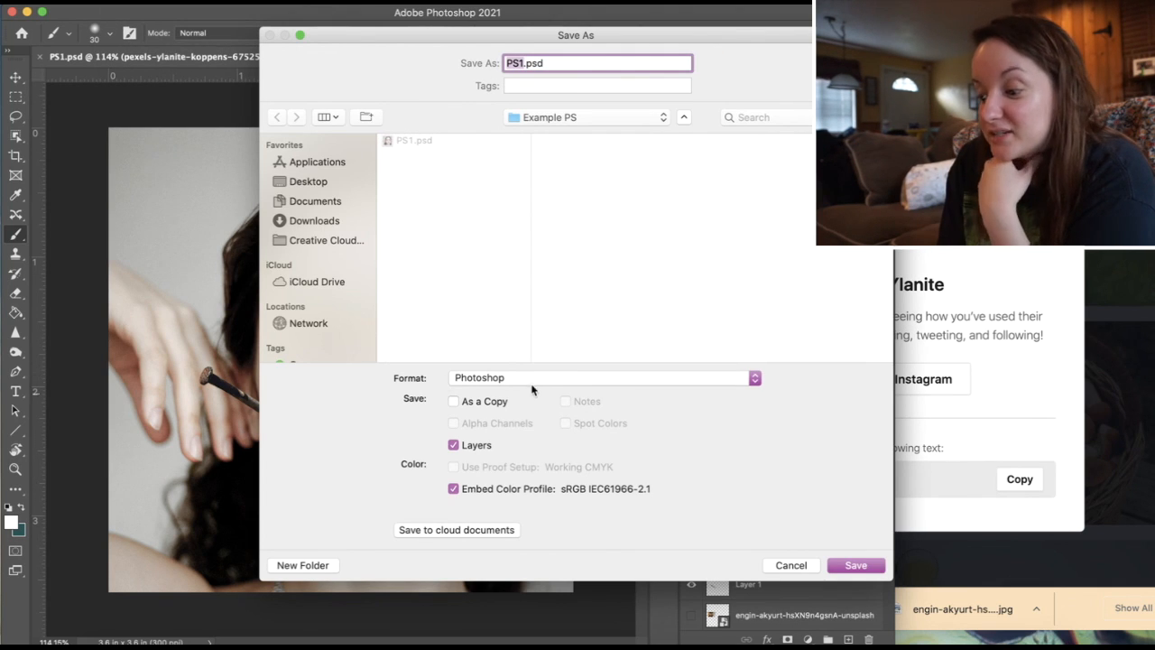
pyautogui.click(533, 384)
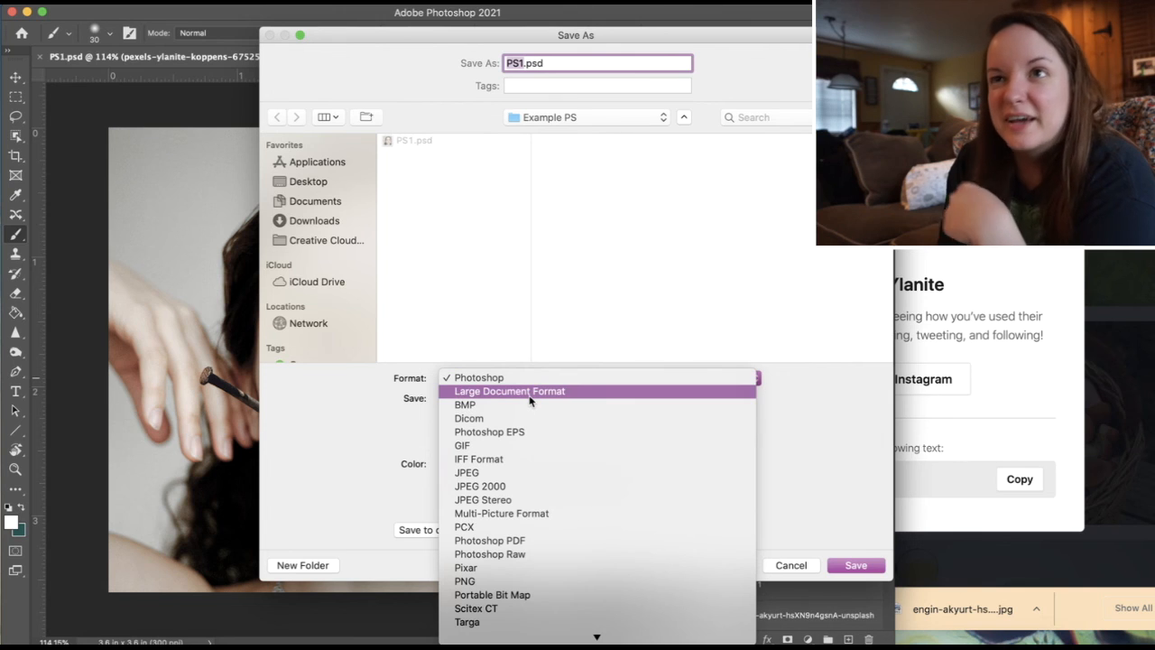
pyautogui.click(535, 473)
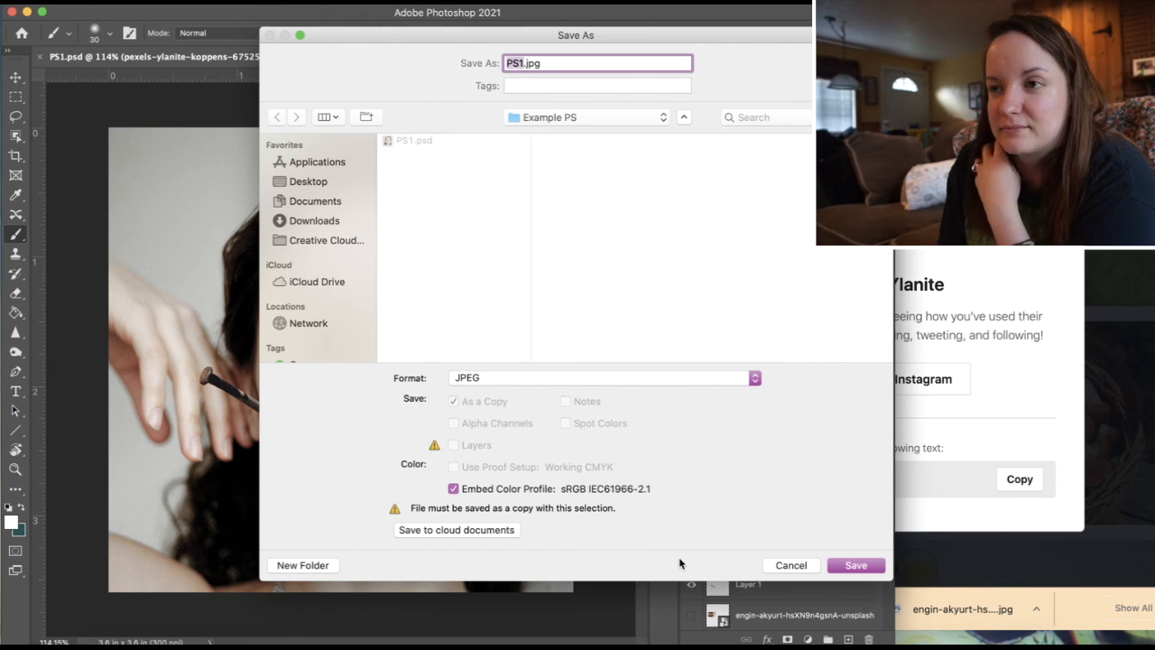
pyautogui.click(847, 566)
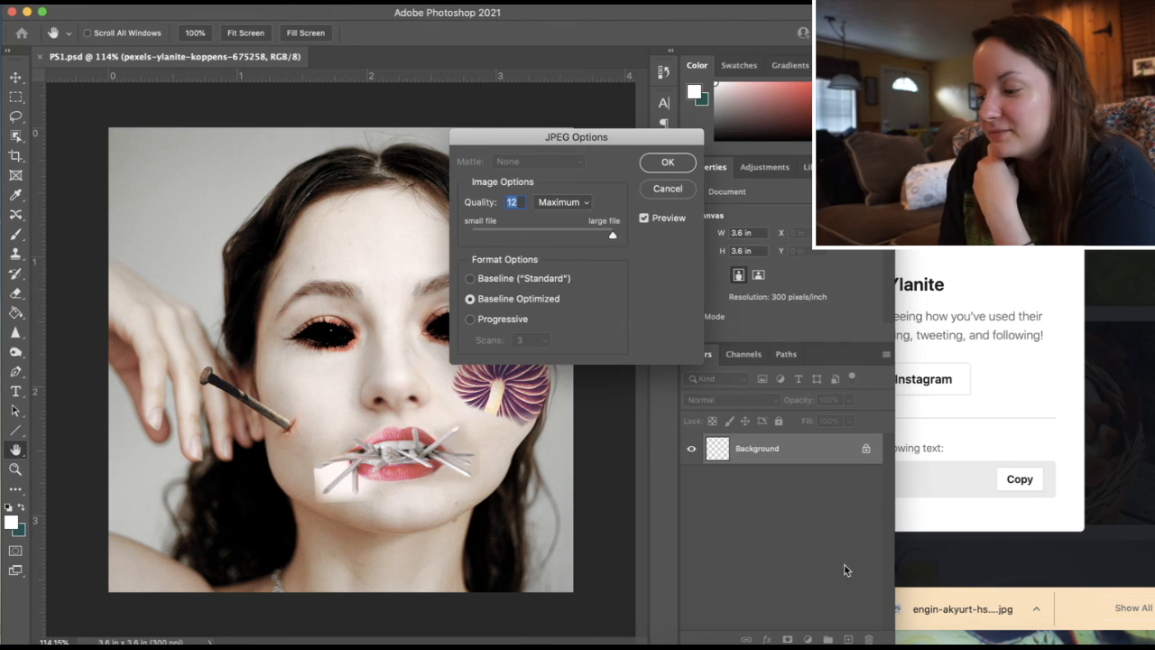
pyautogui.click(665, 162)
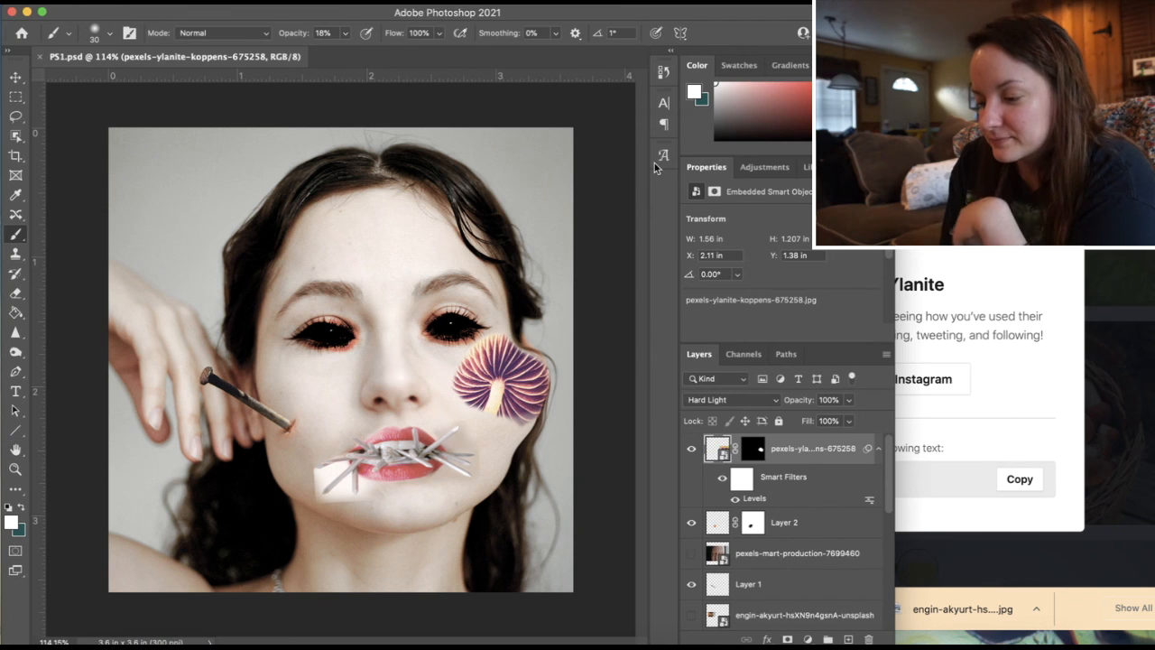